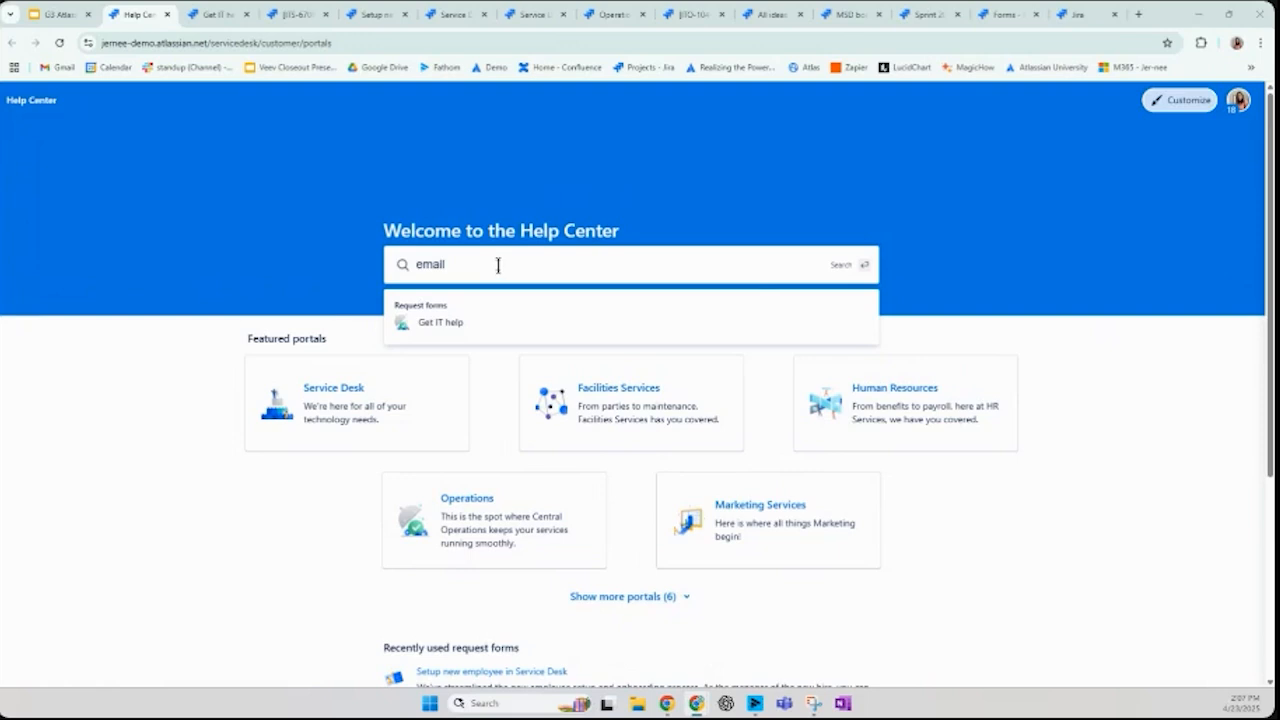
# Open the Get IT help request form from the Common Requests group of the Service Desk portal
pyautogui.click(349, 429)
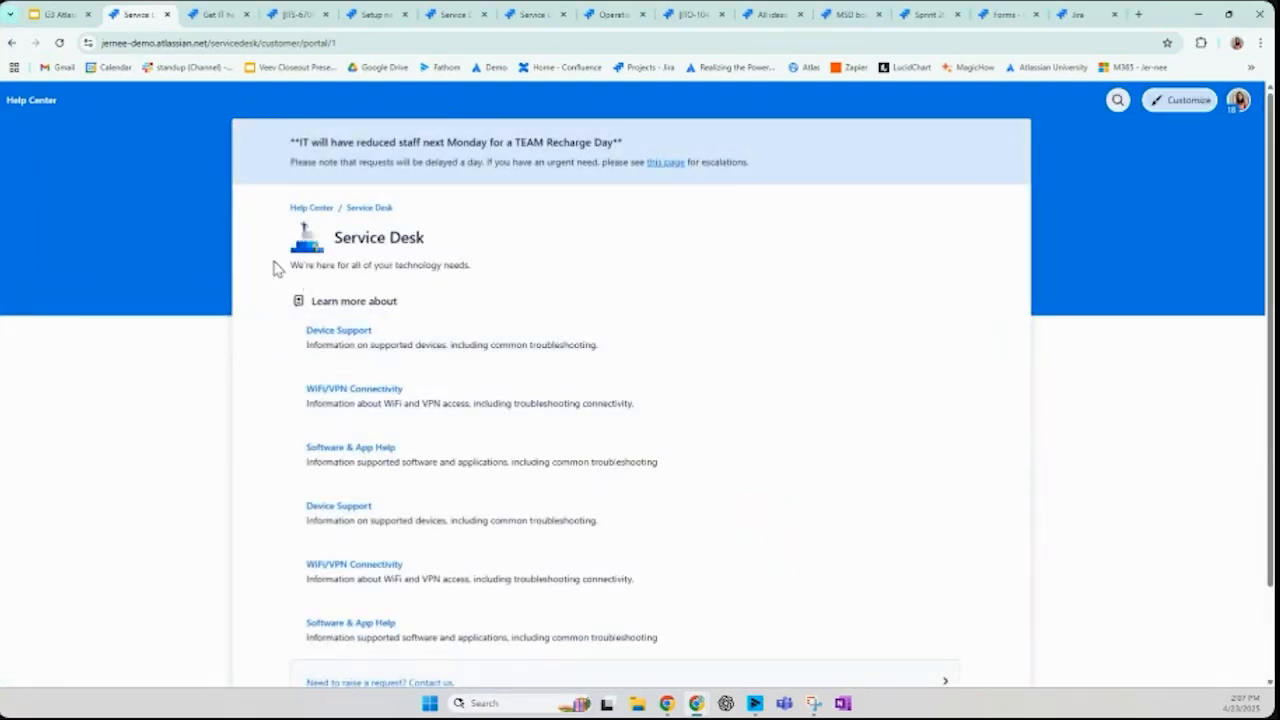
pyautogui.scroll(-1, 278, 268)
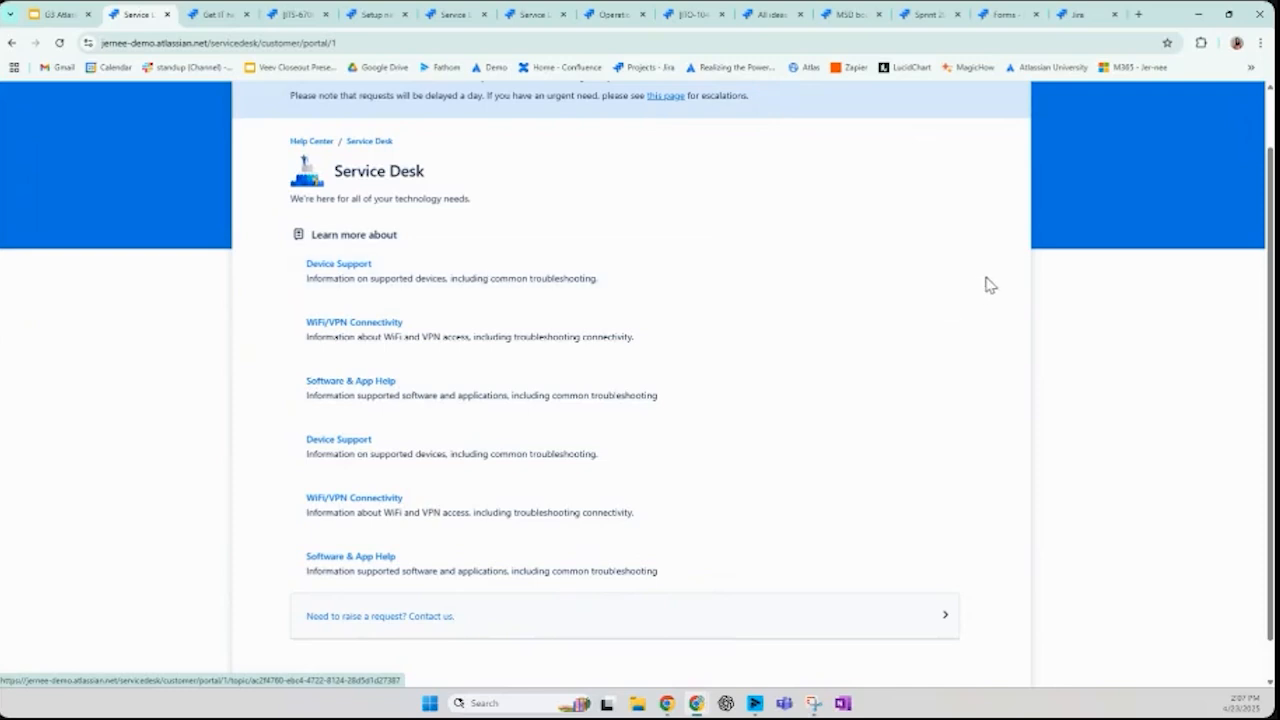
pyautogui.click(378, 627)
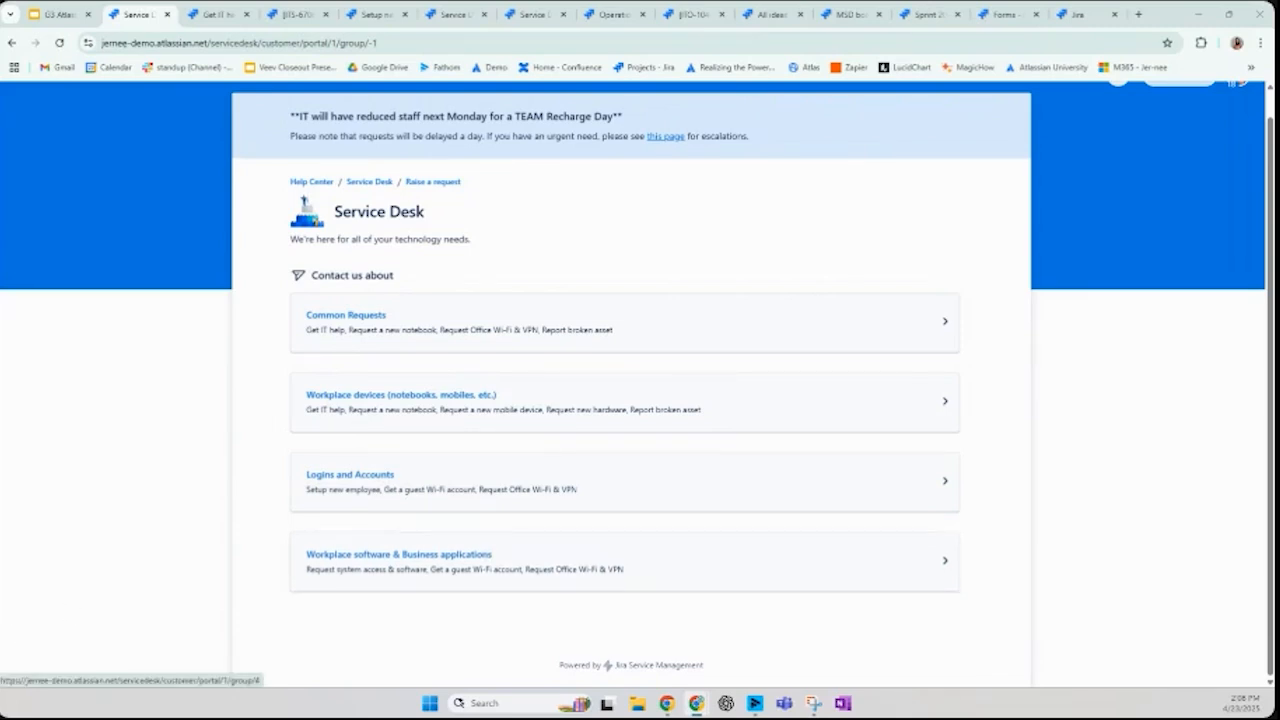
pyautogui.click(549, 333)
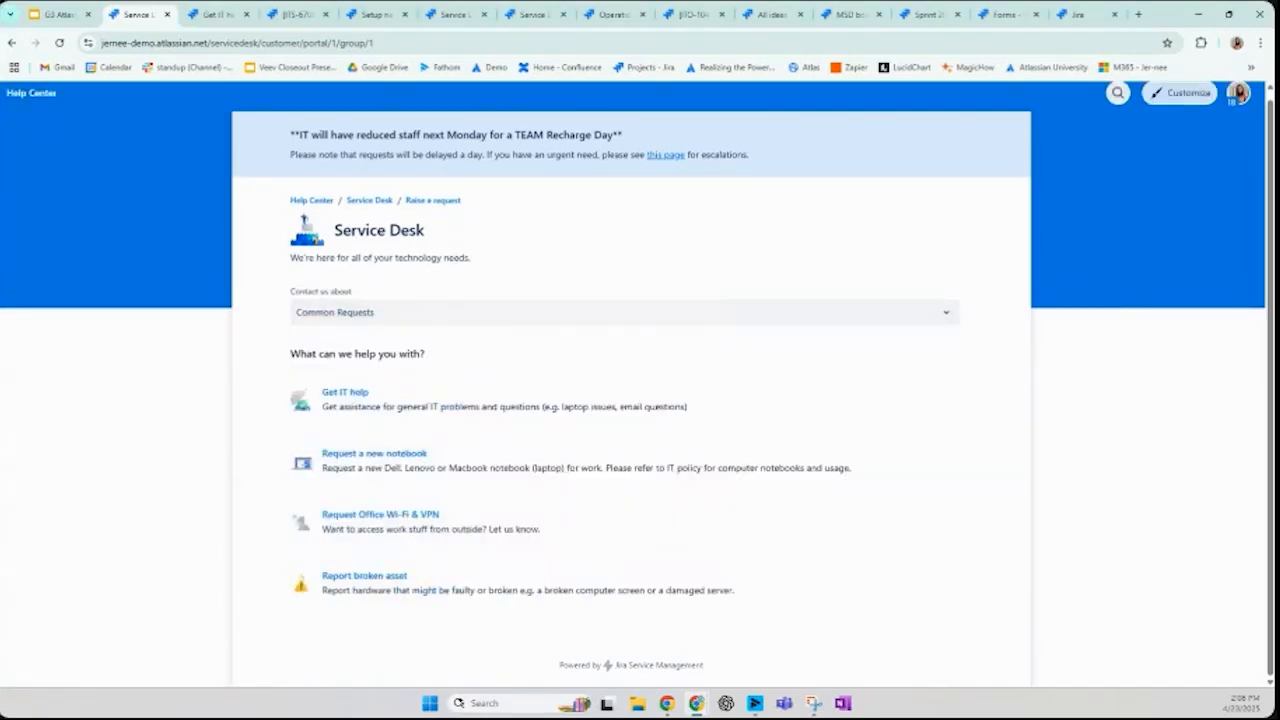
pyautogui.click(380, 400)
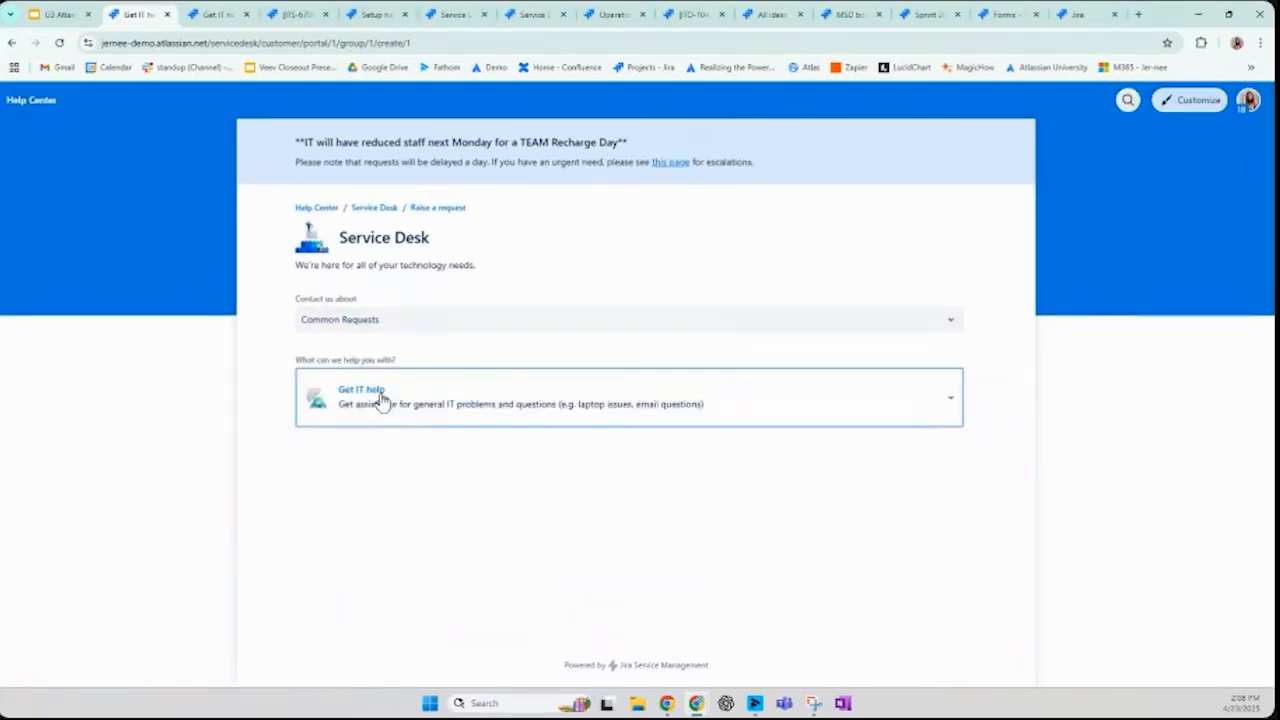
# Place this browser window beside the customer's window and compare the "Raise this request on behalf of" section in both Get IT help forms
pyautogui.press('super+Right')
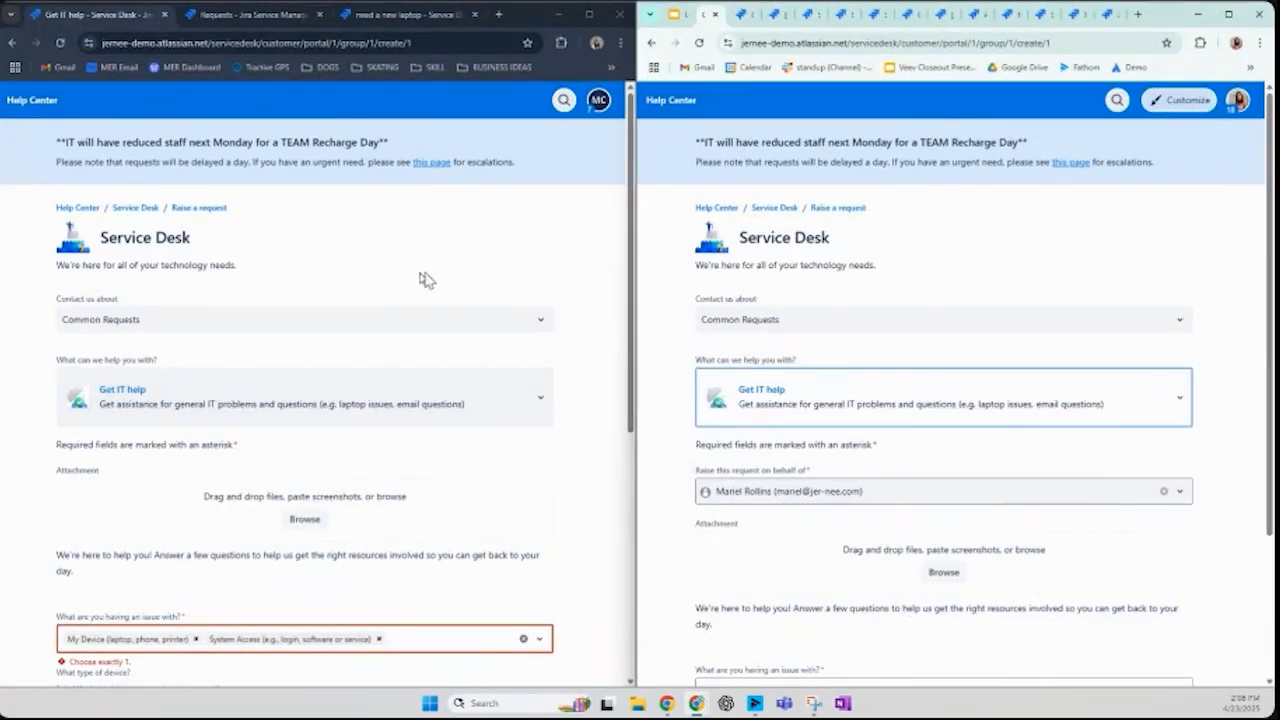
pyautogui.scroll(-1, 1148, 257)
pyautogui.scroll(1, 1155, 256)
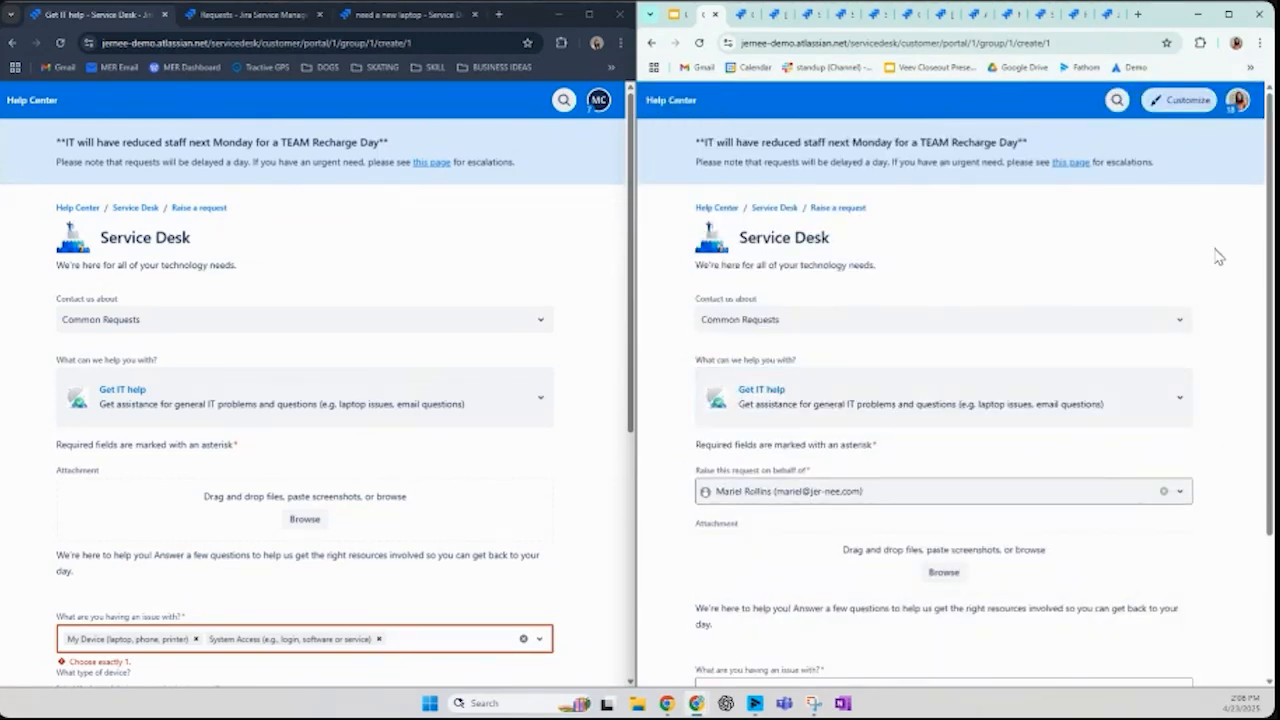
pyautogui.scroll(-1, 1248, 303)
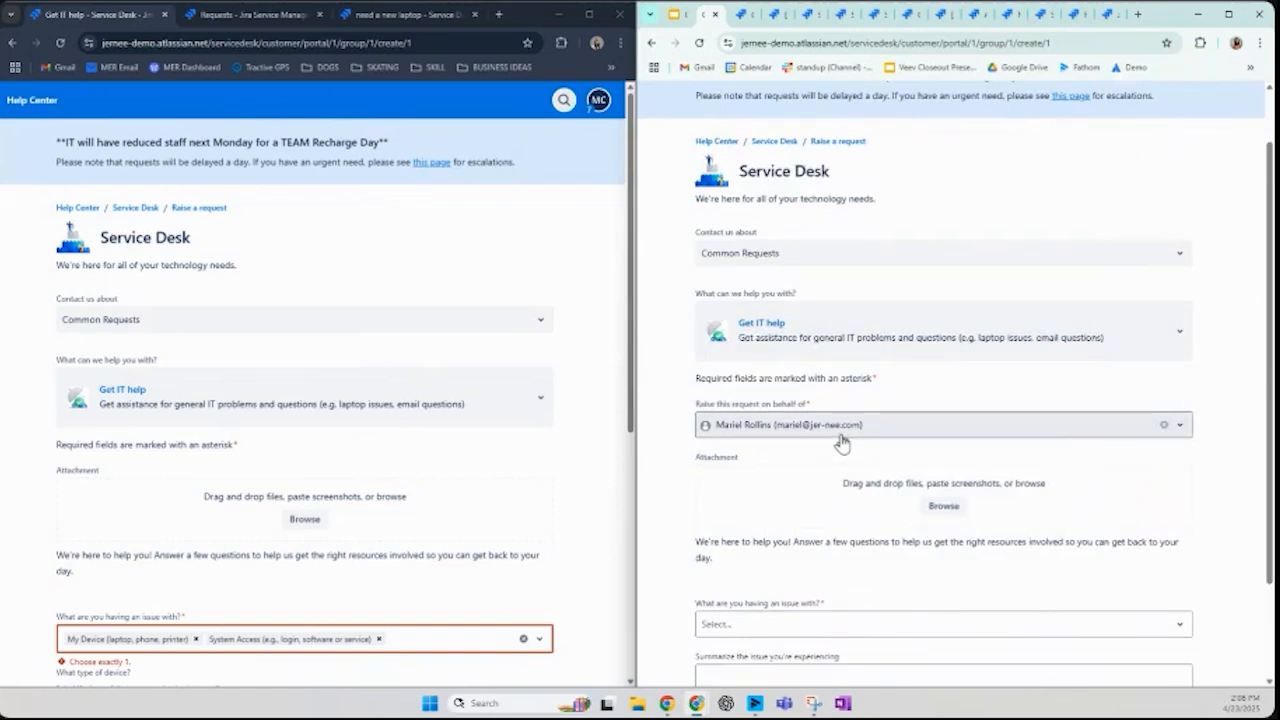
pyautogui.click(840, 430)
pyautogui.click(660, 427)
pyautogui.click(548, 259)
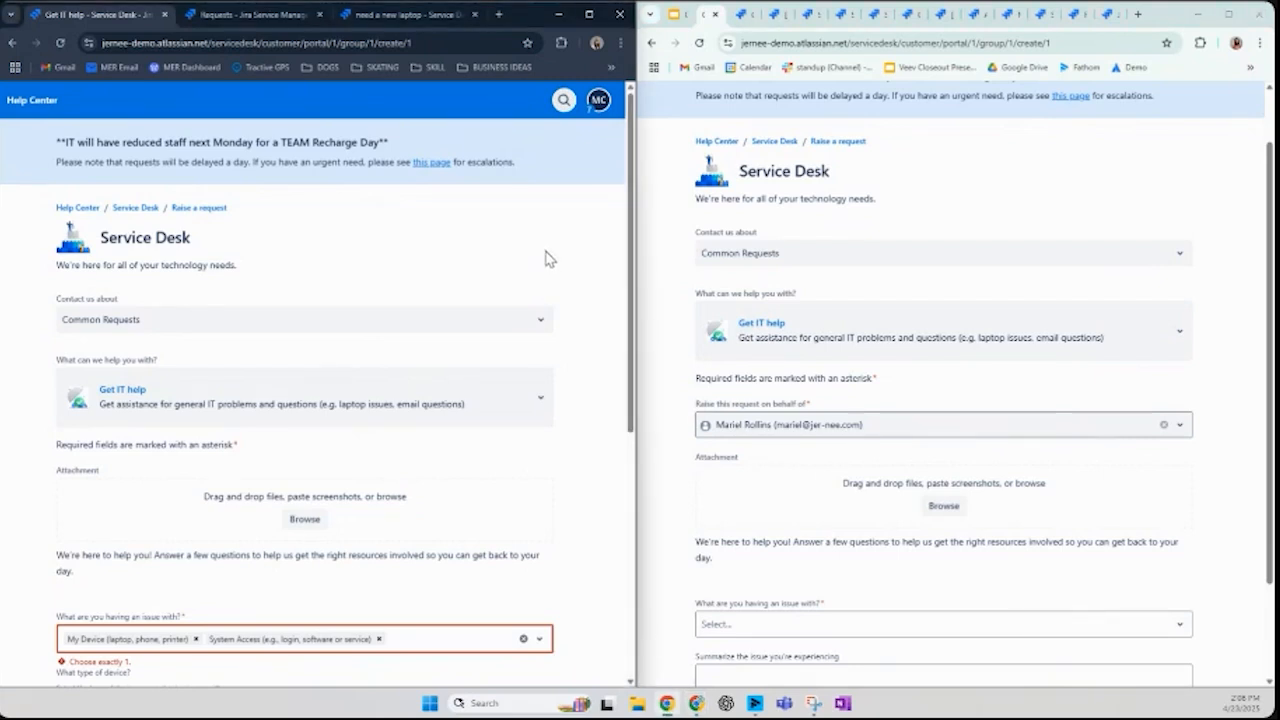
pyautogui.scroll(-2, 460, 278)
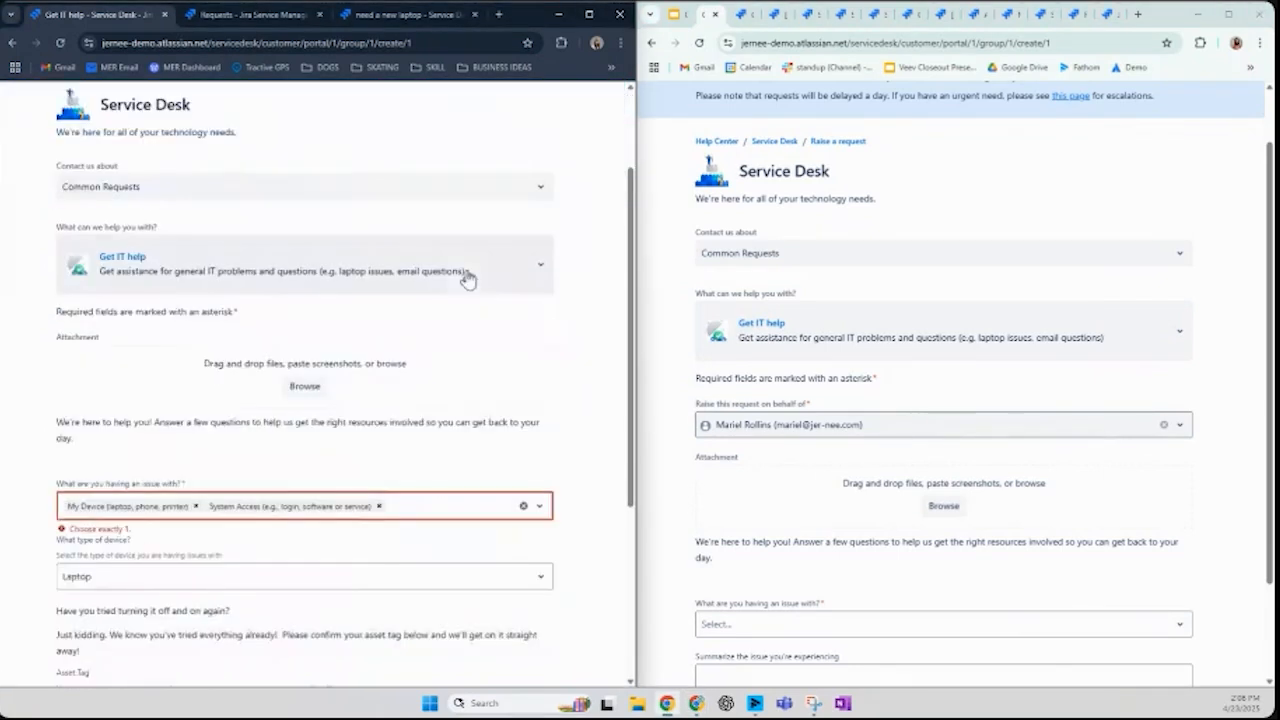
pyautogui.click(810, 425)
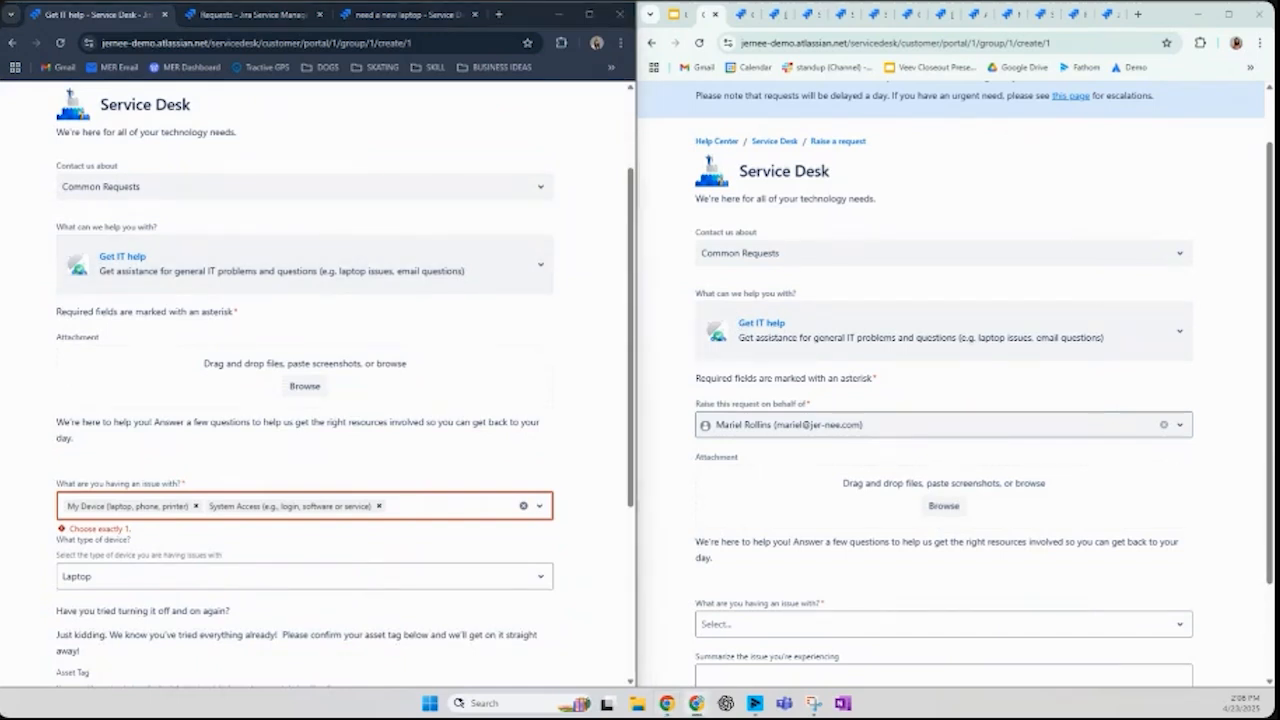
# Return to the start of both forms and highlight the reduced-staff announcement in the agent's portal banner
pyautogui.click(594, 252)
pyautogui.scroll(2, 585, 248)
pyautogui.scroll(1, 935, 158)
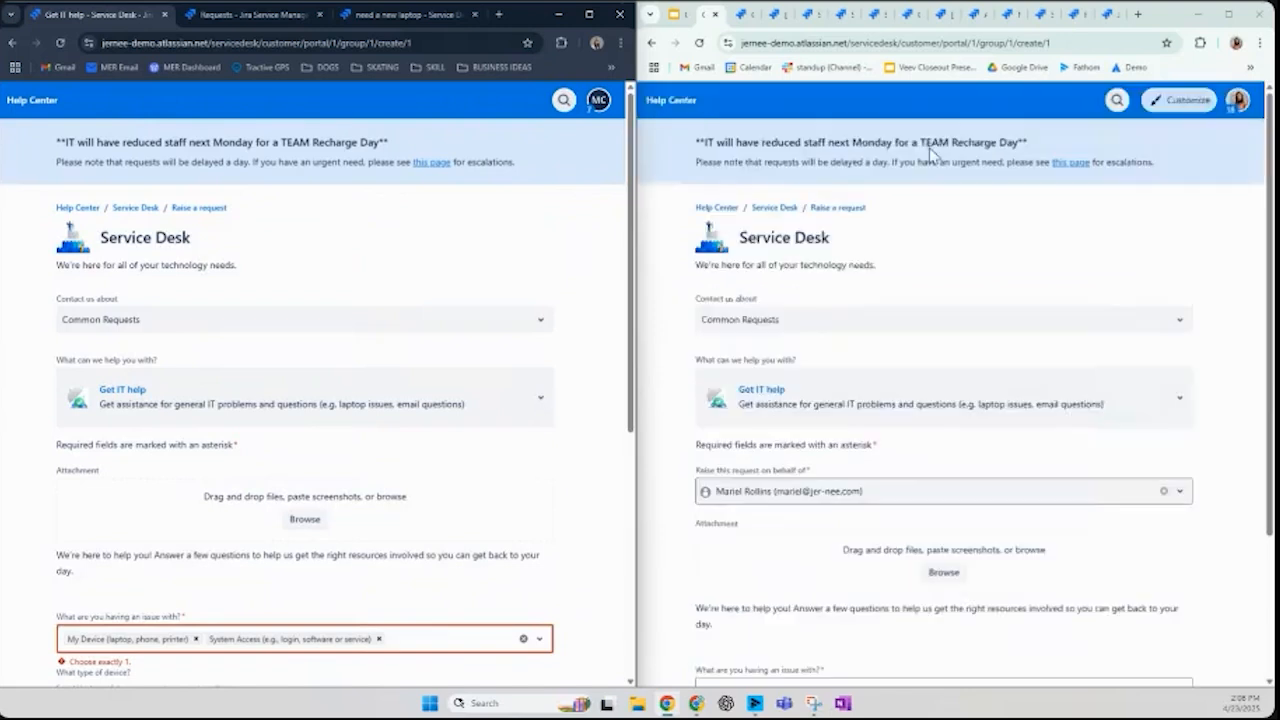
pyautogui.moveTo(695, 142); pyautogui.dragTo(1183, 184)
pyautogui.click(1158, 220)
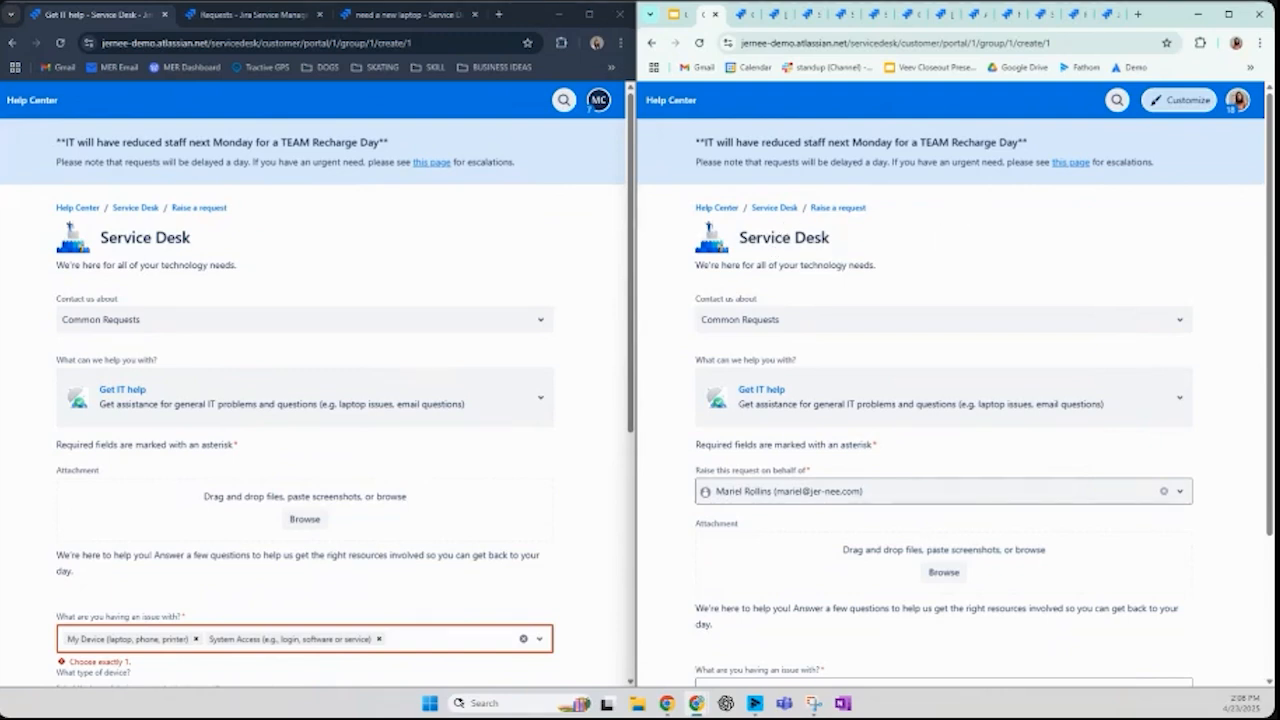
# Clear the issue selections in the customer's form and choose My Device (laptop, phone, printer)
pyautogui.click(37, 349)
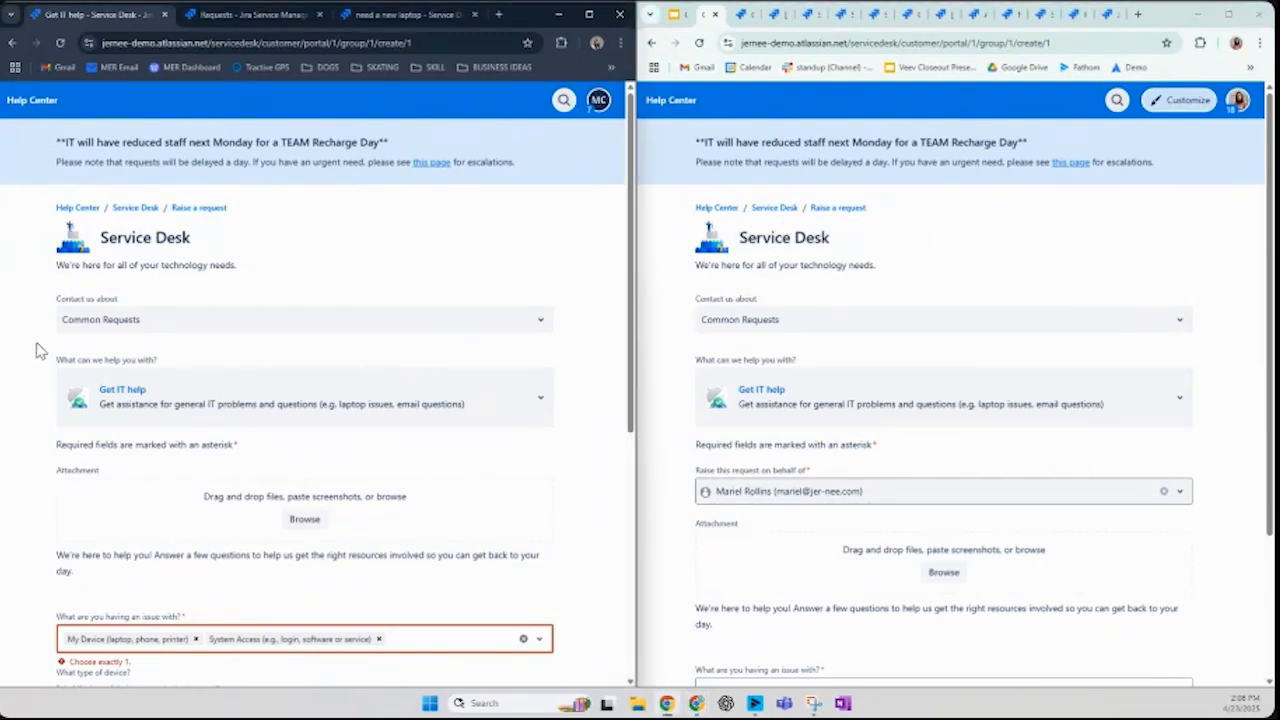
pyautogui.scroll(-3, 17, 334)
pyautogui.click(1213, 418)
pyautogui.scroll(-2, 1200, 405)
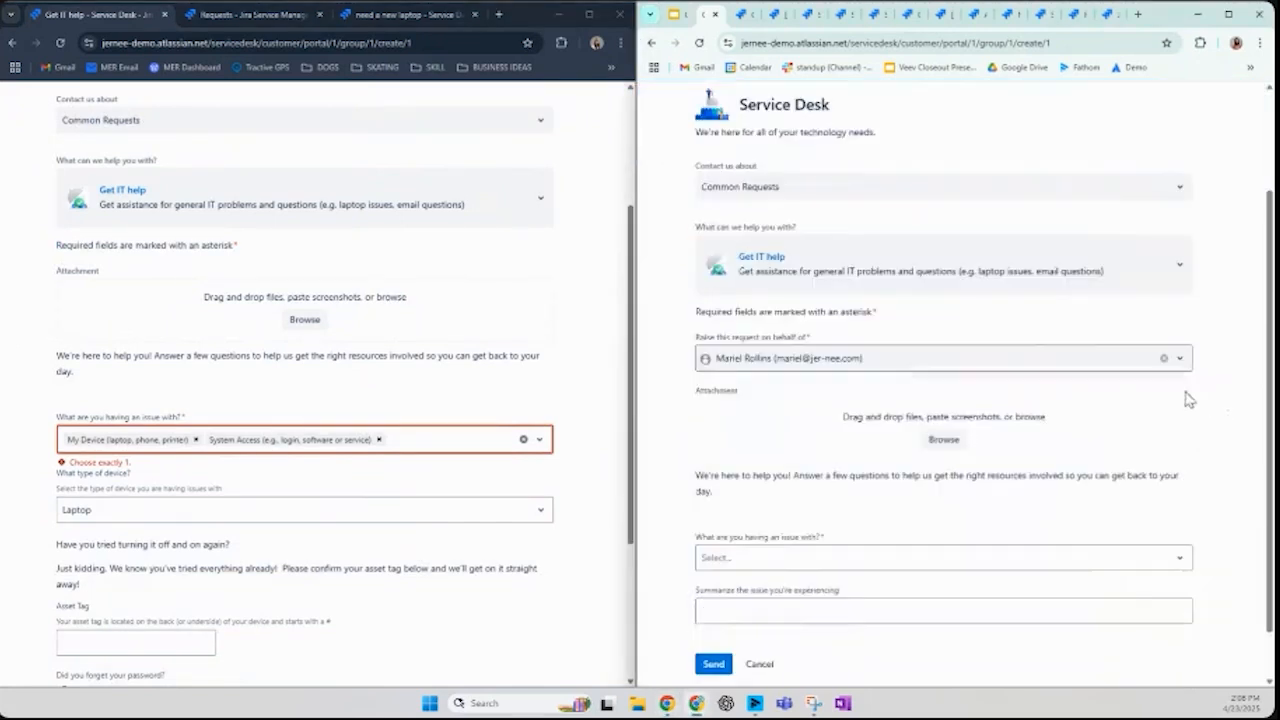
pyautogui.click(523, 440)
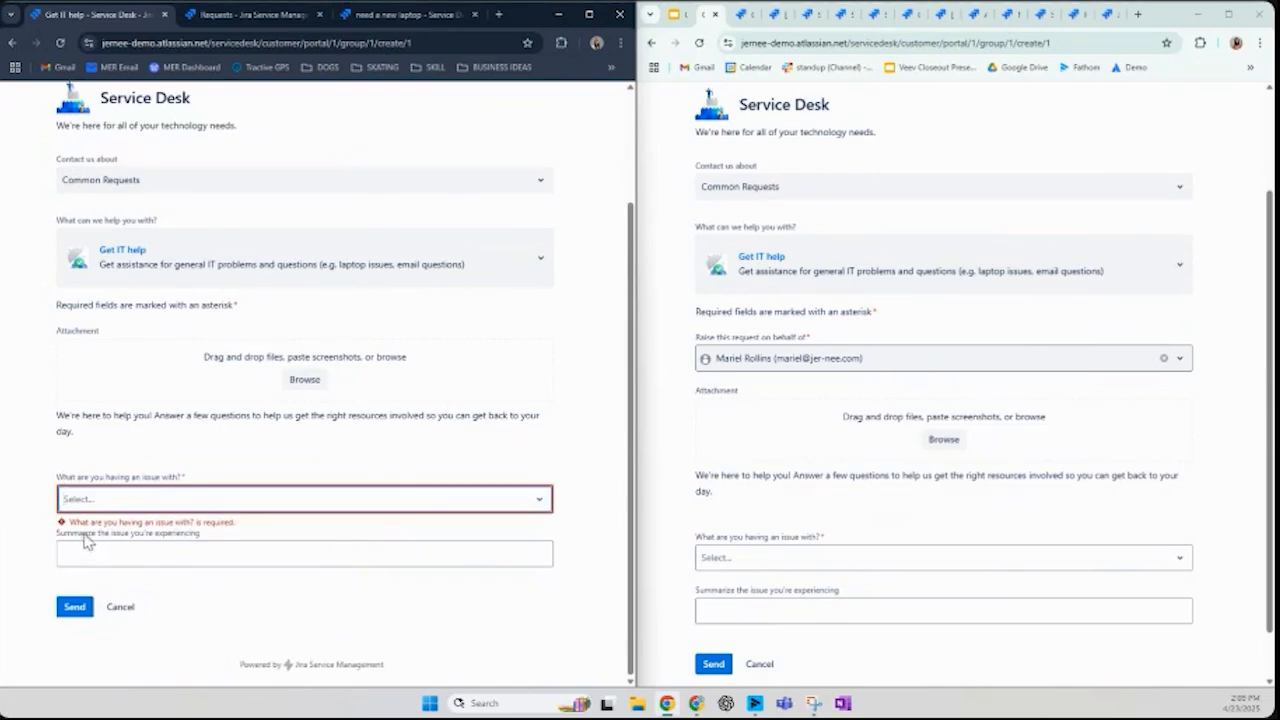
pyautogui.click(93, 506)
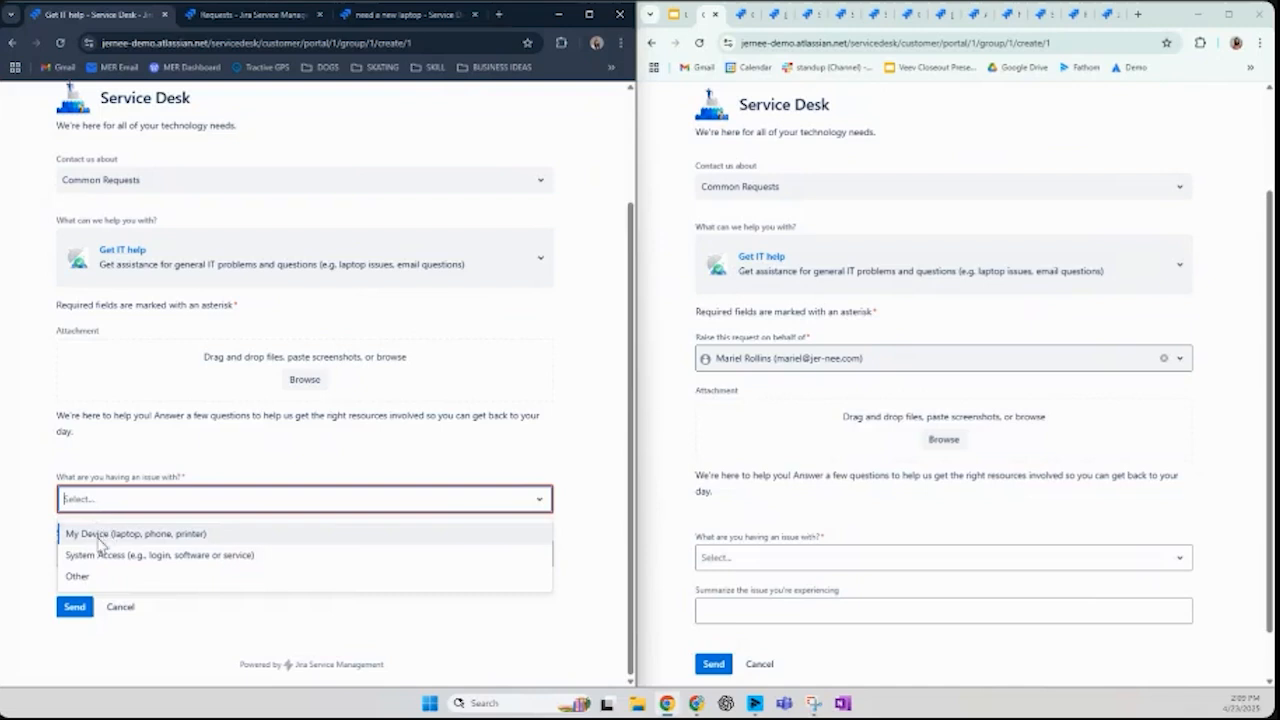
pyautogui.click(98, 535)
pyautogui.scroll(-2, 30, 514)
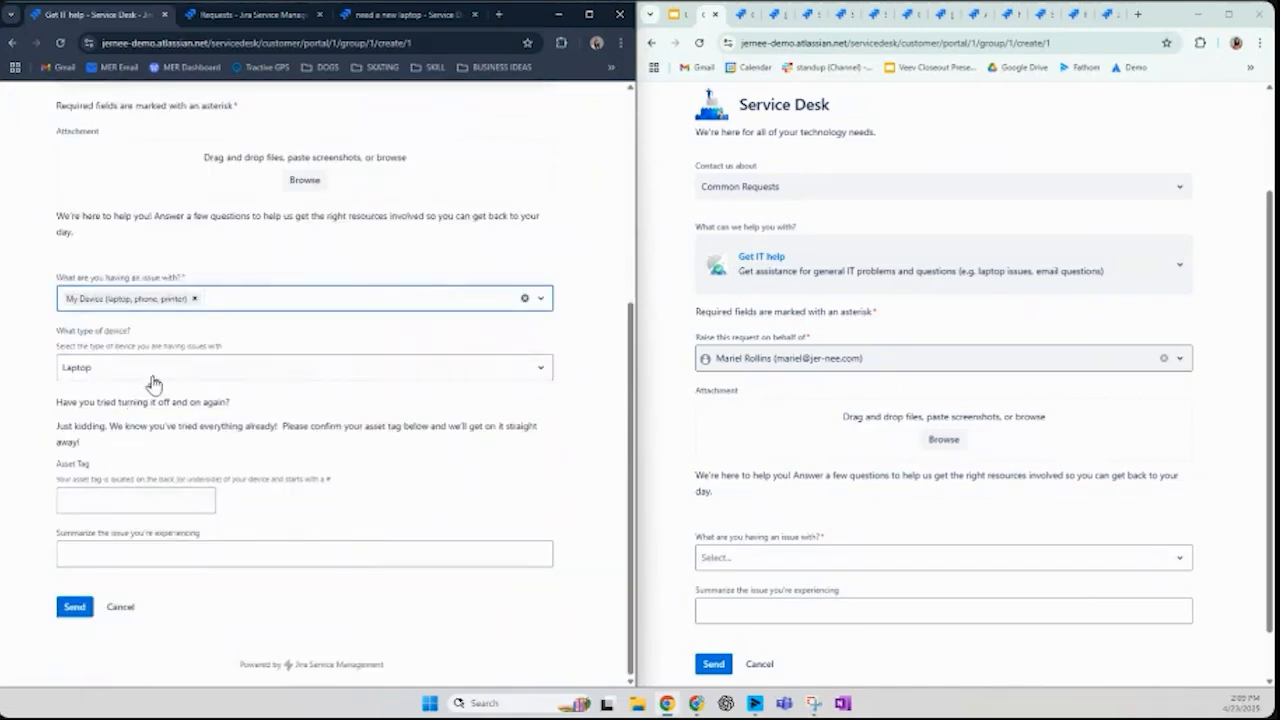
# Point out the "Have you tried turning it off and on again?" text and the Asset Tag field in the customer's form
pyautogui.tripleClick(146, 403)
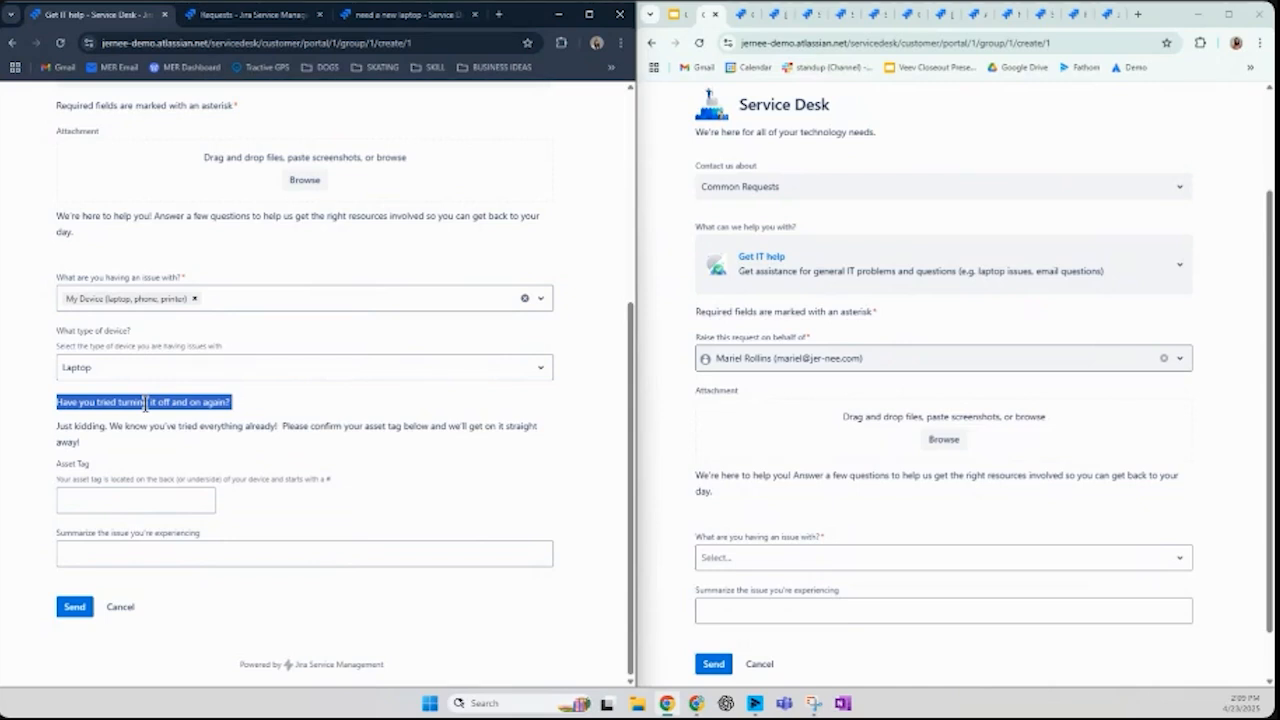
pyautogui.click(345, 422)
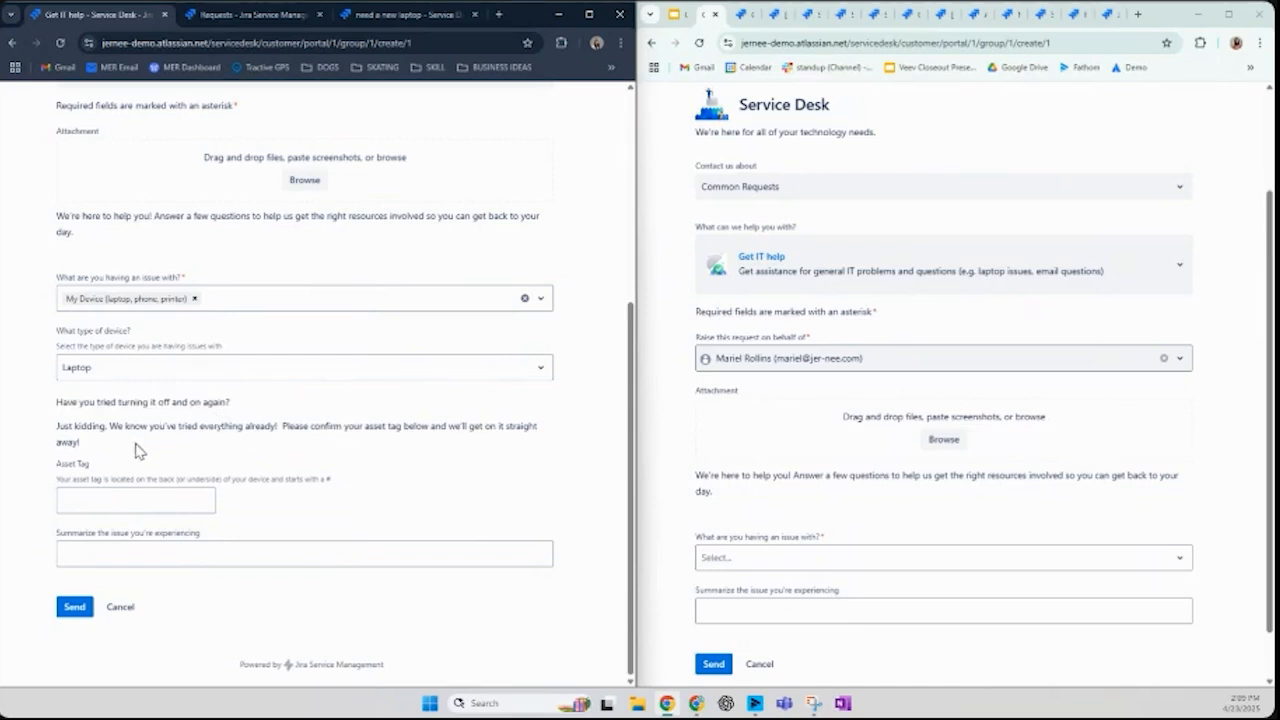
pyautogui.click(89, 497)
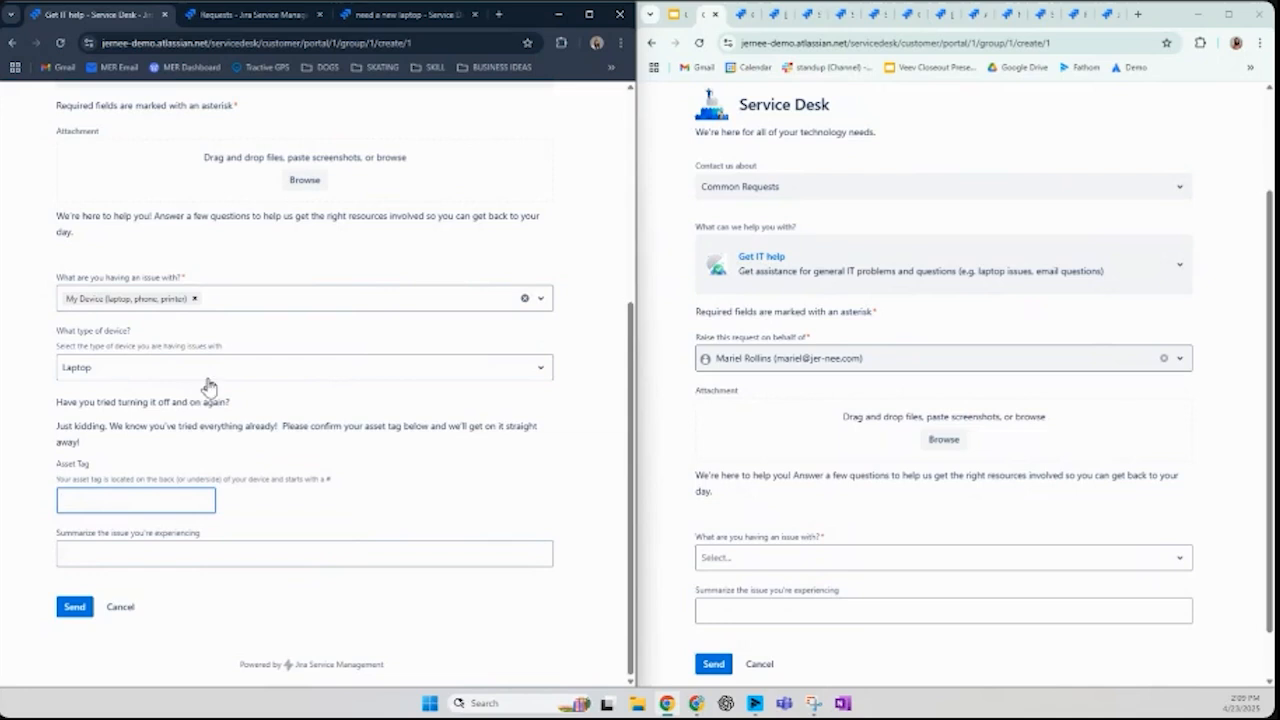
# Change the customer's issue to System Access (e.g., login, software or service) and highlight the password reset instructions
pyautogui.click(225, 302)
pyautogui.click(194, 298)
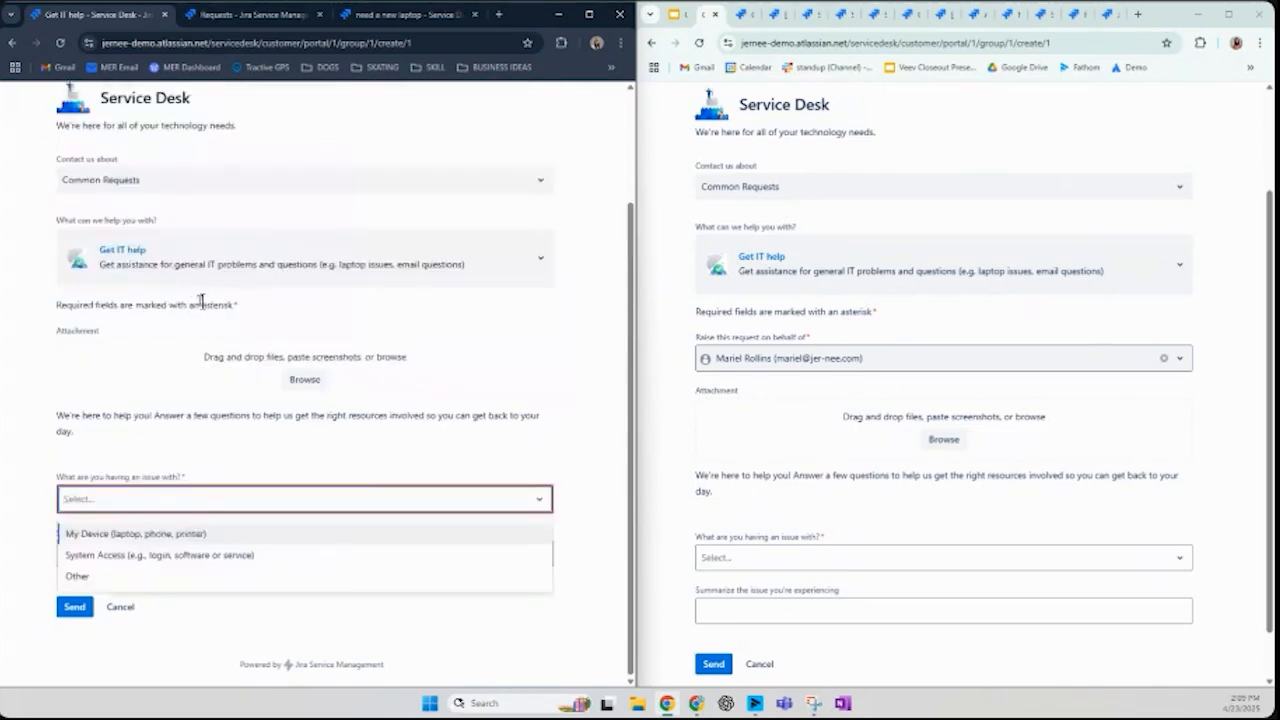
pyautogui.click(140, 555)
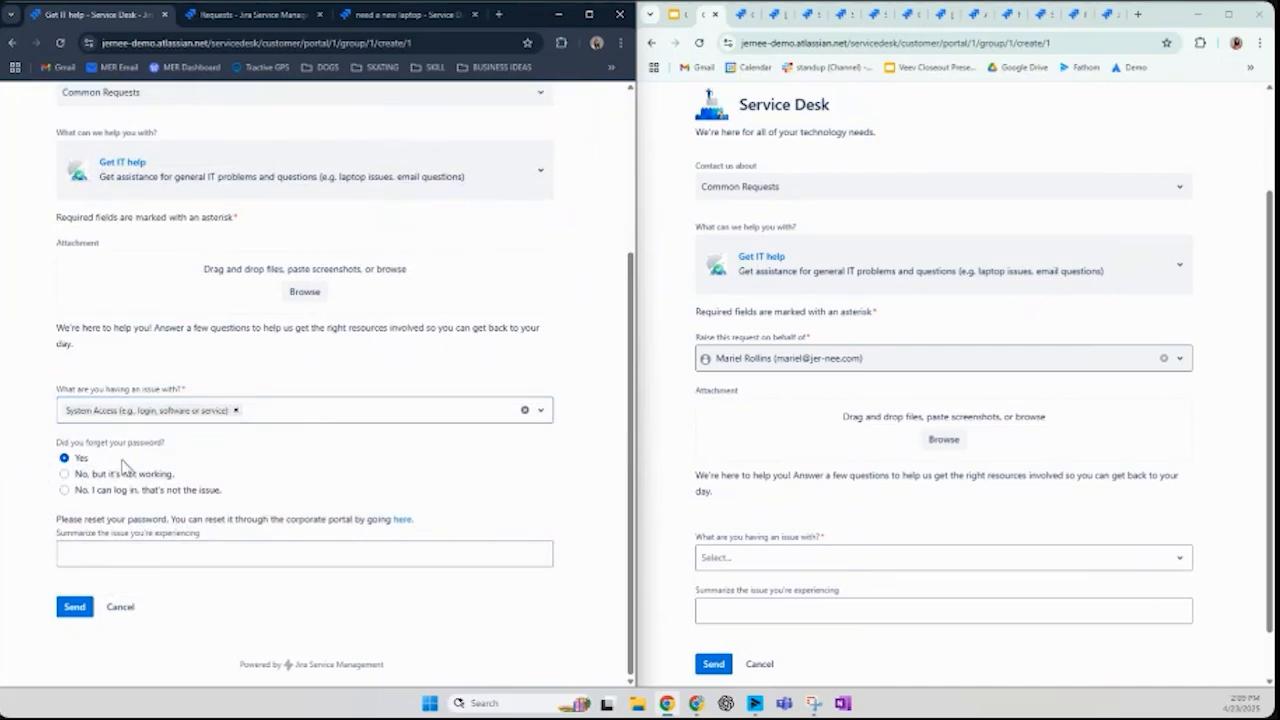
pyautogui.tripleClick(95, 519)
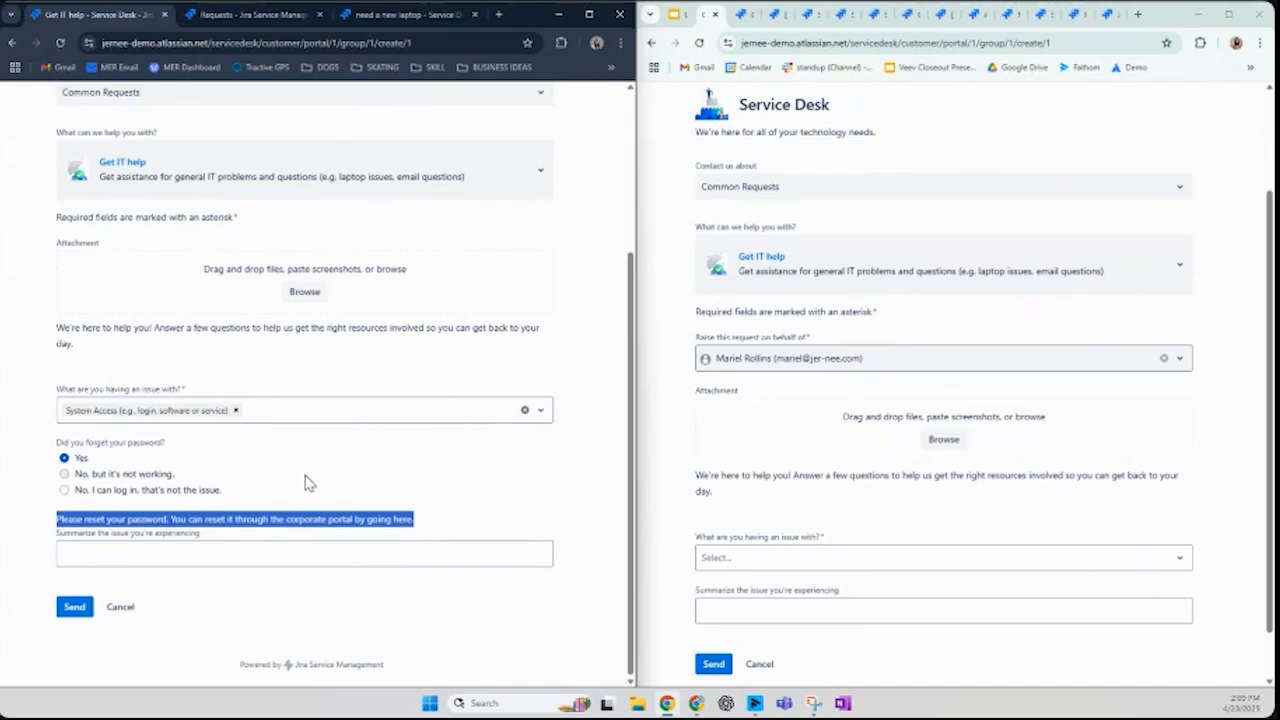
pyautogui.click(391, 456)
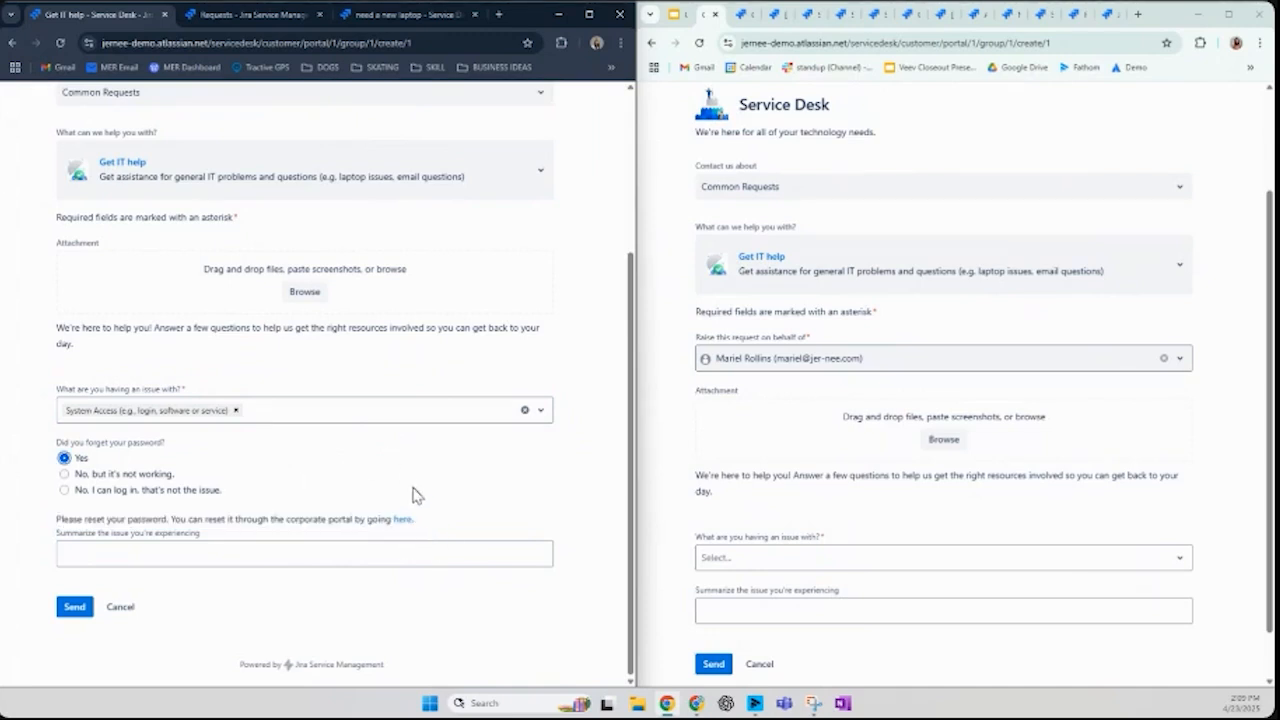
# Open the "Need a new laptop - spilled coffee on it" request in the agent's window and approve it
pyautogui.click(1040, 450)
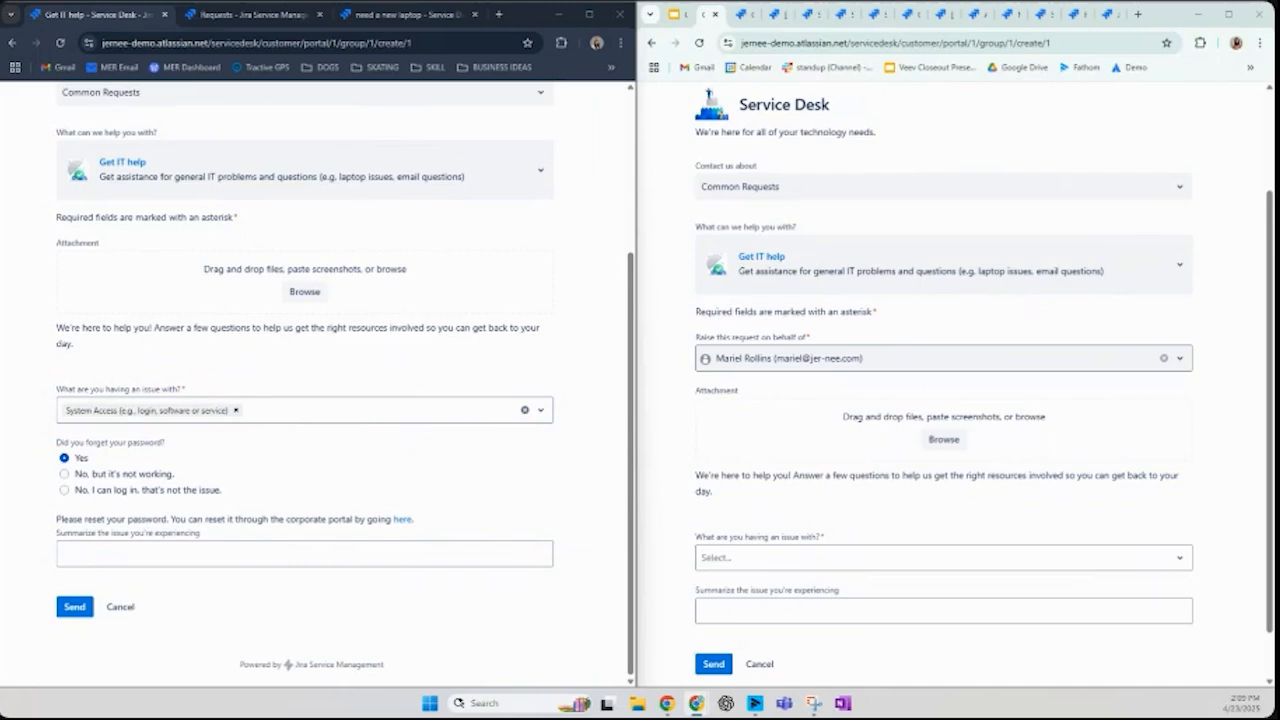
pyautogui.click(772, 18)
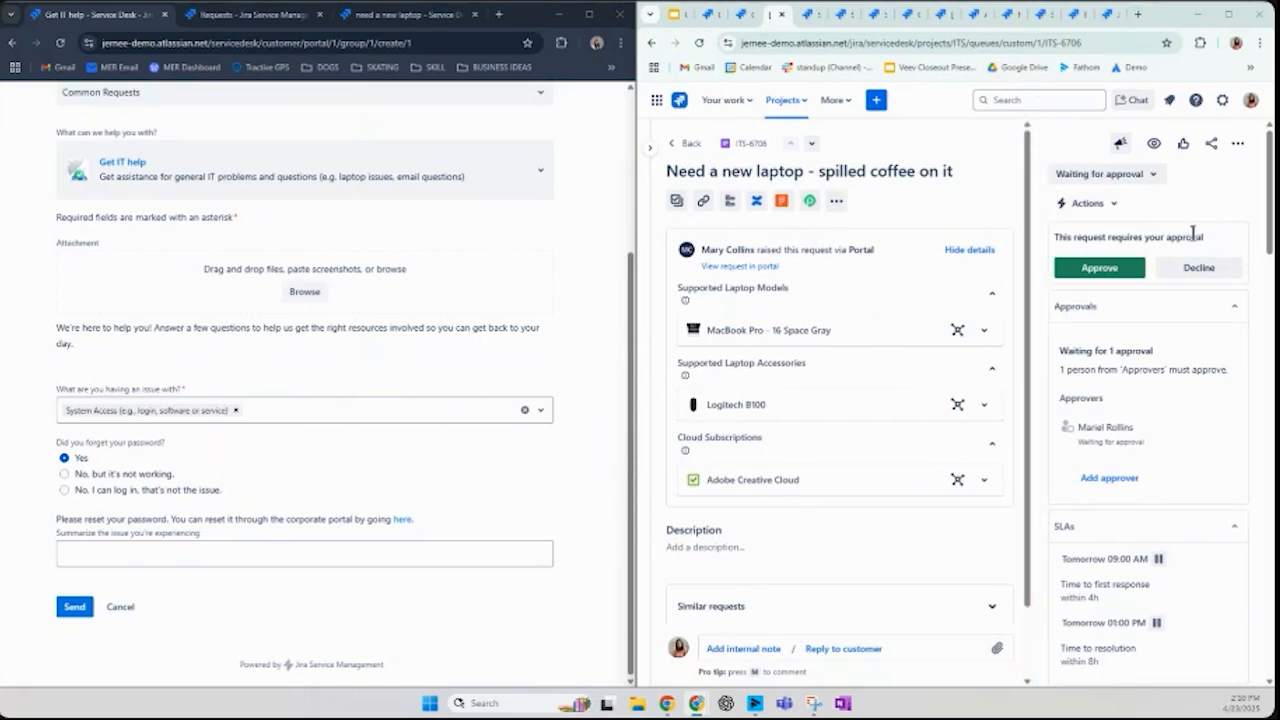
pyautogui.click(1111, 276)
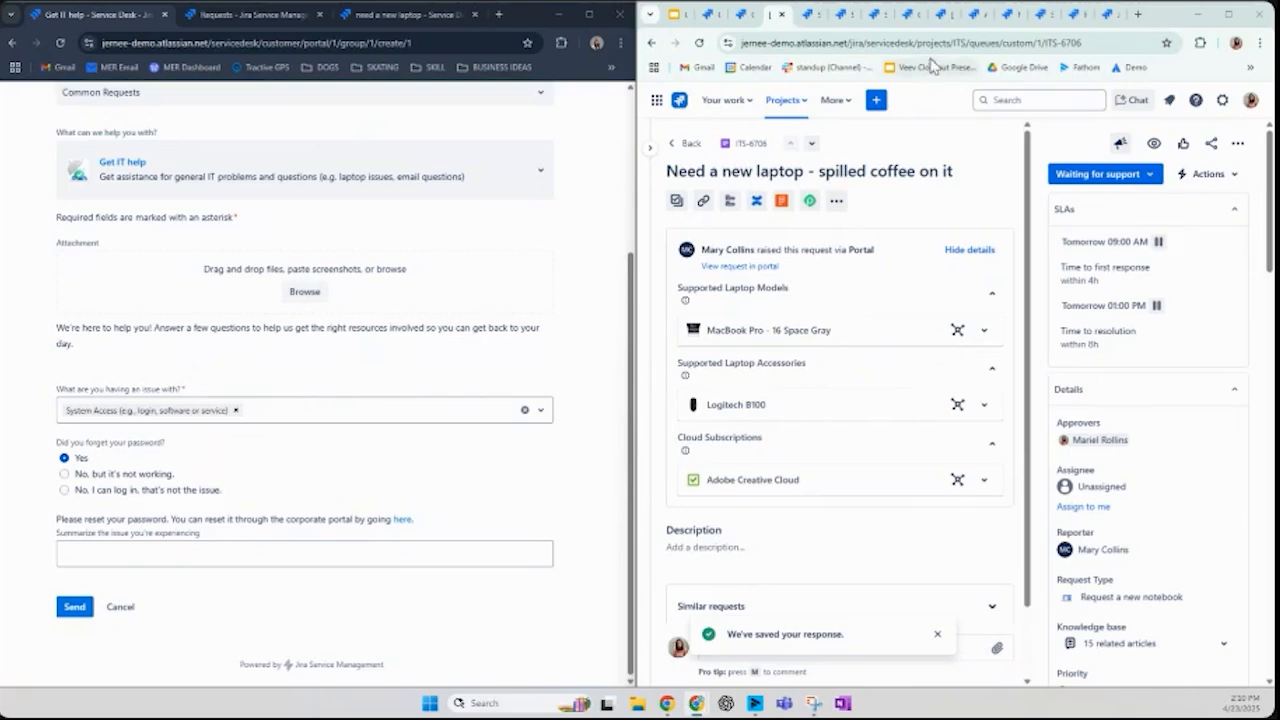
# Open the Setup new employee form and review its introduction, summary and suggested articles
pyautogui.click(803, 21)
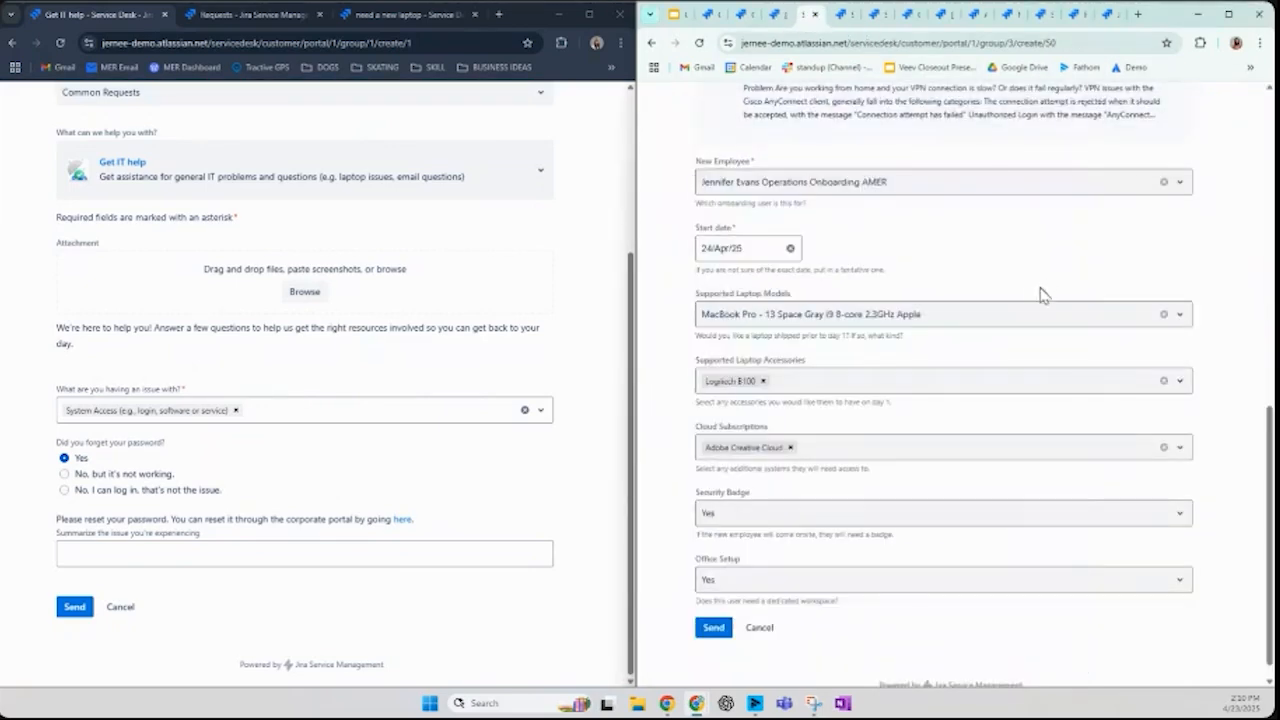
pyautogui.scroll(4, 1043, 294)
pyautogui.scroll(1, 680, 166)
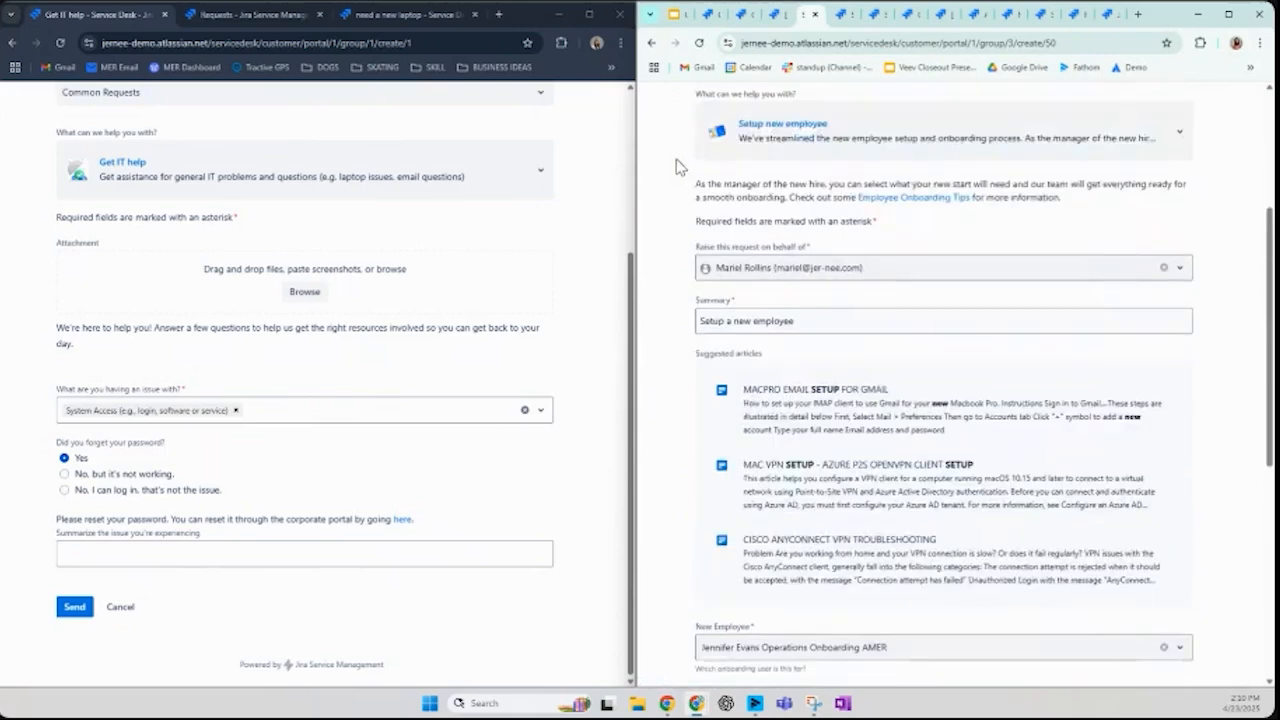
pyautogui.scroll(1, 680, 166)
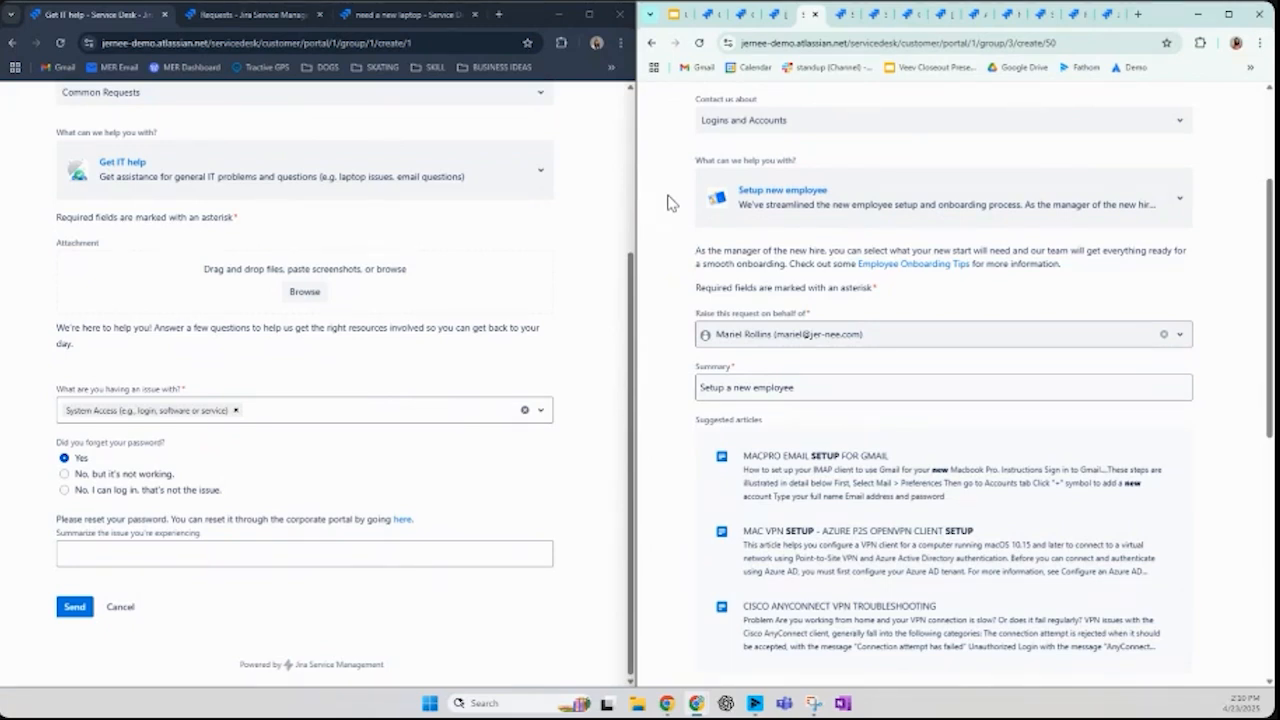
pyautogui.scroll(-1, 670, 203)
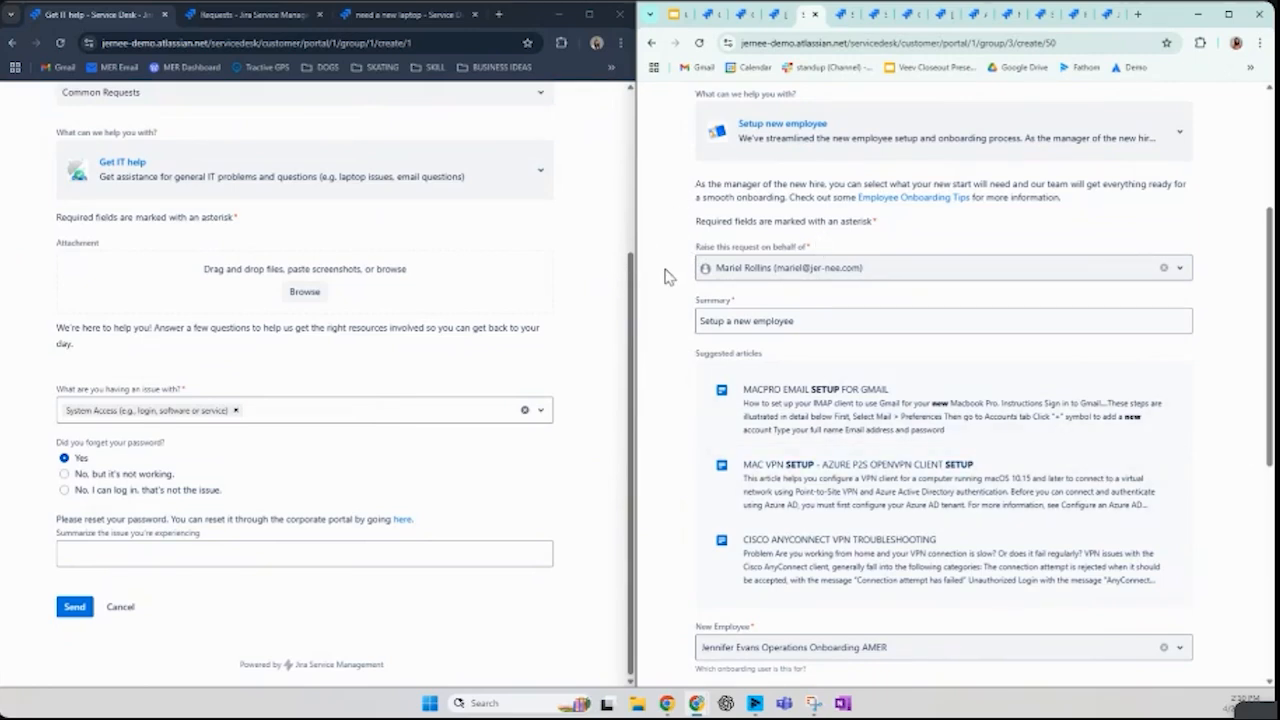
pyautogui.scroll(-2, 670, 260)
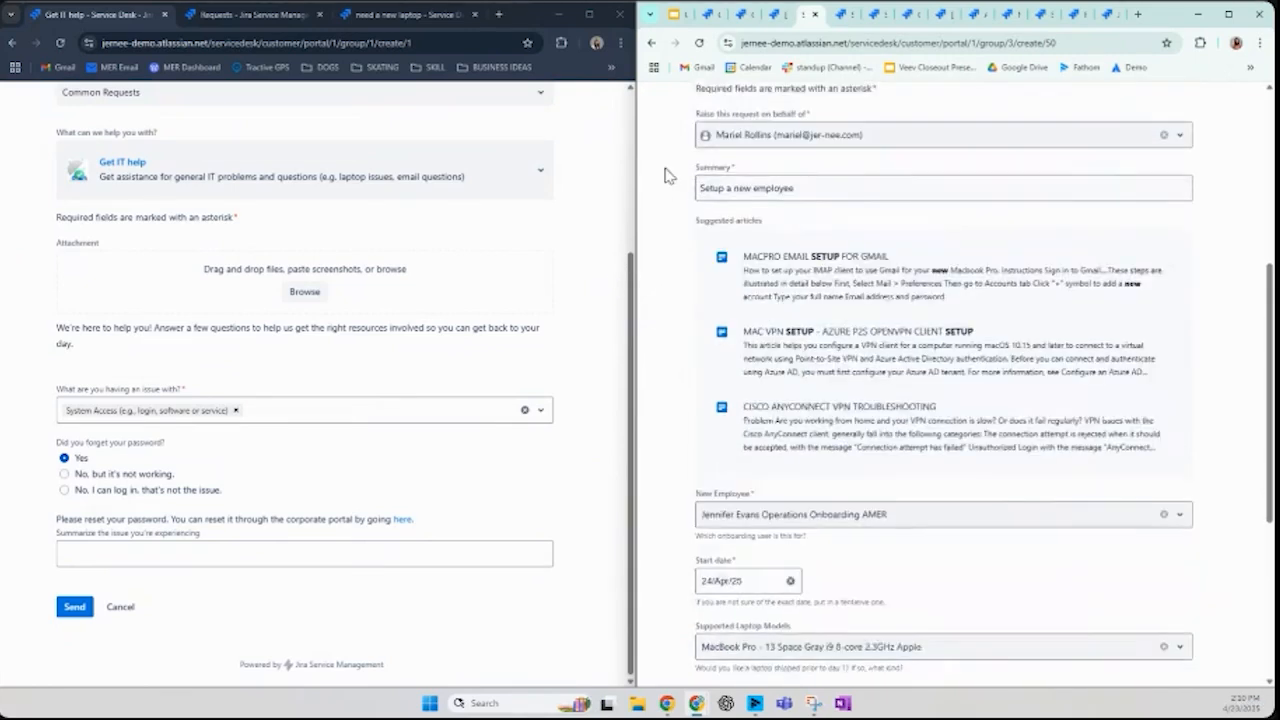
pyautogui.click(826, 193)
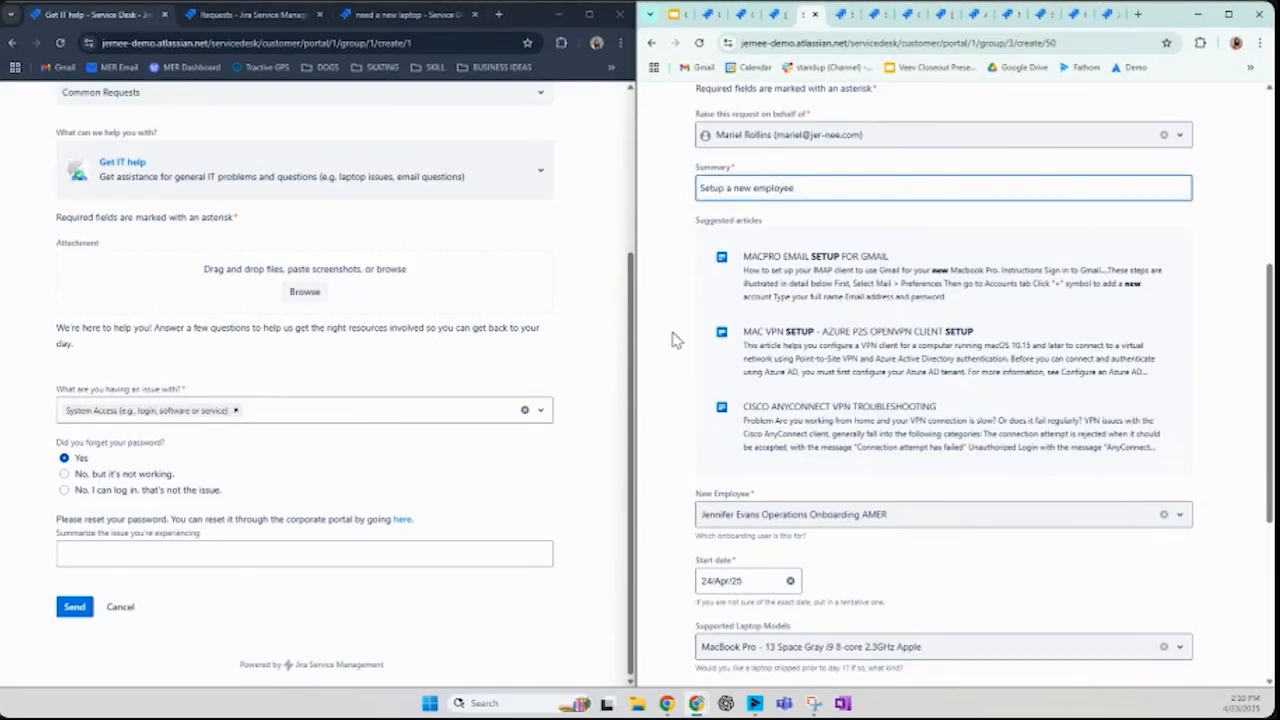
pyautogui.moveTo(767, 222); pyautogui.dragTo(728, 222)
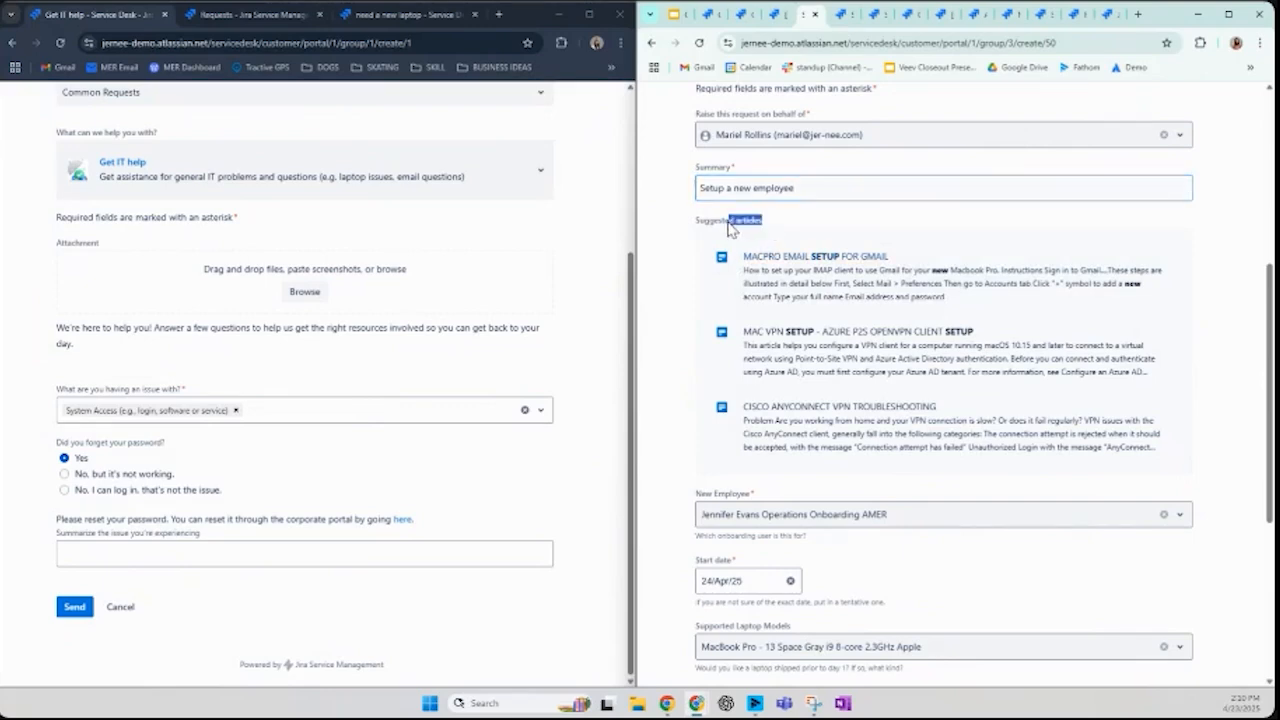
# Choose the AMER Operations onboarding employee as the new employee, check the remaining fields and submit the Setup new employee request
pyautogui.click(681, 243)
pyautogui.scroll(-3, 700, 250)
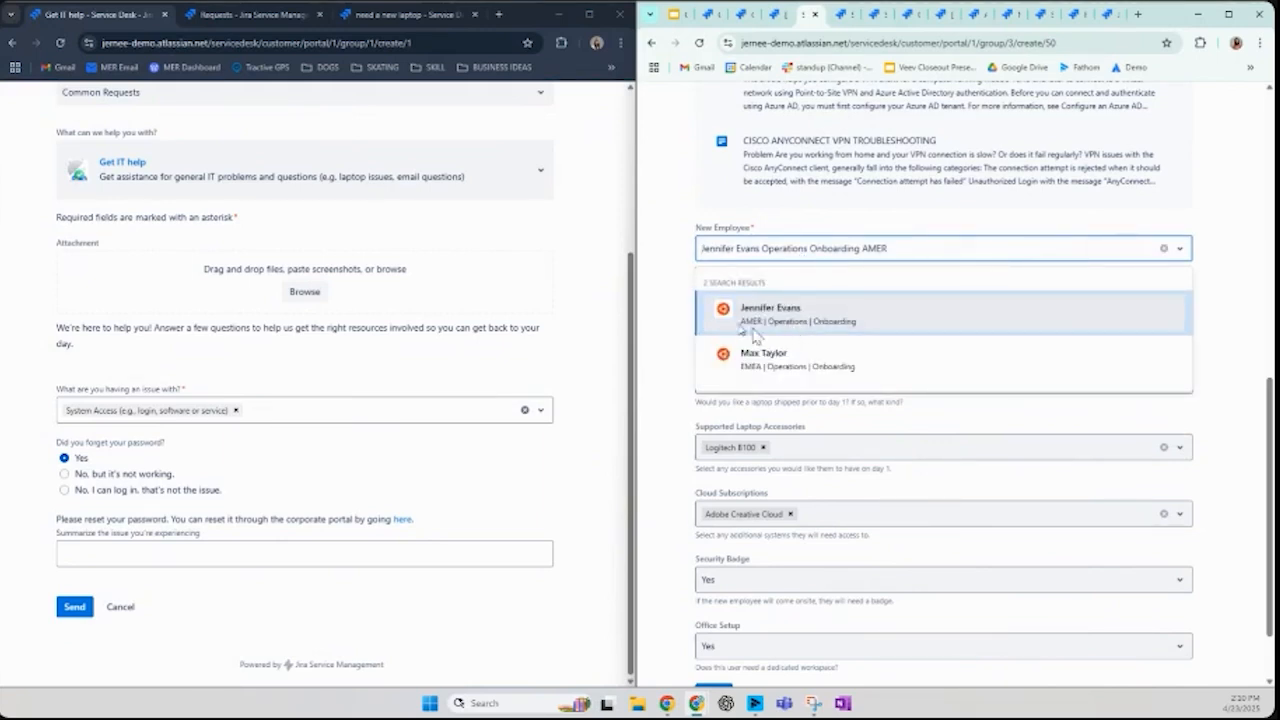
pyautogui.click(829, 317)
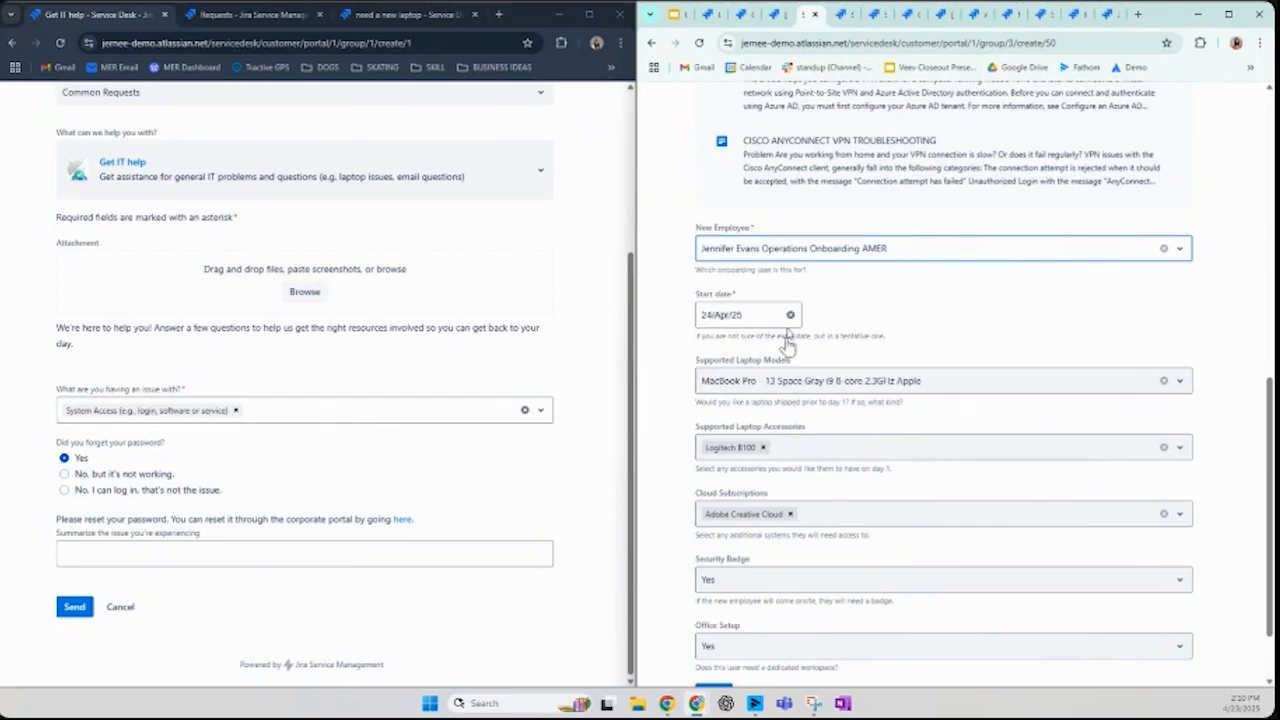
pyautogui.click(677, 368)
pyautogui.scroll(-1, 676, 366)
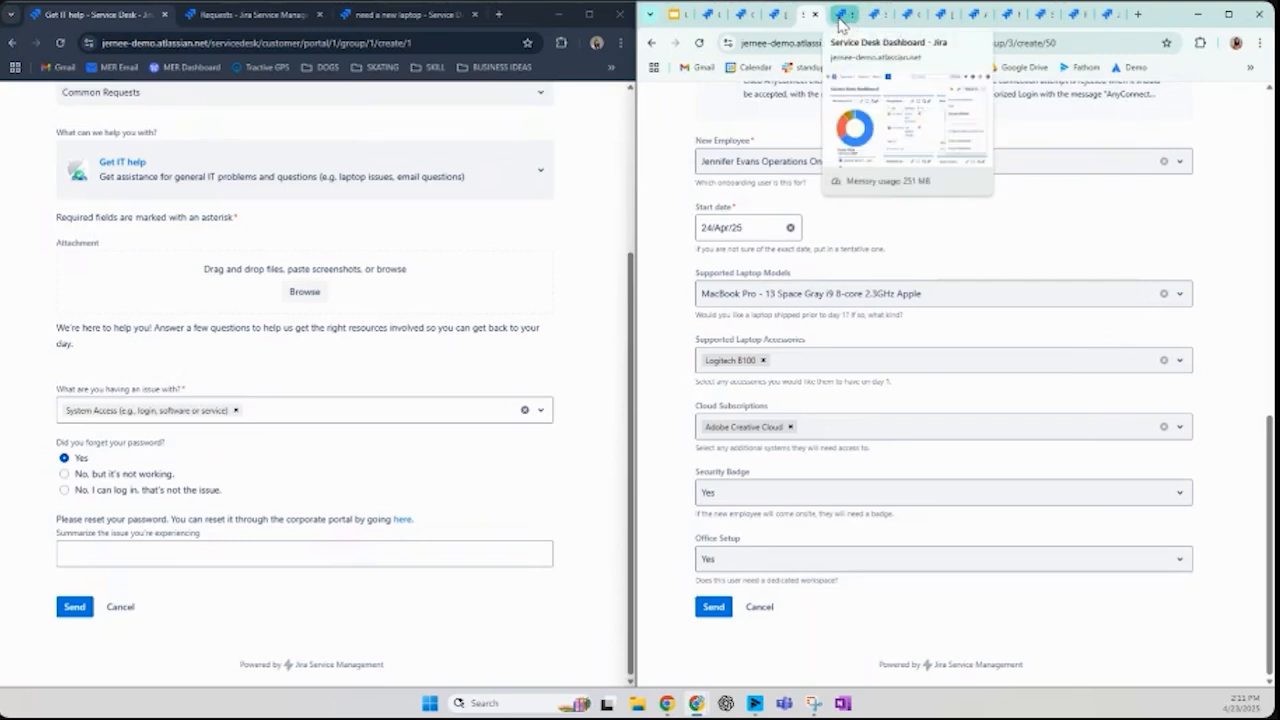
pyautogui.click(710, 607)
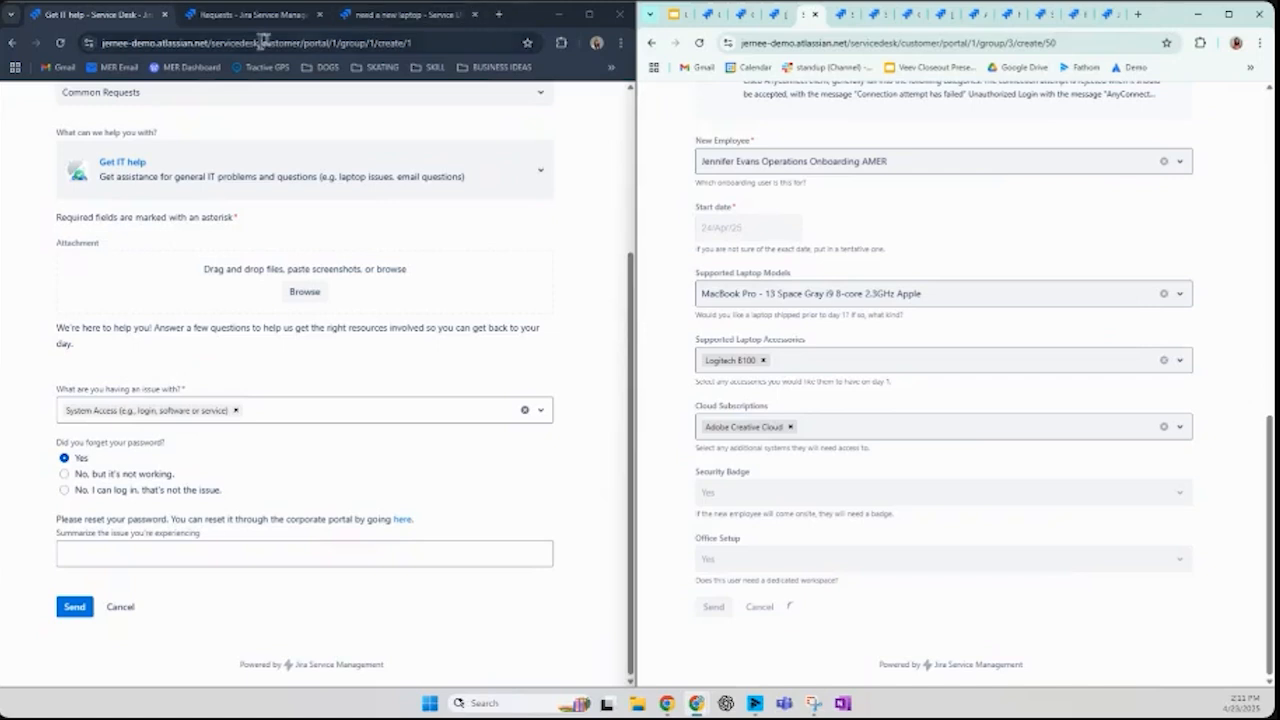
# Maximize the agent's browser window, dismiss the submission notice and highlight the details of the submitted request
pyautogui.click(1228, 14)
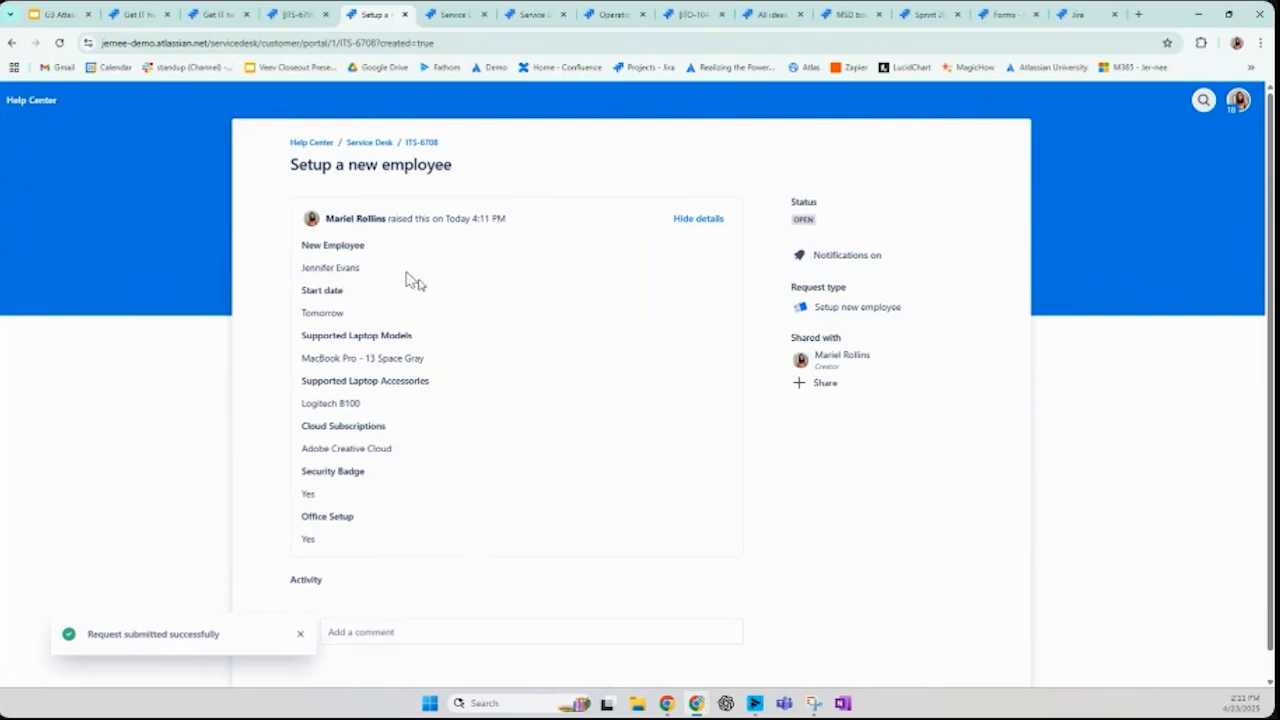
pyautogui.moveTo(165, 634); pyautogui.dragTo(231, 637)
pyautogui.click(263, 531)
pyautogui.click(299, 638)
pyautogui.moveTo(281, 171); pyautogui.dragTo(583, 531)
pyautogui.click(838, 577)
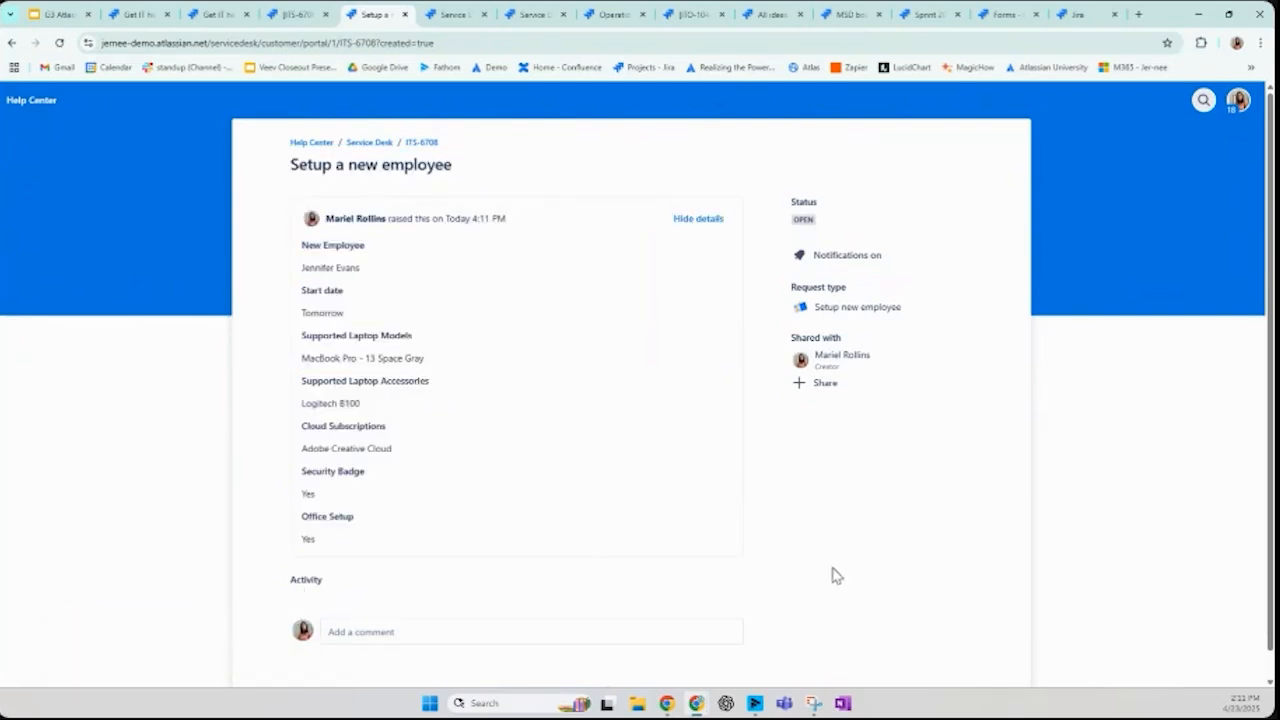
# Open the comment editor on the submitted portal request and point out its status and notification setting
pyautogui.scroll(-1, 850, 576)
pyautogui.click(403, 617)
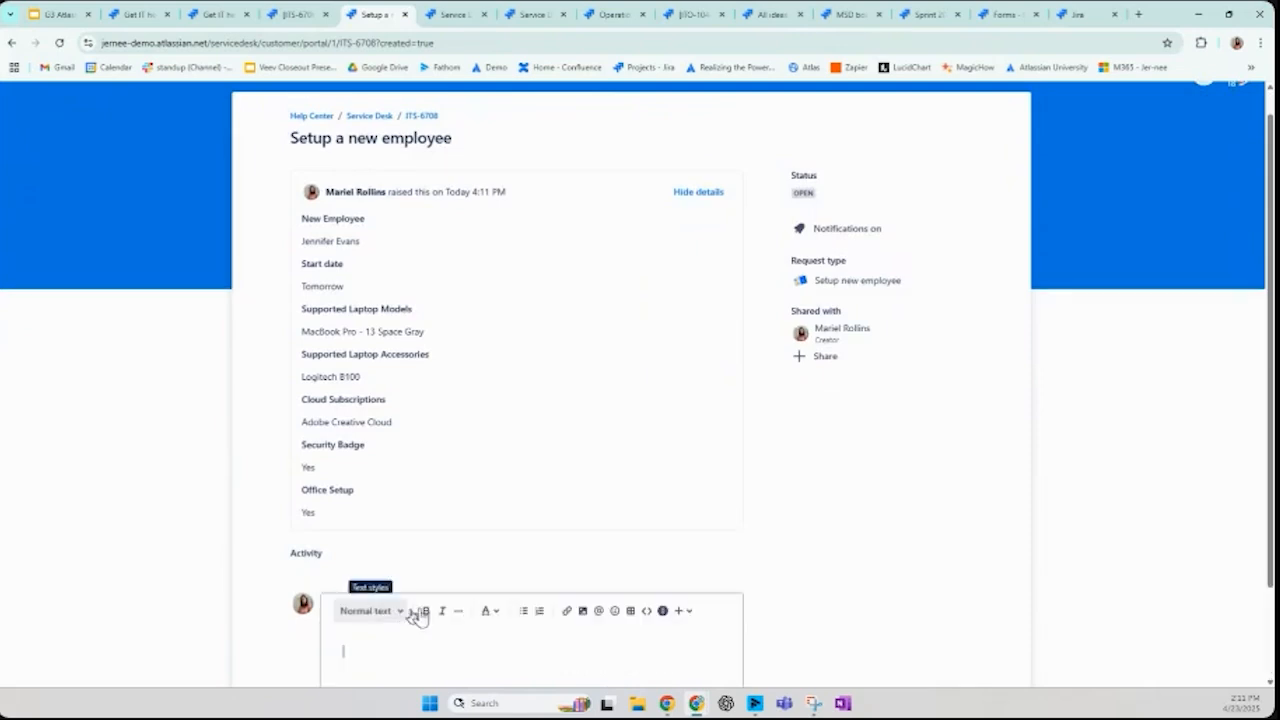
pyautogui.scroll(-1, 820, 560)
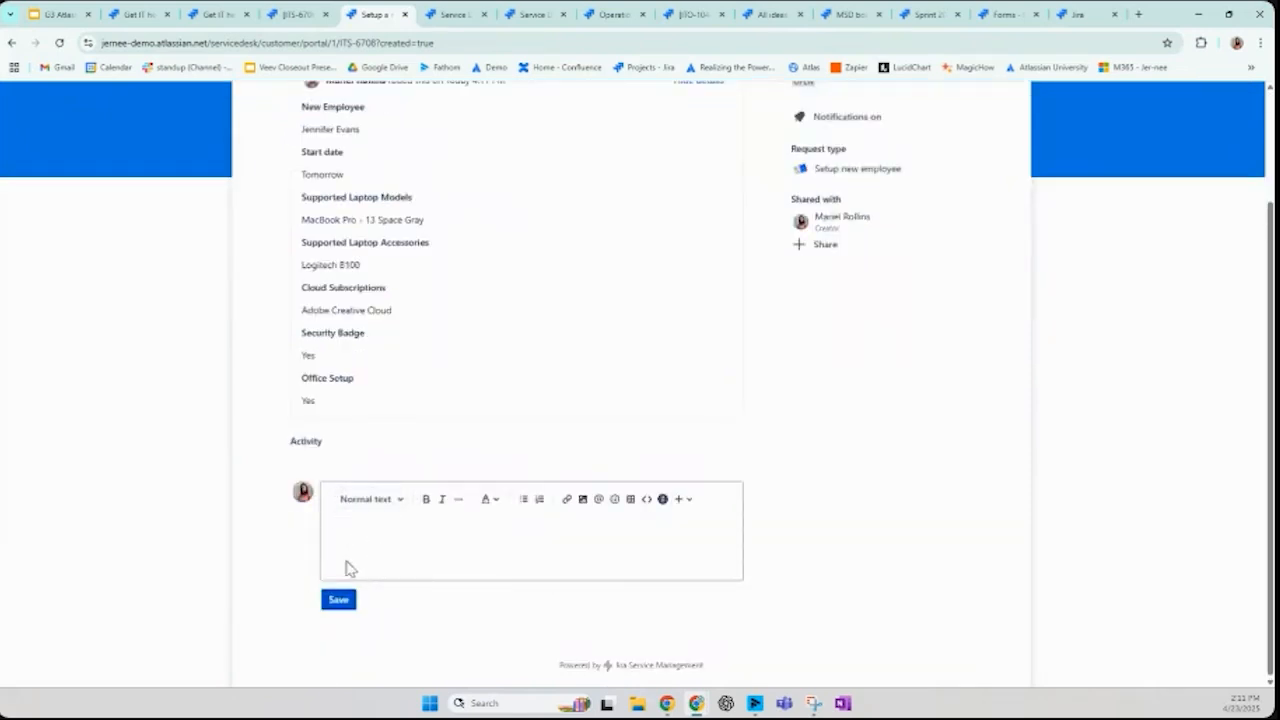
pyautogui.scroll(2, 876, 406)
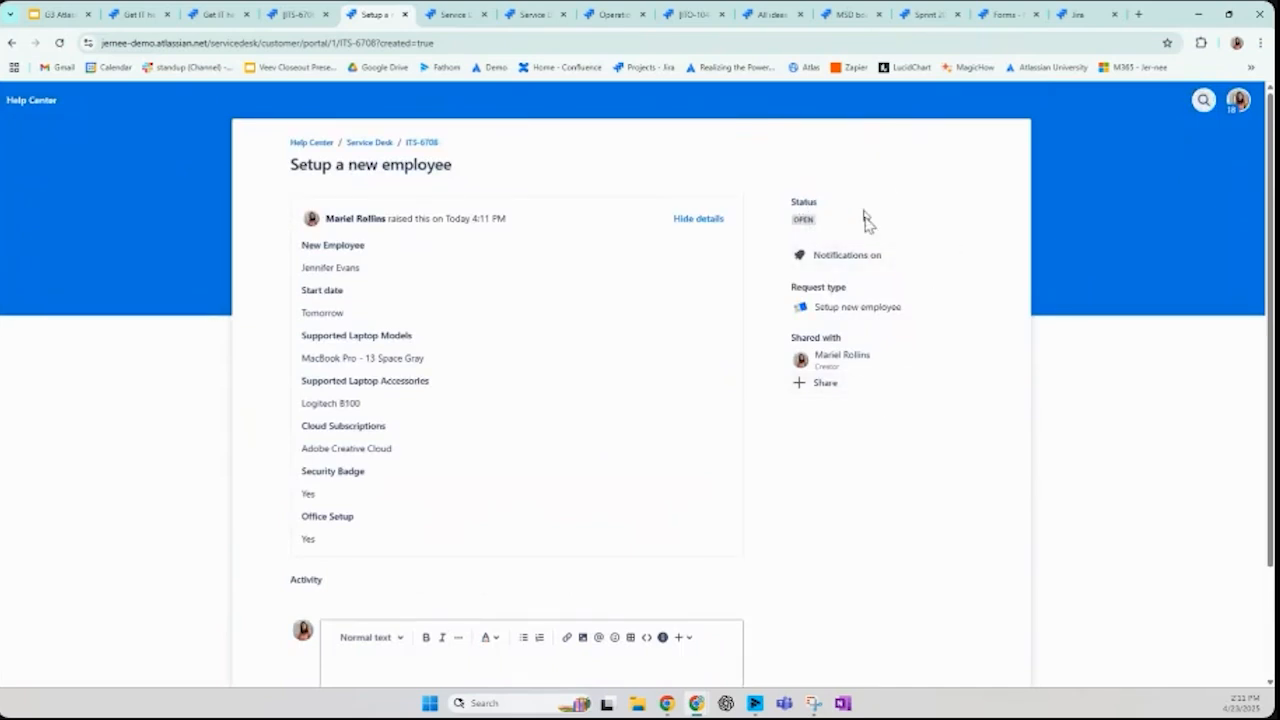
pyautogui.click(838, 257)
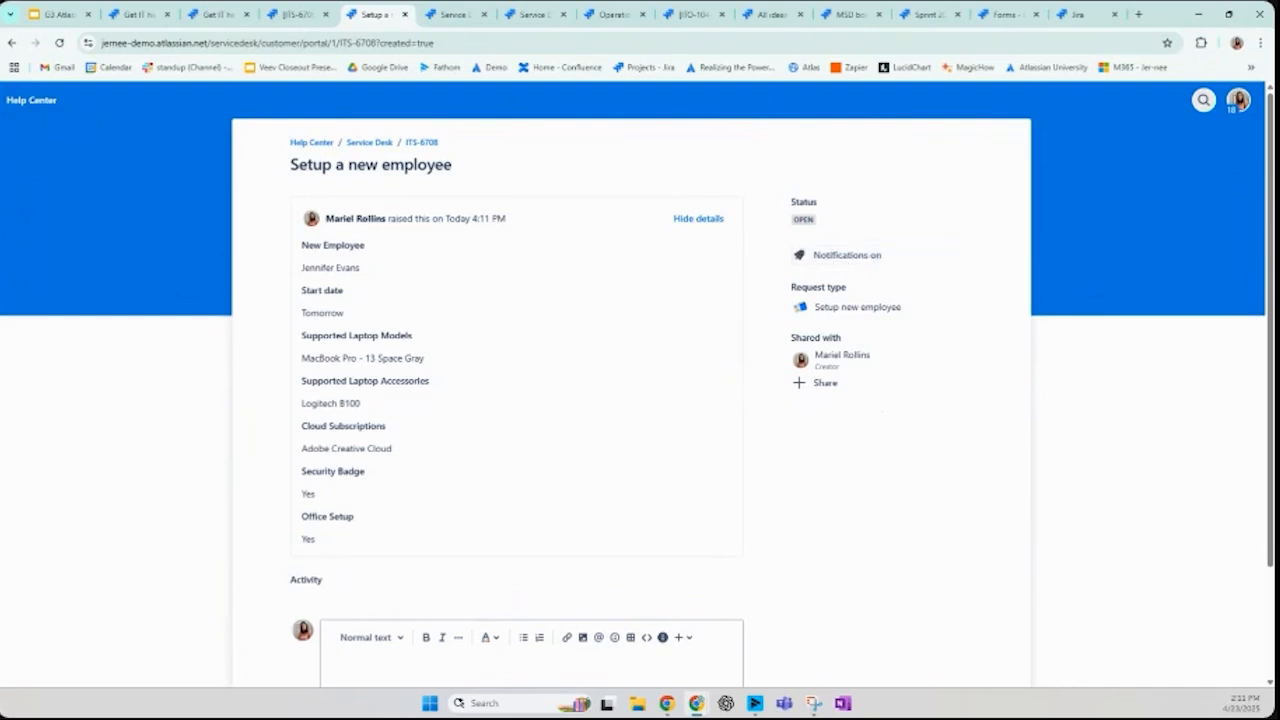
# Open request ITS-6708 in the agent view and review its fields, subtask, SLAs and available status transitions
pyautogui.click(424, 145)
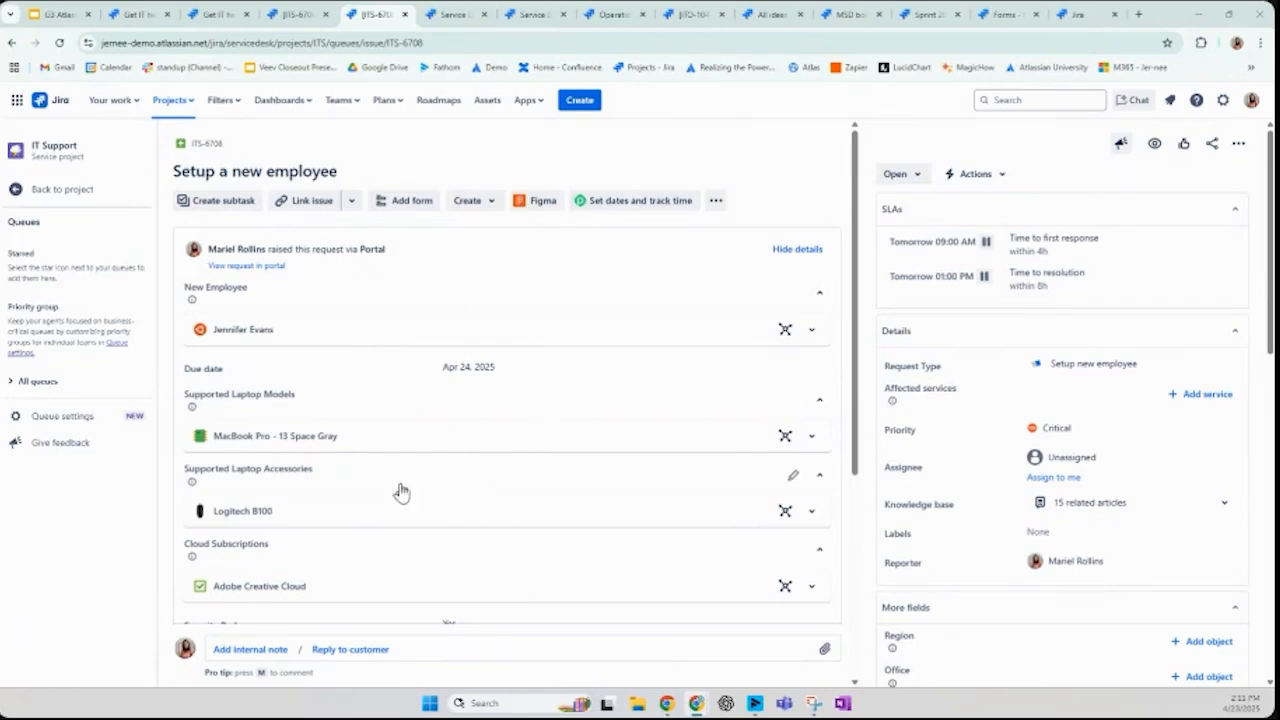
pyautogui.scroll(-1, 400, 491)
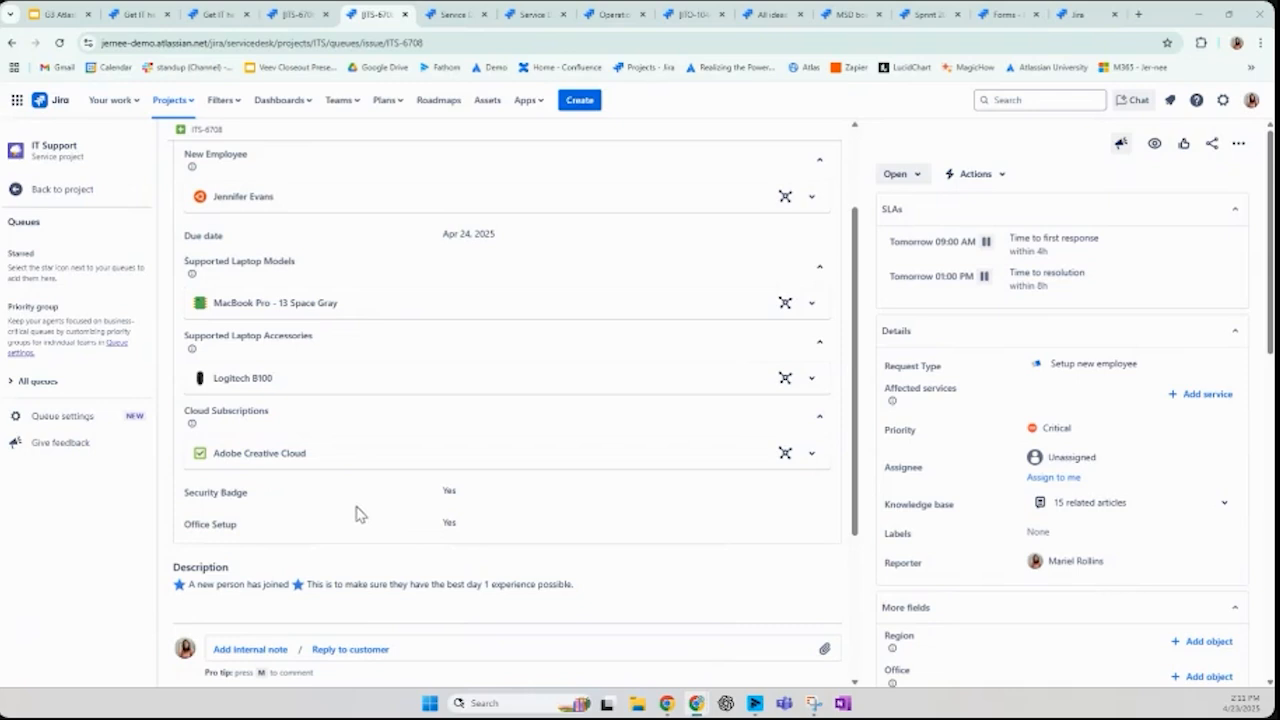
pyautogui.scroll(-1, 362, 508)
pyautogui.scroll(-1, 357, 494)
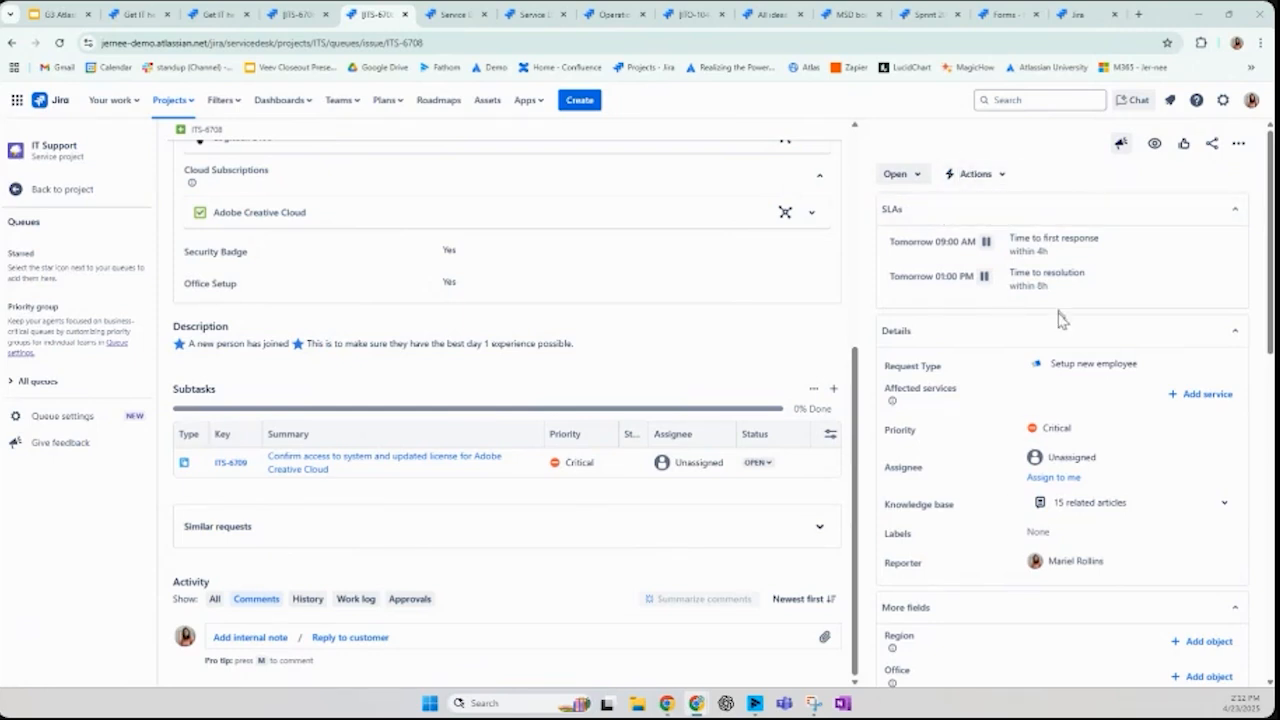
pyautogui.scroll(5, 523, 409)
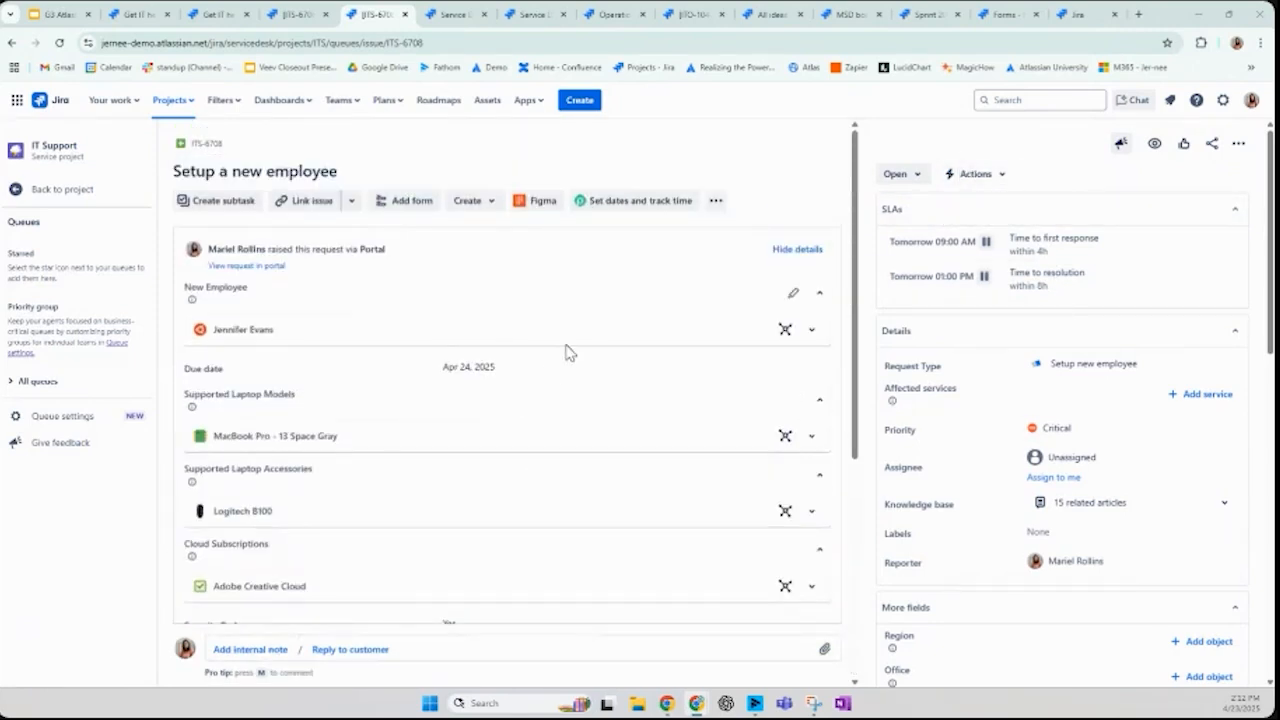
pyautogui.click(903, 174)
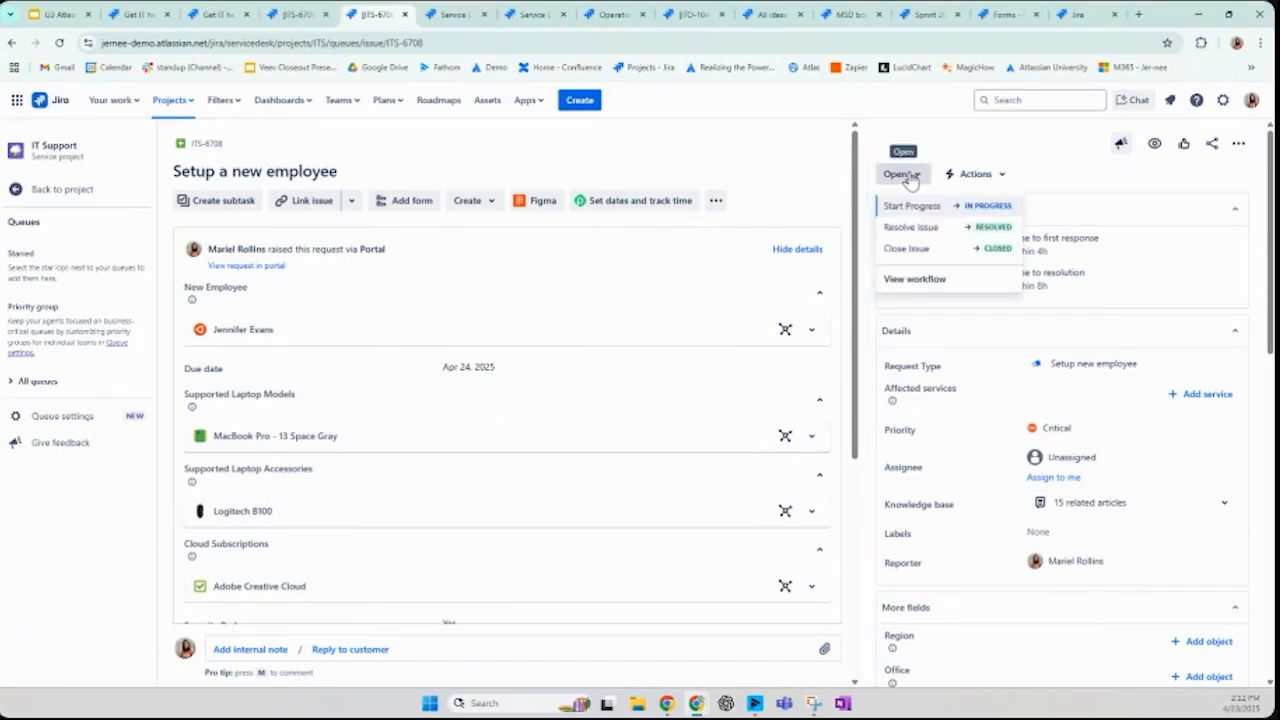
pyautogui.click(909, 177)
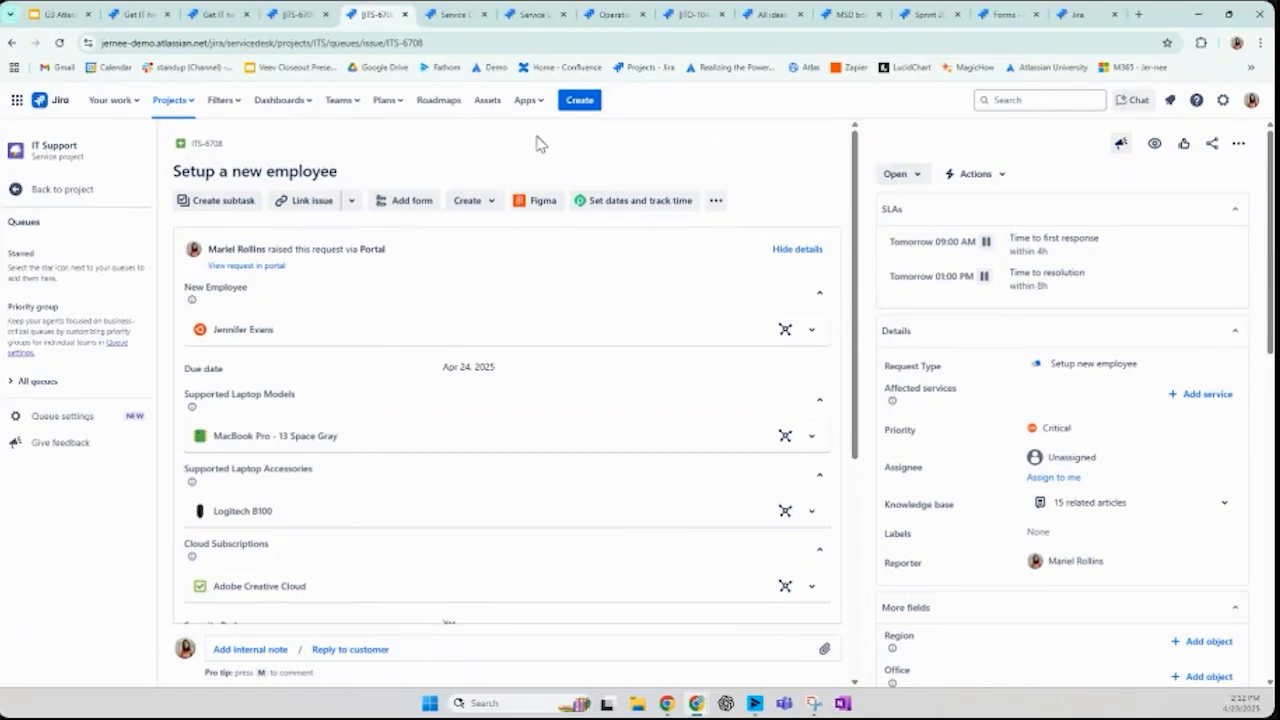
# Show the internal note option on the request and post the reply "hi" to the customer
pyautogui.scroll(-3, 570, 500)
pyautogui.scroll(-1, 585, 497)
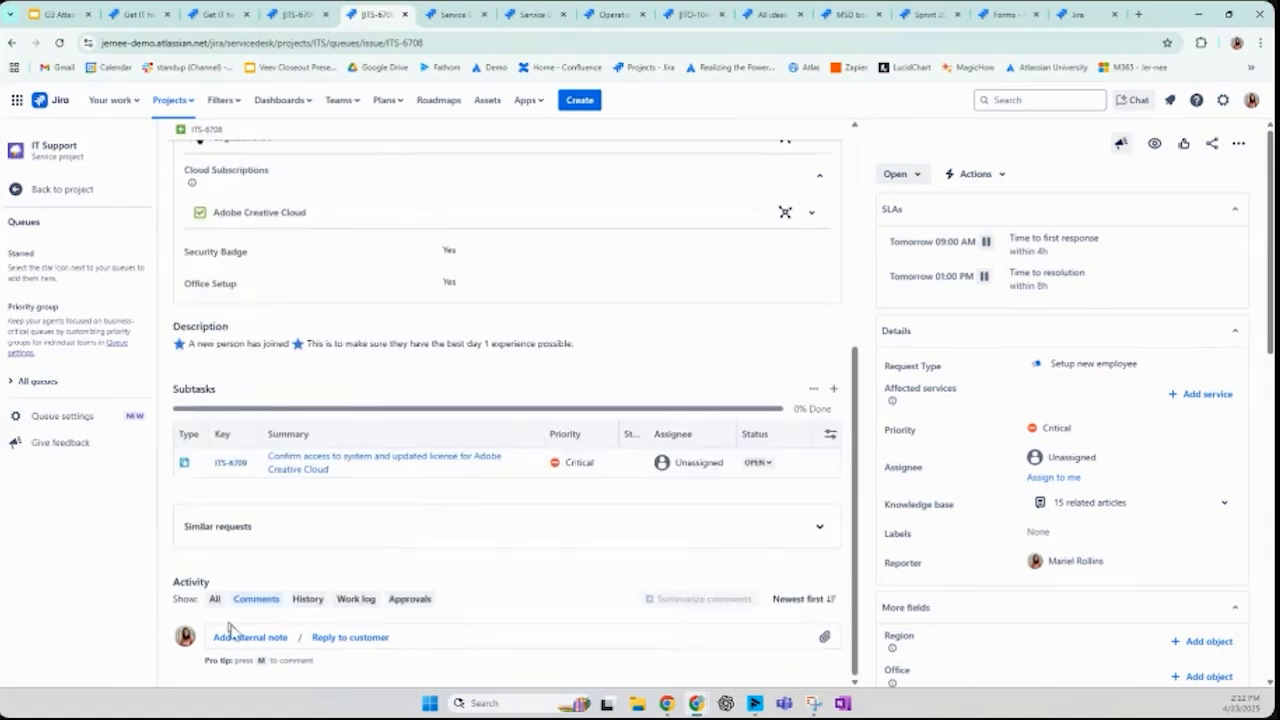
pyautogui.click(247, 640)
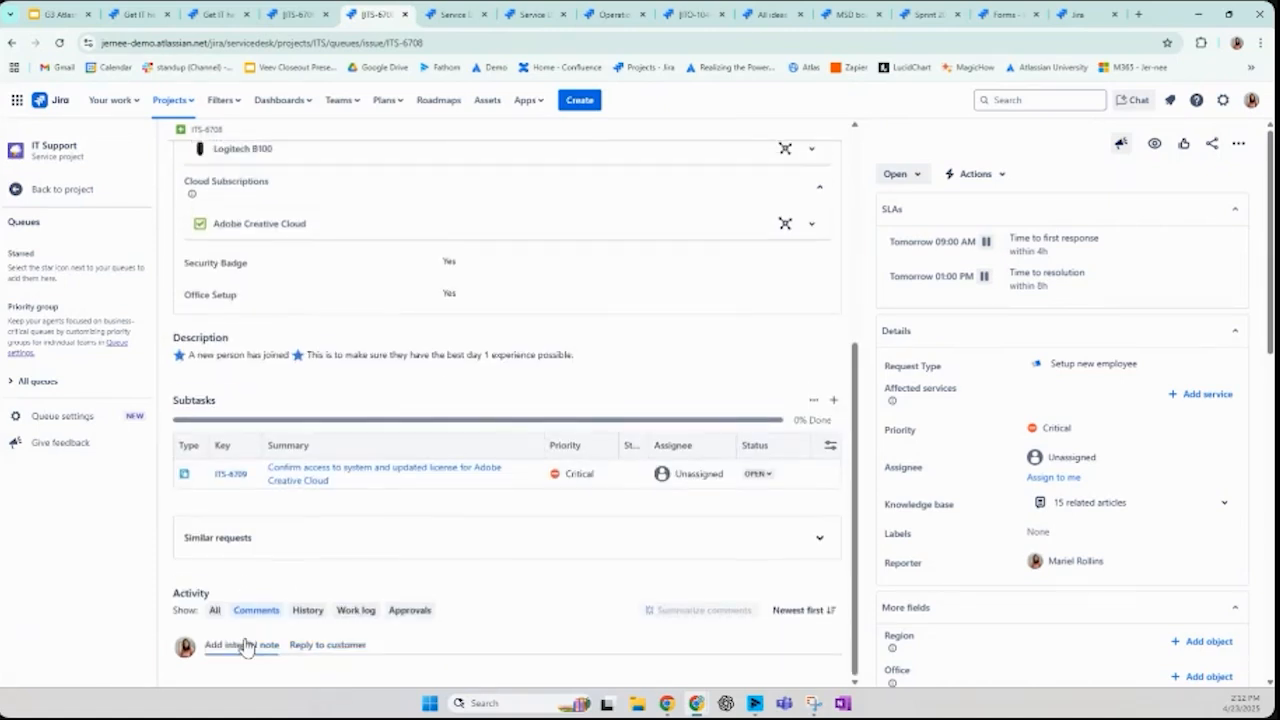
pyautogui.click(245, 645)
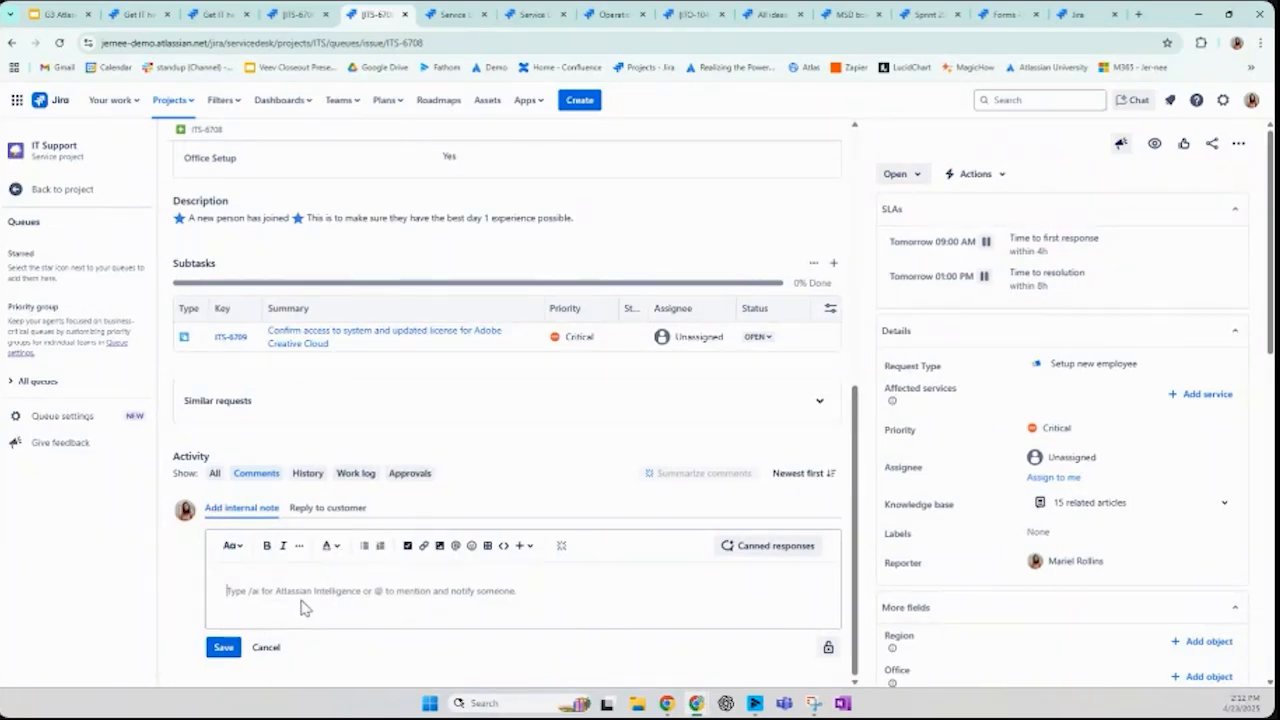
pyautogui.click(330, 508)
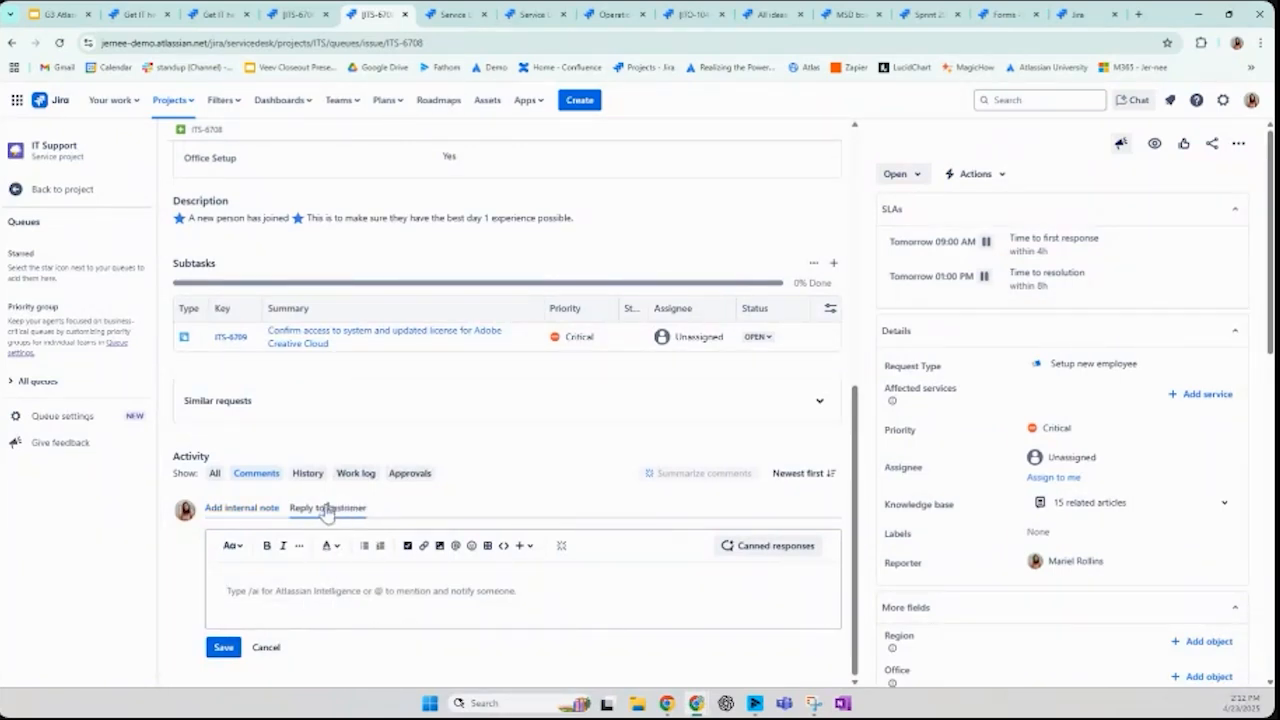
pyautogui.write('hi')
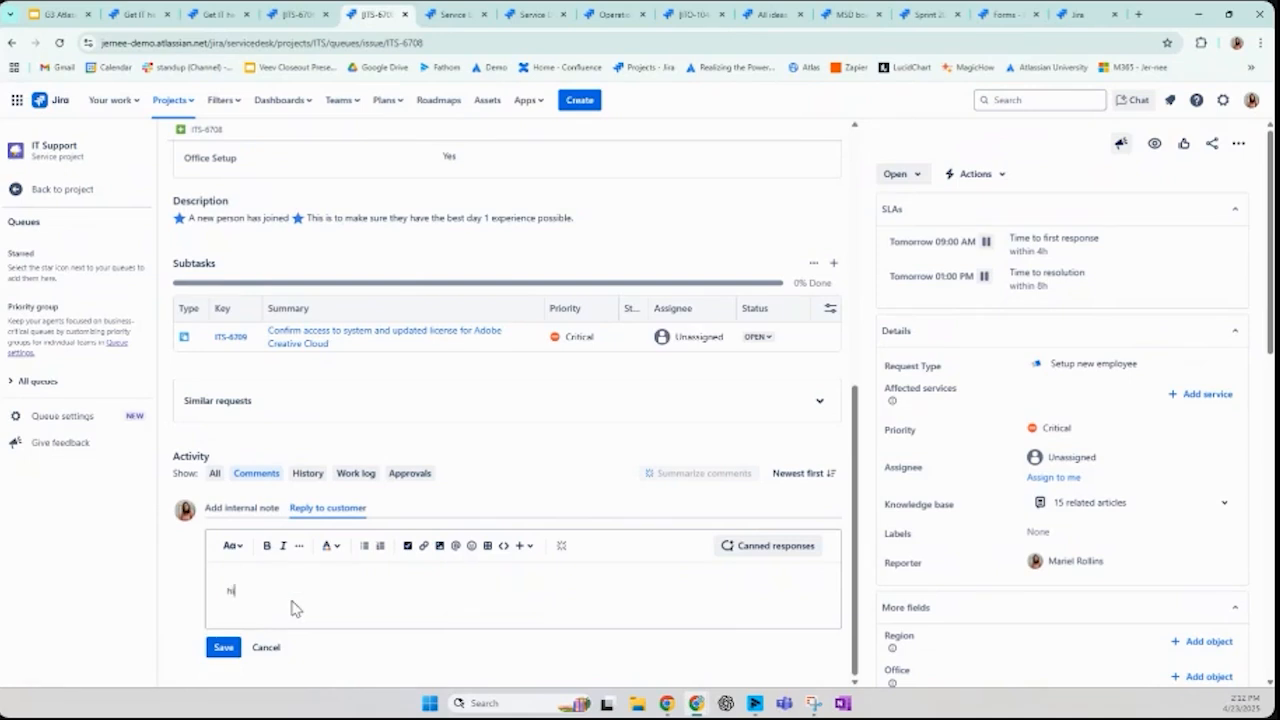
pyautogui.click(223, 648)
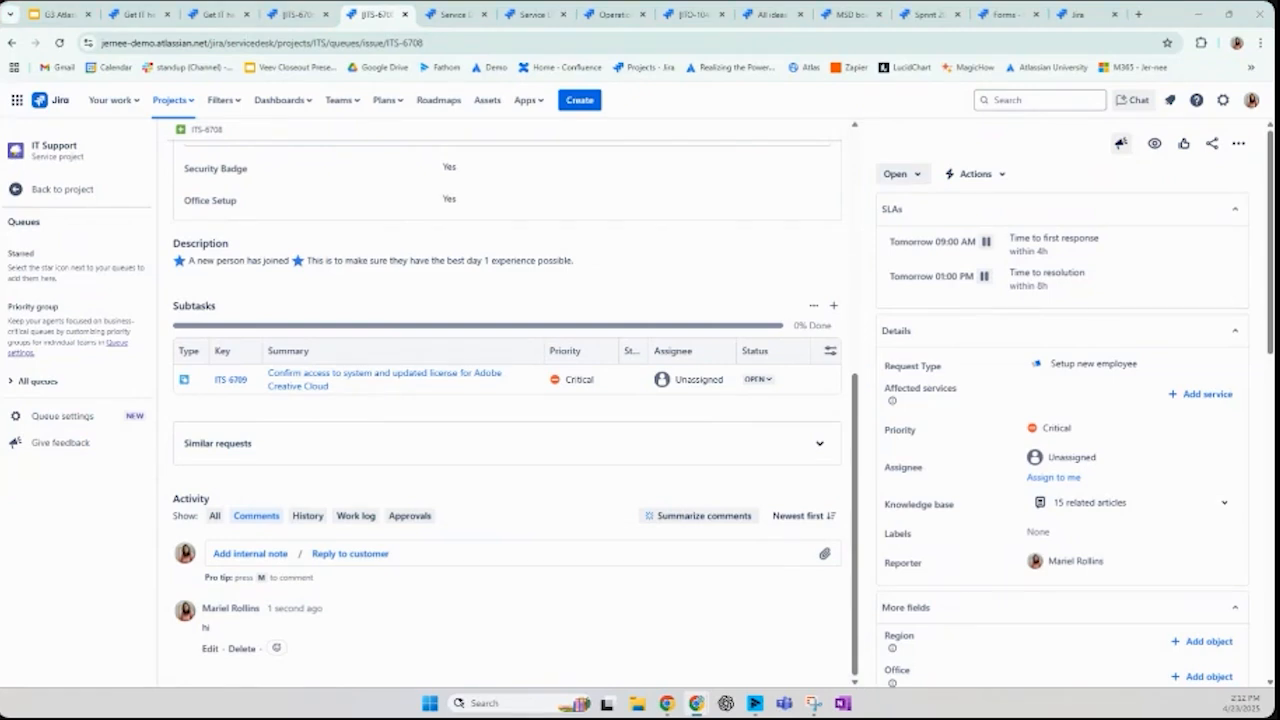
# Review the Service Desk Dashboard, its wallboard view and the issue type breakdown in the IT Support pie chart
pyautogui.click(454, 14)
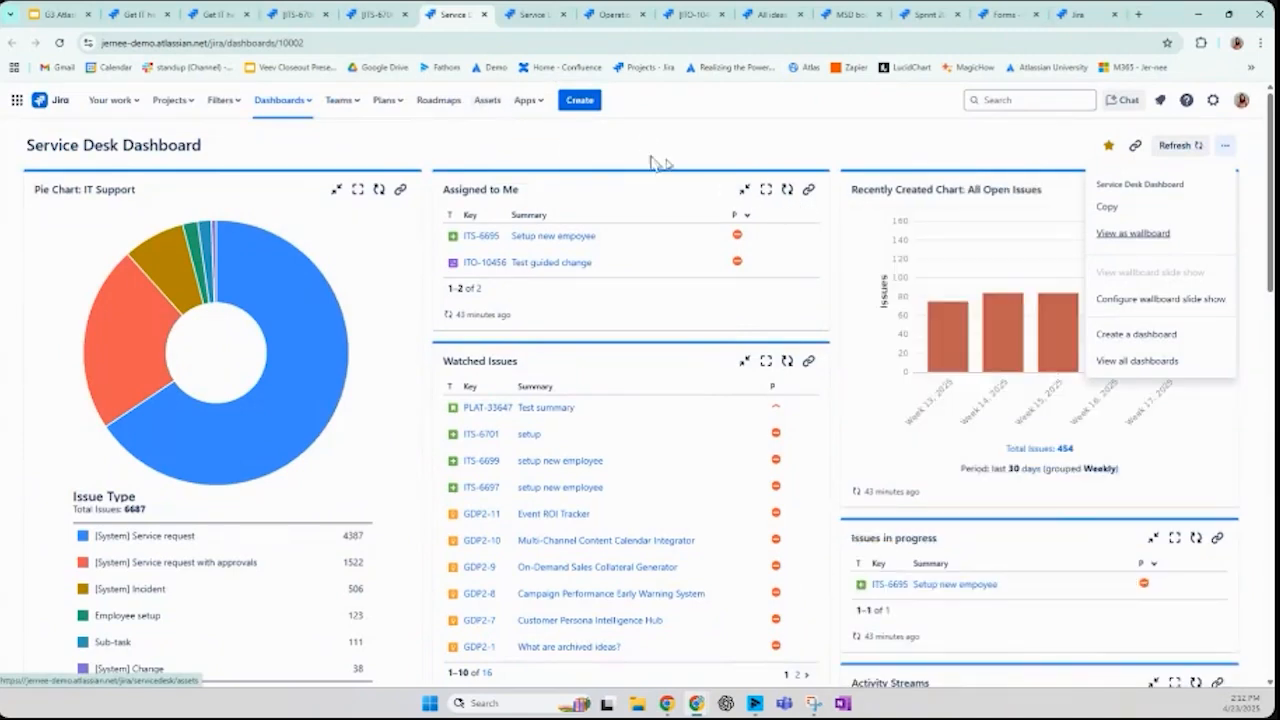
pyautogui.click(533, 16)
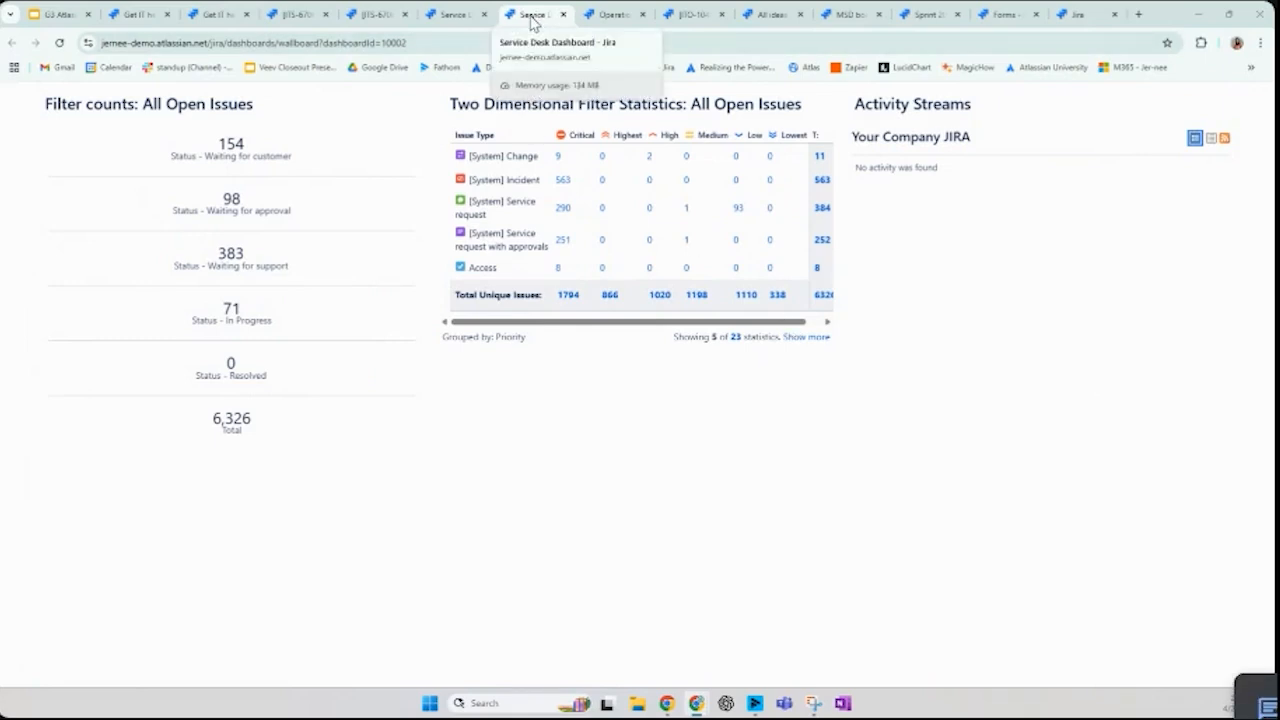
pyautogui.click(445, 15)
pyautogui.moveTo(312, 428)
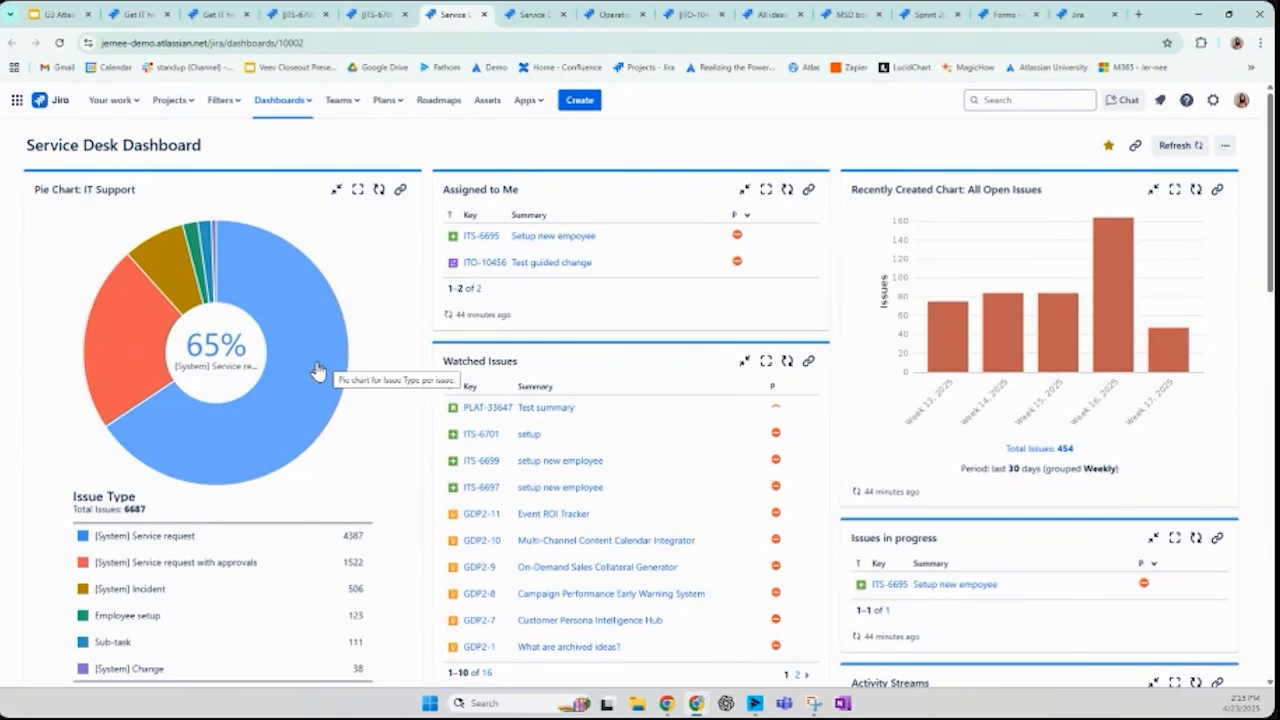
pyautogui.scroll(-2, 75, 425)
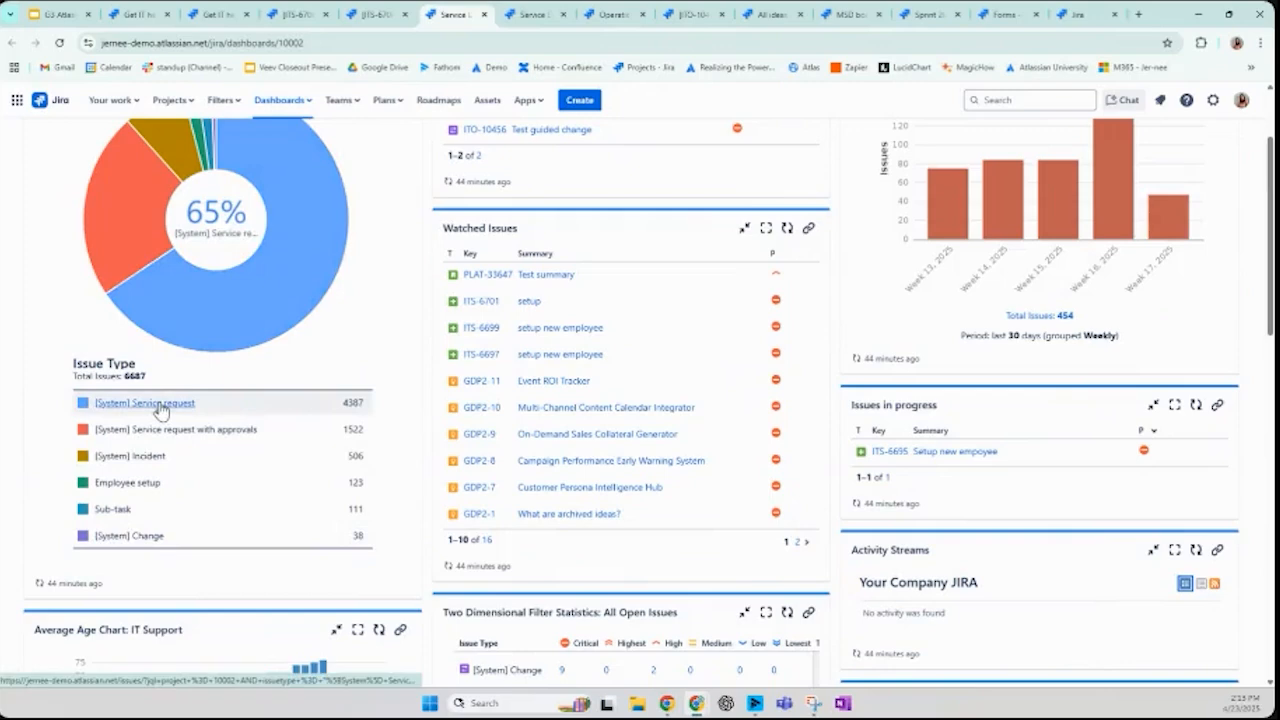
pyautogui.scroll(2, 85, 357)
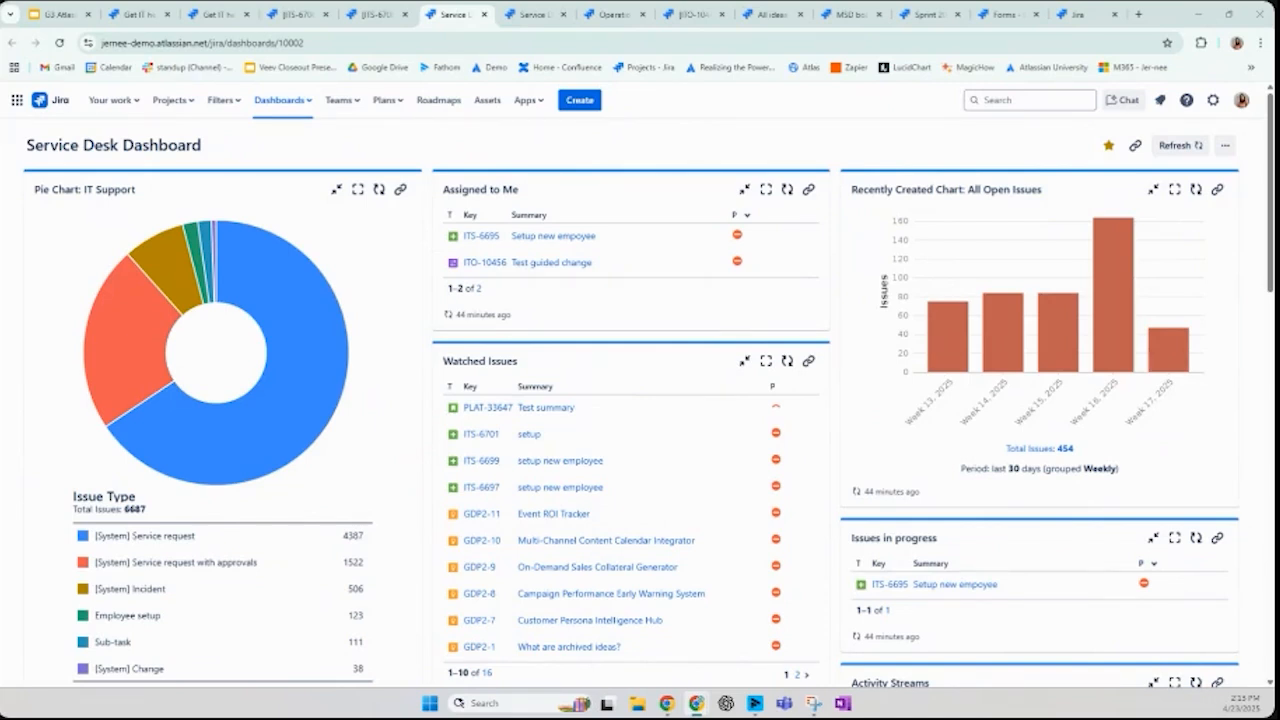
# Maximize the Average Age Chart: IT Support gadget, collapse it and return to the full Service Desk Dashboard
pyautogui.scroll(-5, 257, 380)
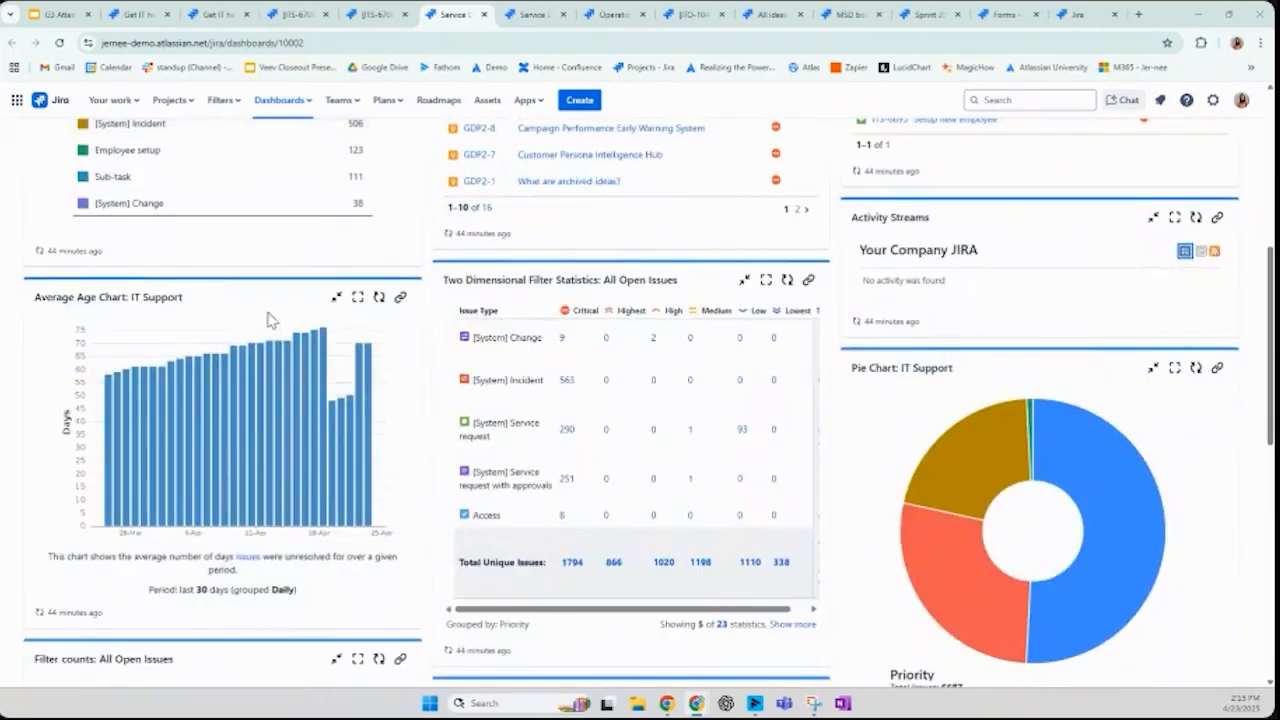
pyautogui.click(357, 297)
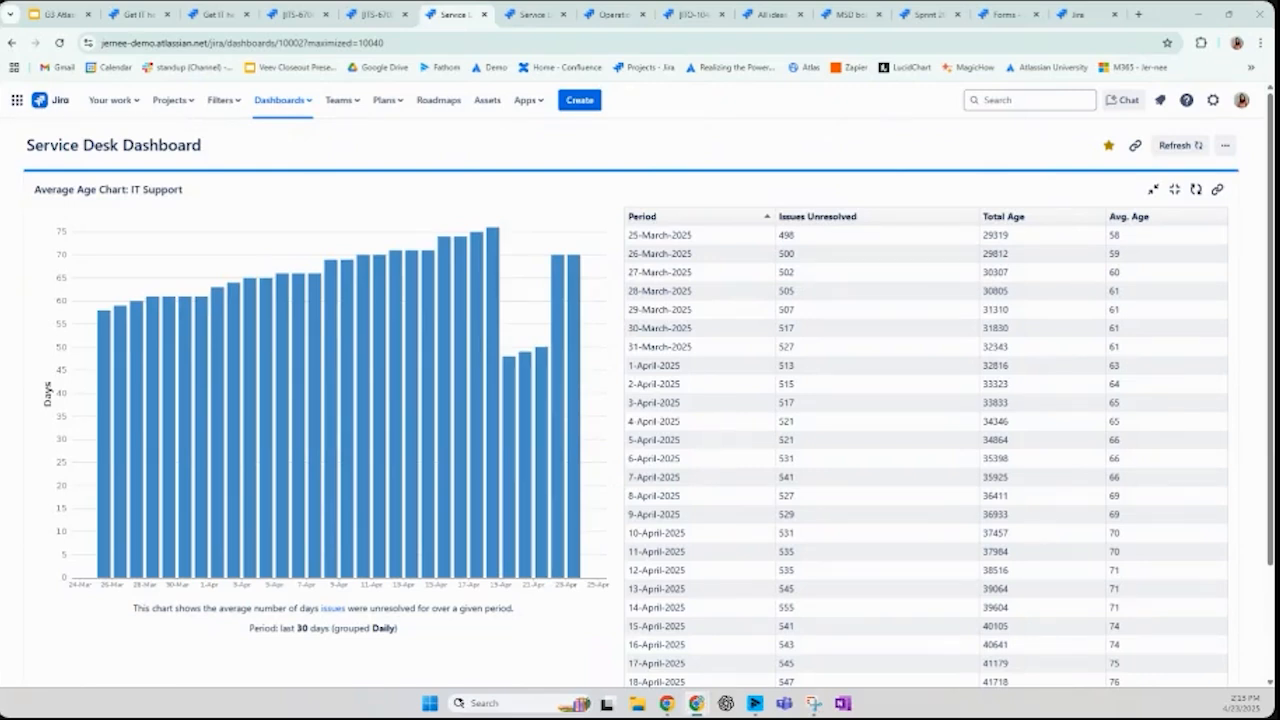
pyautogui.click(1154, 191)
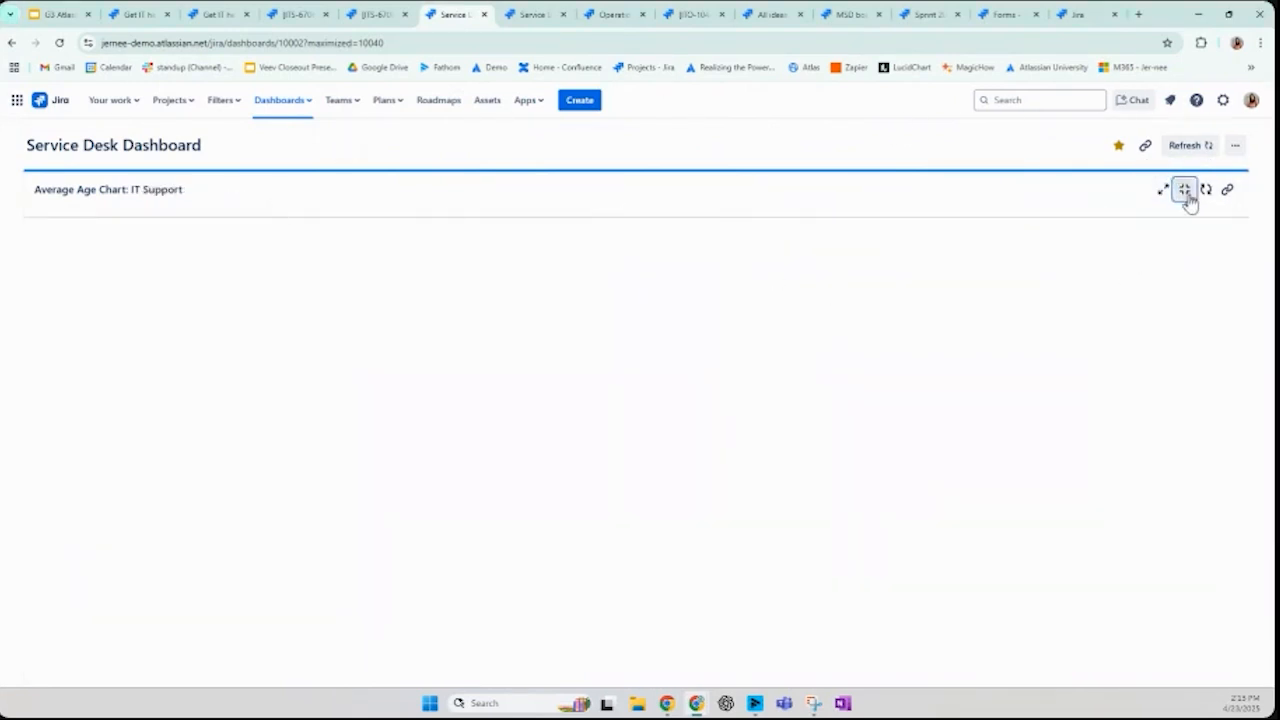
pyautogui.click(1186, 194)
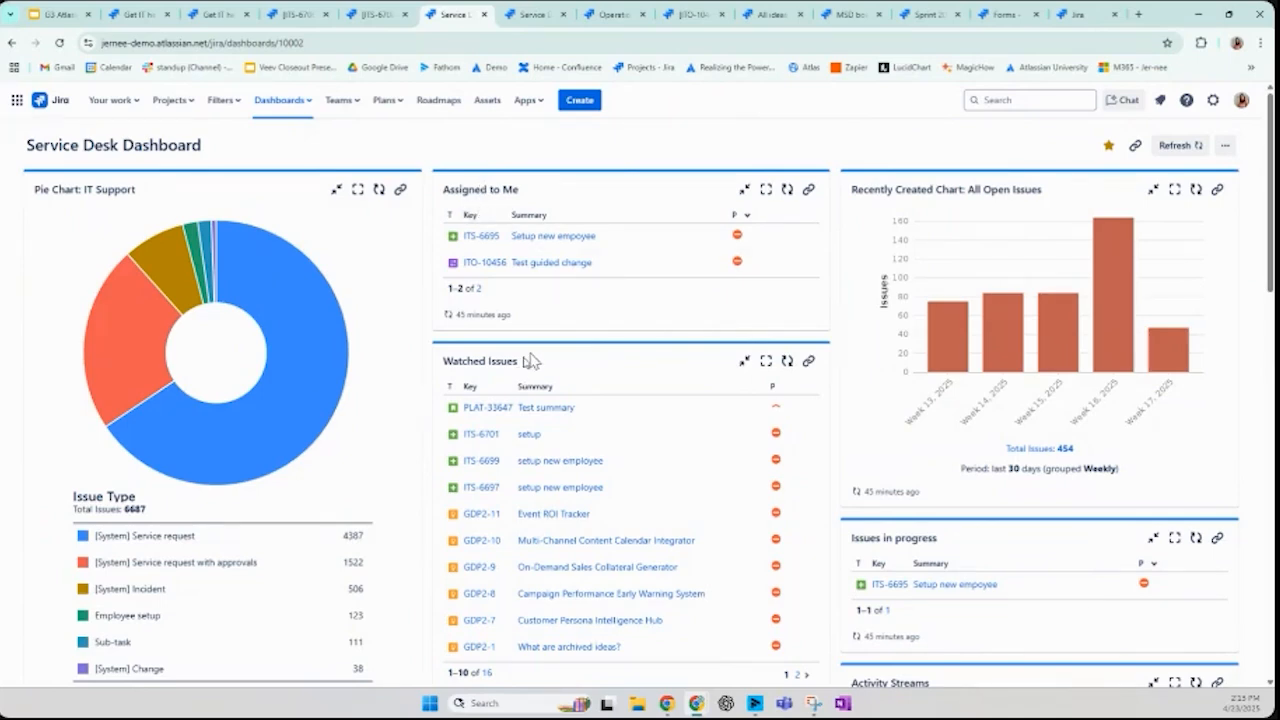
pyautogui.scroll(-2, 568, 345)
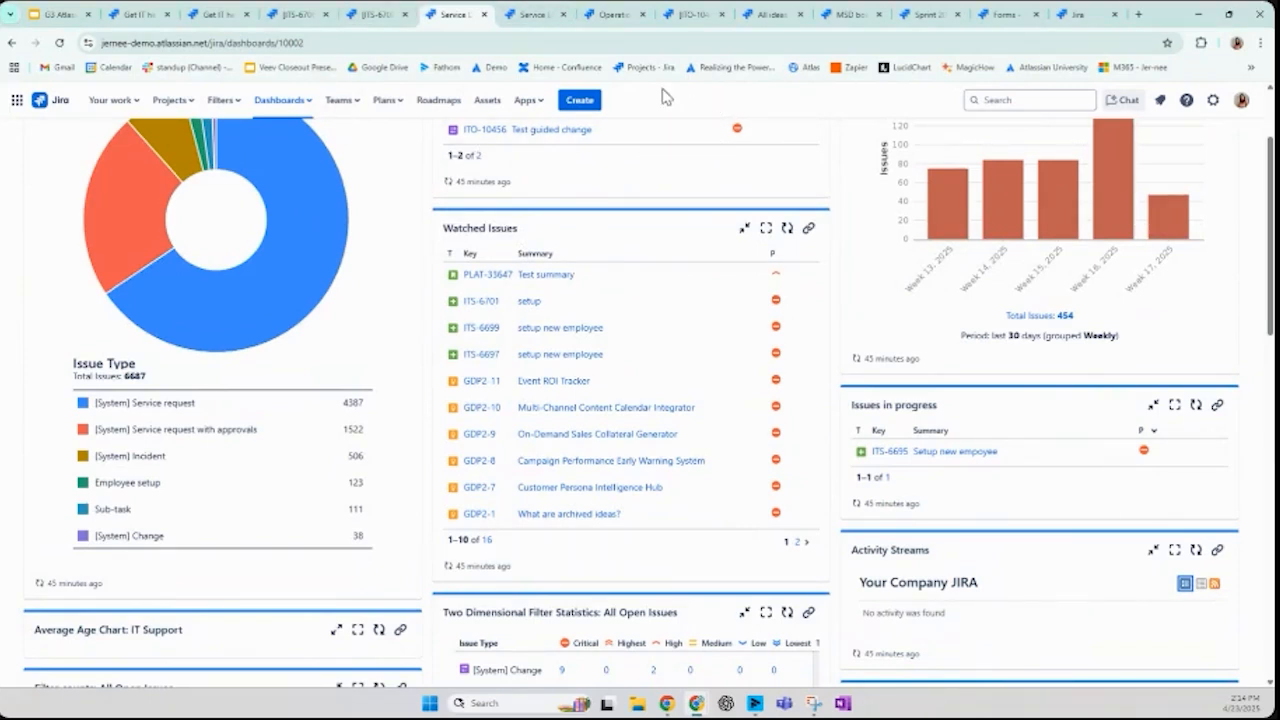
# Open the Help Center from the IT Service Management slide and go to the Operations portal
pyautogui.click(52, 16)
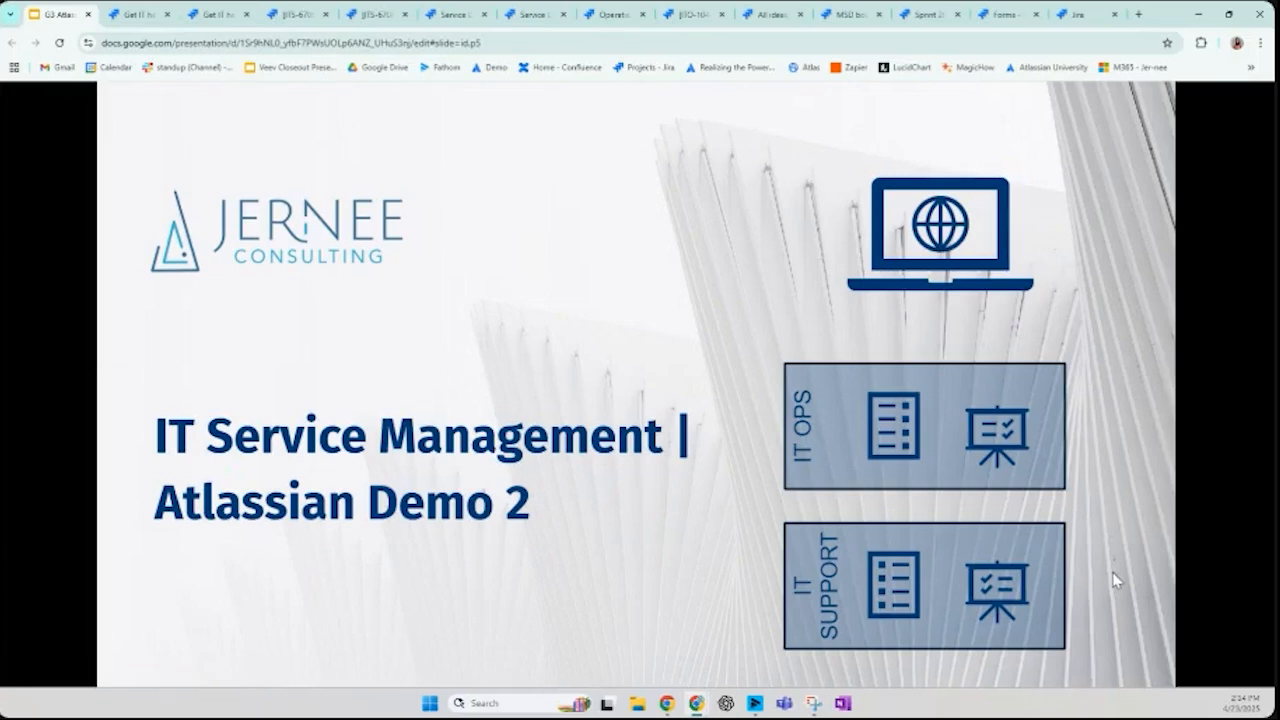
pyautogui.click(958, 290)
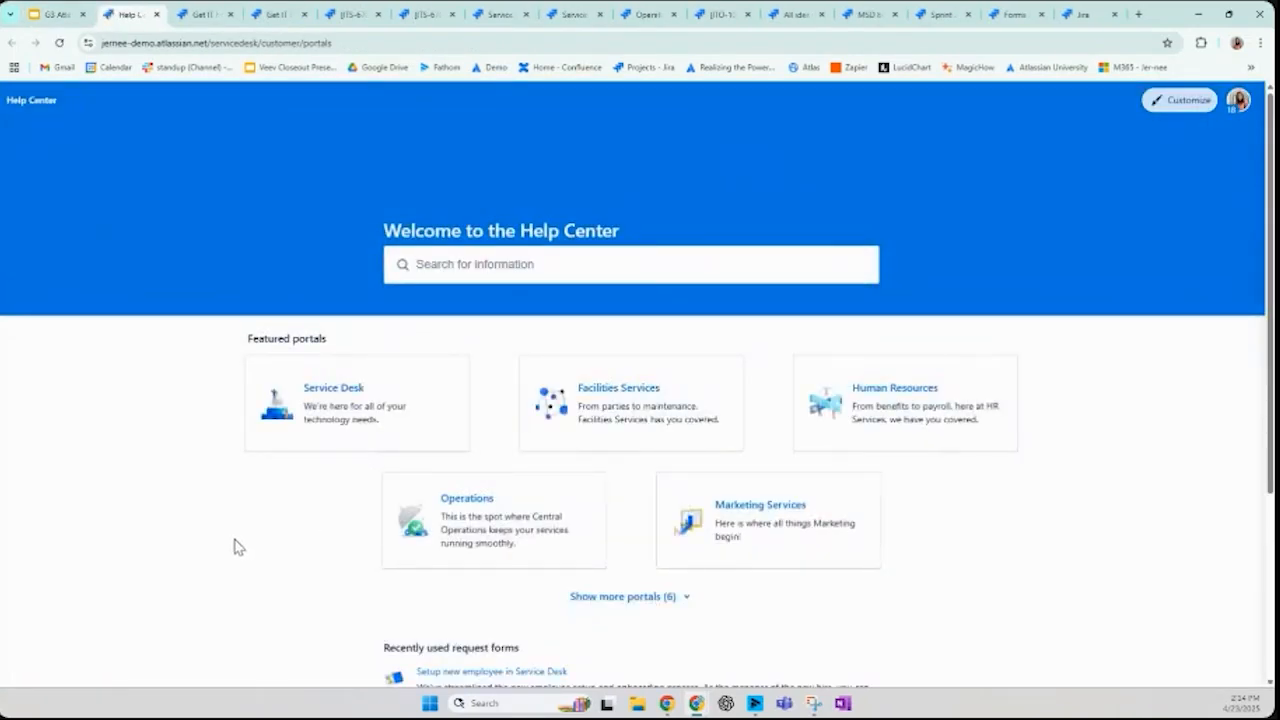
pyautogui.click(462, 518)
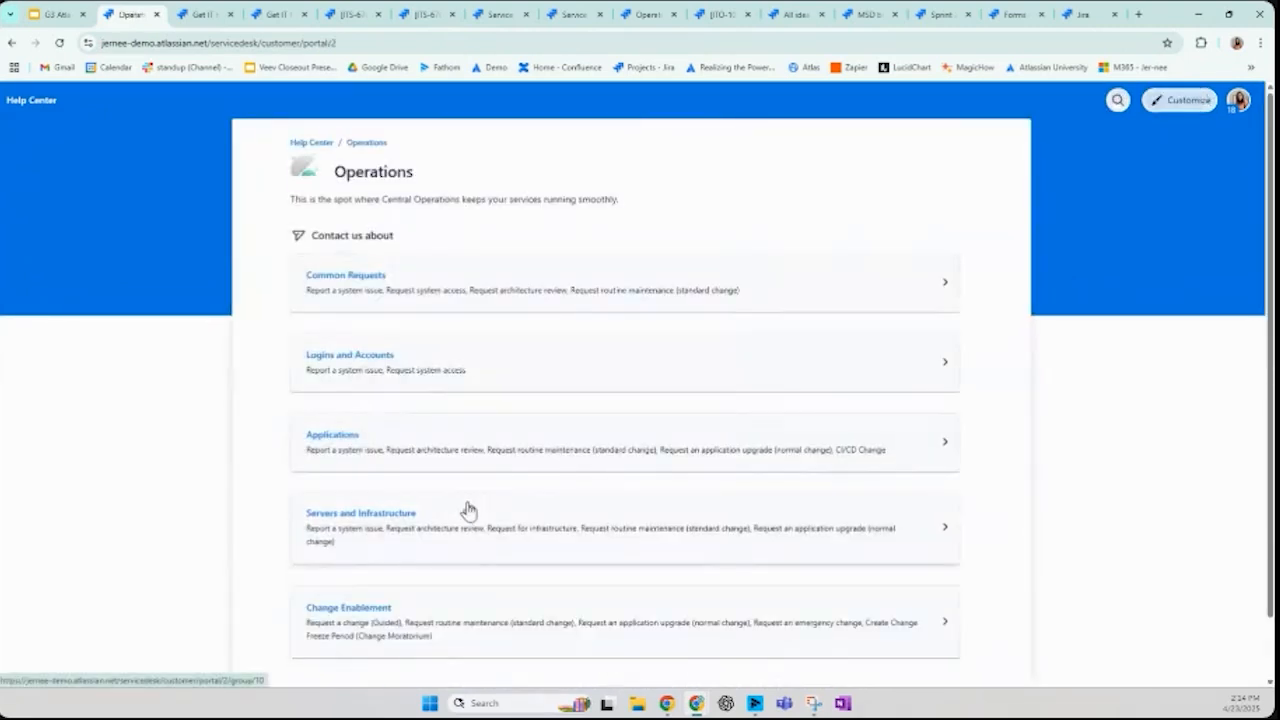
# Open the Request routine maintenance (standard change) form from the Change Enablement group of the Operations portal
pyautogui.scroll(-1, 265, 352)
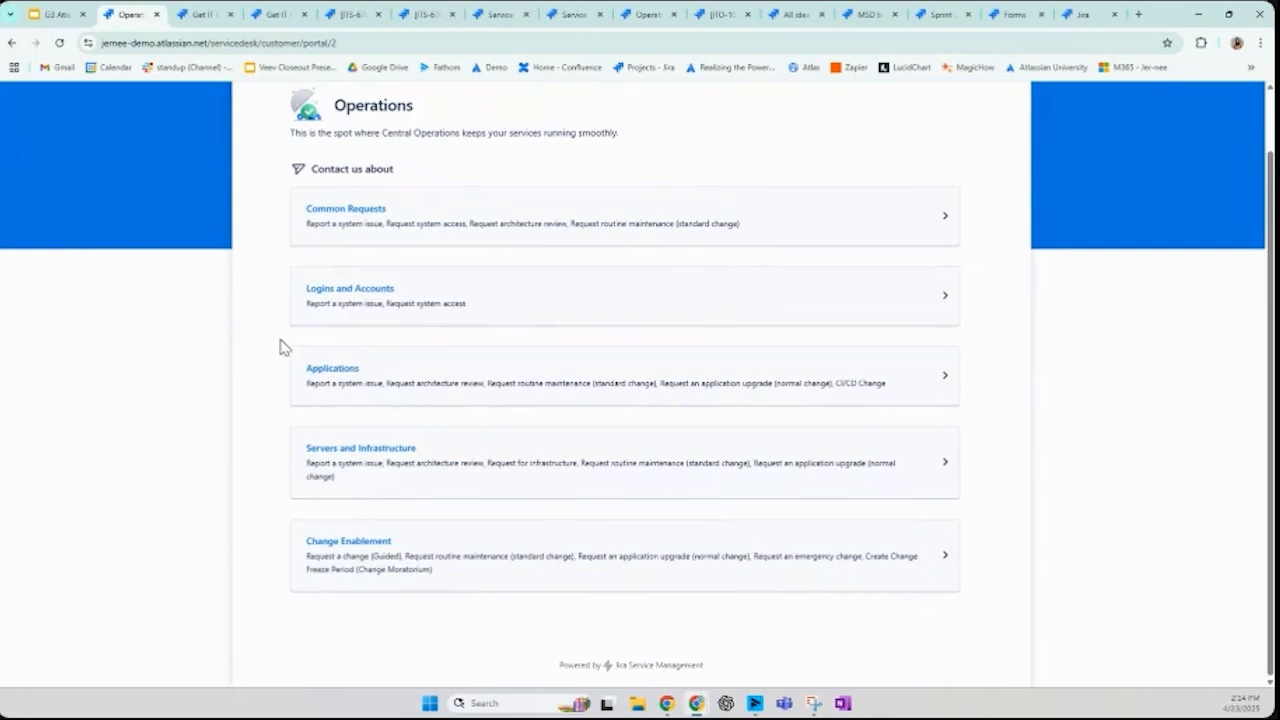
pyautogui.click(420, 567)
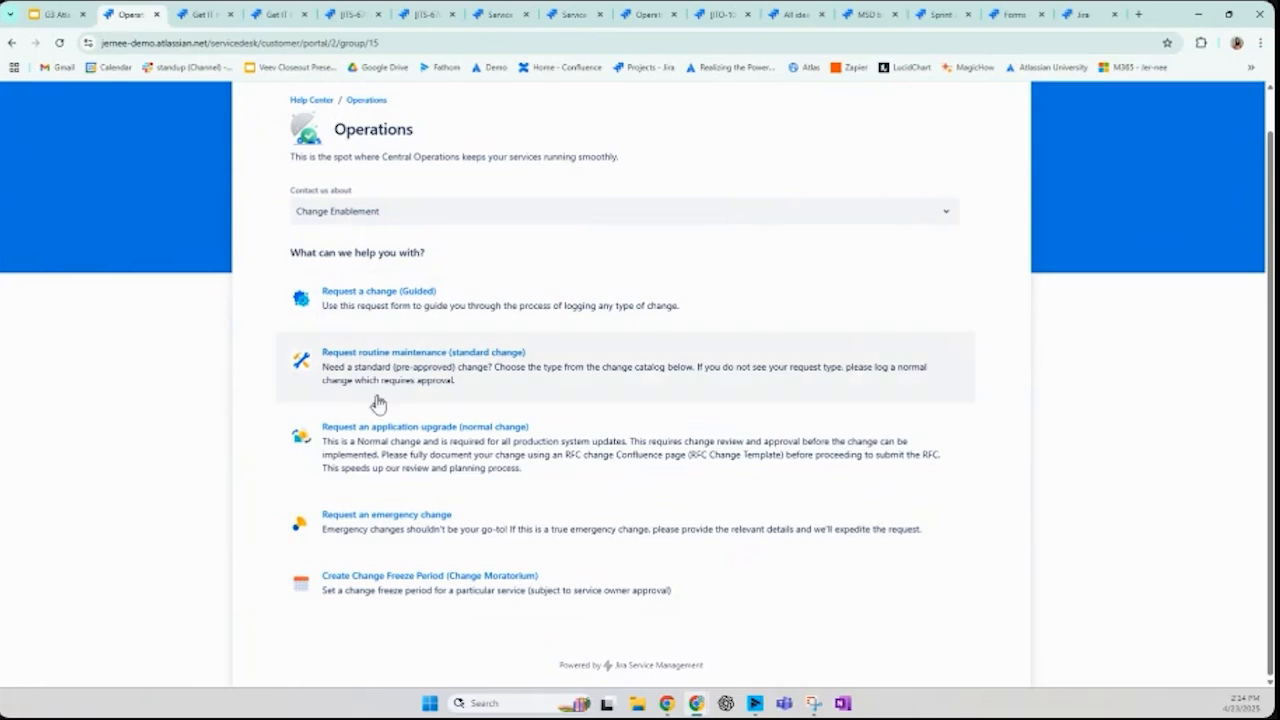
pyautogui.click(455, 377)
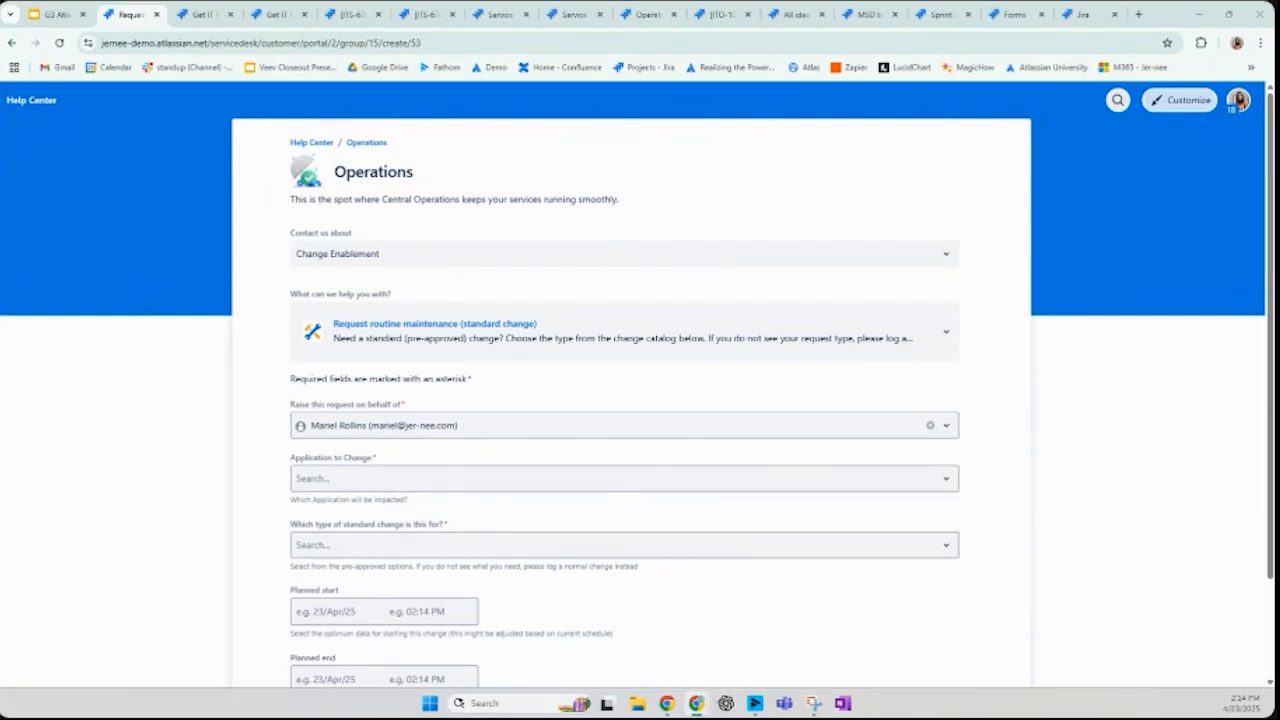
# Switch the form to Request an application upgrade (normal change) and review its fields, including the choices for impacted services
pyautogui.click(457, 320)
pyautogui.click(478, 545)
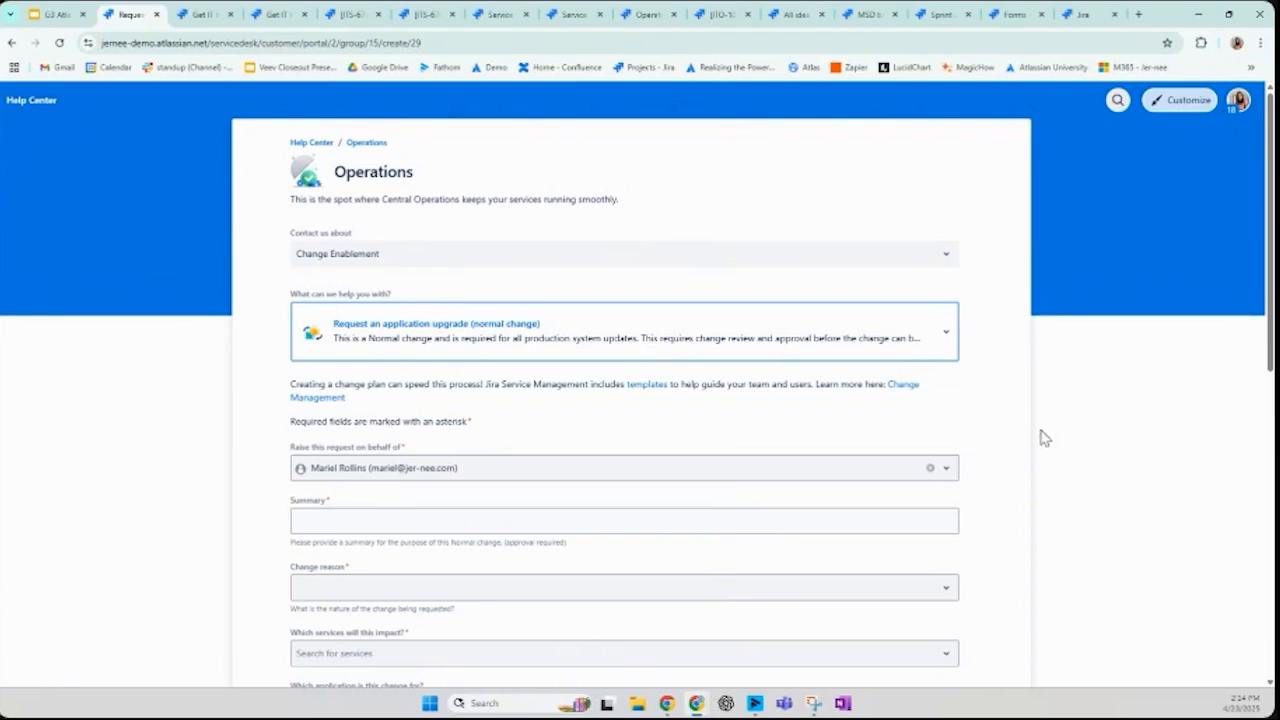
pyautogui.scroll(-1, 1020, 434)
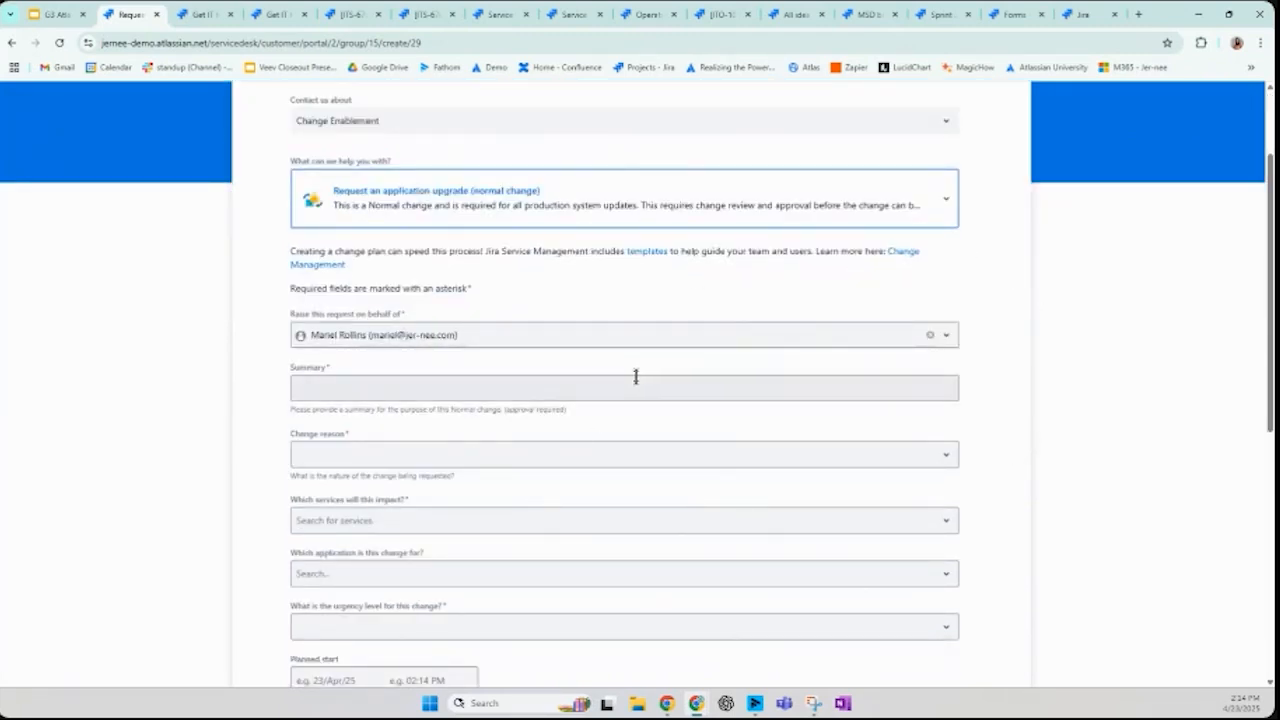
pyautogui.click(816, 380)
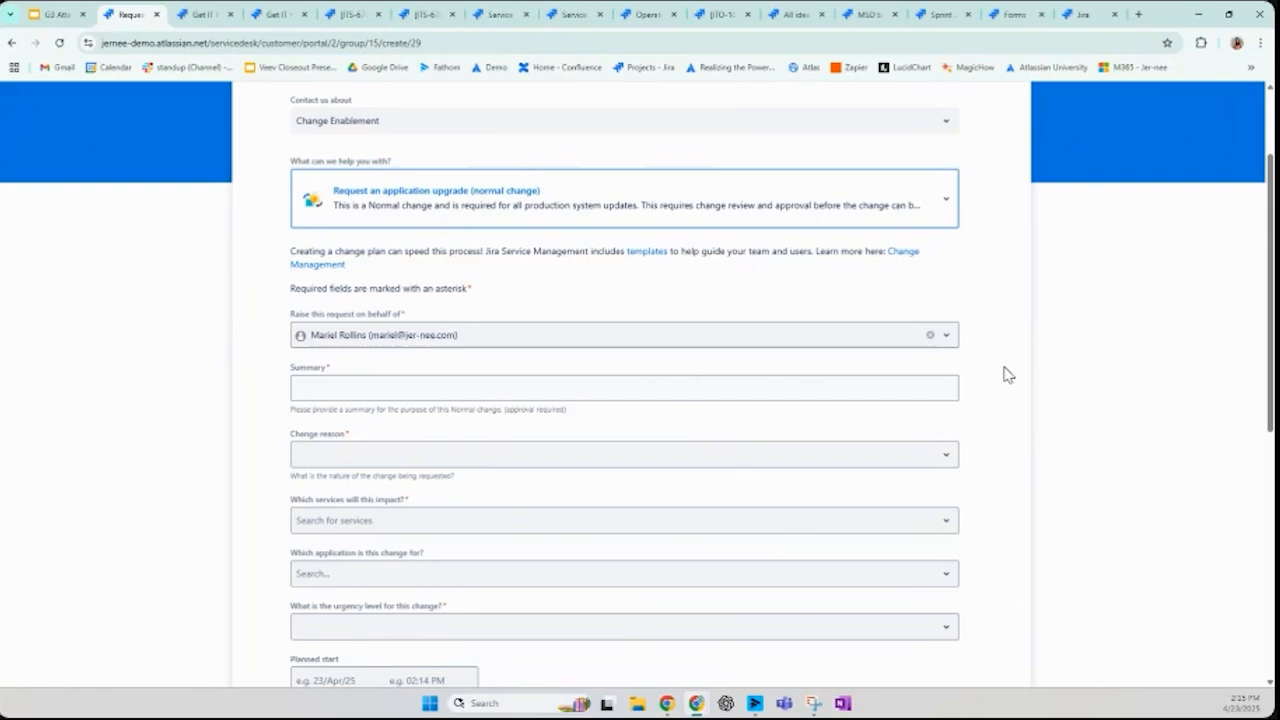
pyautogui.scroll(-2, 650, 317)
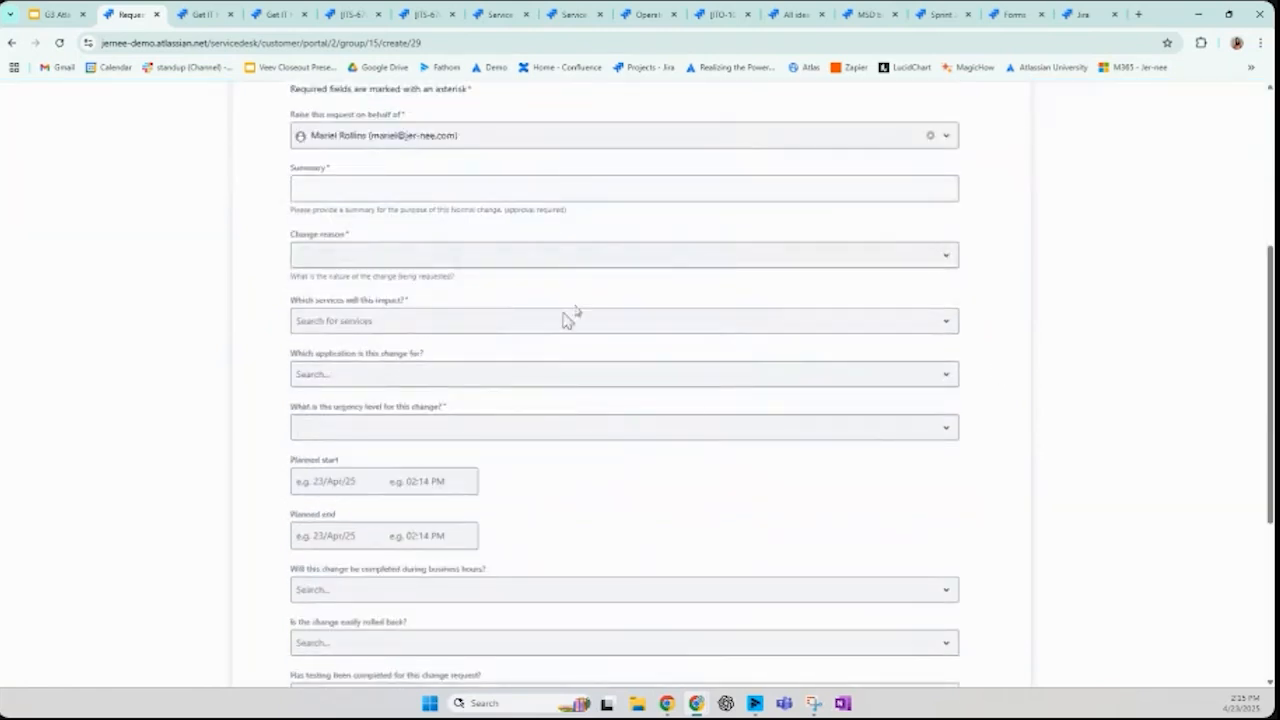
pyautogui.click(411, 322)
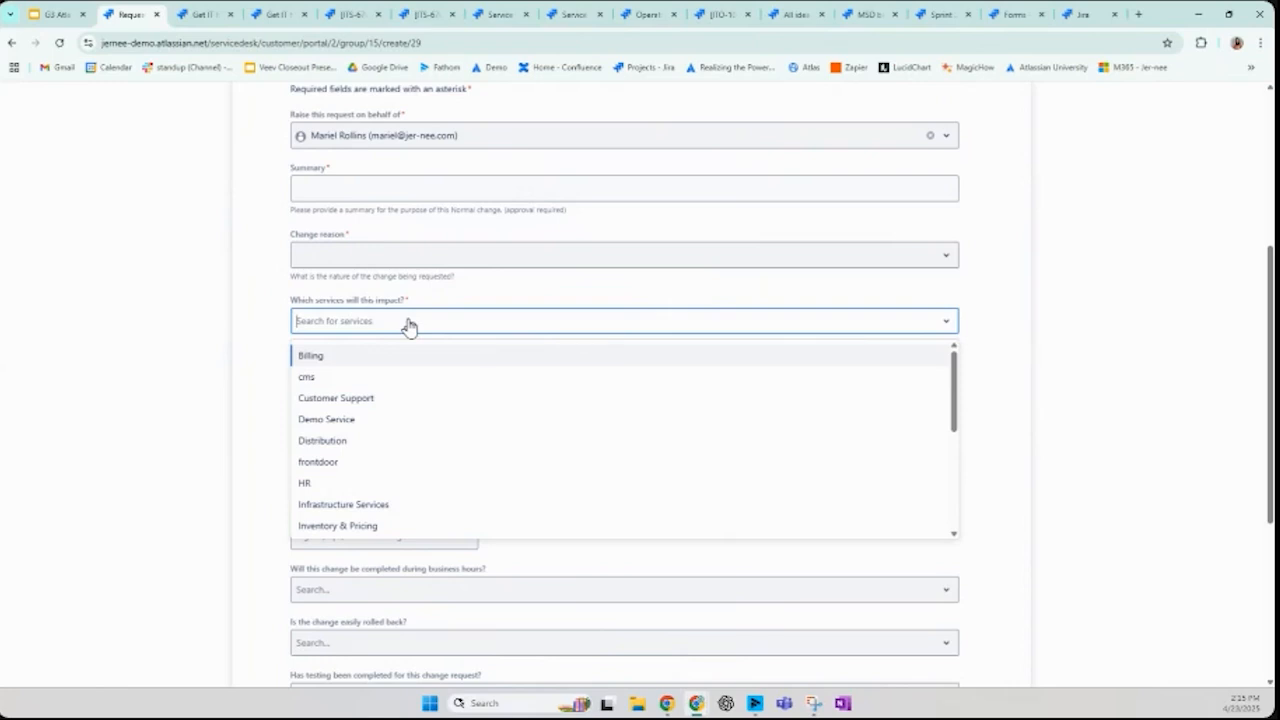
pyautogui.click(255, 334)
pyautogui.scroll(-3, 257, 330)
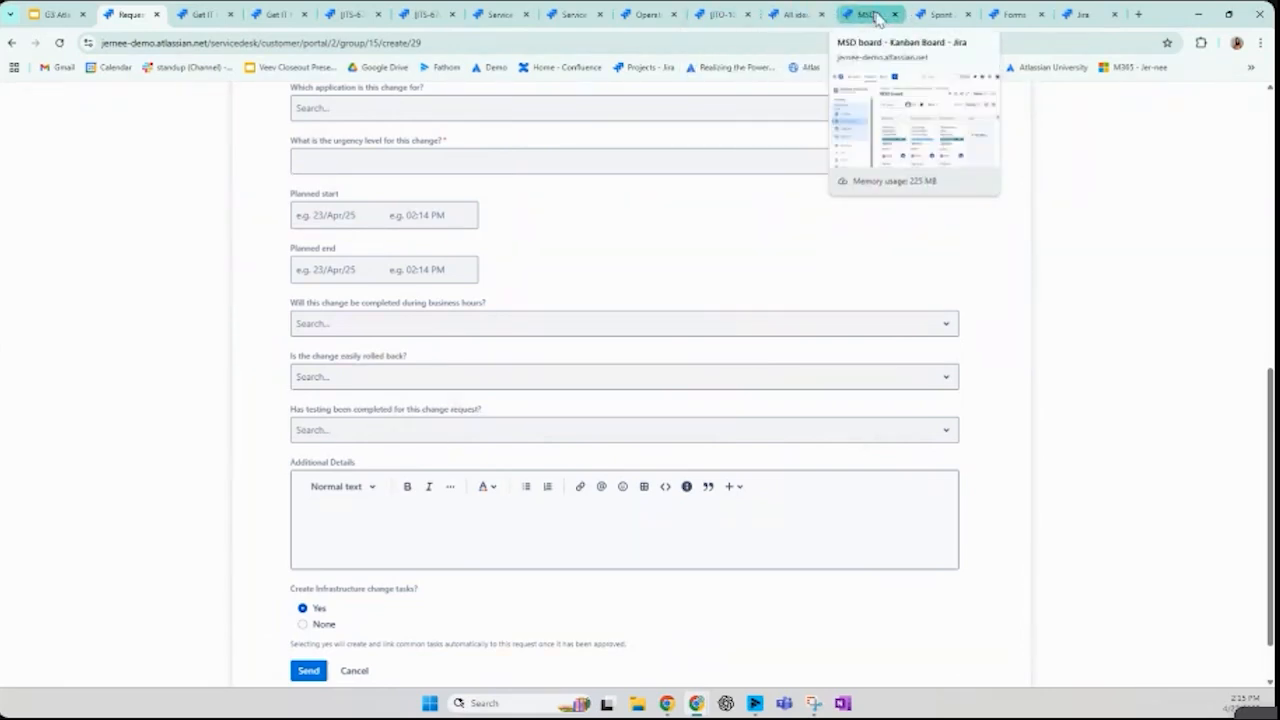
# Open change request ITO-10448 and review its affected services, impacted application, urgency and risk fields
pyautogui.click(722, 14)
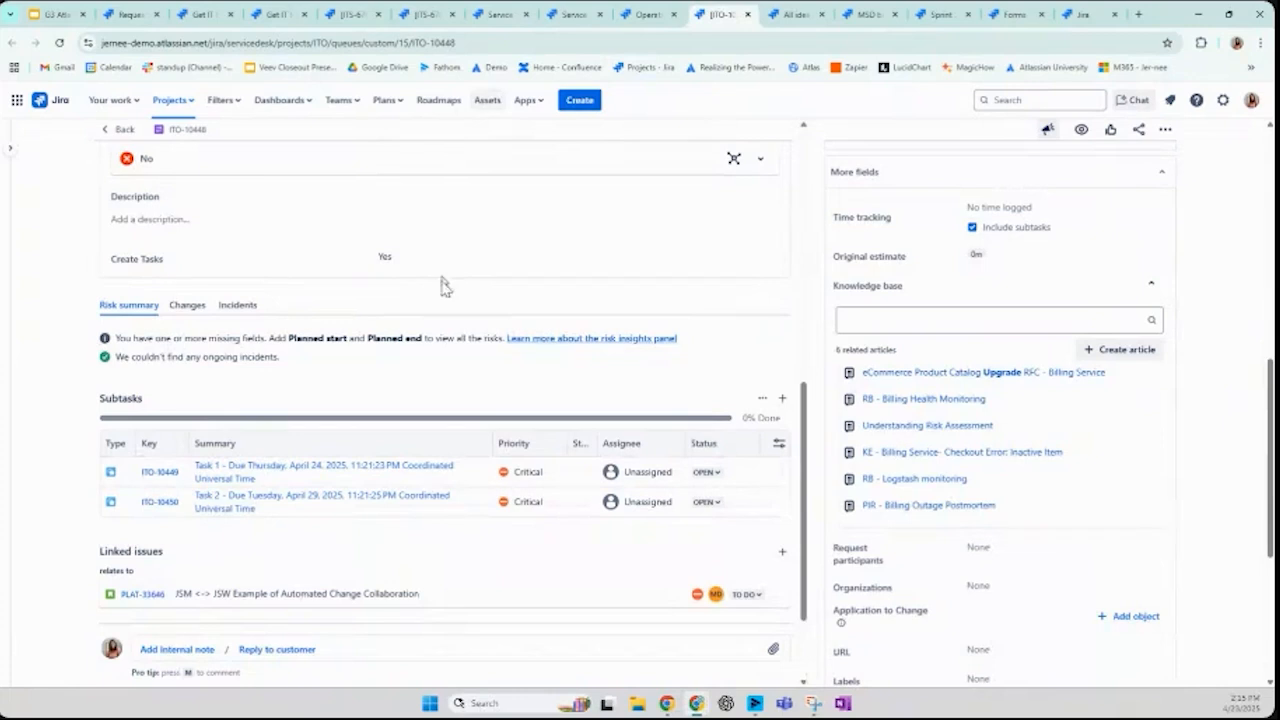
pyautogui.scroll(6, 430, 270)
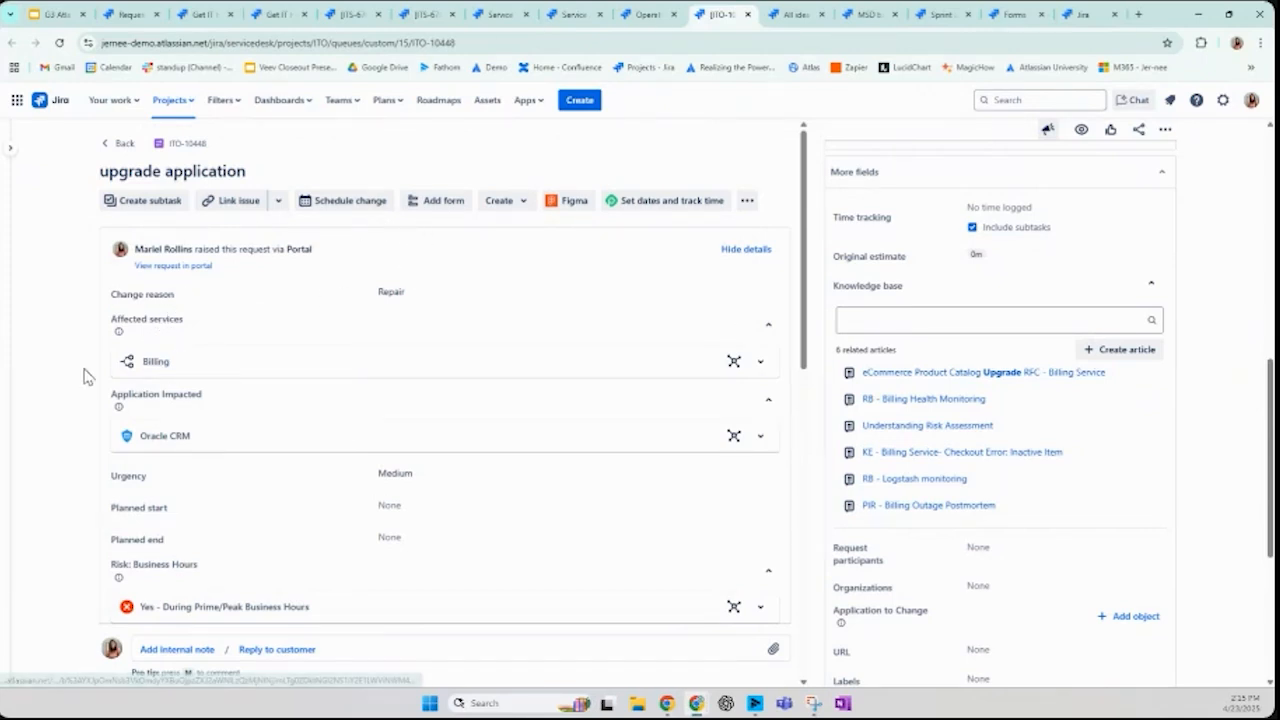
pyautogui.scroll(-1, 85, 377)
pyautogui.scroll(-1, 86, 372)
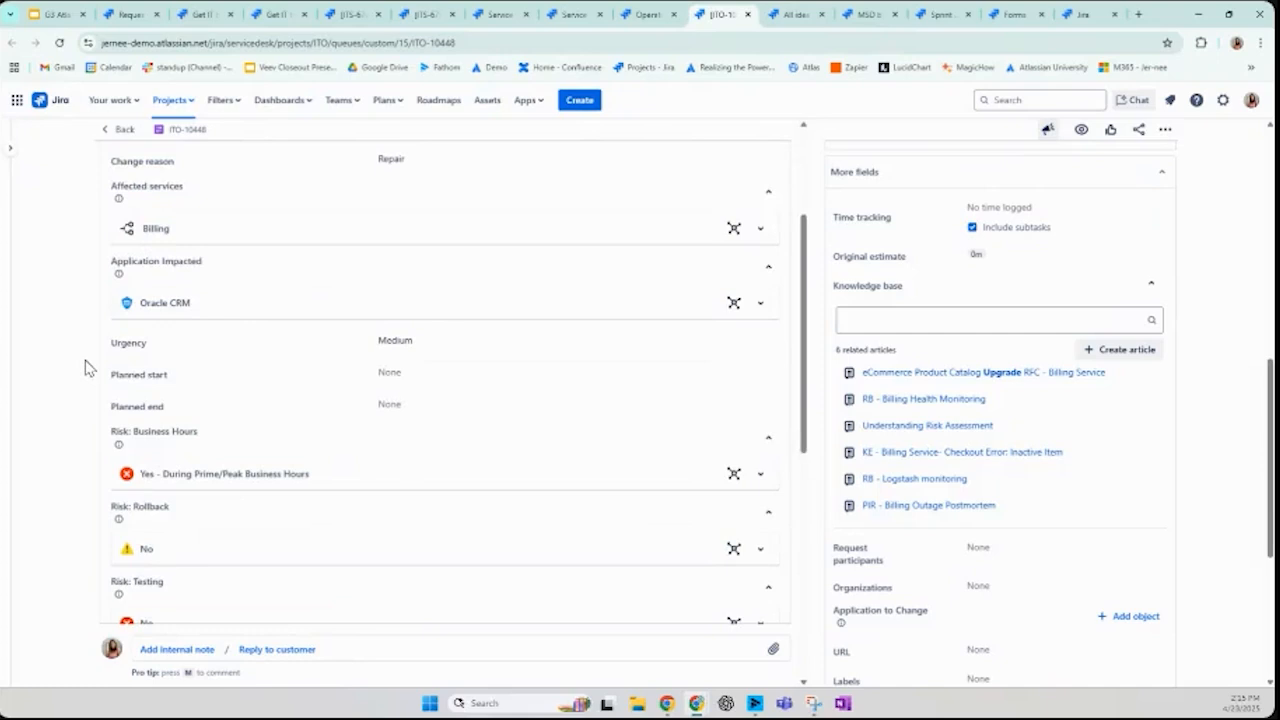
pyautogui.scroll(-3, 86, 355)
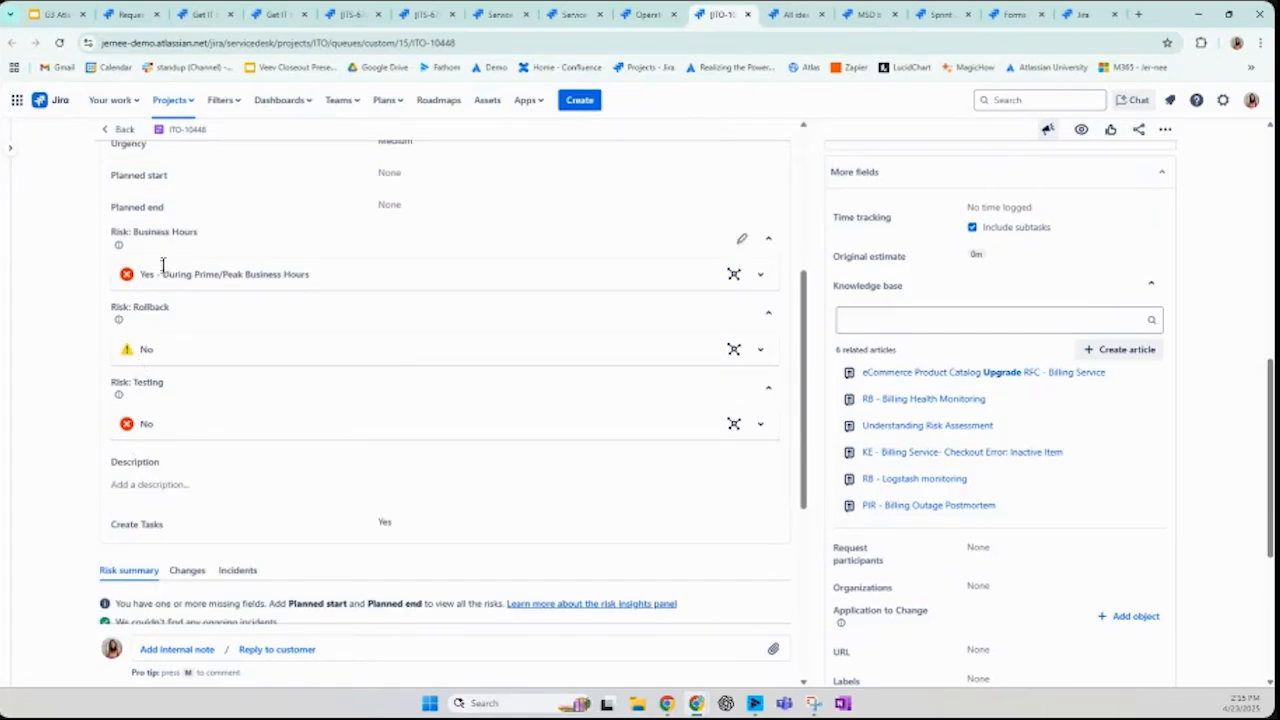
# Expand the Business Hours, Rollback and Testing risk entries on the request to examine their details and scores
pyautogui.click(761, 277)
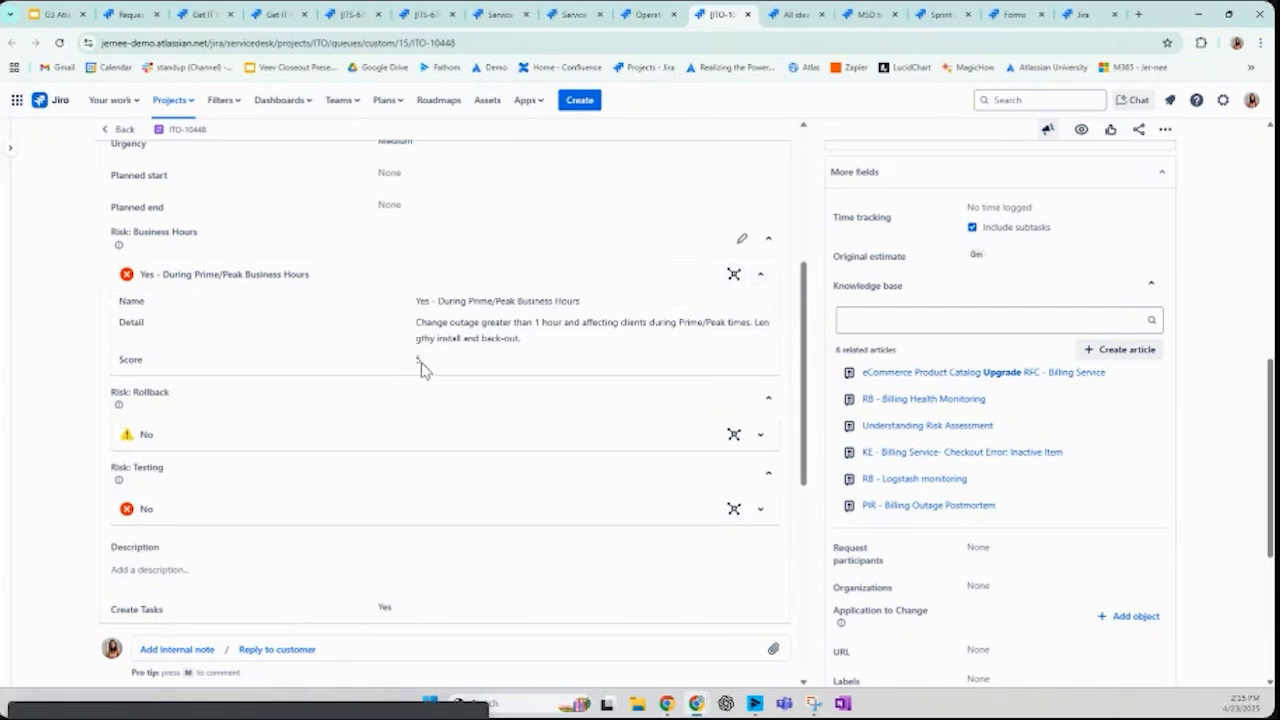
pyautogui.moveTo(422, 362); pyautogui.dragTo(417, 301)
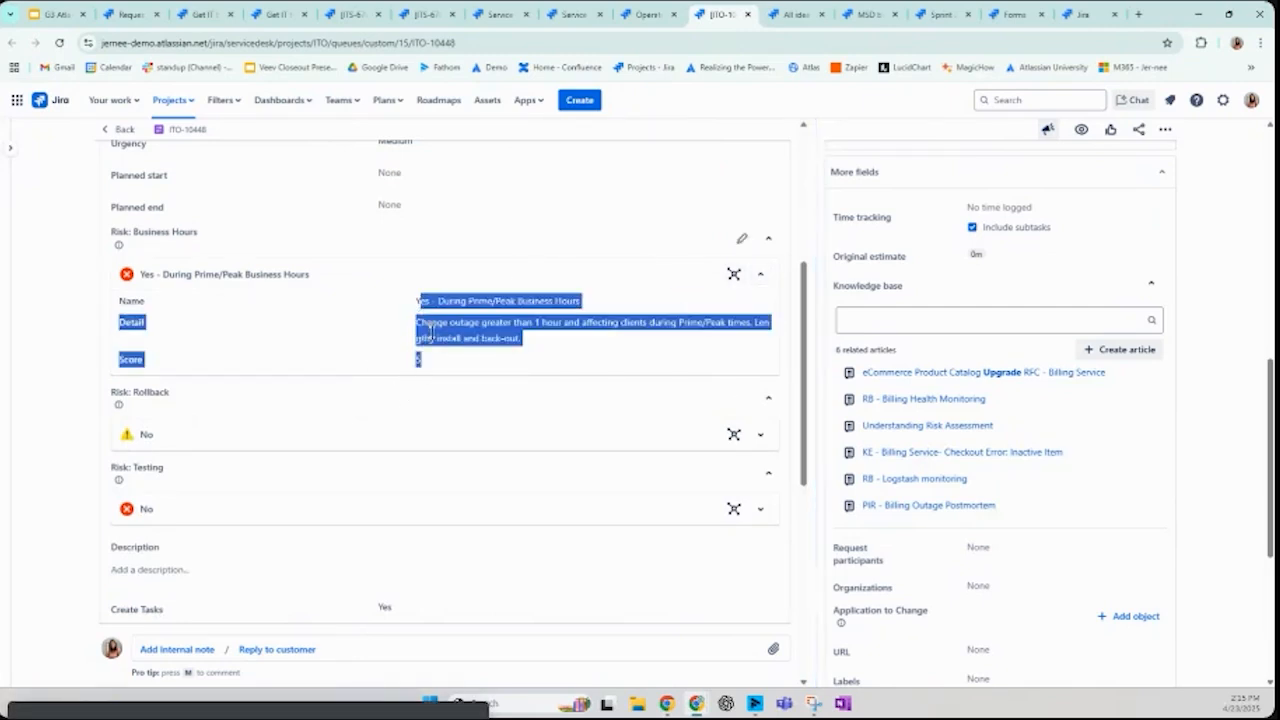
pyautogui.click(429, 326)
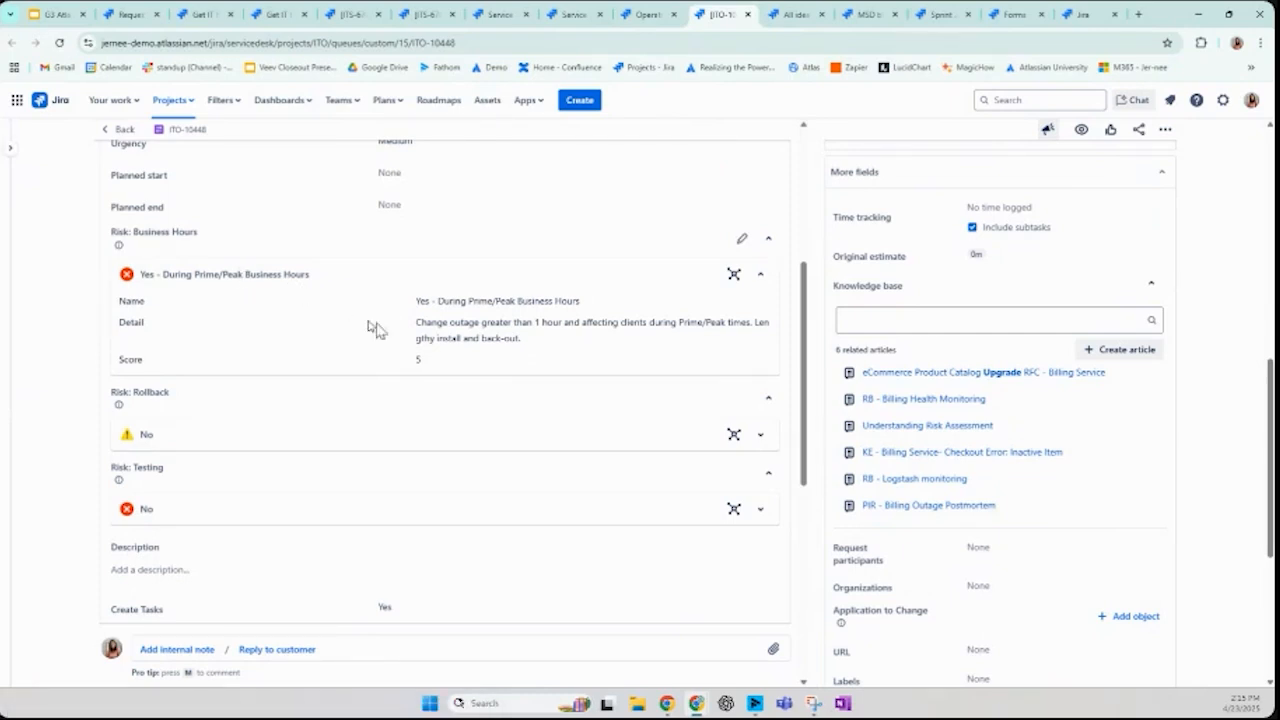
pyautogui.click(760, 437)
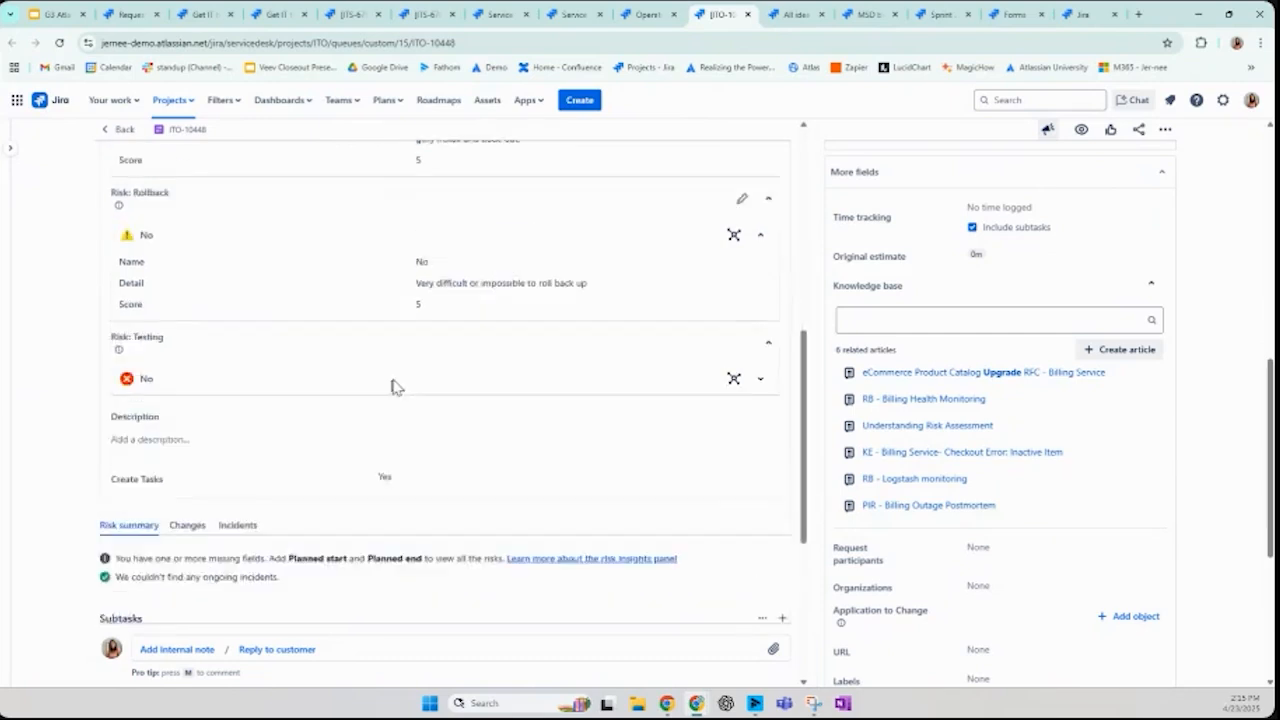
pyautogui.scroll(-3, 371, 391)
pyautogui.click(760, 313)
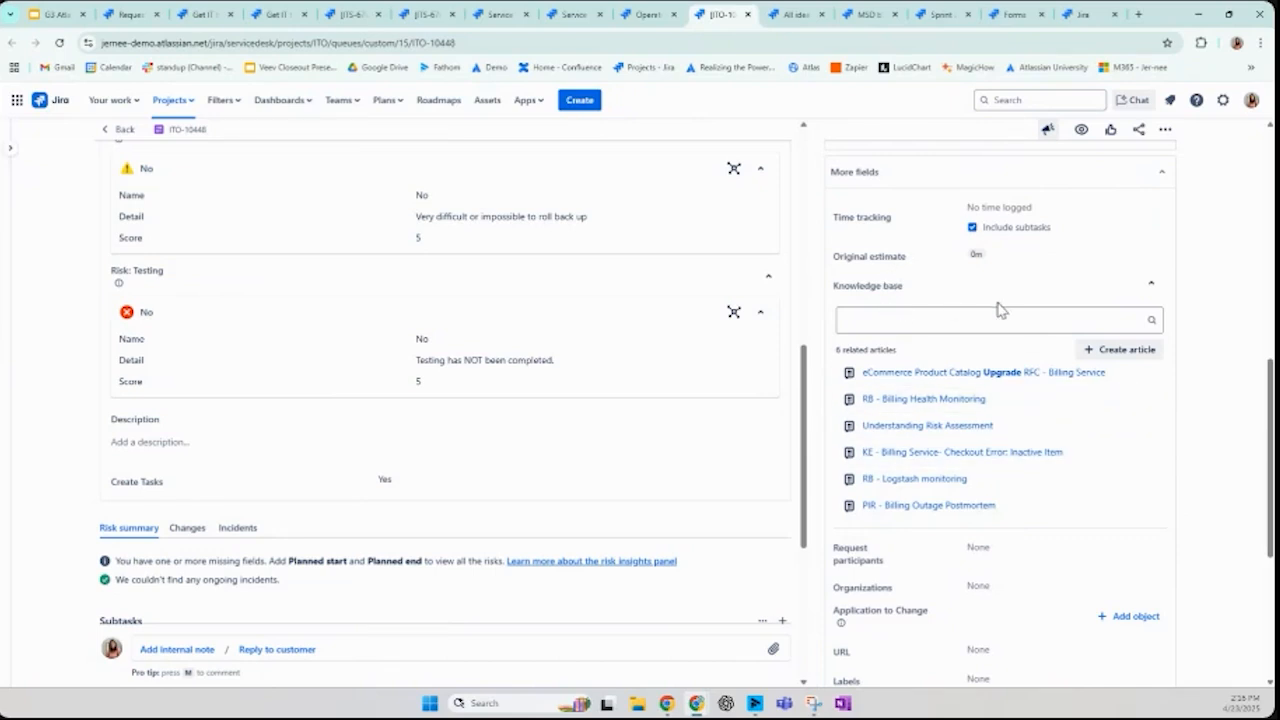
# Open the related knowledge base article Understanding Risk Assessment from the request
pyautogui.rightClick(951, 430)
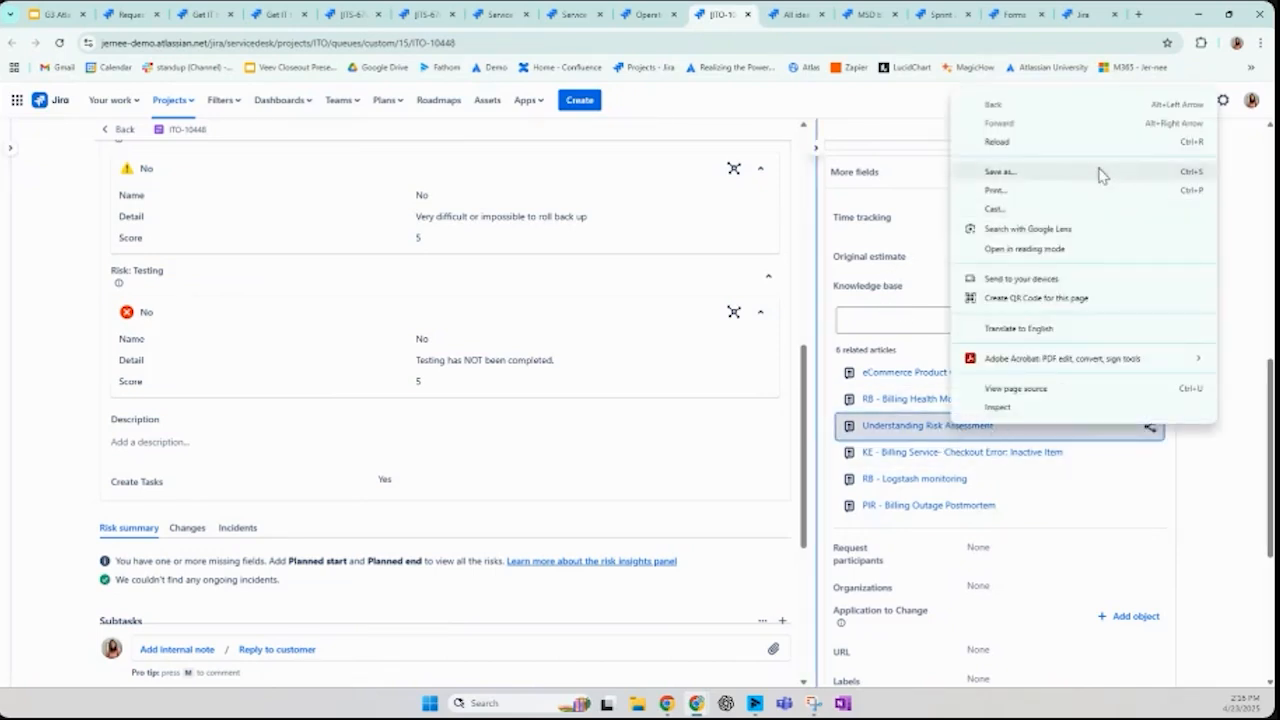
pyautogui.click(1206, 500)
pyautogui.click(960, 428)
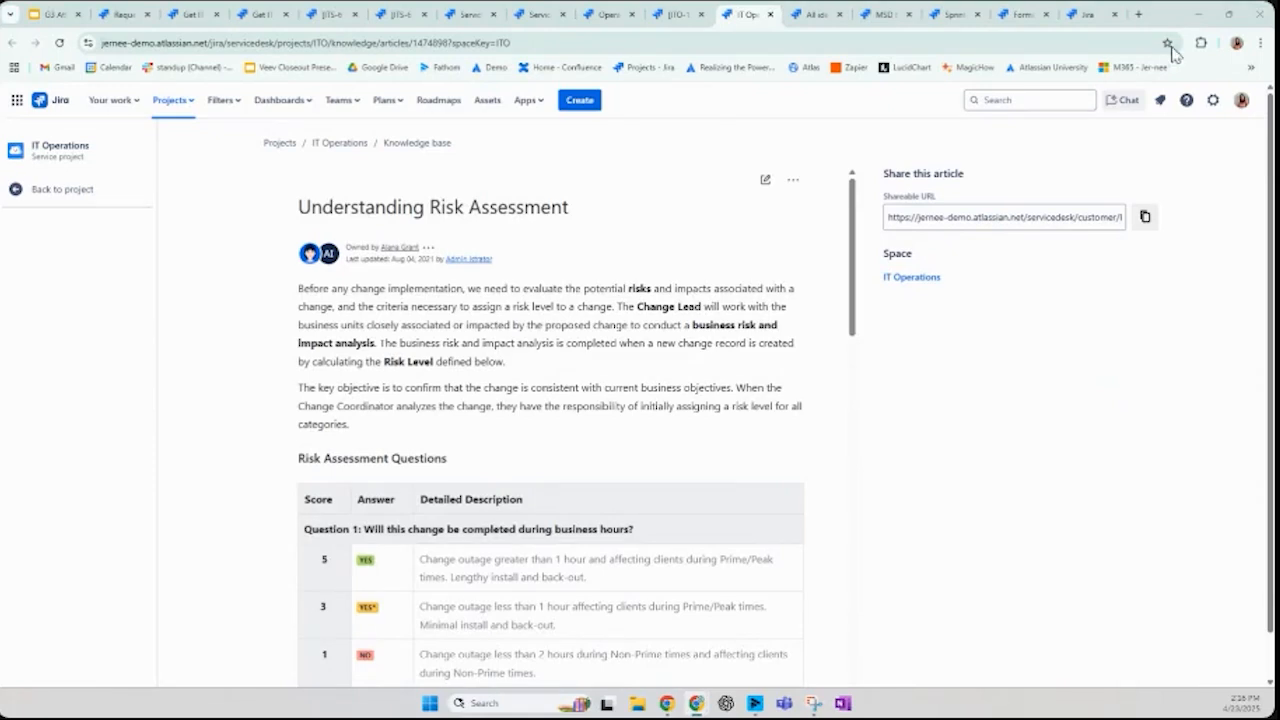
# Return to the Operations portal form, switch it to Request a change (Guided) and review its fields
pyautogui.click(190, 15)
pyautogui.click(118, 14)
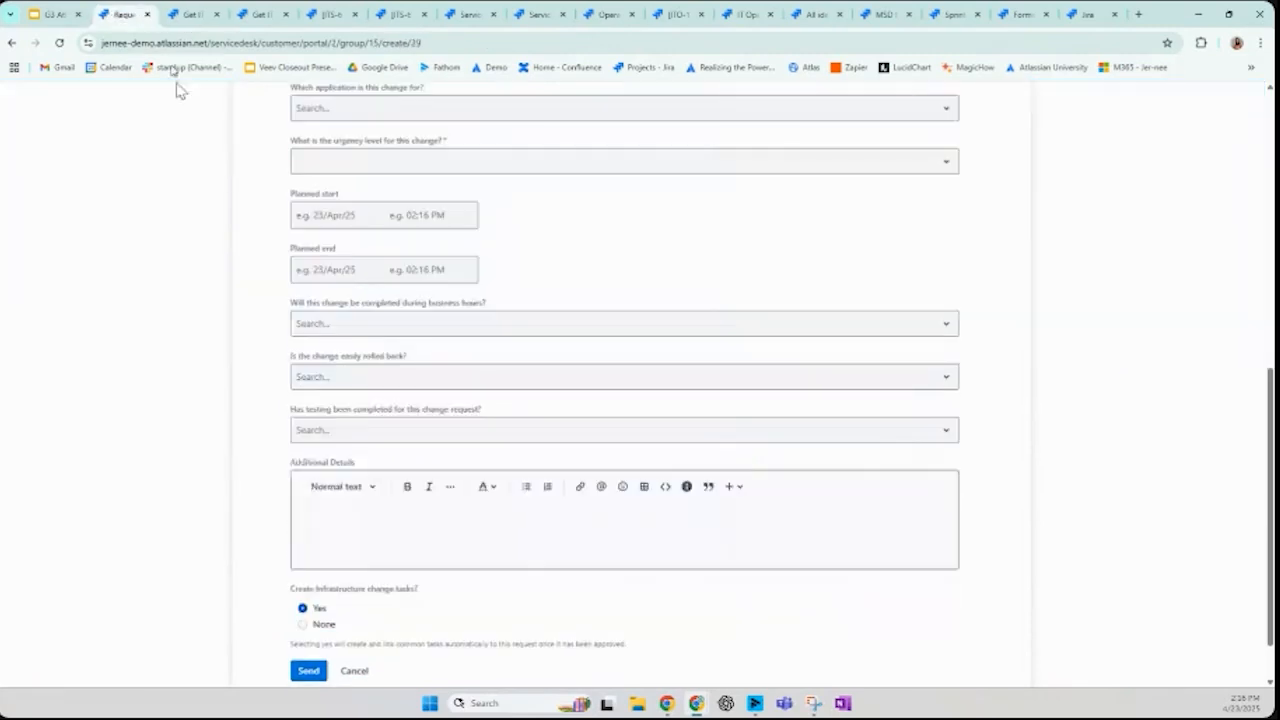
pyautogui.scroll(10, 389, 271)
pyautogui.click(551, 345)
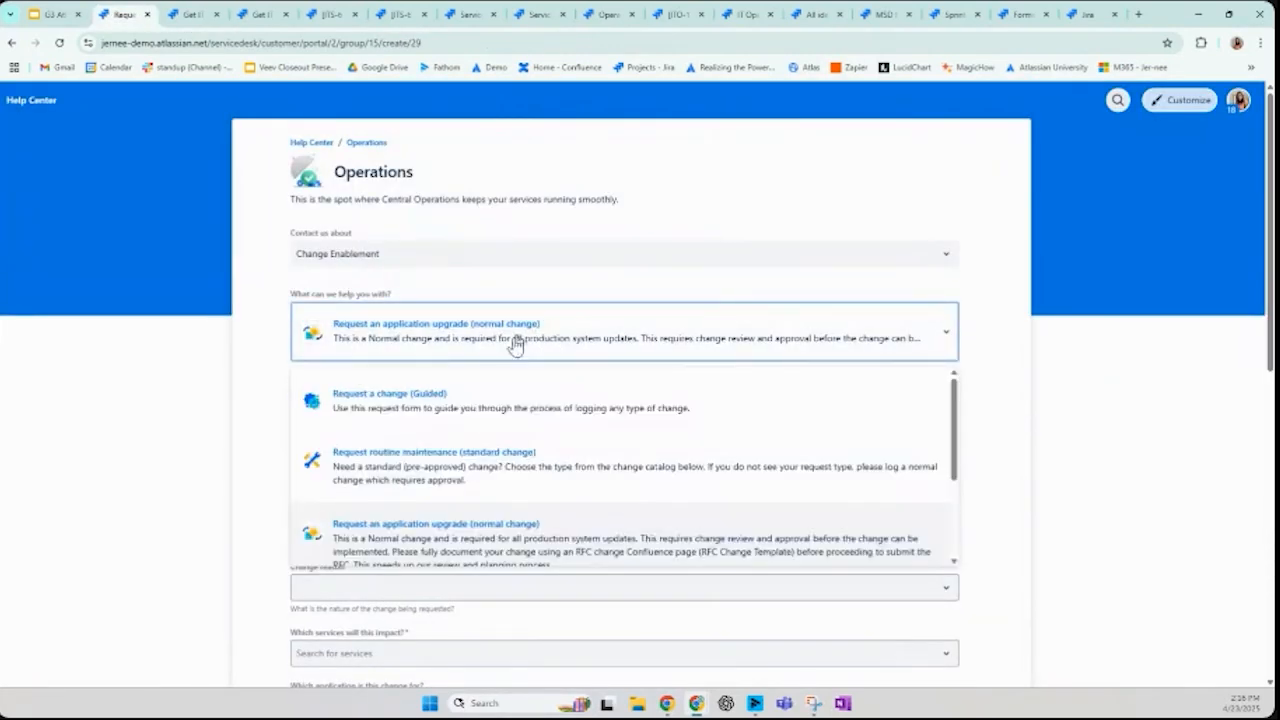
pyautogui.click(465, 398)
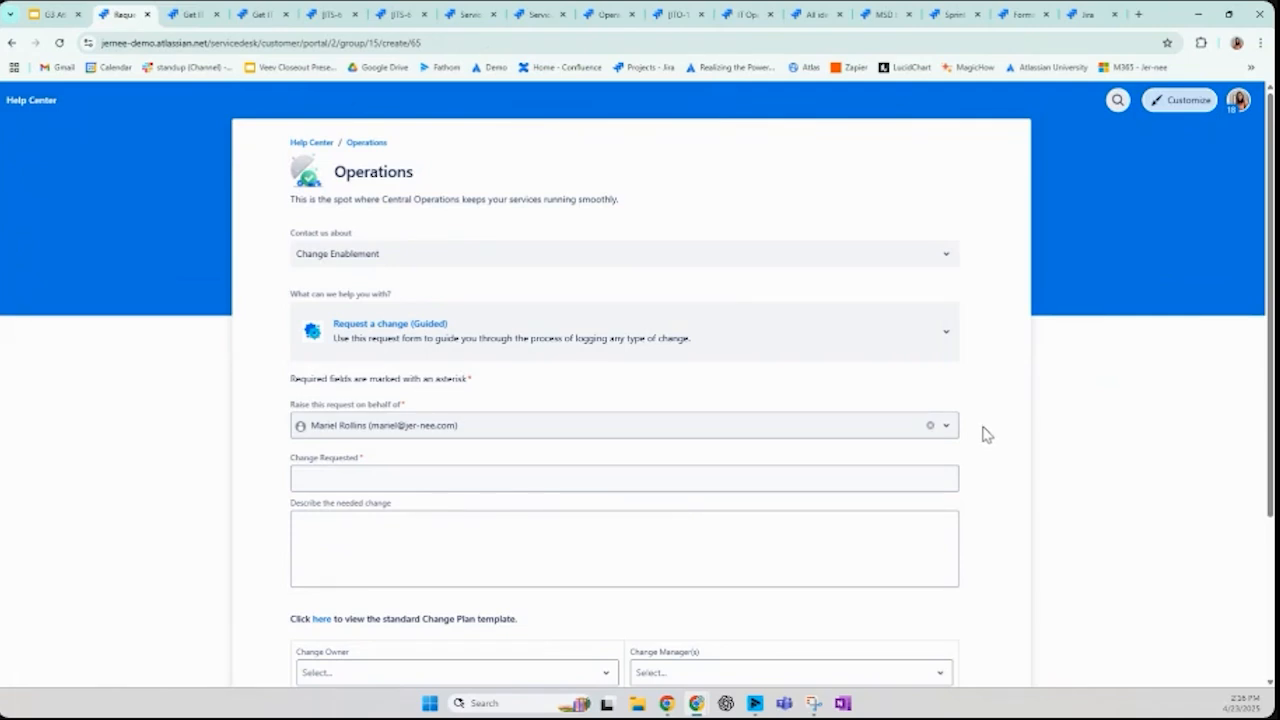
pyautogui.scroll(-1, 987, 434)
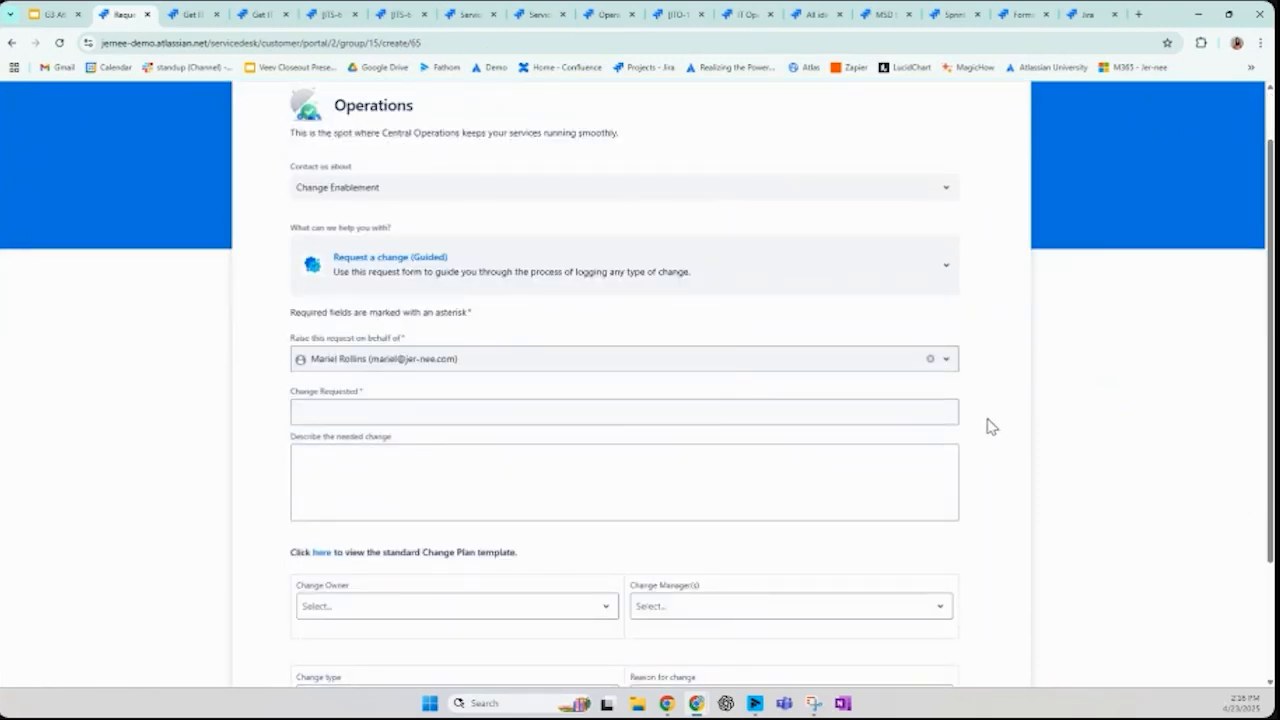
pyautogui.scroll(-2, 990, 430)
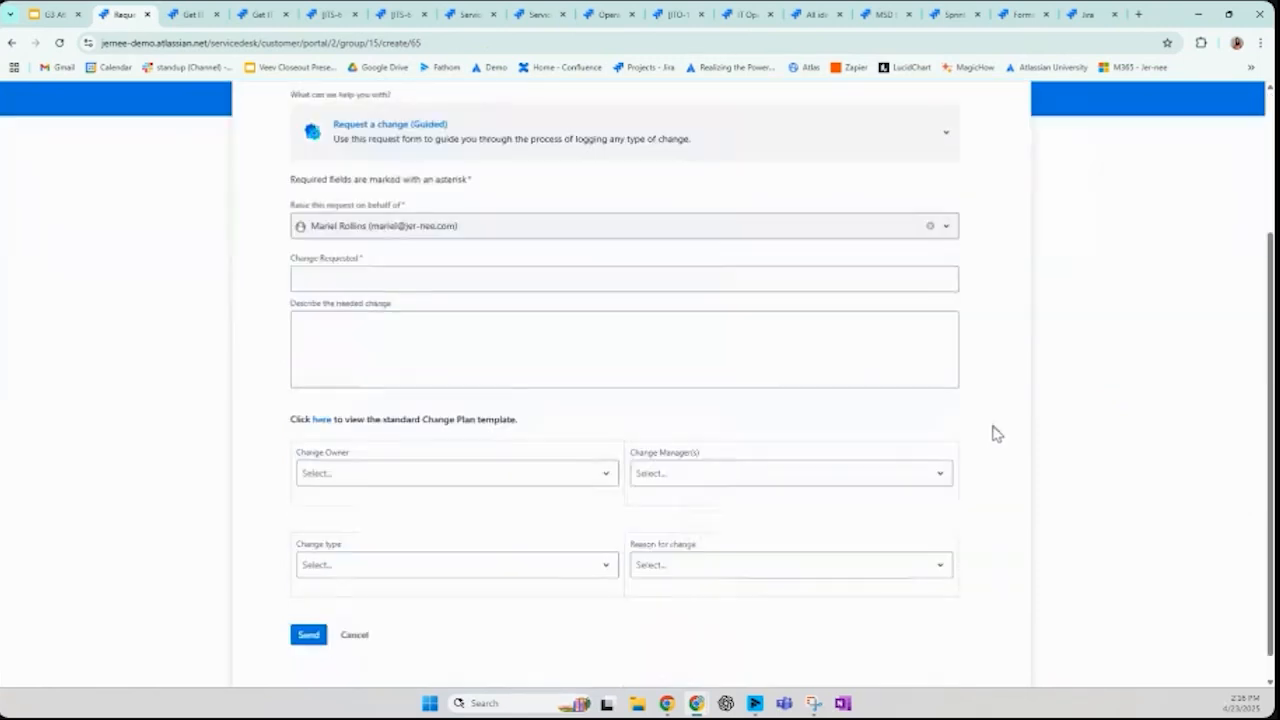
# Open the standard Change Plan template in Confluence, review its sections and return to the guided change form
pyautogui.click(320, 424)
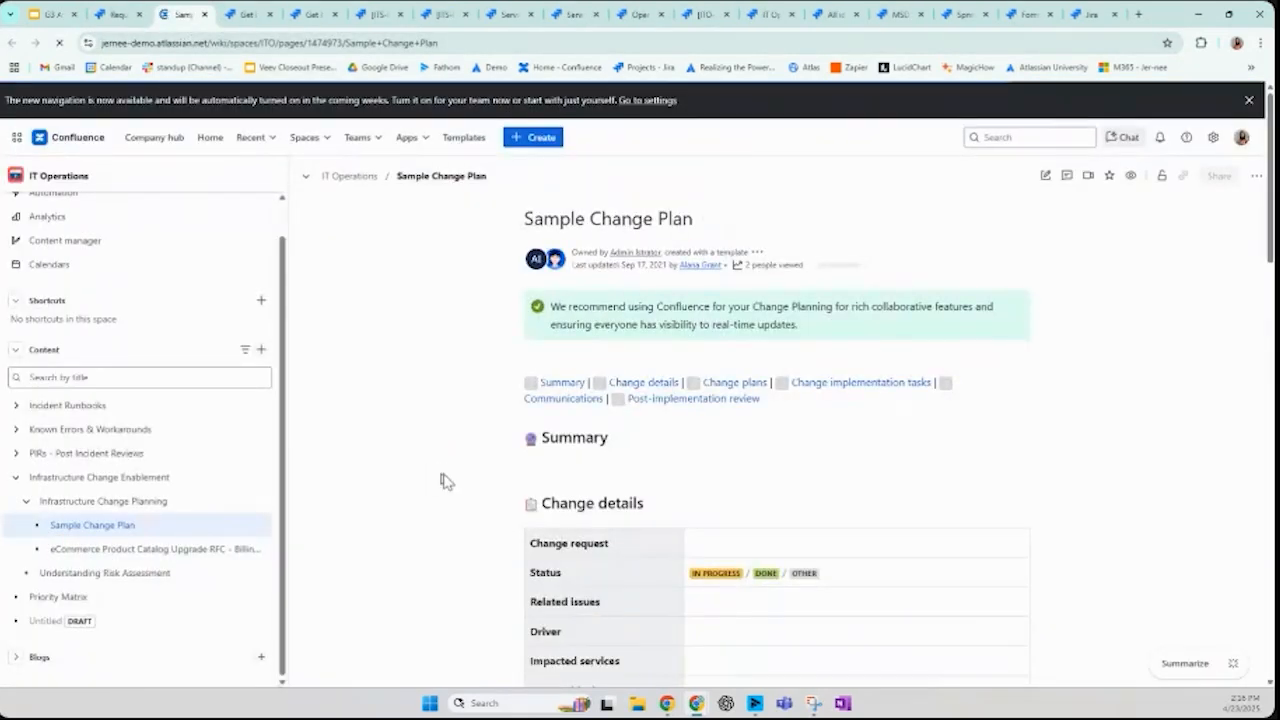
pyautogui.scroll(-3, 432, 483)
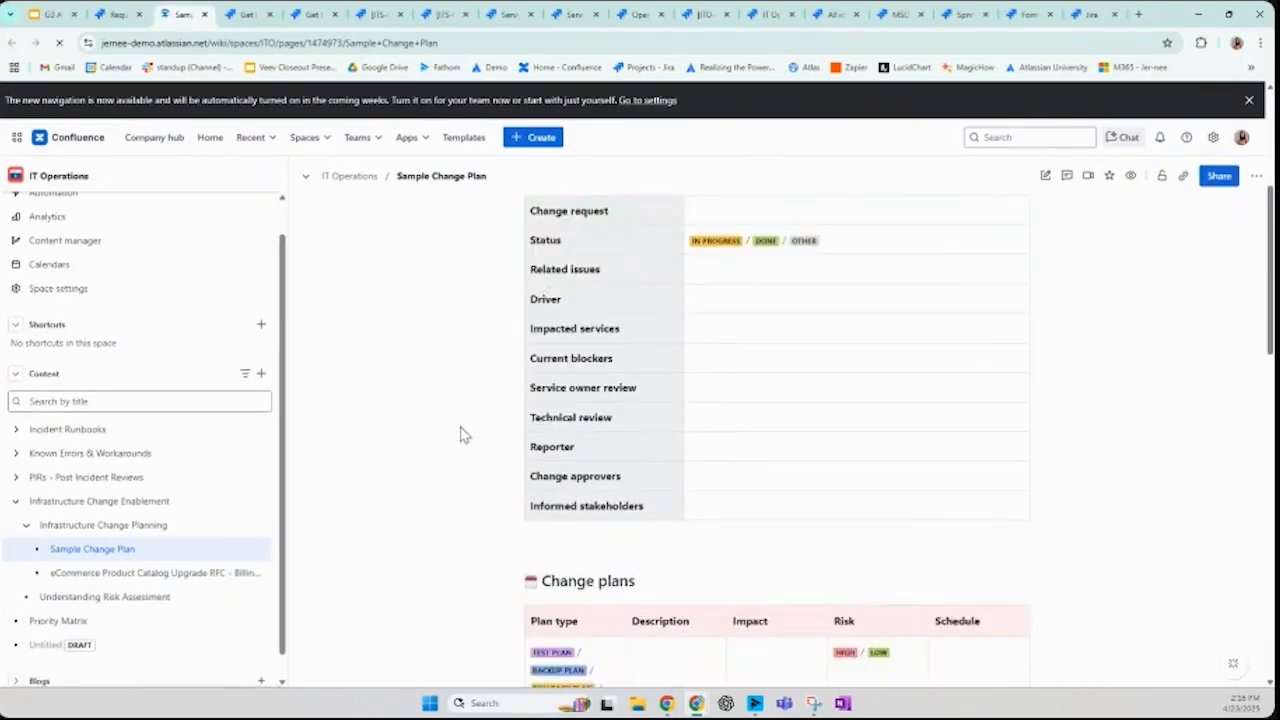
pyautogui.scroll(-6, 462, 509)
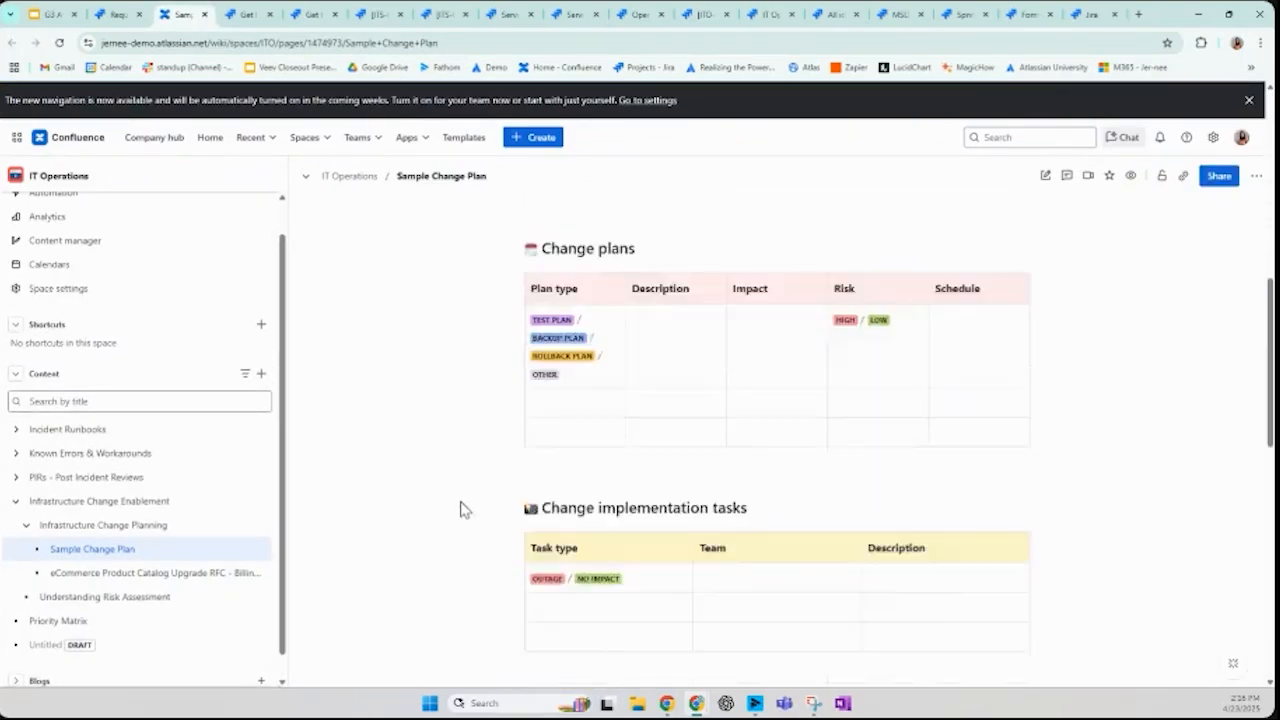
pyautogui.scroll(-2, 462, 509)
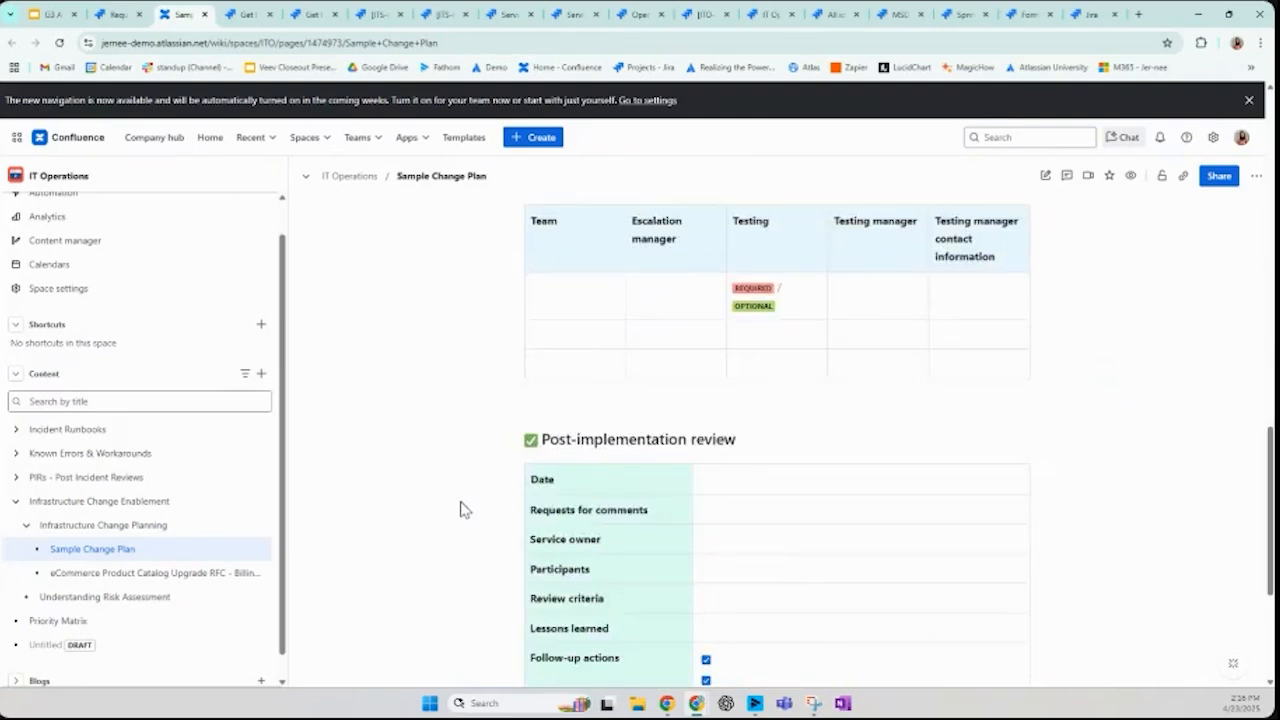
pyautogui.click(118, 16)
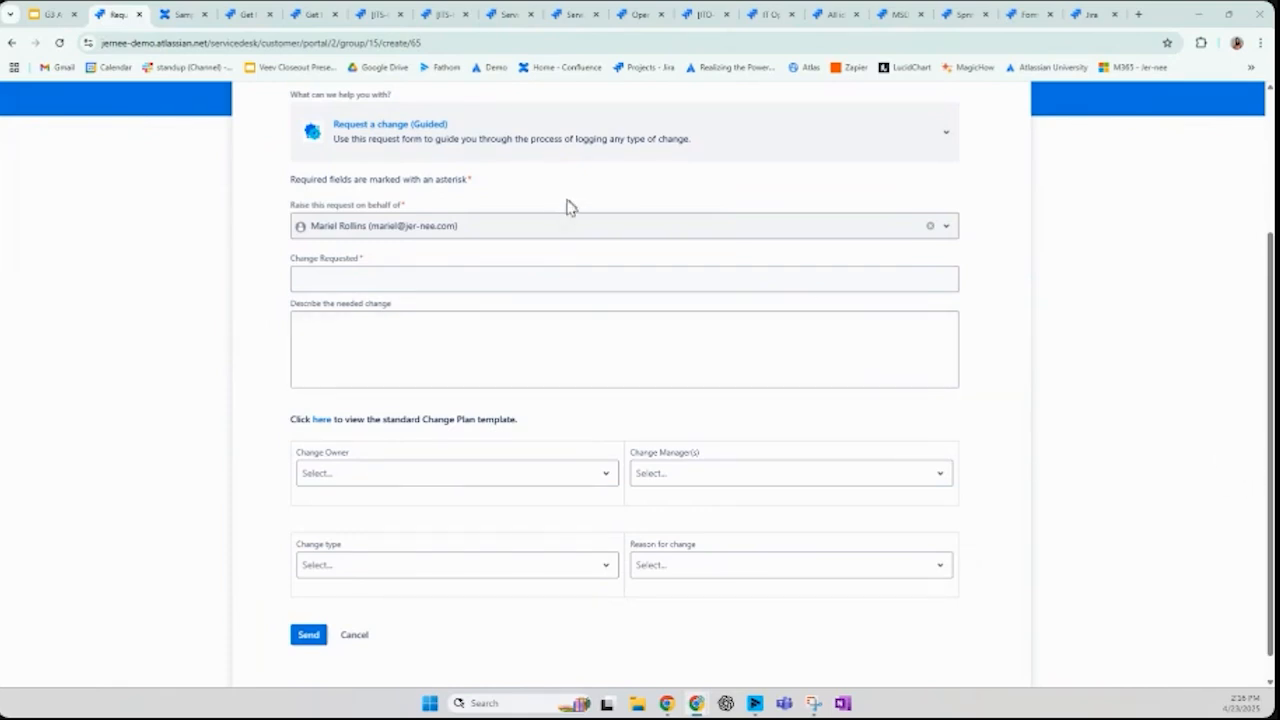
# Go back to the presentation, advance to the Jira Product Discovery slide and switch to the project's All ideas view
pyautogui.click(49, 17)
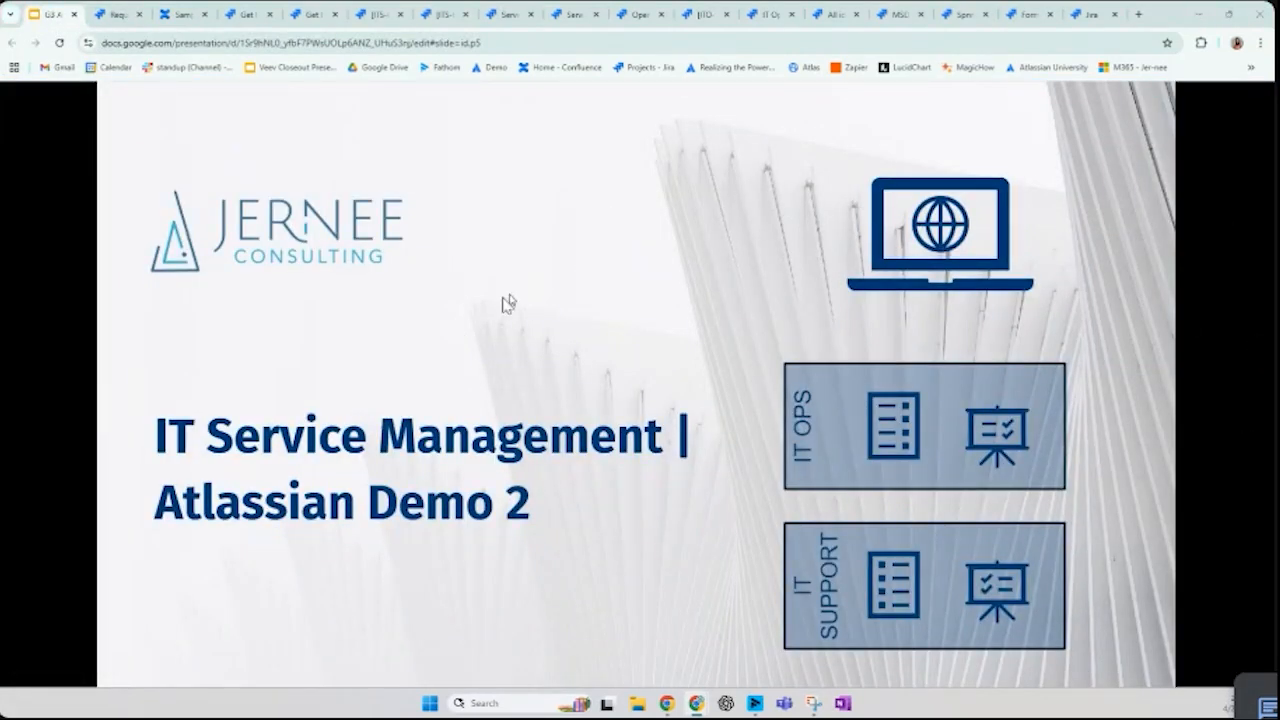
pyautogui.click(468, 305)
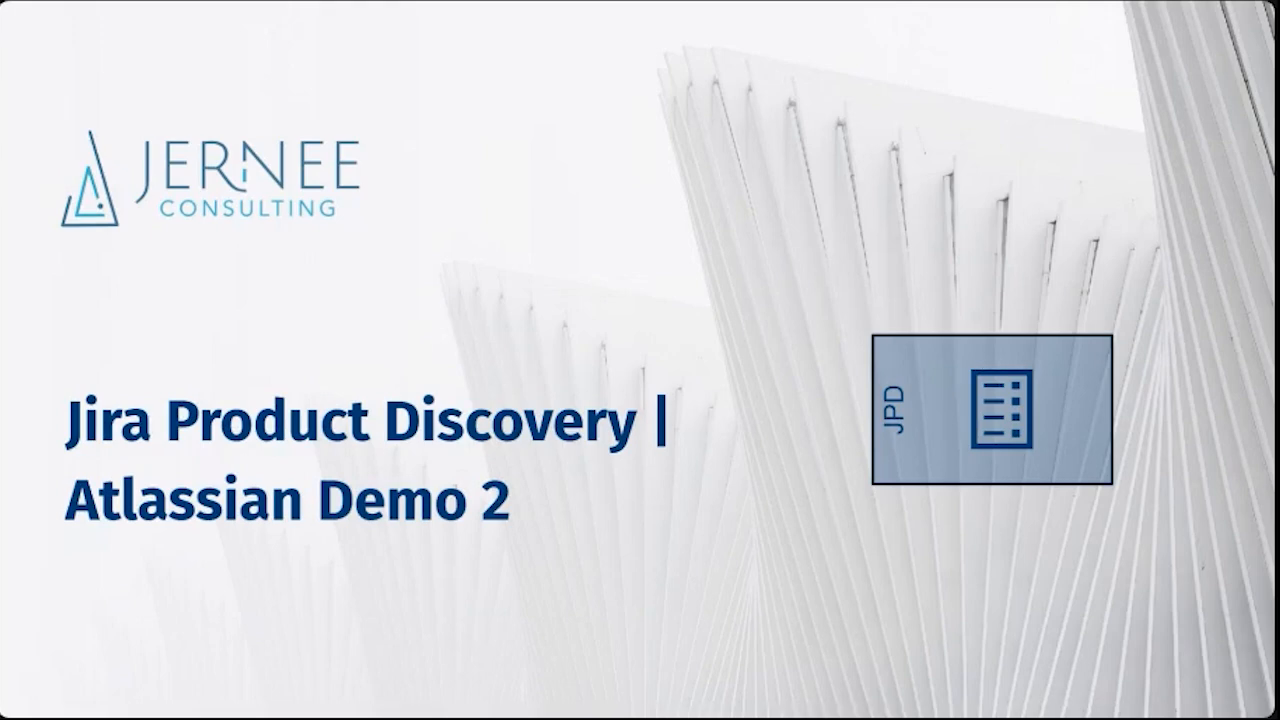
pyautogui.press('Escape')
pyautogui.click(110, 14)
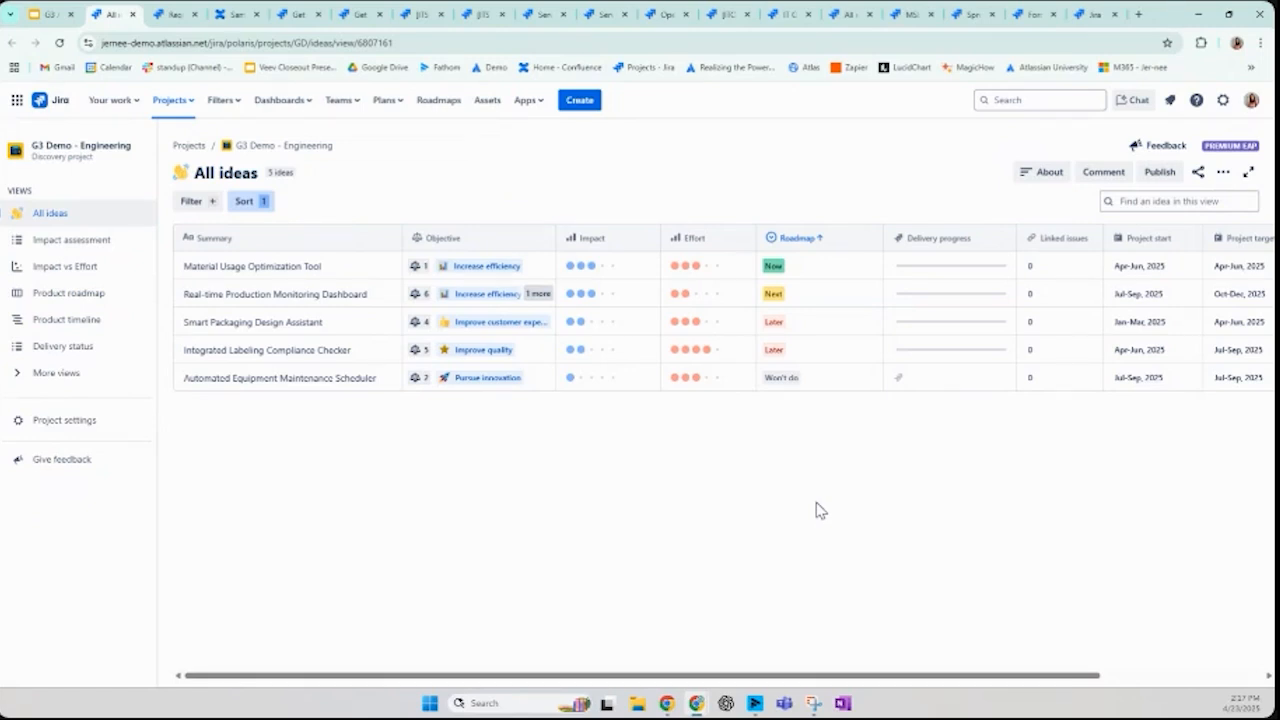
# Open the field settings of the Objective column in the All ideas view
pyautogui.click(479, 241)
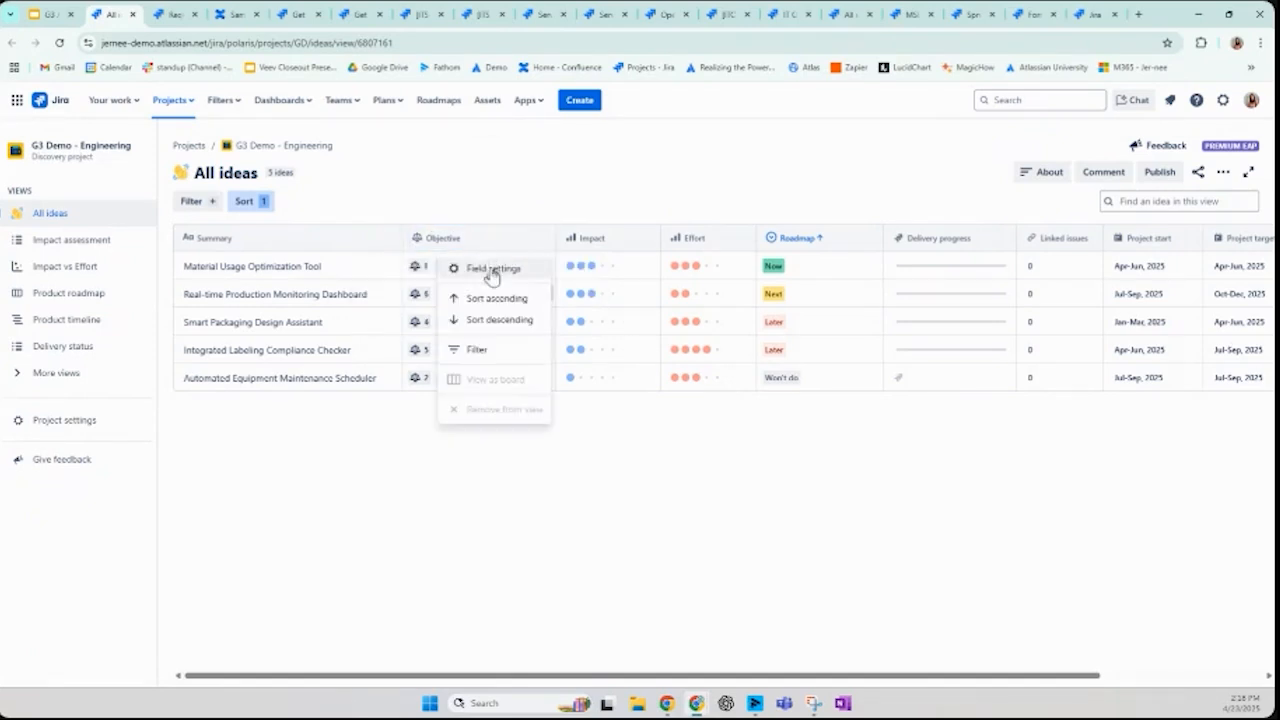
pyautogui.click(492, 268)
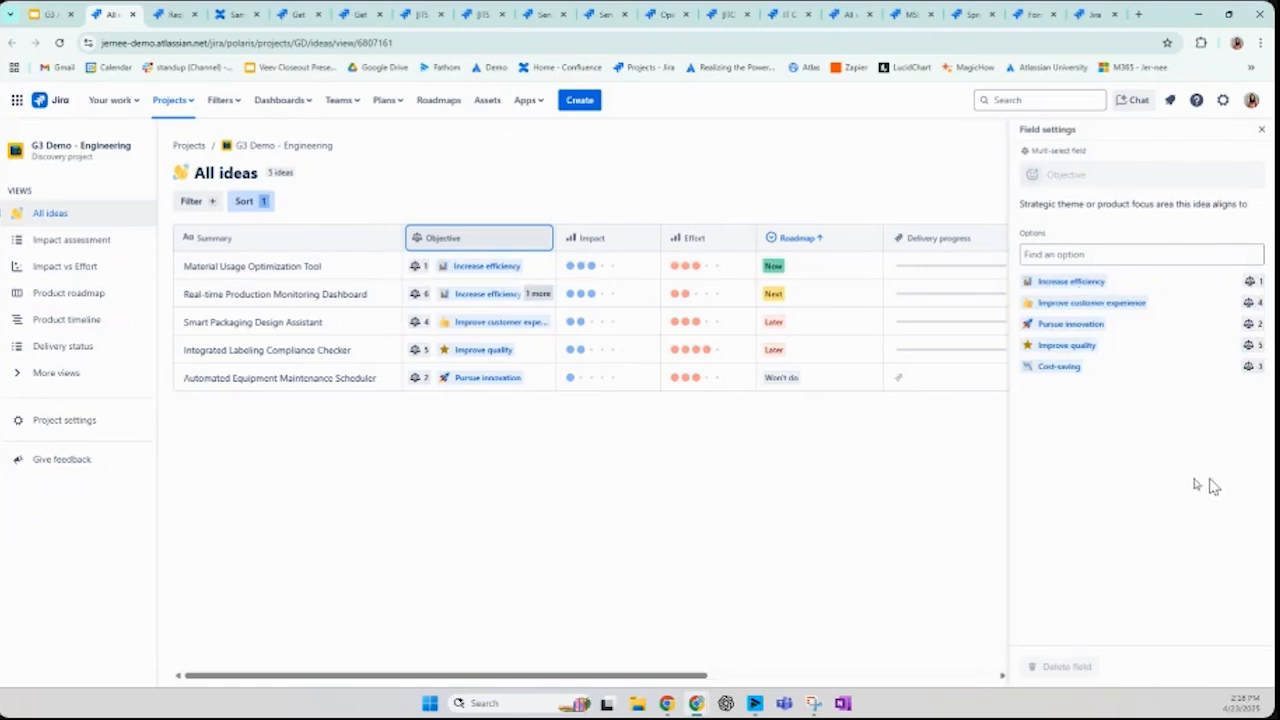
# Close the Objective field settings and switch to the Impact vs Effort view
pyautogui.click(404, 506)
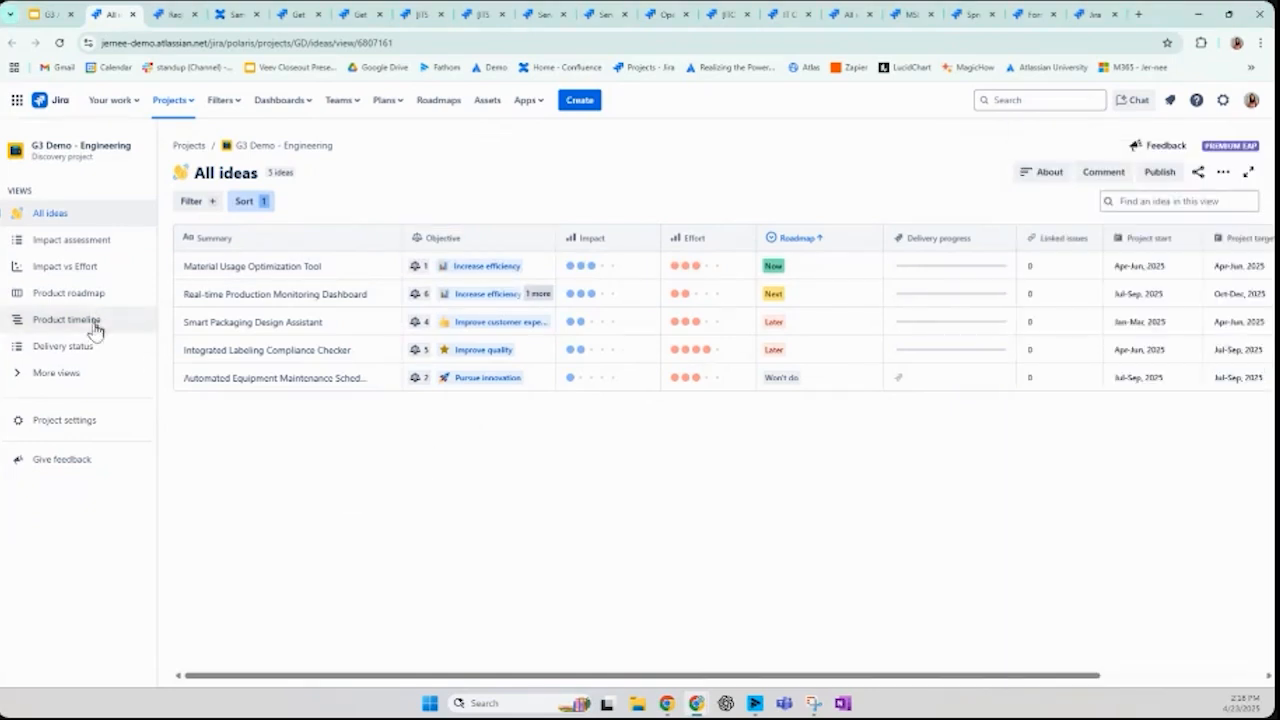
pyautogui.click(68, 266)
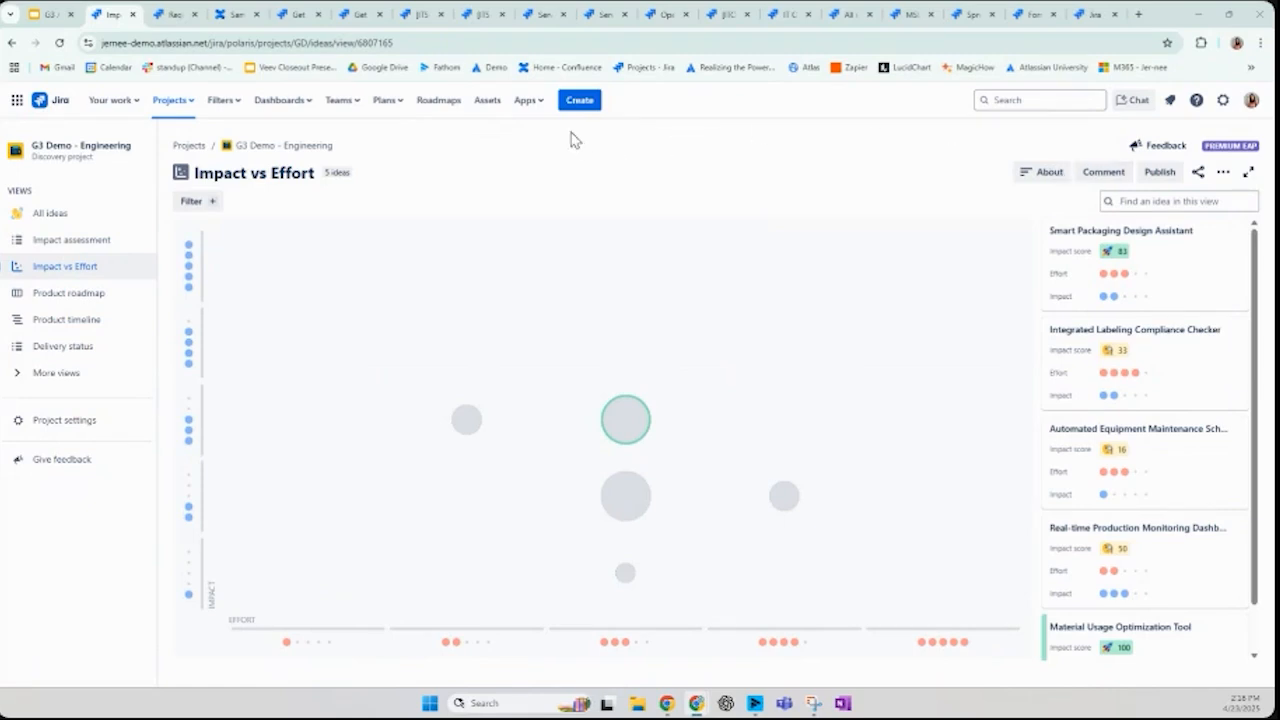
pyautogui.click(574, 105)
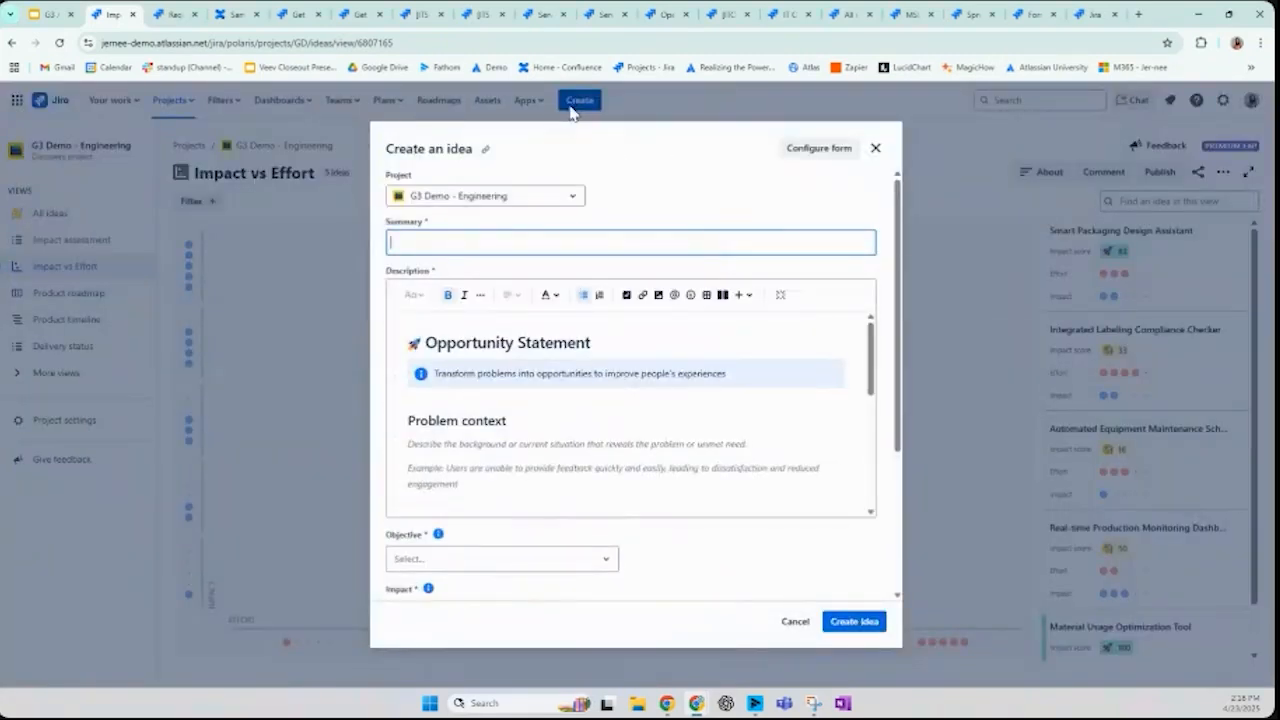
pyautogui.click(875, 150)
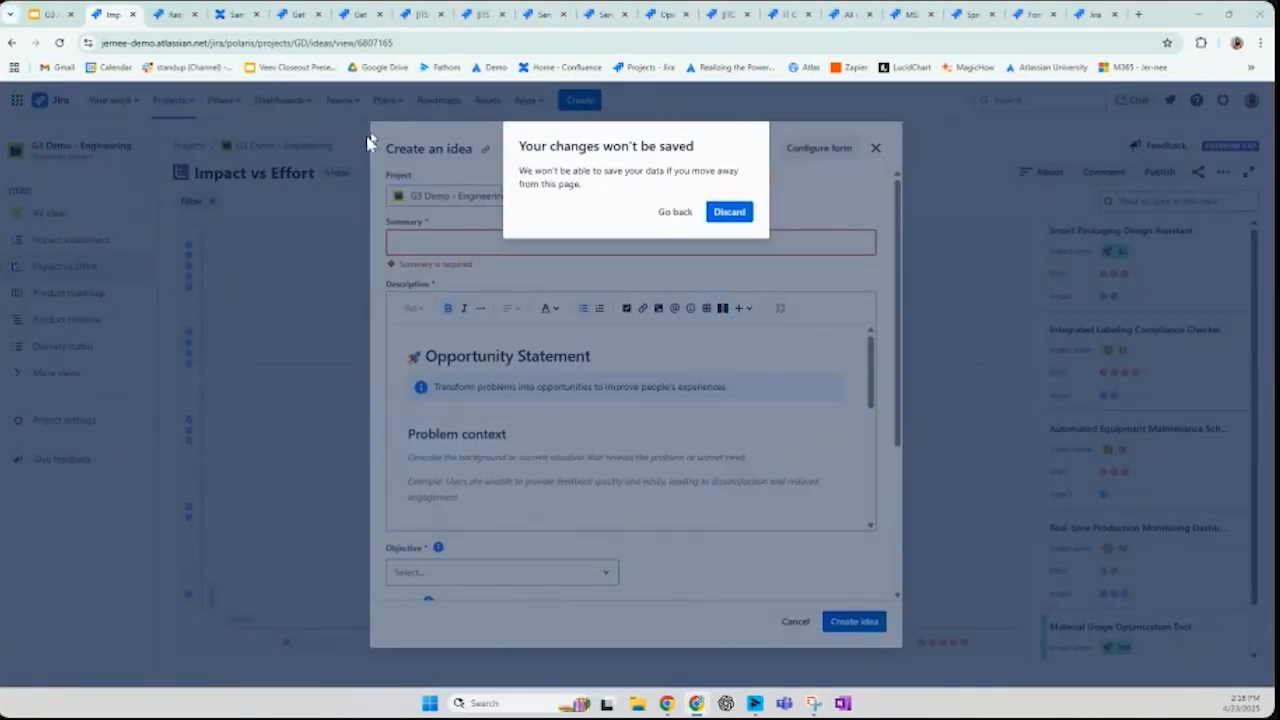
pyautogui.click(724, 214)
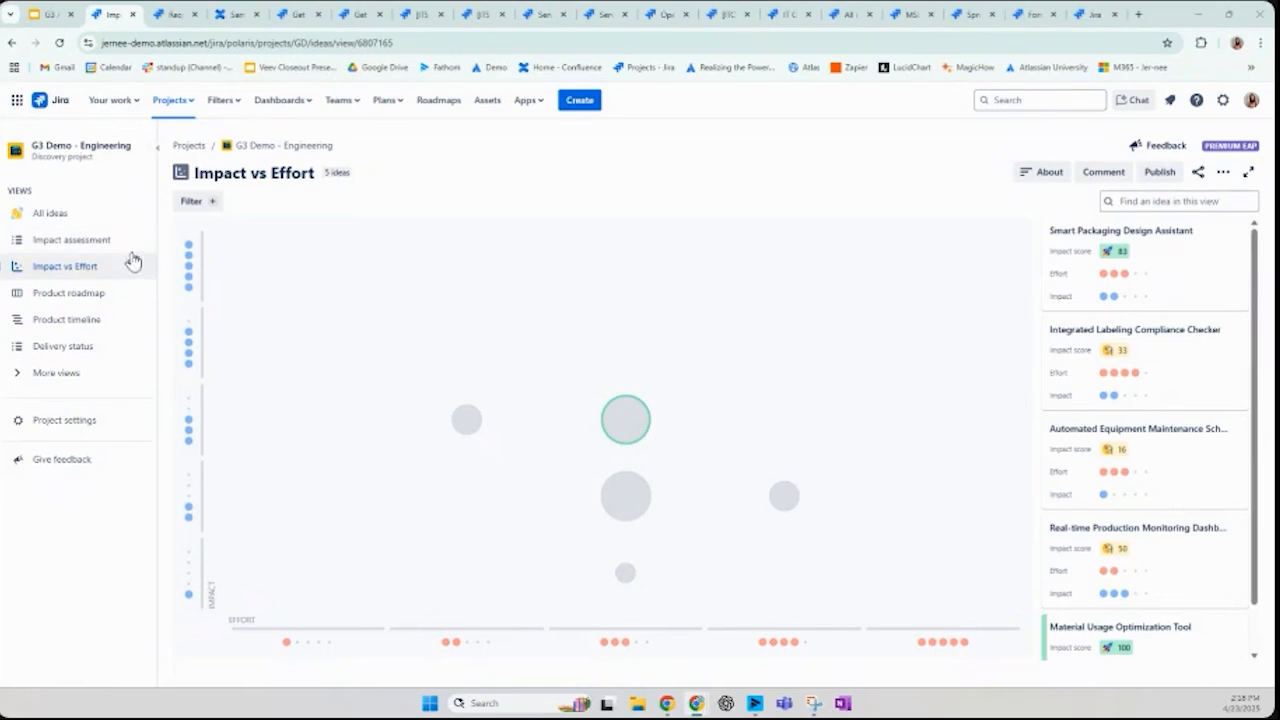
# Switch to the Product roadmap view and collapse the Increase efficiency, Improve customer experience, Pursue innovation and Improve quality groups
pyautogui.click(97, 294)
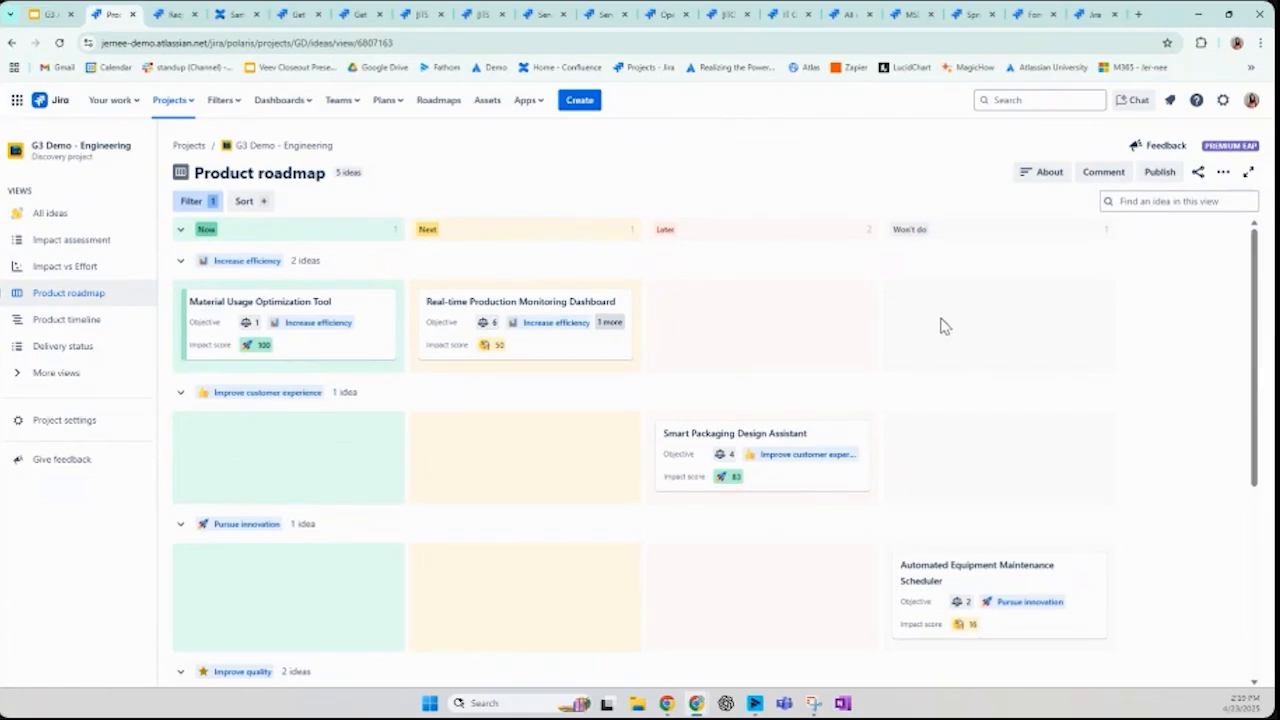
pyautogui.click(180, 262)
pyautogui.click(180, 299)
pyautogui.click(181, 338)
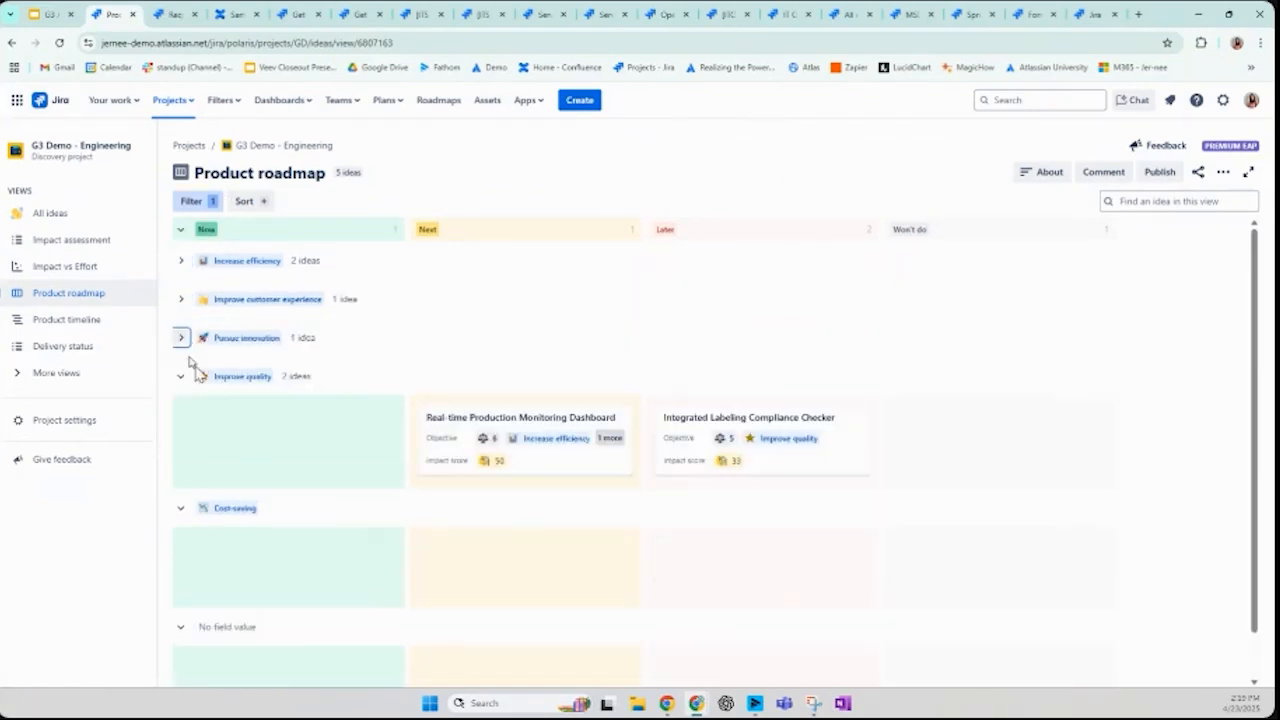
pyautogui.click(181, 377)
# Switch to the Product timeline view and collapse the Improve customer experience, Improve quality, Pursue innovation and Increase efficiency groups
pyautogui.click(84, 321)
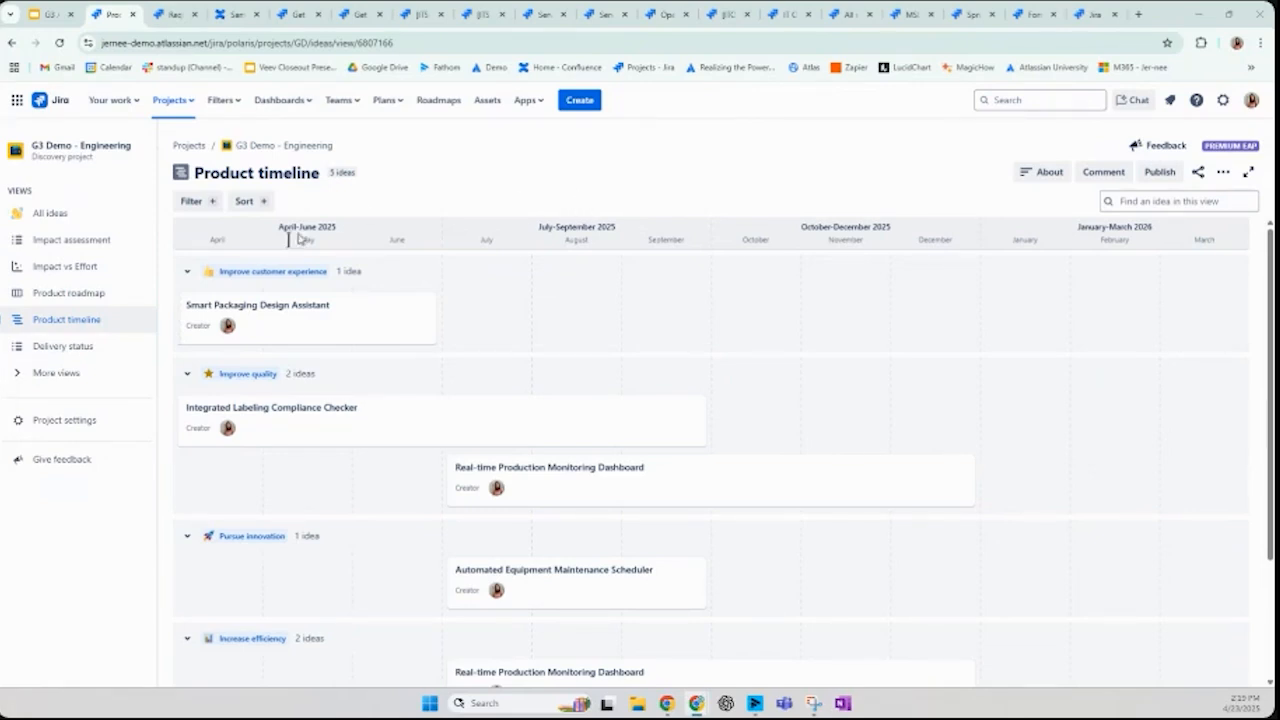
pyautogui.click(186, 272)
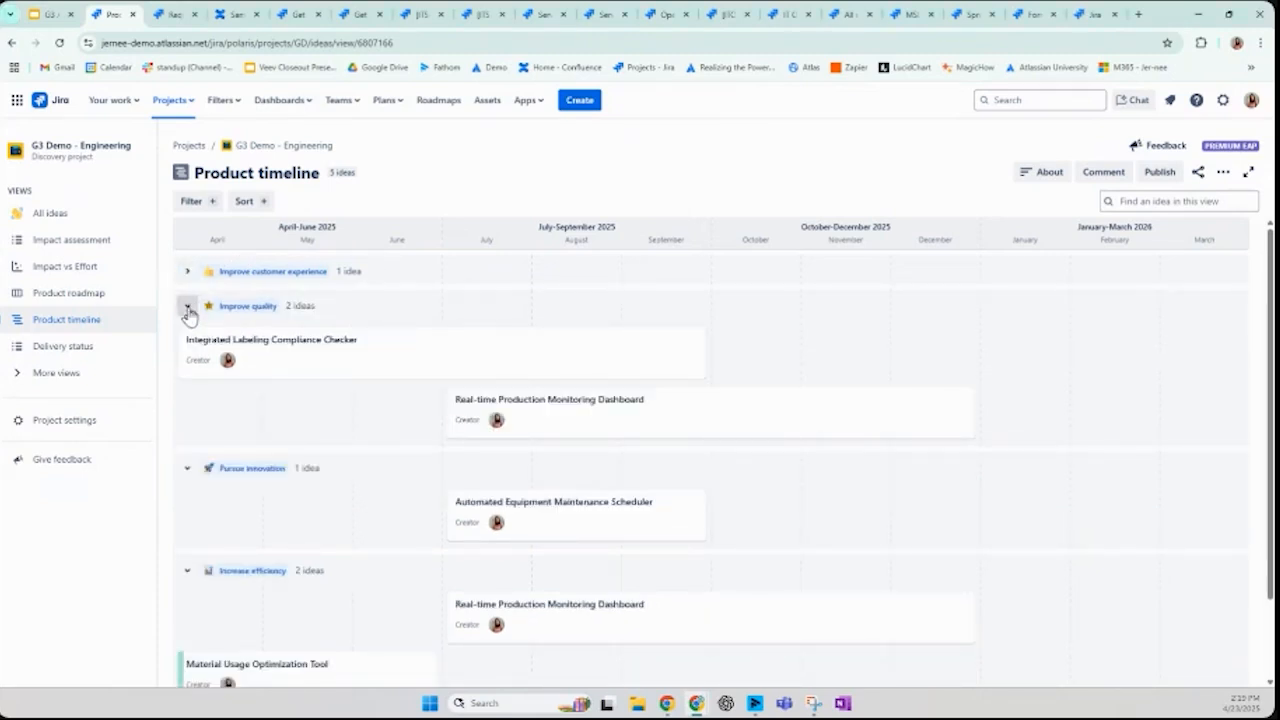
pyautogui.click(187, 305)
pyautogui.click(187, 341)
pyautogui.click(187, 375)
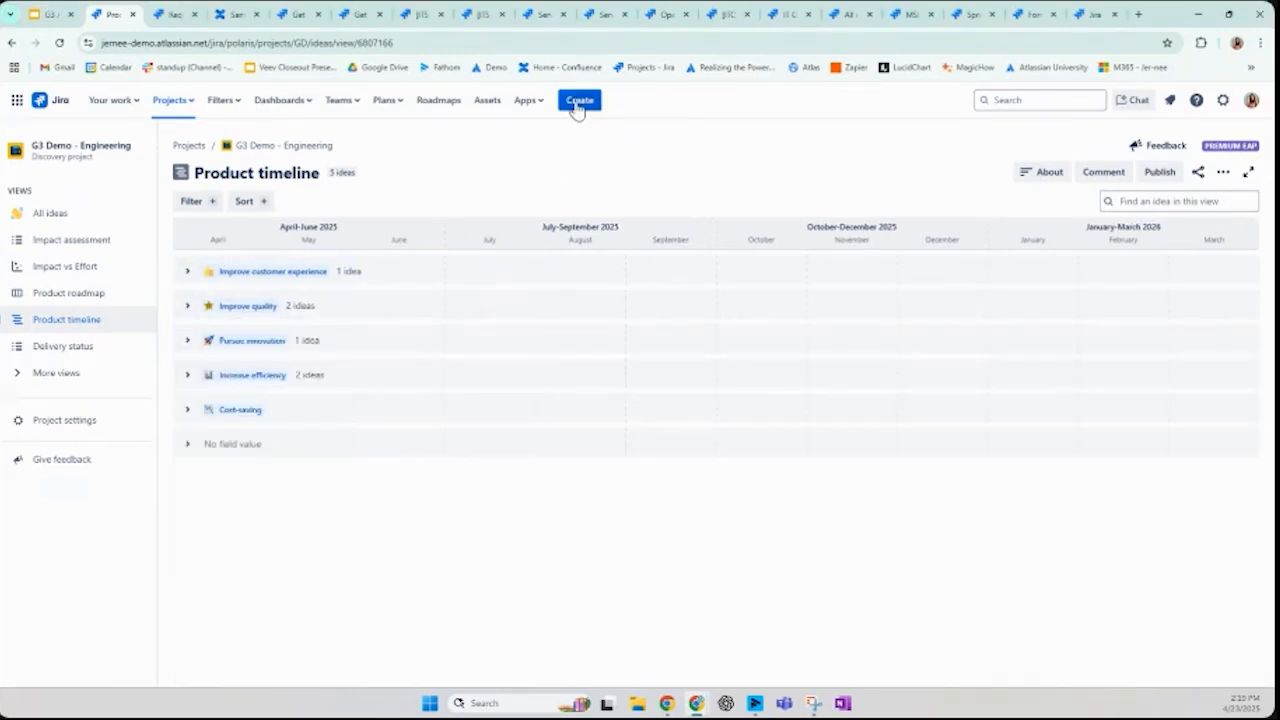
# Switch to the Delivery status view, check the readiness columns and expand the Smart Packaging Design Assistant idea's delivery ticket
pyautogui.click(80, 352)
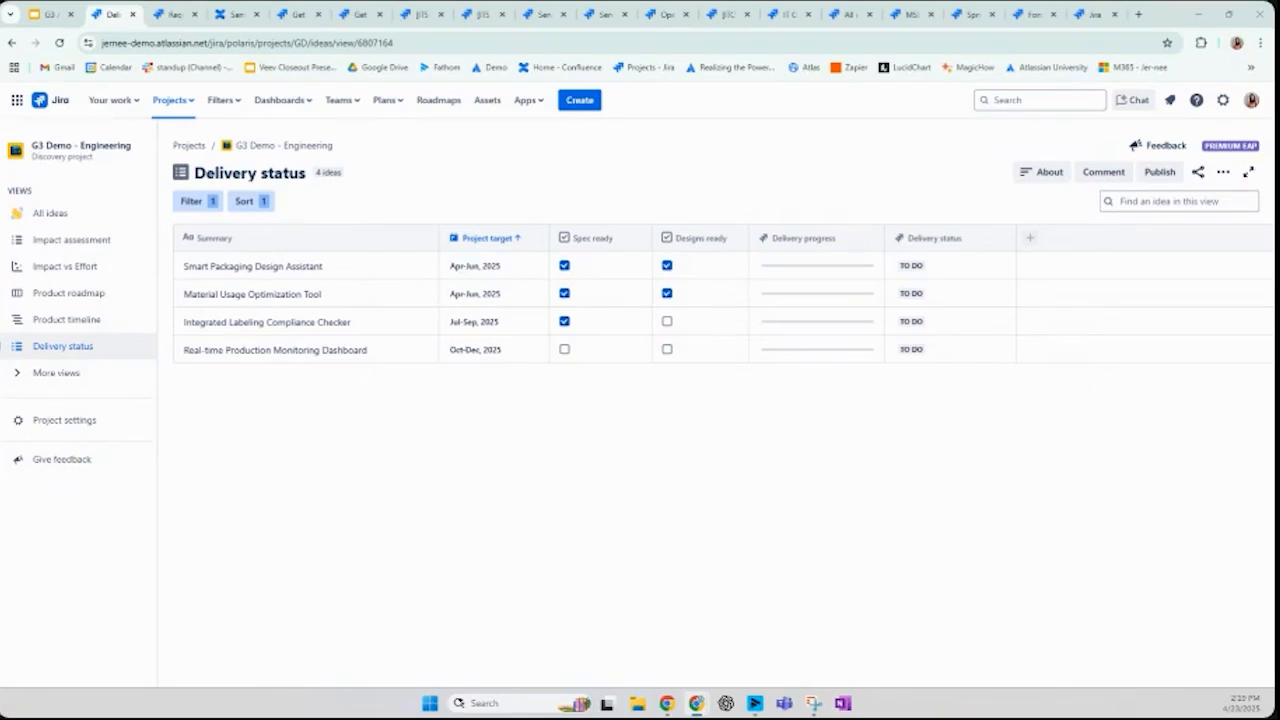
pyautogui.moveTo(605, 241)
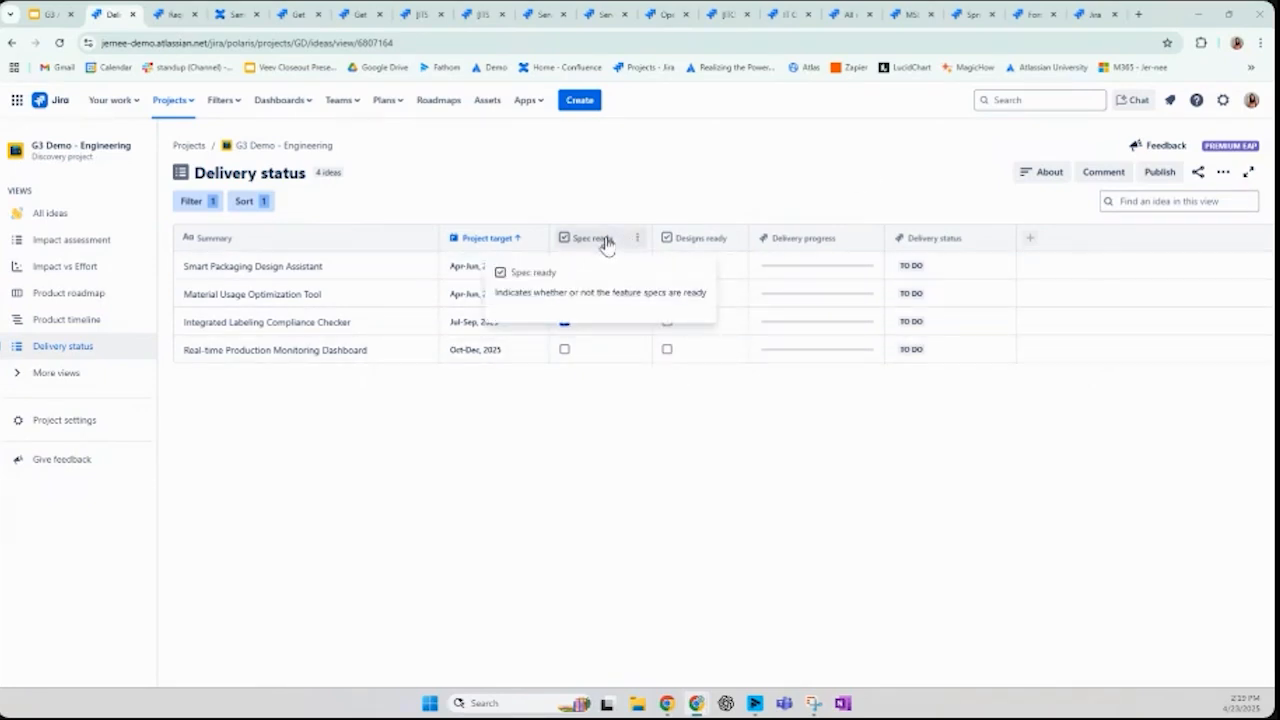
pyautogui.moveTo(703, 243)
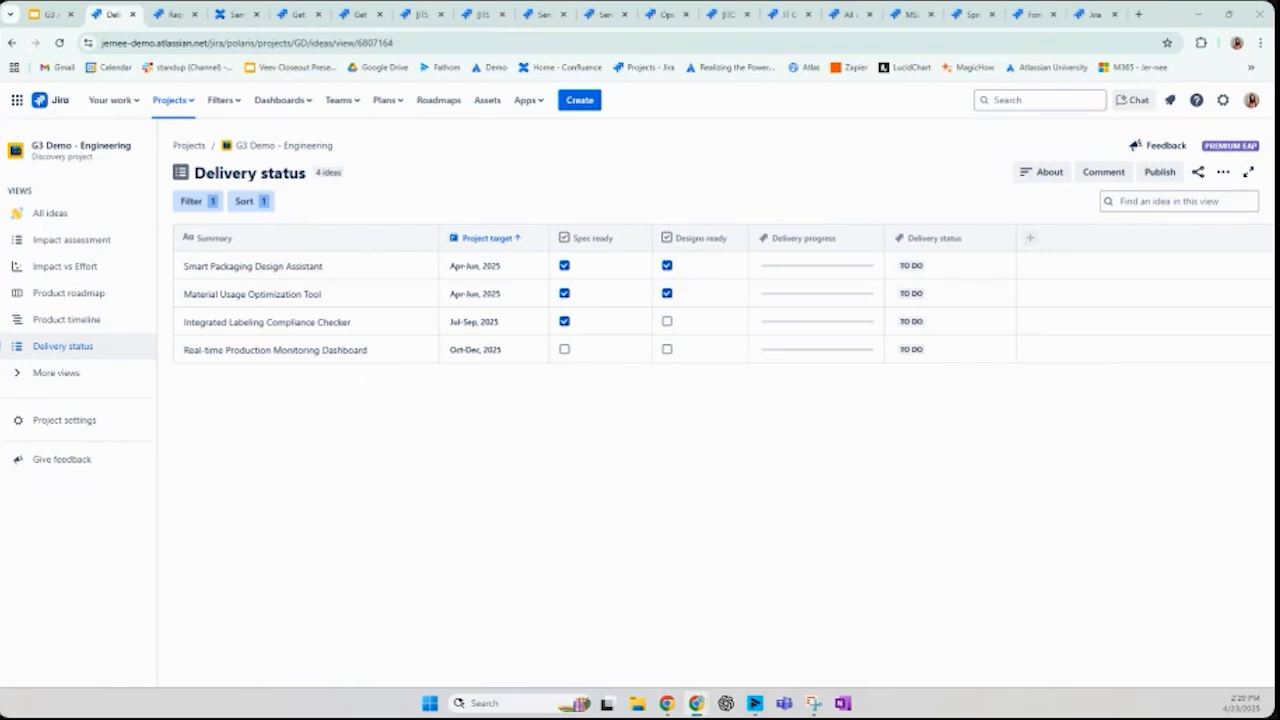
pyautogui.click(784, 278)
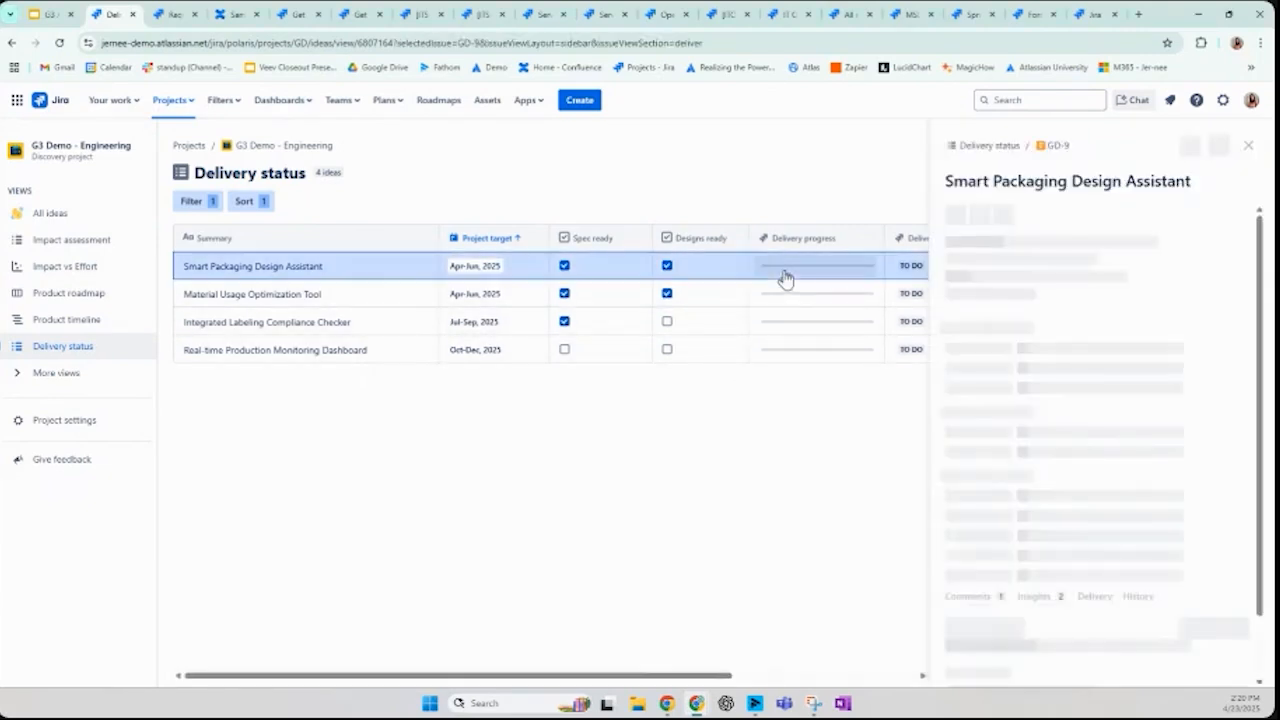
pyautogui.click(946, 305)
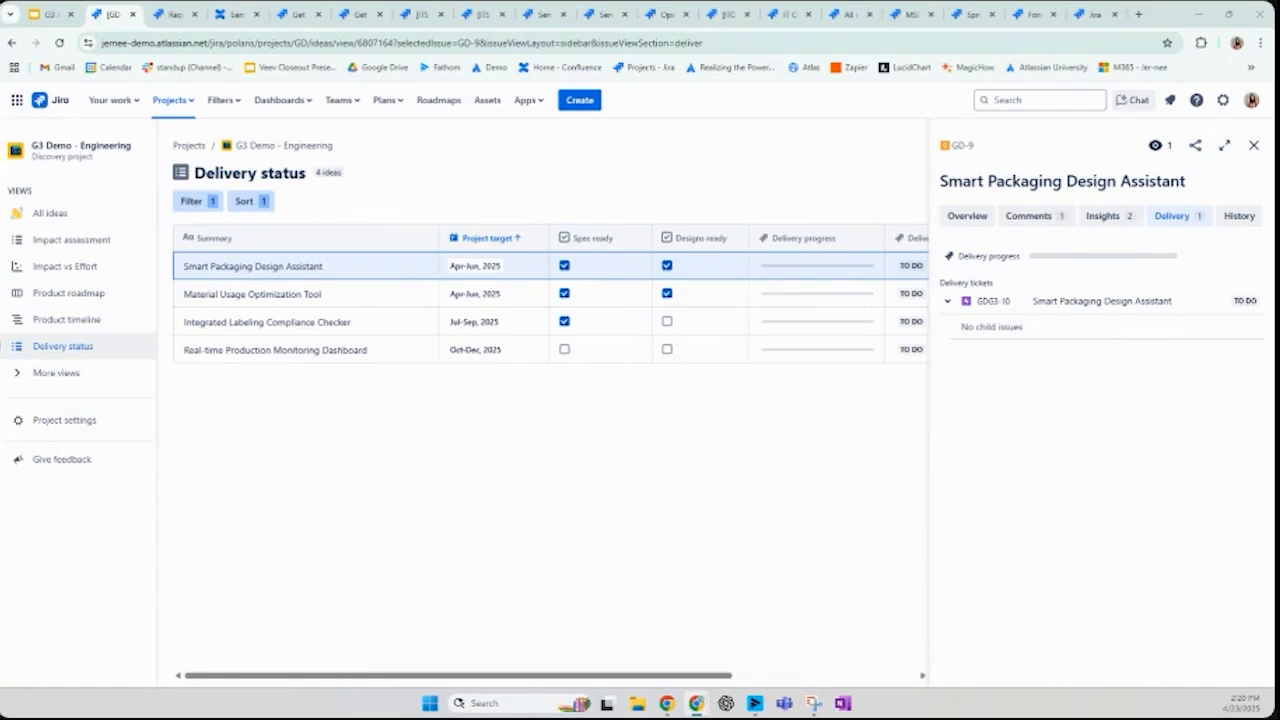
# Close the idea details, review the Opportunity Statement template in a new idea form and discard the form
pyautogui.click(624, 545)
pyautogui.click(580, 100)
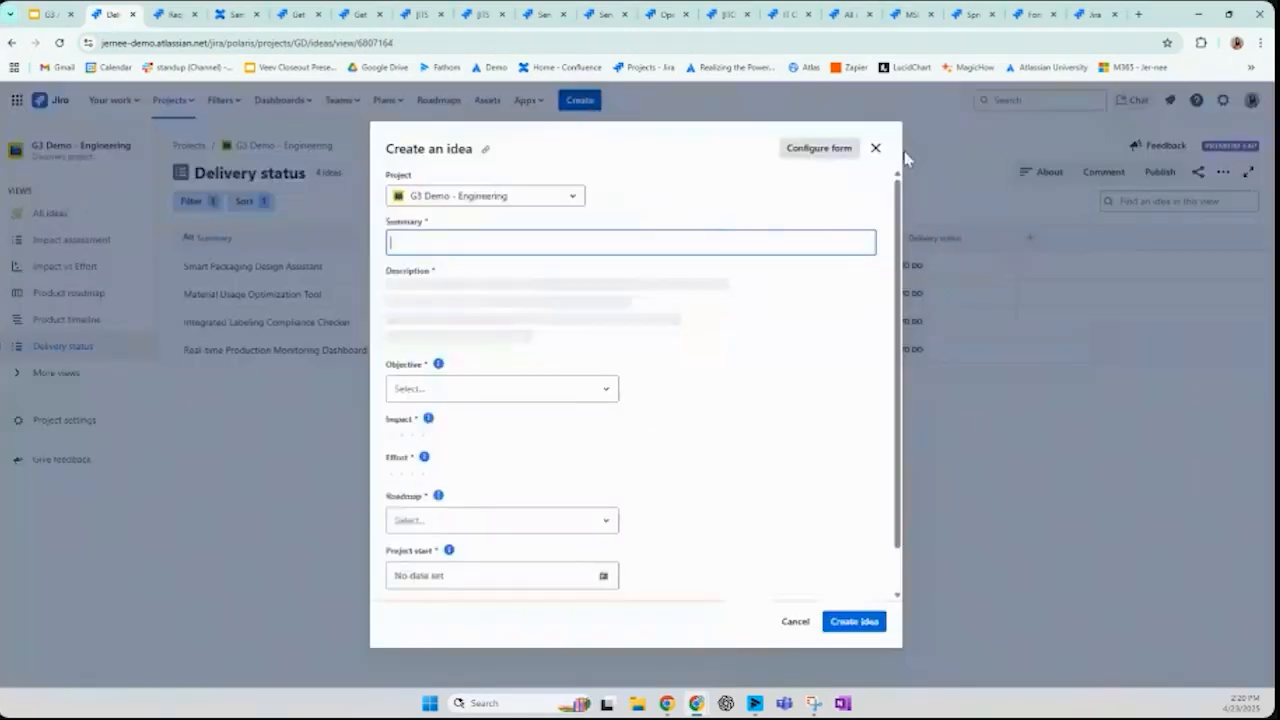
pyautogui.click(743, 140)
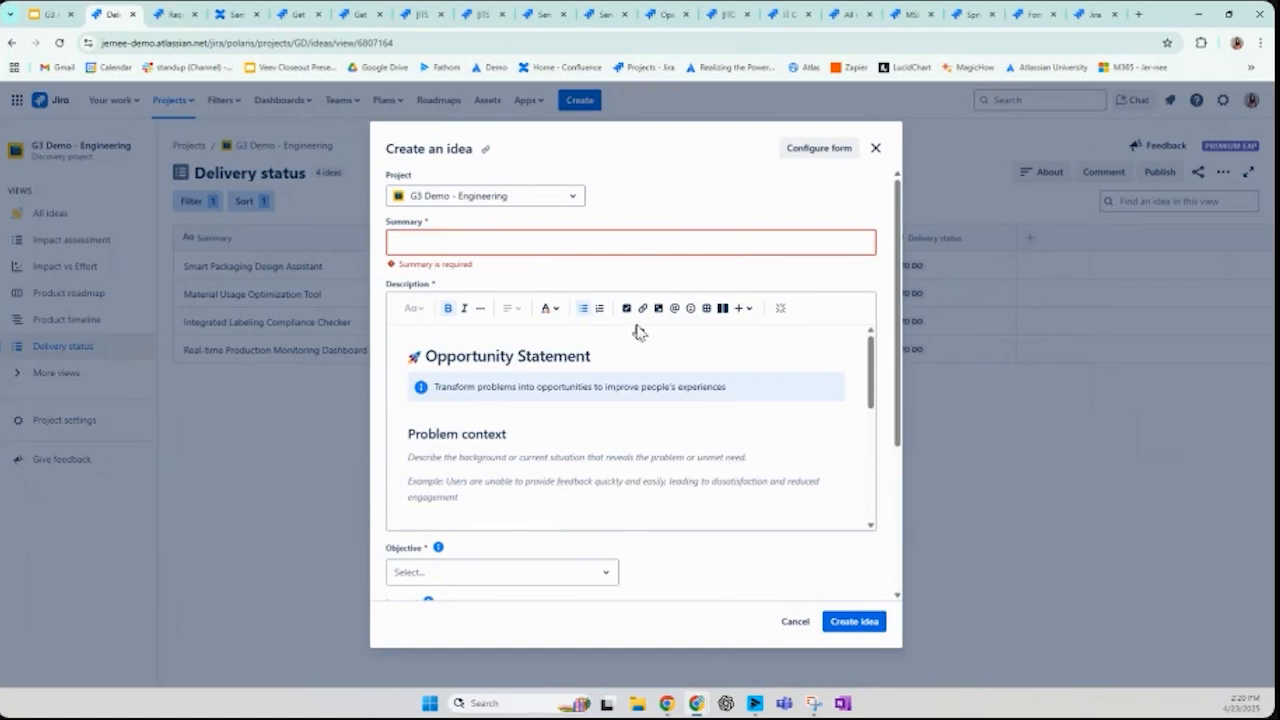
pyautogui.moveTo(870, 397); pyautogui.dragTo(792, 559)
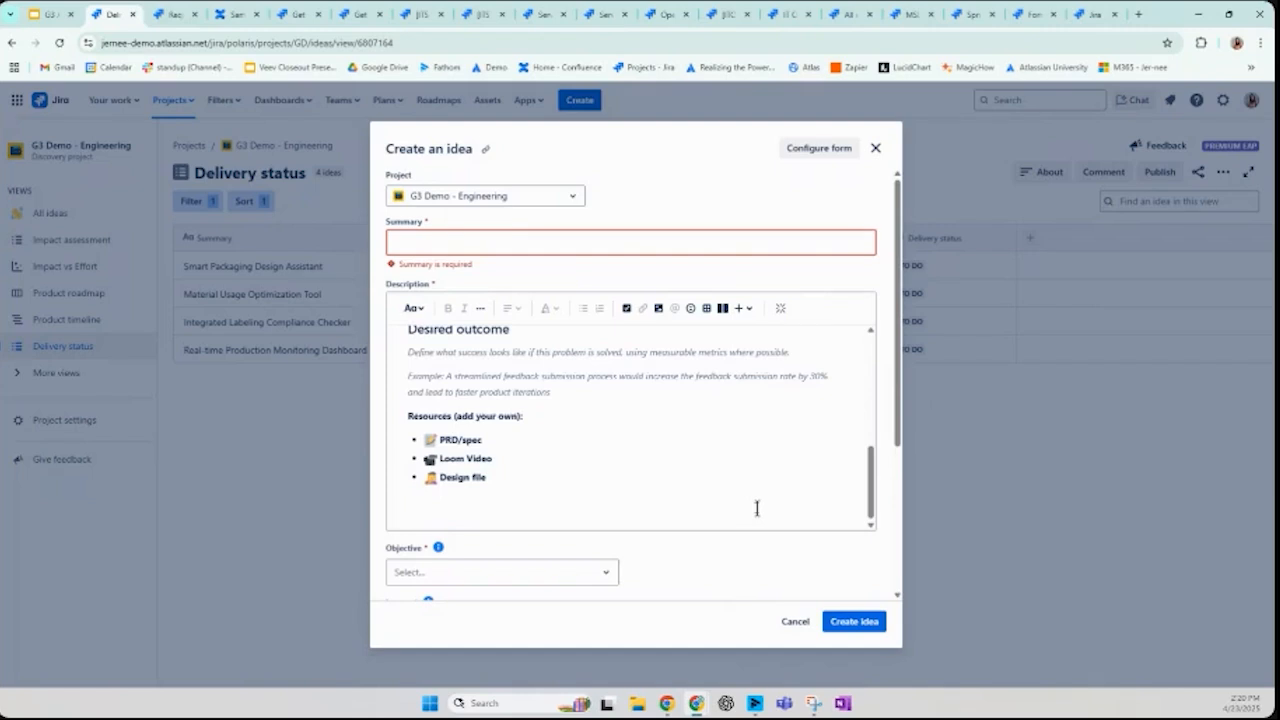
pyautogui.scroll(8, 757, 508)
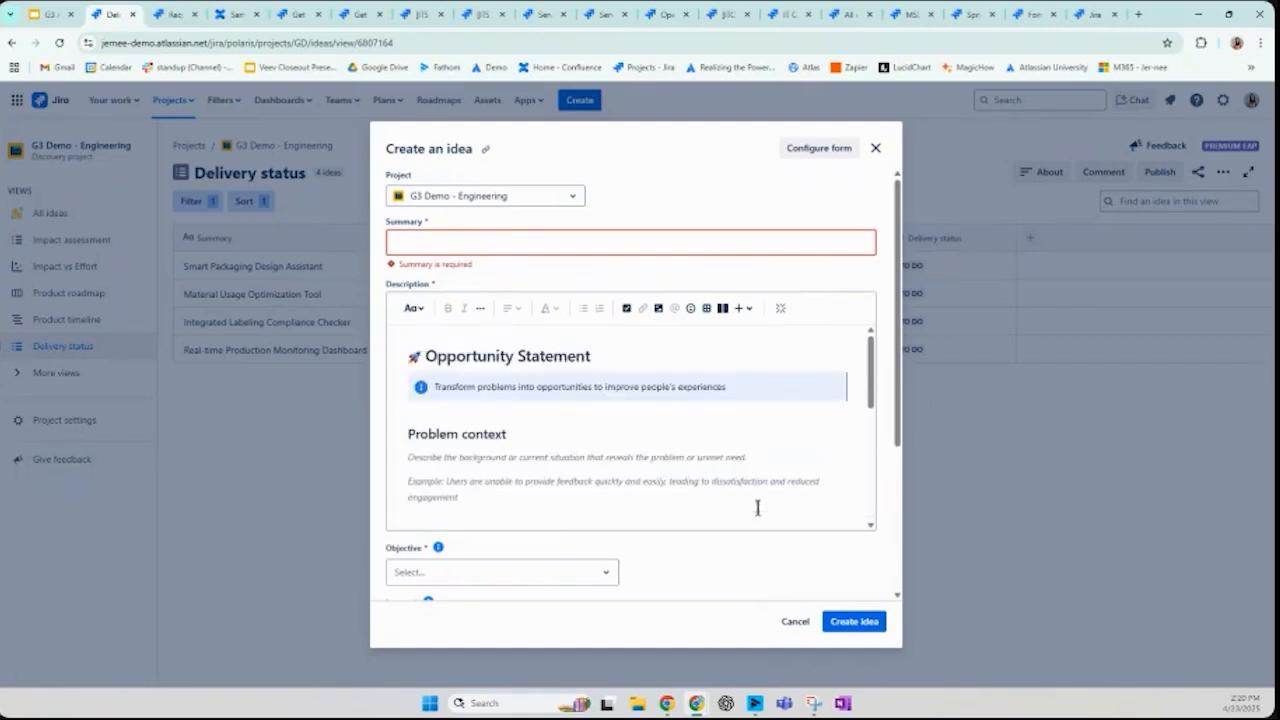
pyautogui.click(793, 622)
pyautogui.click(738, 216)
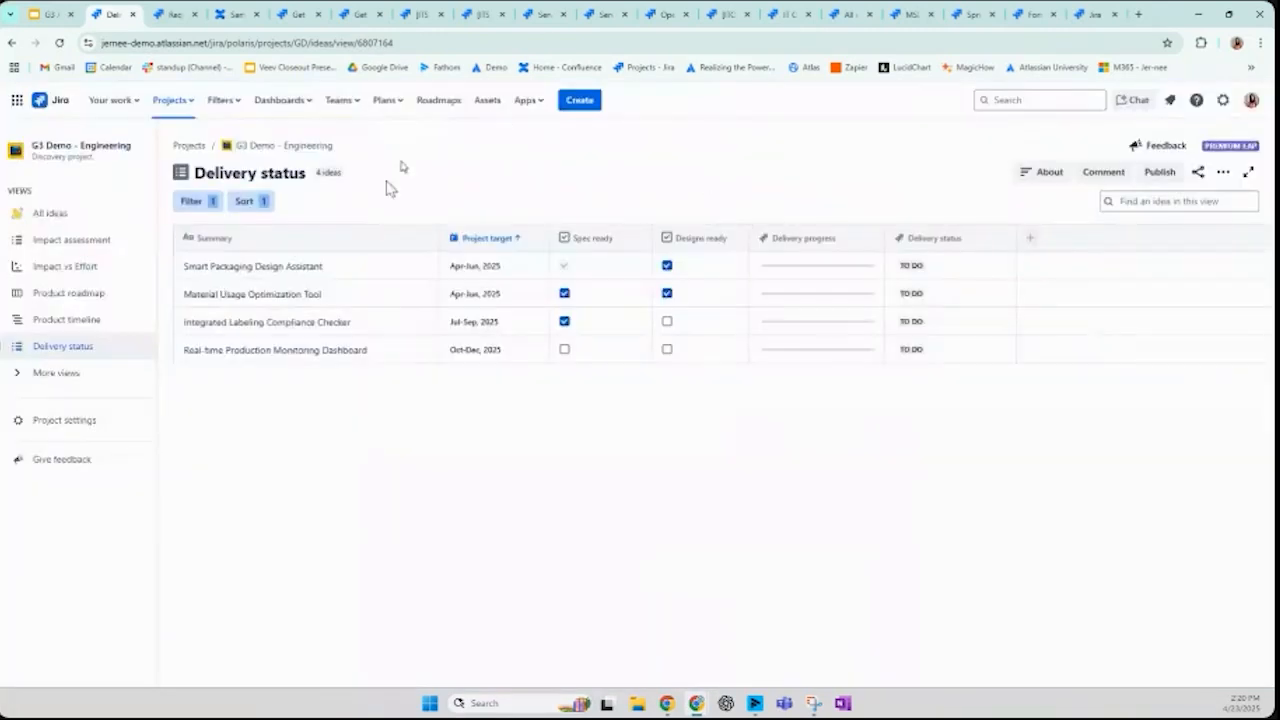
# Open the Material Usage Optimization Tool idea from the Impact assessment view and review its overview and comments
pyautogui.click(70, 240)
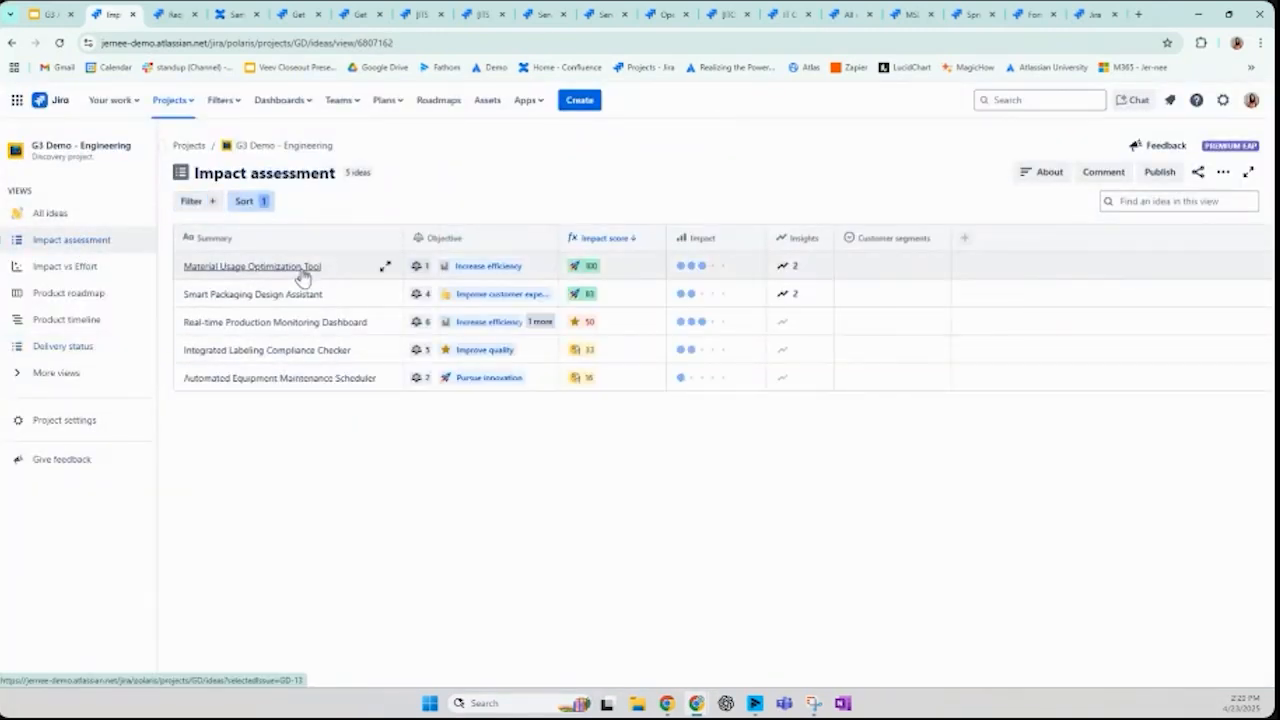
pyautogui.click(302, 272)
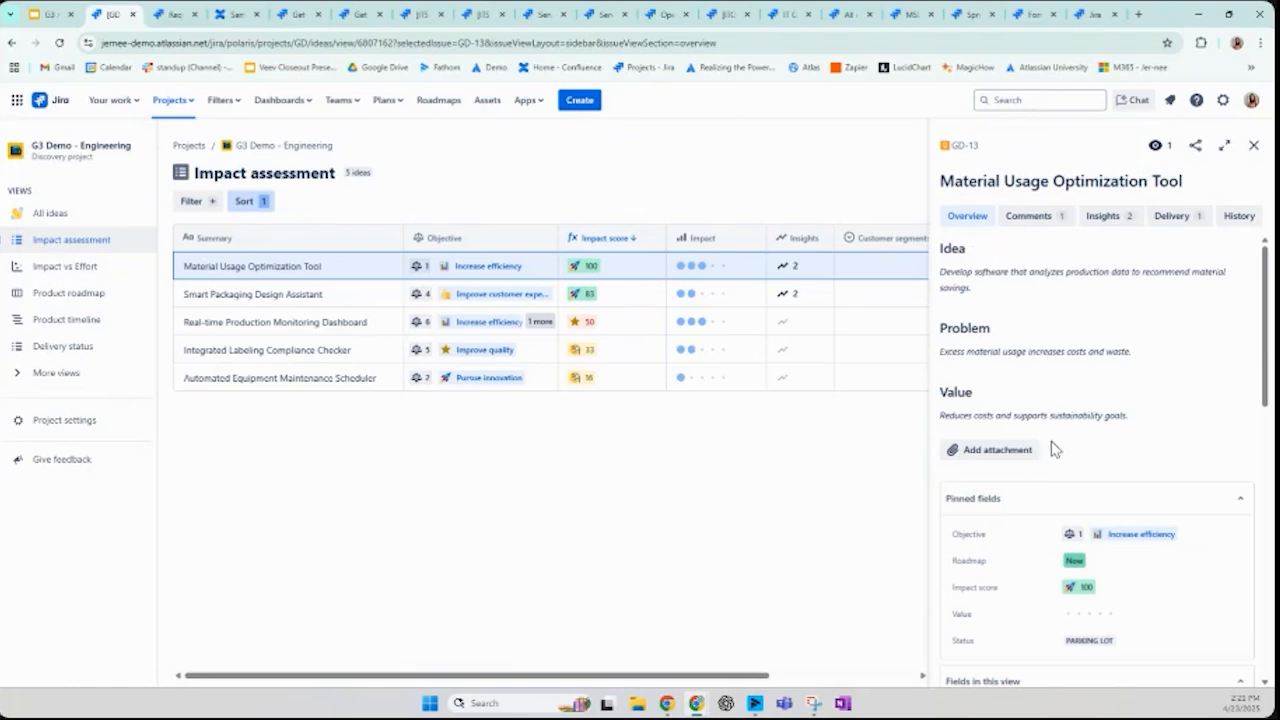
pyautogui.scroll(-5, 1063, 448)
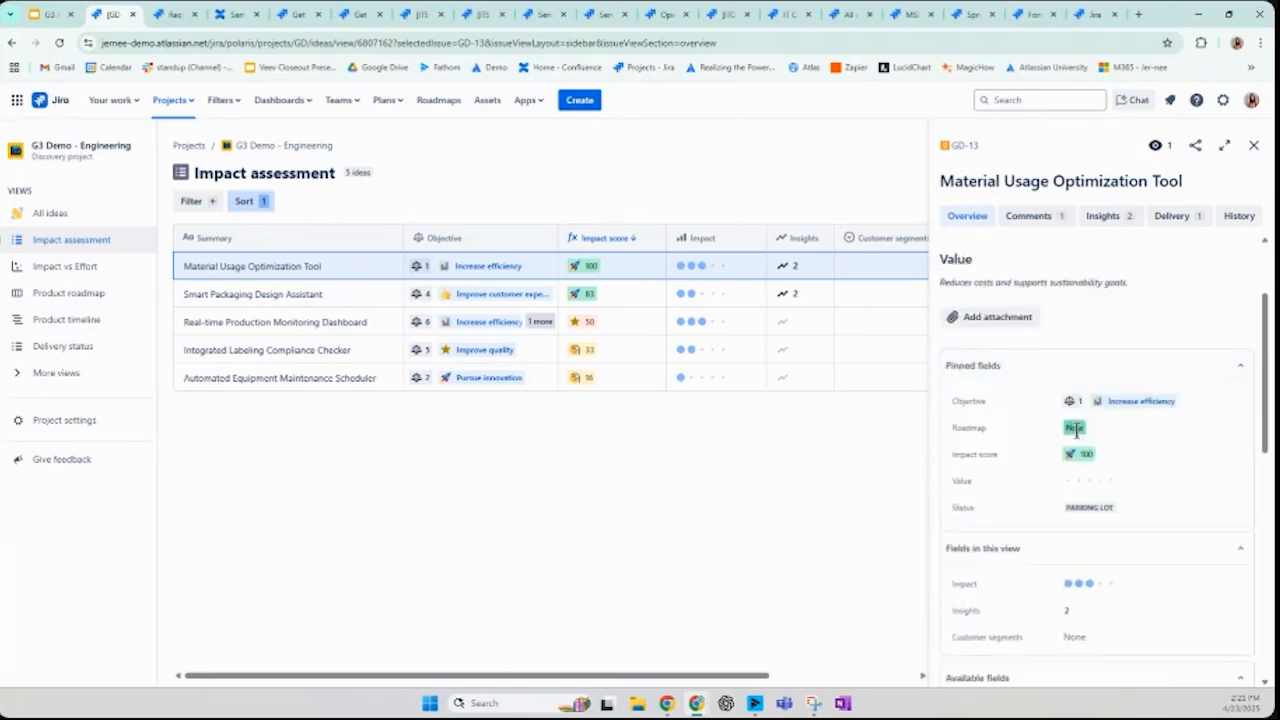
pyautogui.scroll(-2, 1055, 458)
pyautogui.scroll(4, 1055, 458)
pyautogui.scroll(5, 1055, 458)
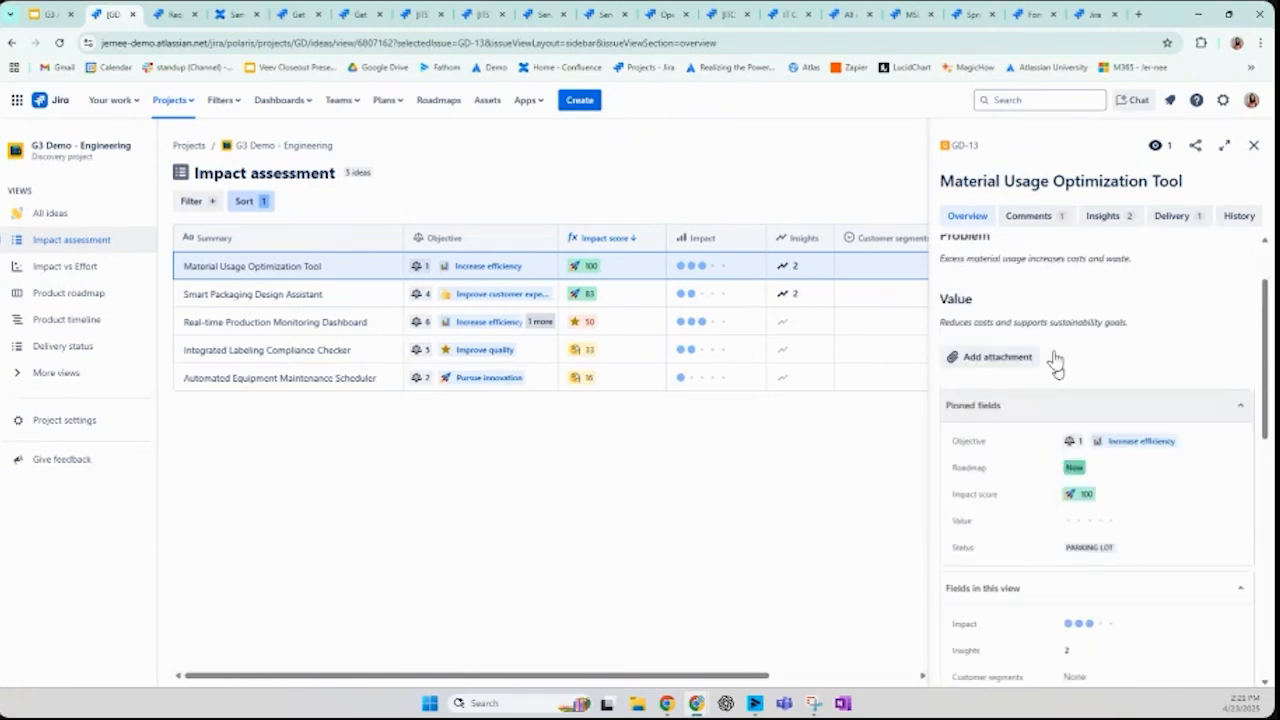
pyautogui.click(1040, 220)
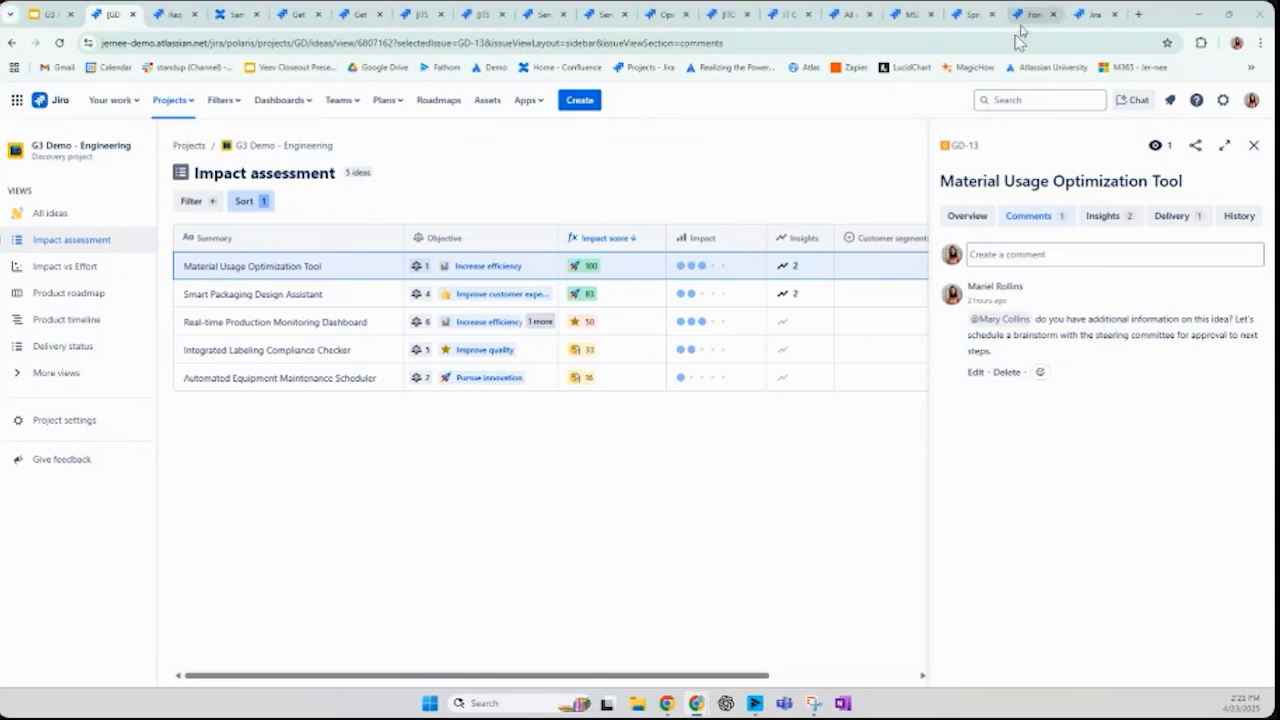
# From the idea's insights, open the Product requirements Confluence page in a new tab and view its version history
pyautogui.click(1106, 218)
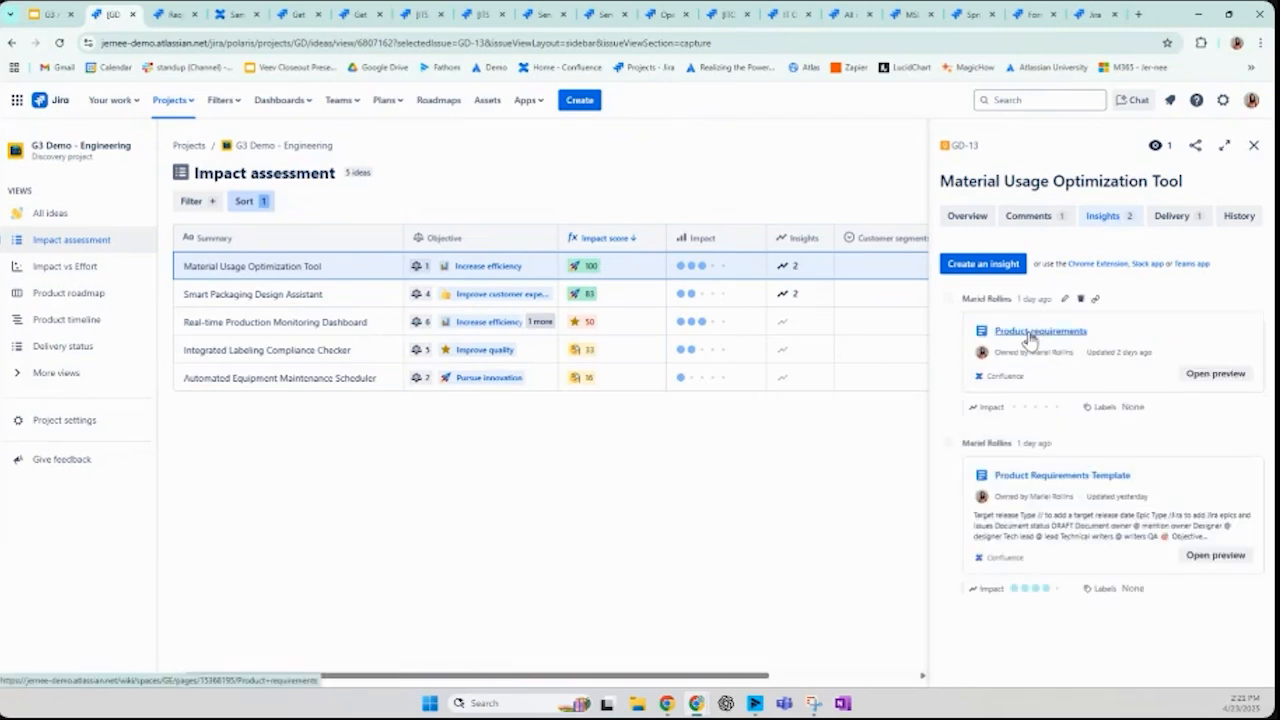
pyautogui.rightClick(1030, 340)
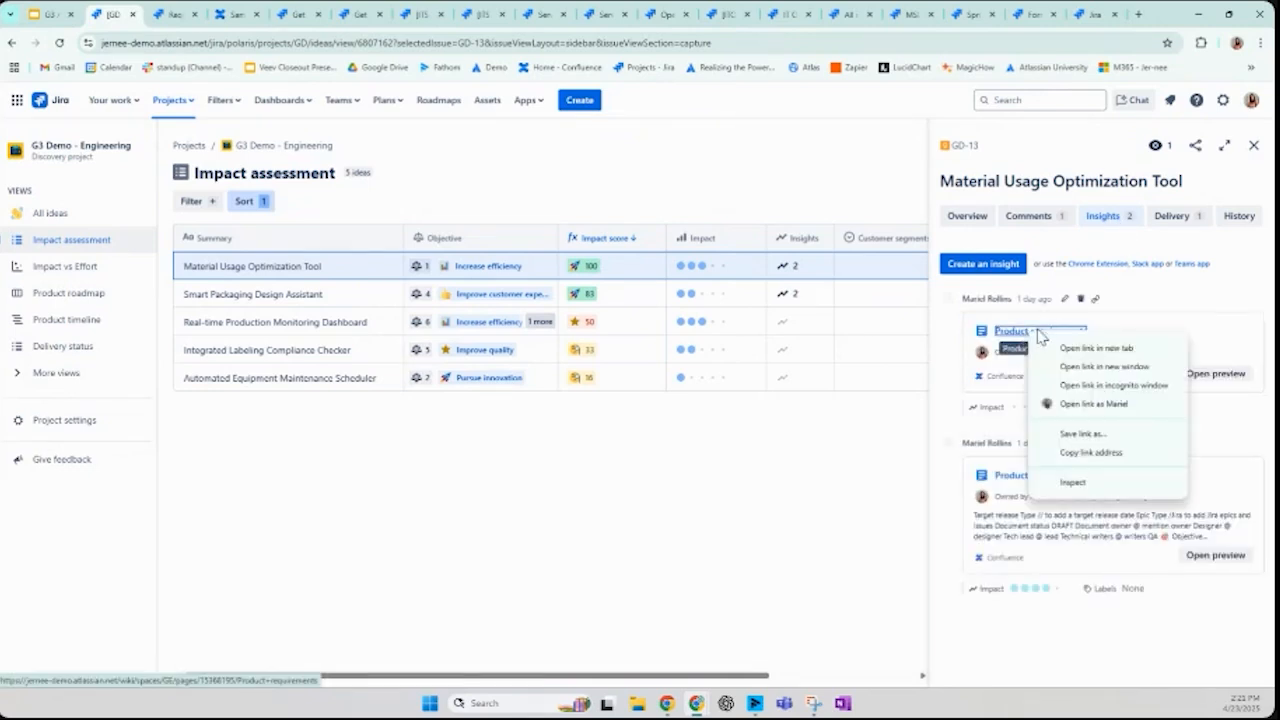
pyautogui.click(1078, 347)
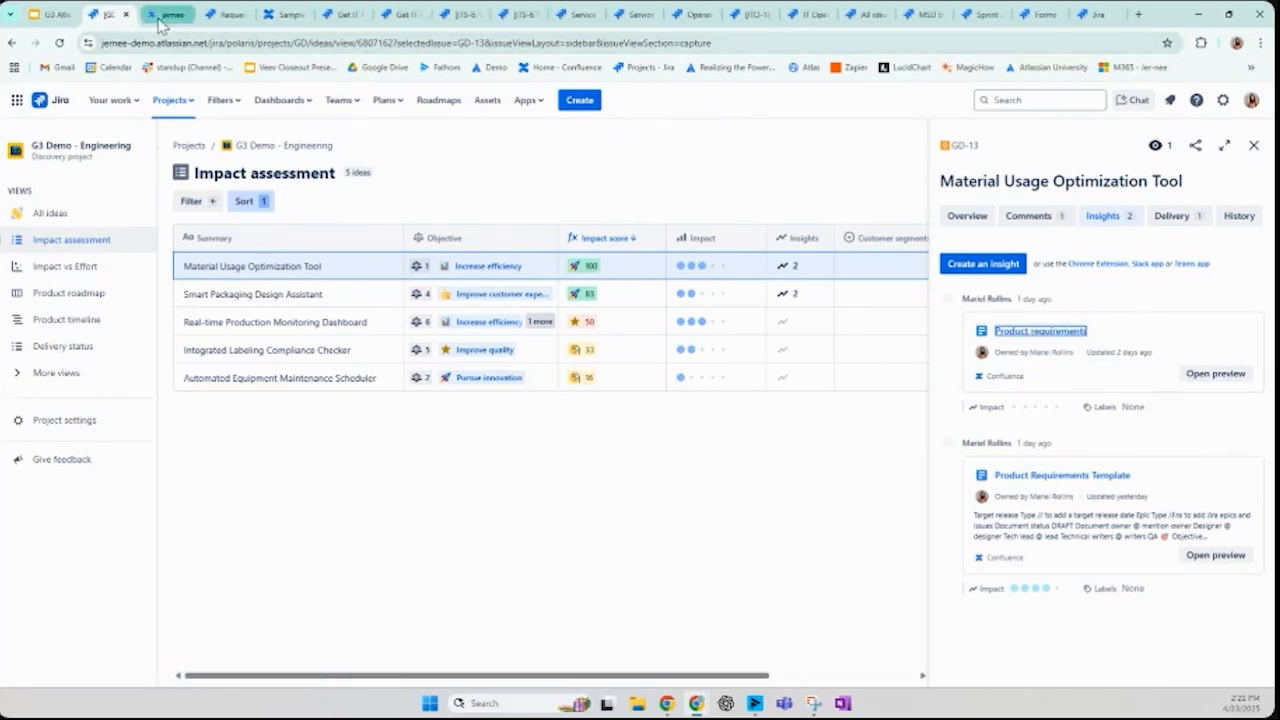
pyautogui.click(160, 22)
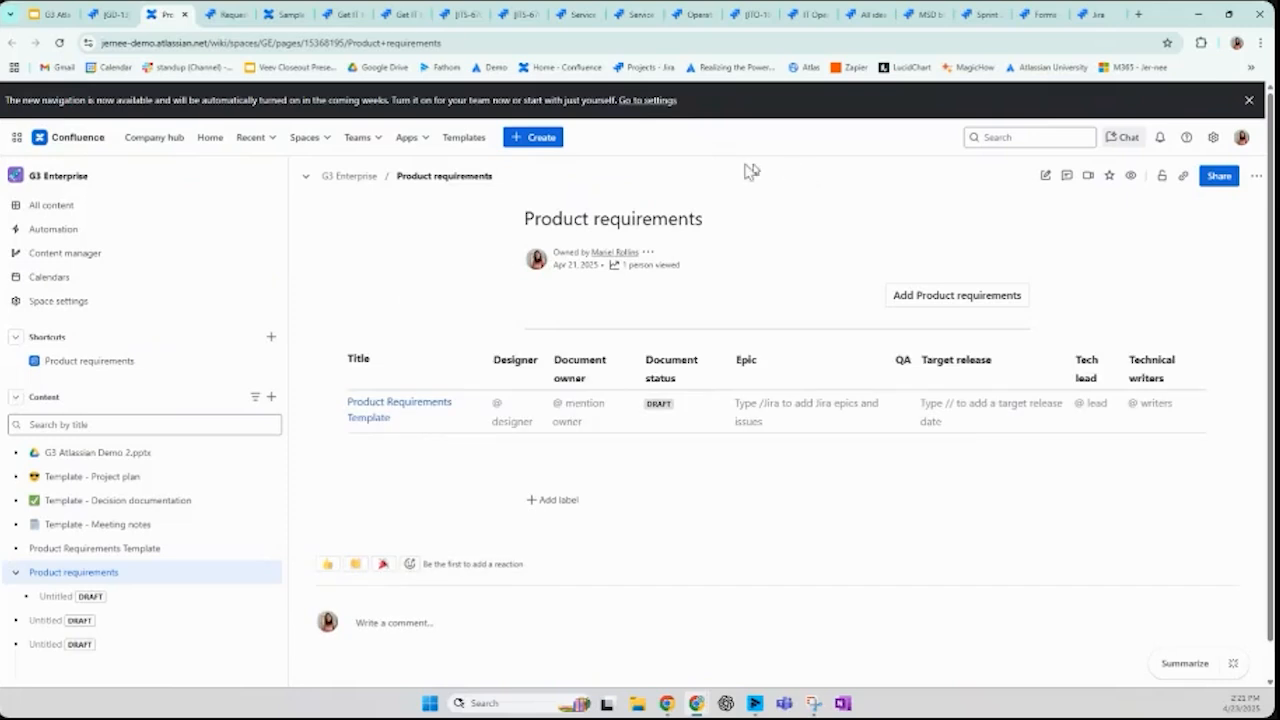
pyautogui.click(1256, 177)
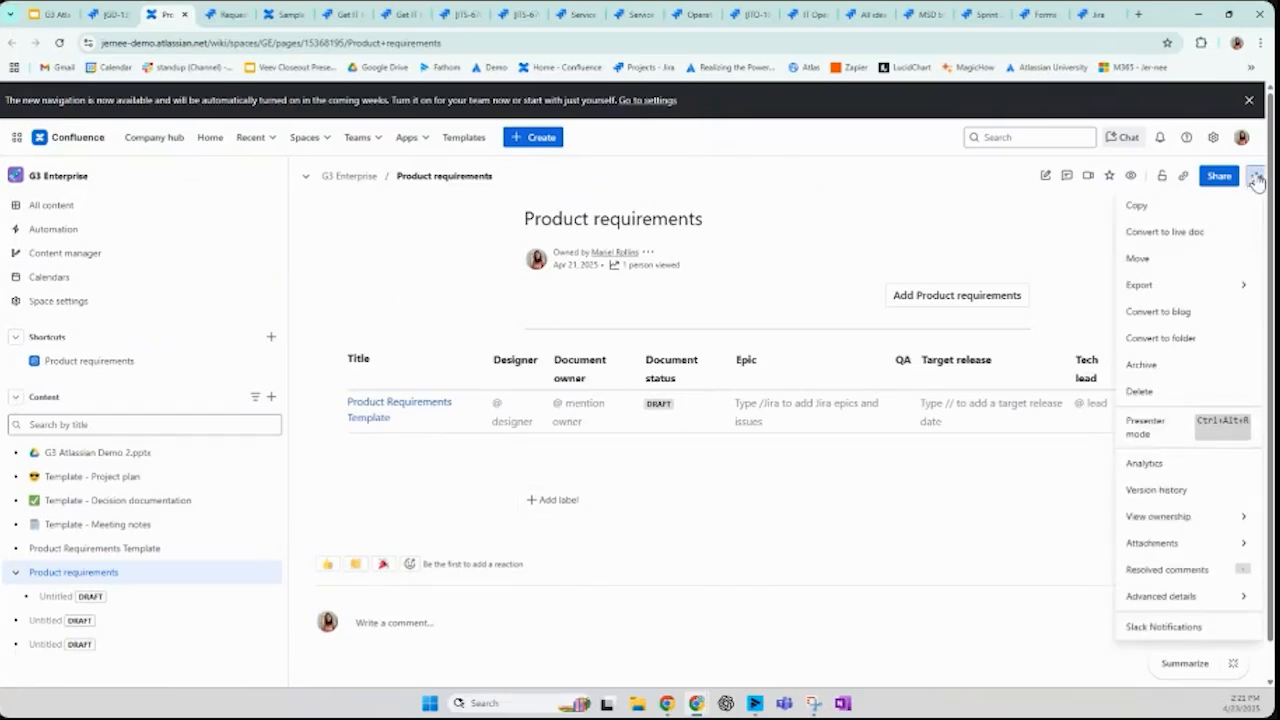
pyautogui.click(1156, 490)
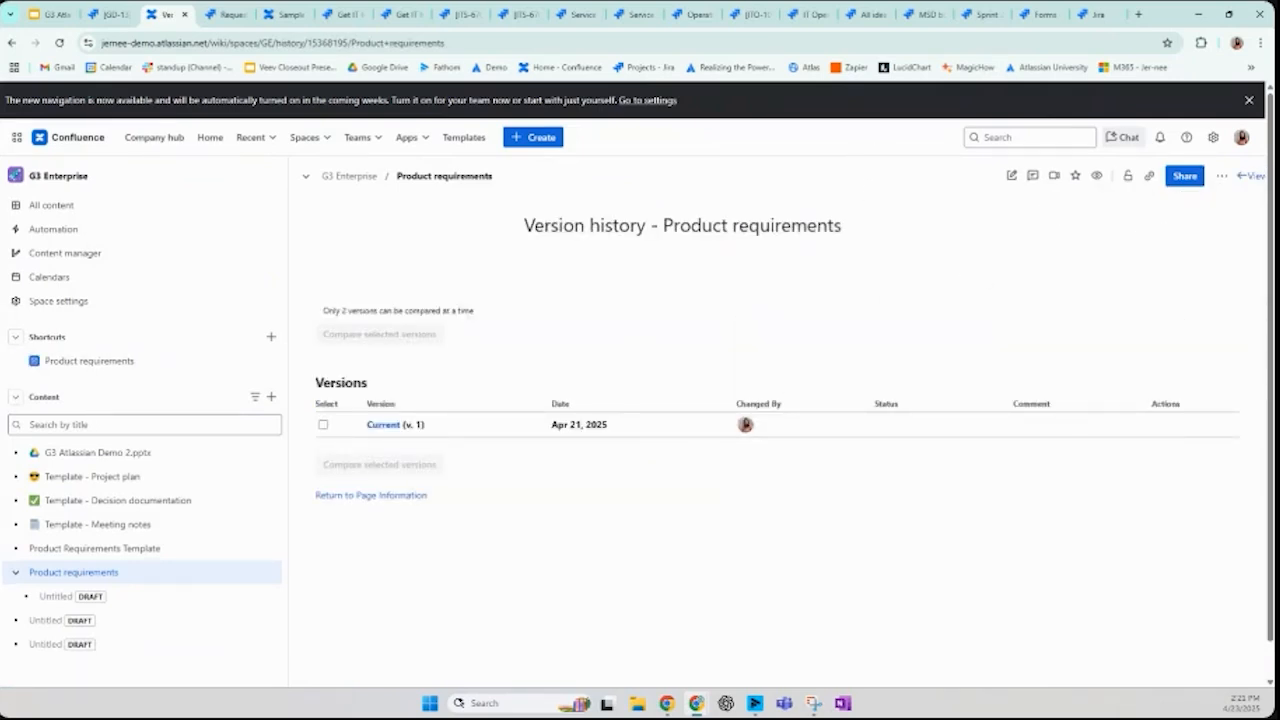
# Return to the idea's overview in Jira and open the Increase Product Efficiency goal linked in its available fields
pyautogui.click(108, 14)
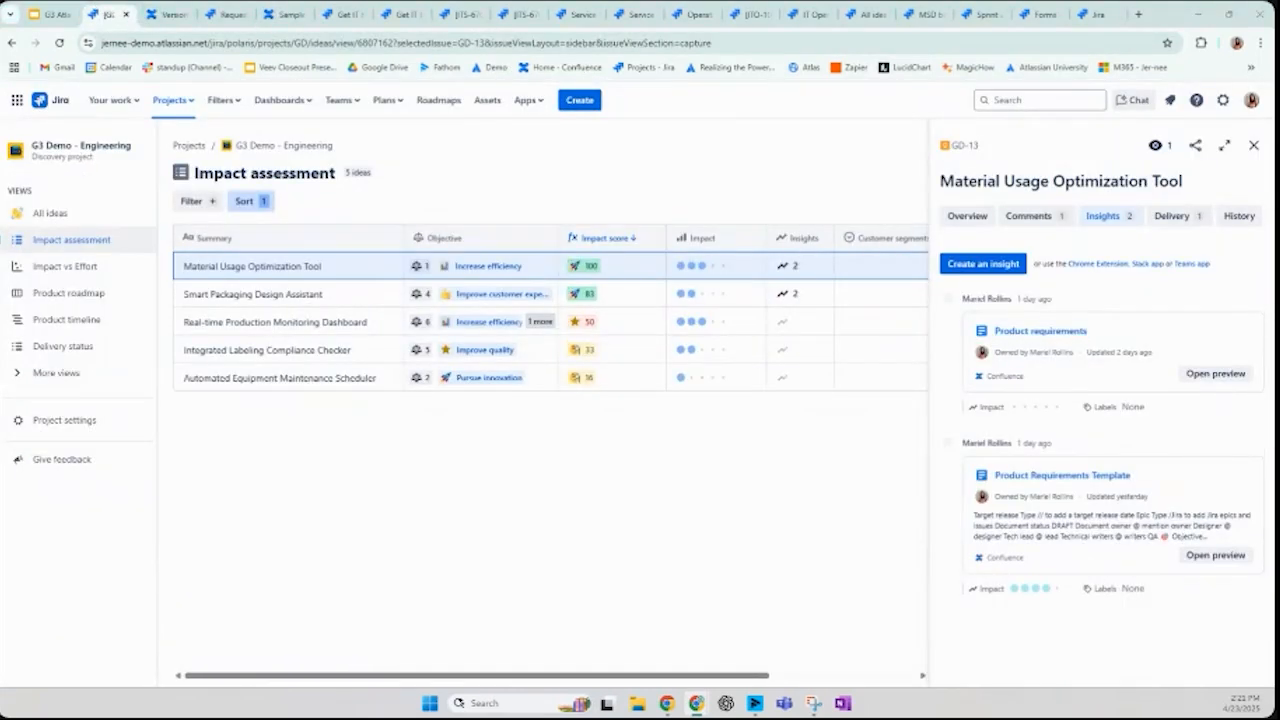
pyautogui.click(967, 220)
pyautogui.moveTo(1262, 290); pyautogui.dragTo(1262, 553)
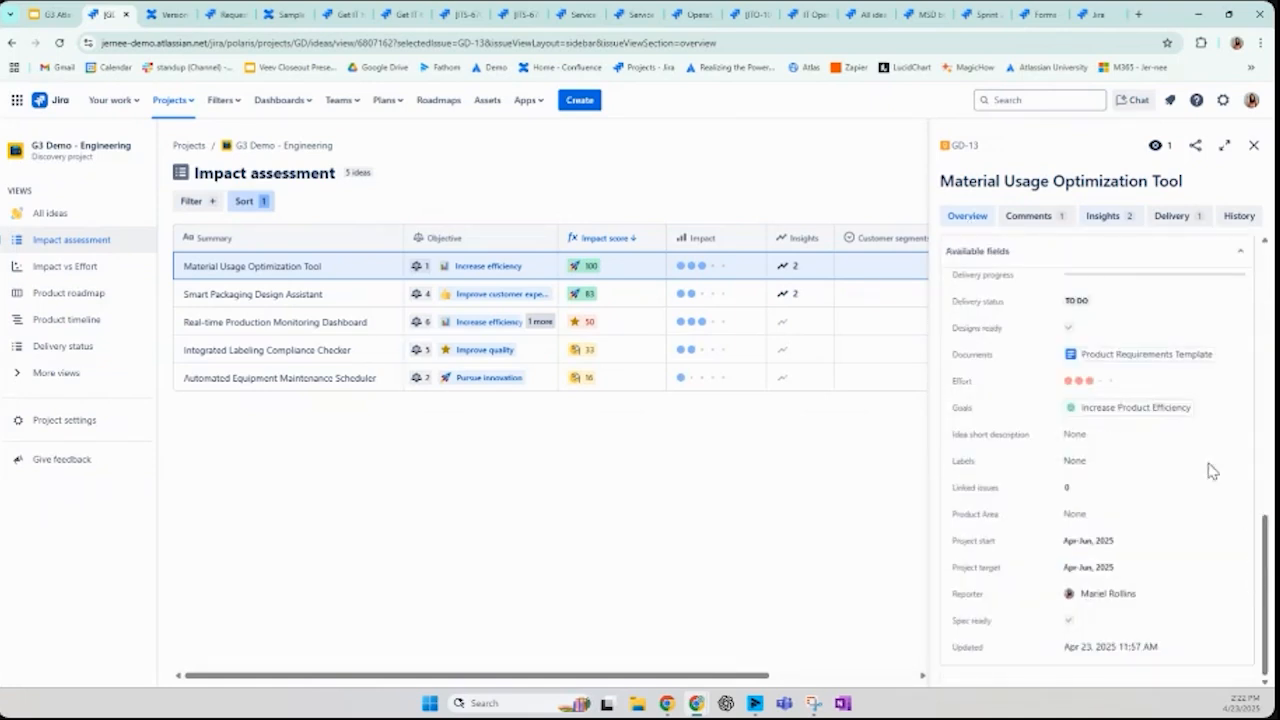
pyautogui.moveTo(1089, 413)
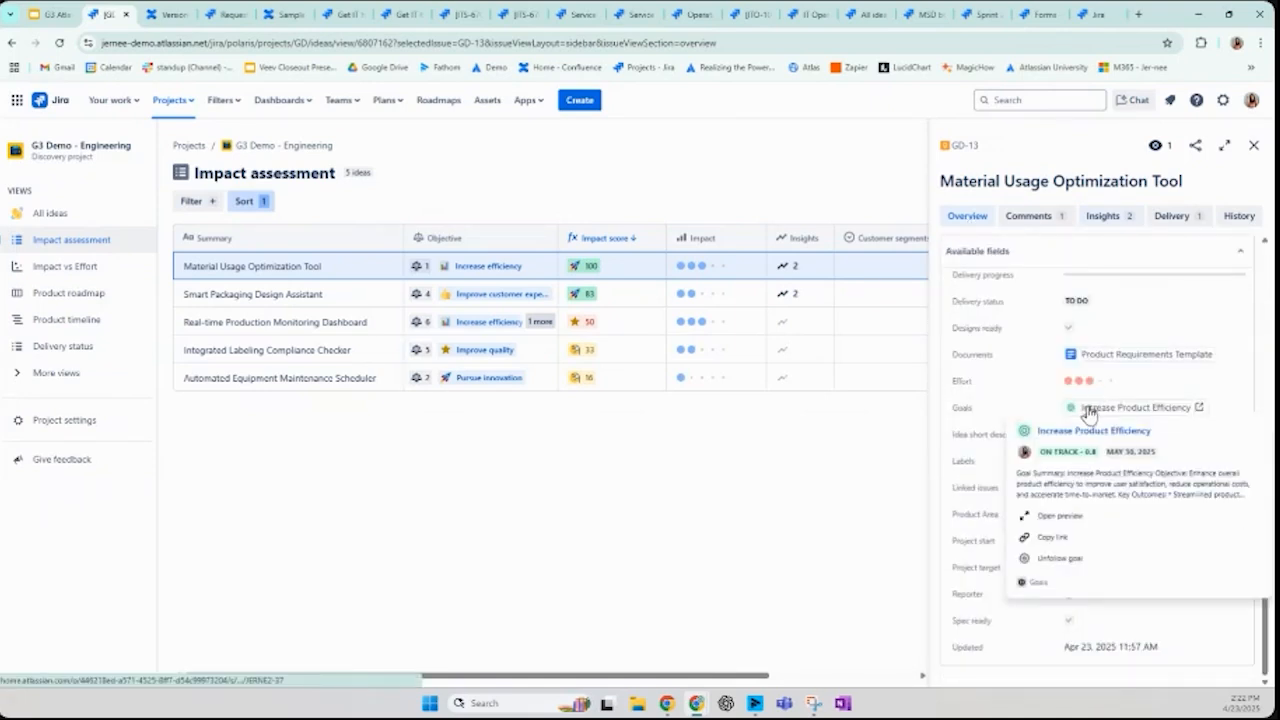
pyautogui.click(1201, 409)
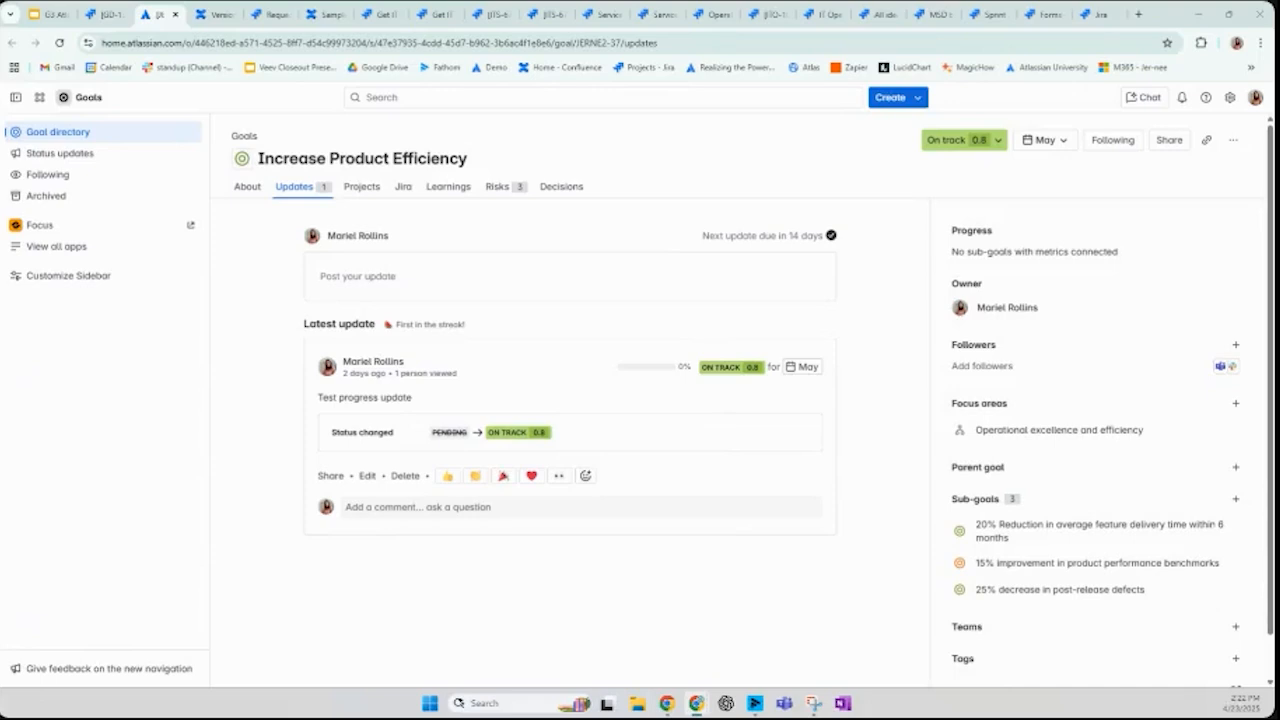
# Review the goal's sub-goals, contributing projects and contributing Jira issues, and return to the Impact assessment view with the idea details closed
pyautogui.click(103, 14)
pyautogui.click(148, 15)
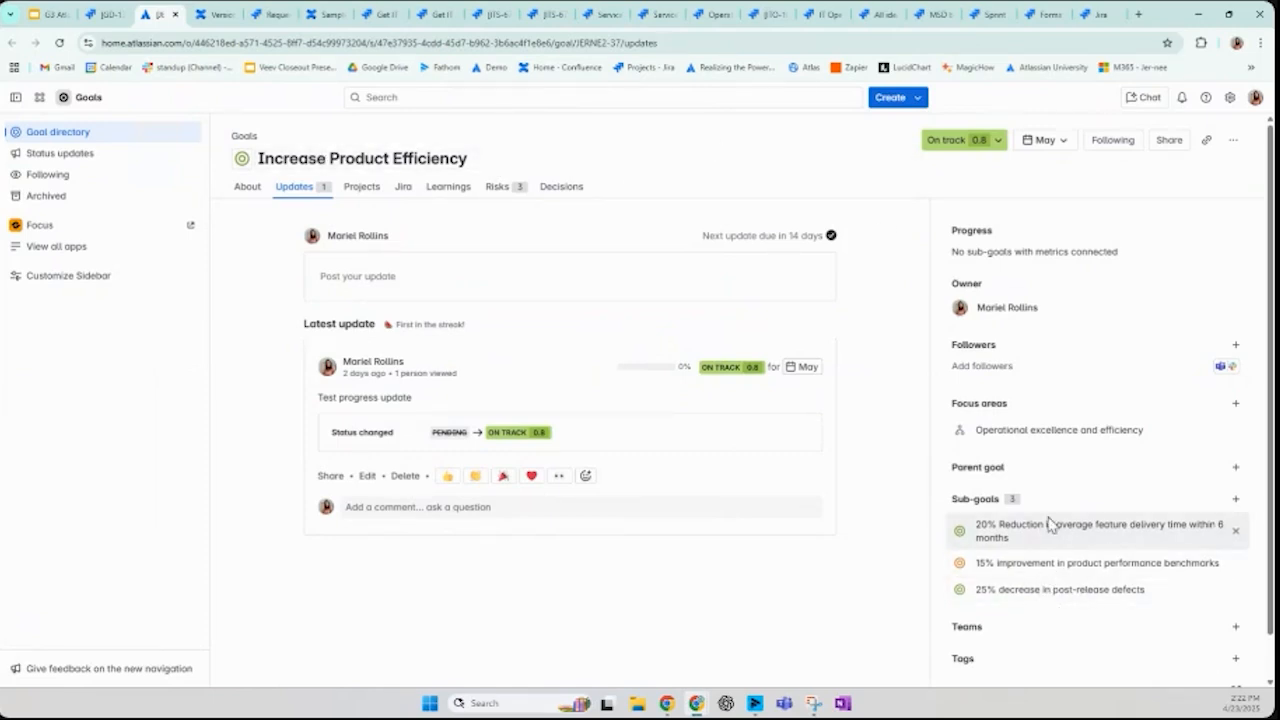
pyautogui.moveTo(1020, 537)
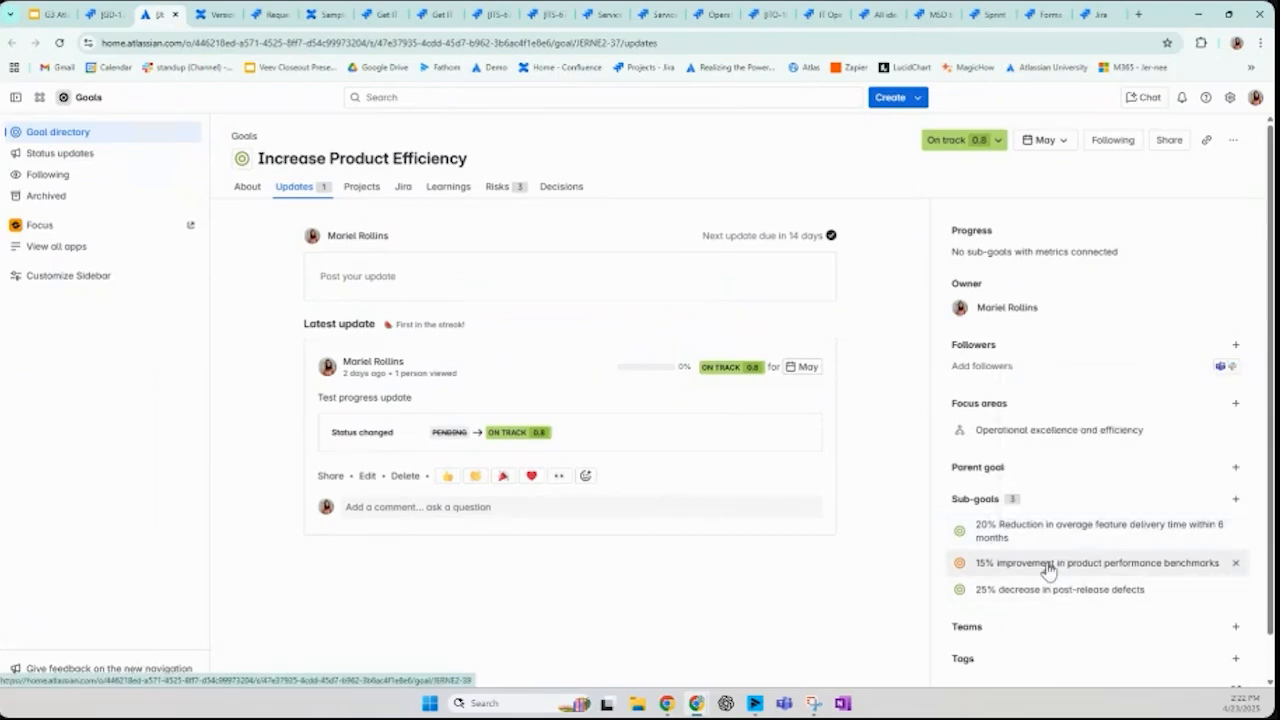
pyautogui.moveTo(1048, 568)
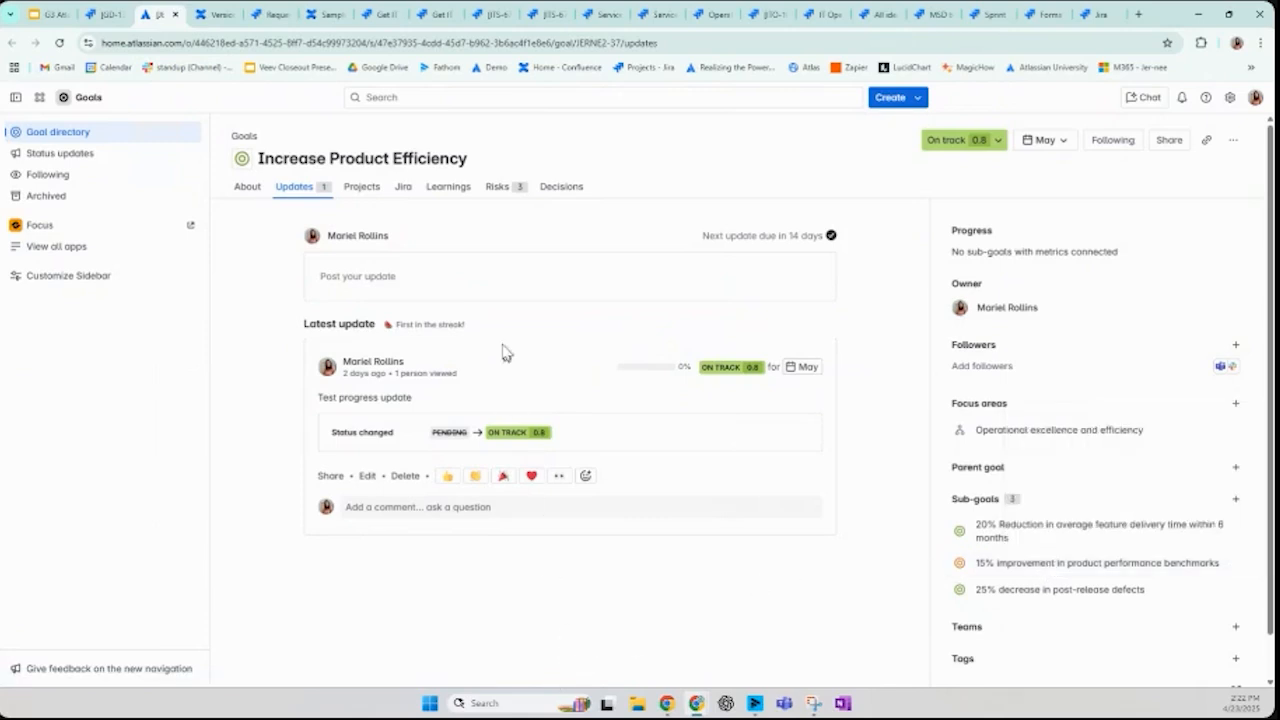
pyautogui.click(364, 194)
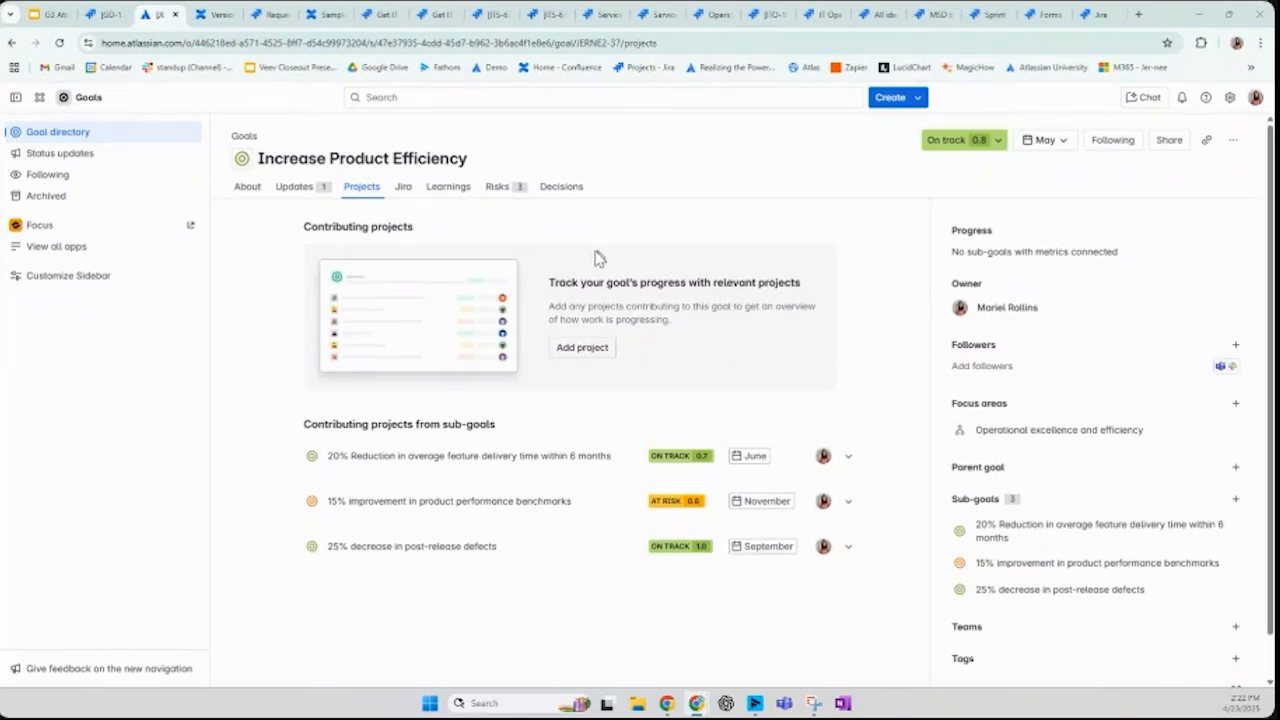
pyautogui.click(403, 190)
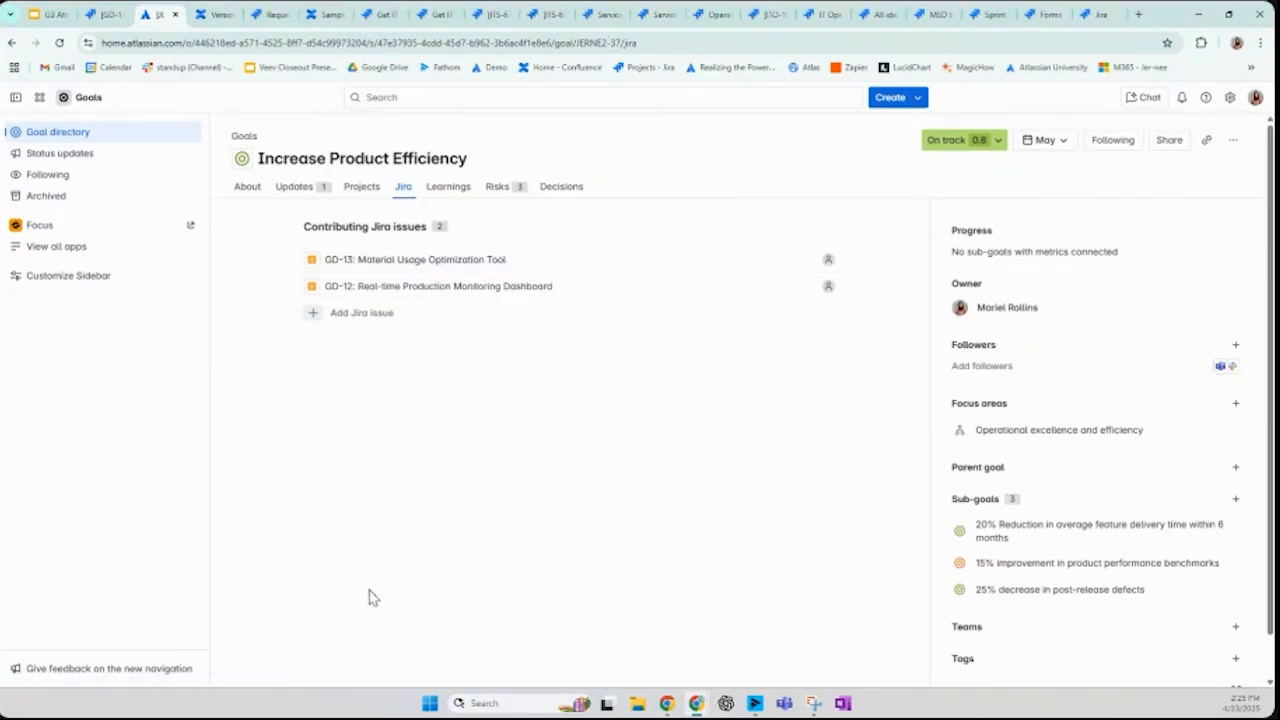
pyautogui.click(108, 14)
pyautogui.click(426, 519)
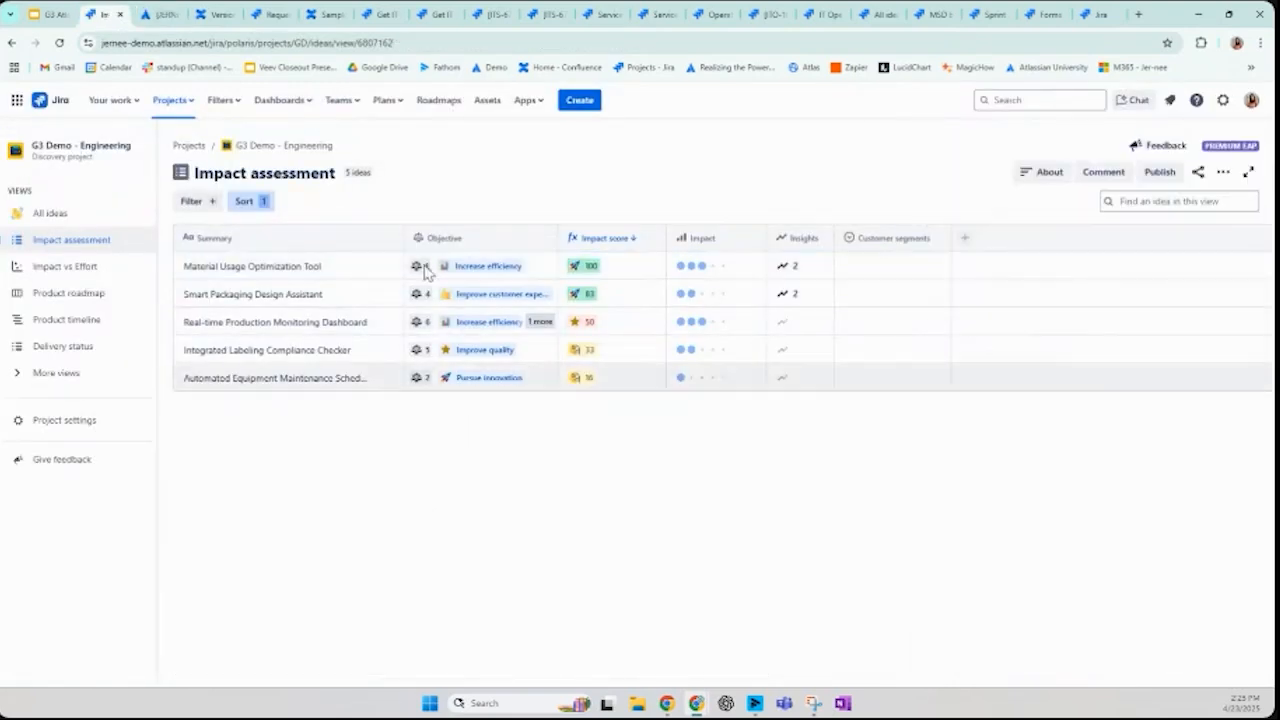
# Switch to the Google Slides presentation, advance to the Jira Project Management slide and open its linked sprint board in Jira
pyautogui.click(37, 17)
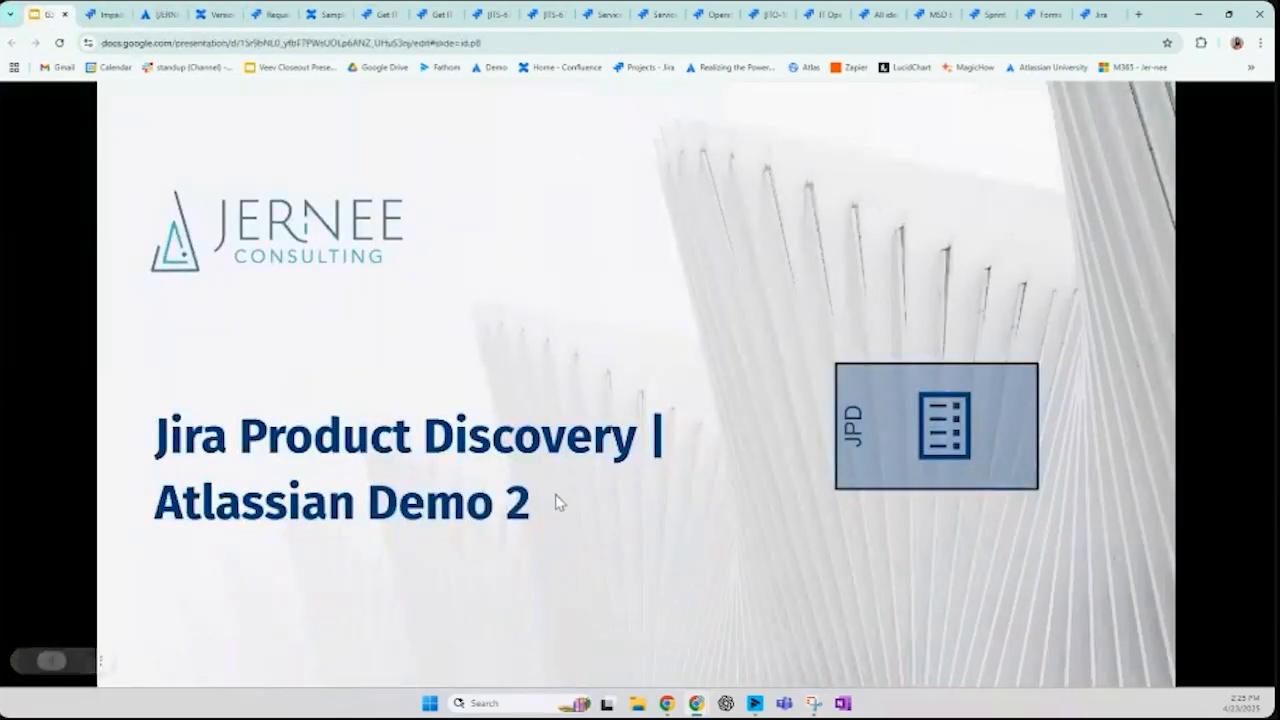
pyautogui.click(649, 306)
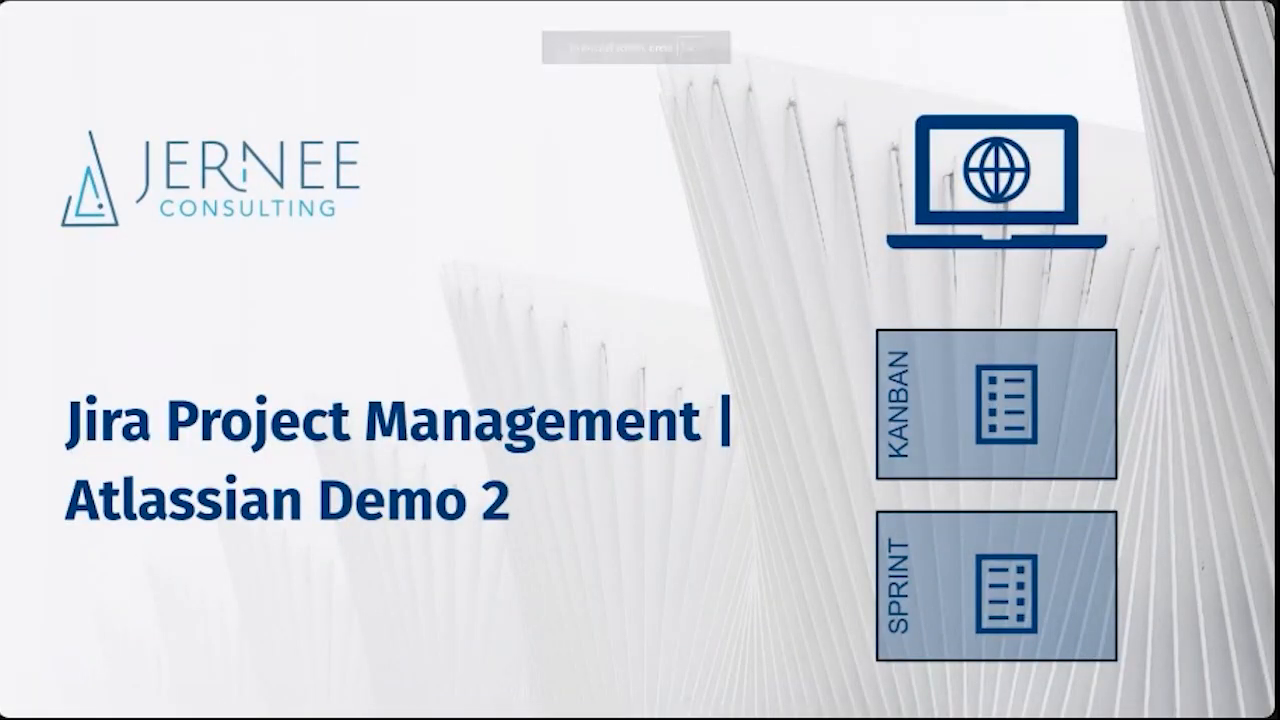
pyautogui.click(1052, 222)
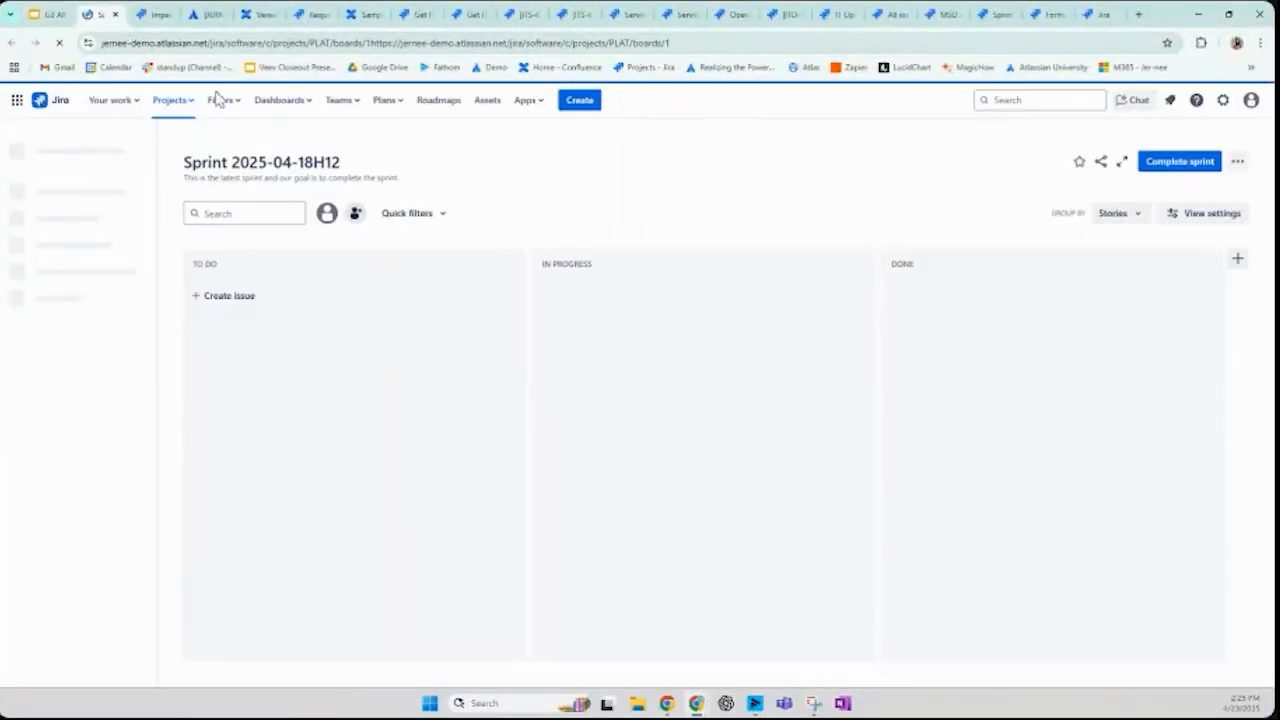
# Start creating a project, review the Kanban software development template and its team-managed and company-managed types, and return to the template
pyautogui.click(172, 100)
pyautogui.click(209, 538)
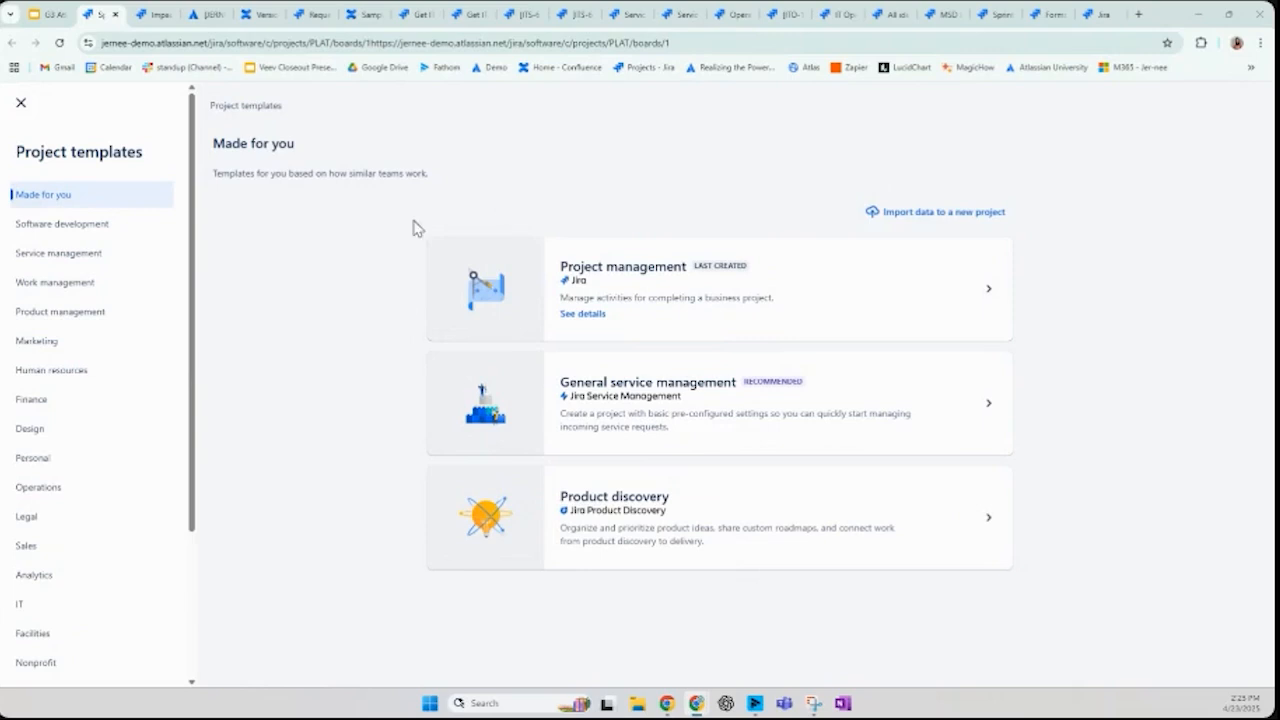
pyautogui.click(33, 228)
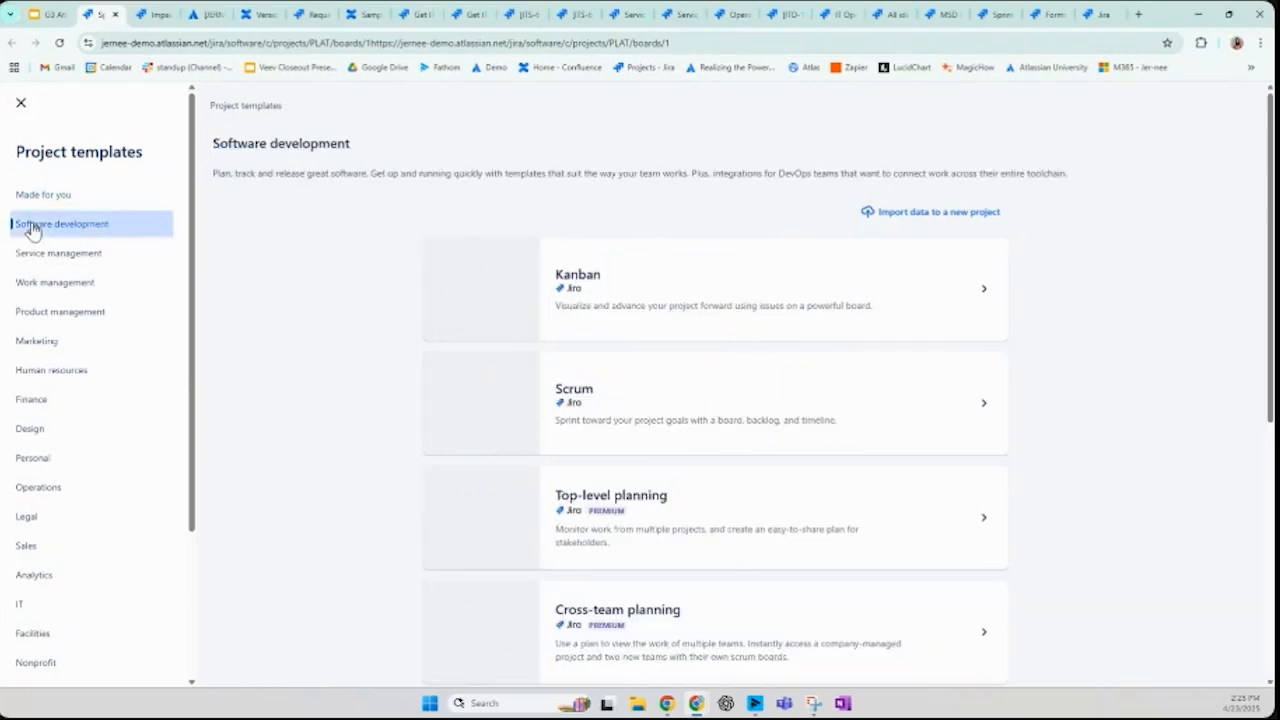
pyautogui.click(722, 318)
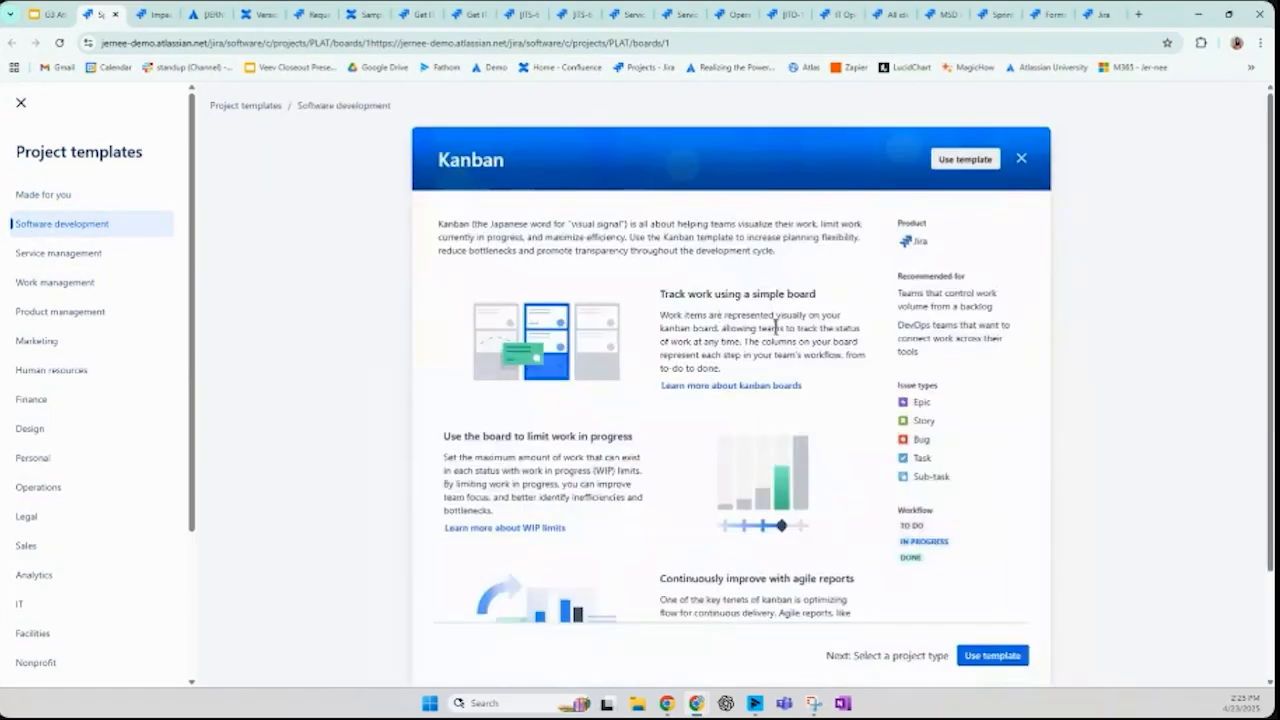
pyautogui.click(985, 655)
pyautogui.scroll(-3, 388, 376)
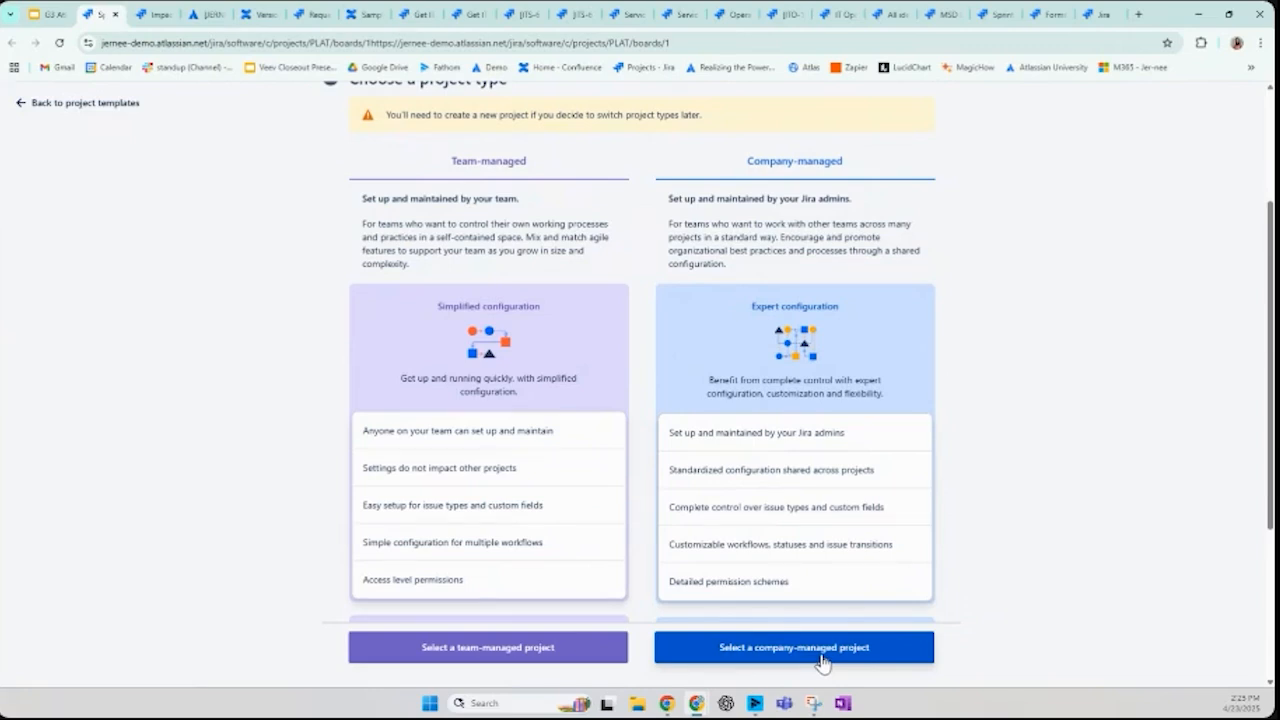
pyautogui.click(90, 104)
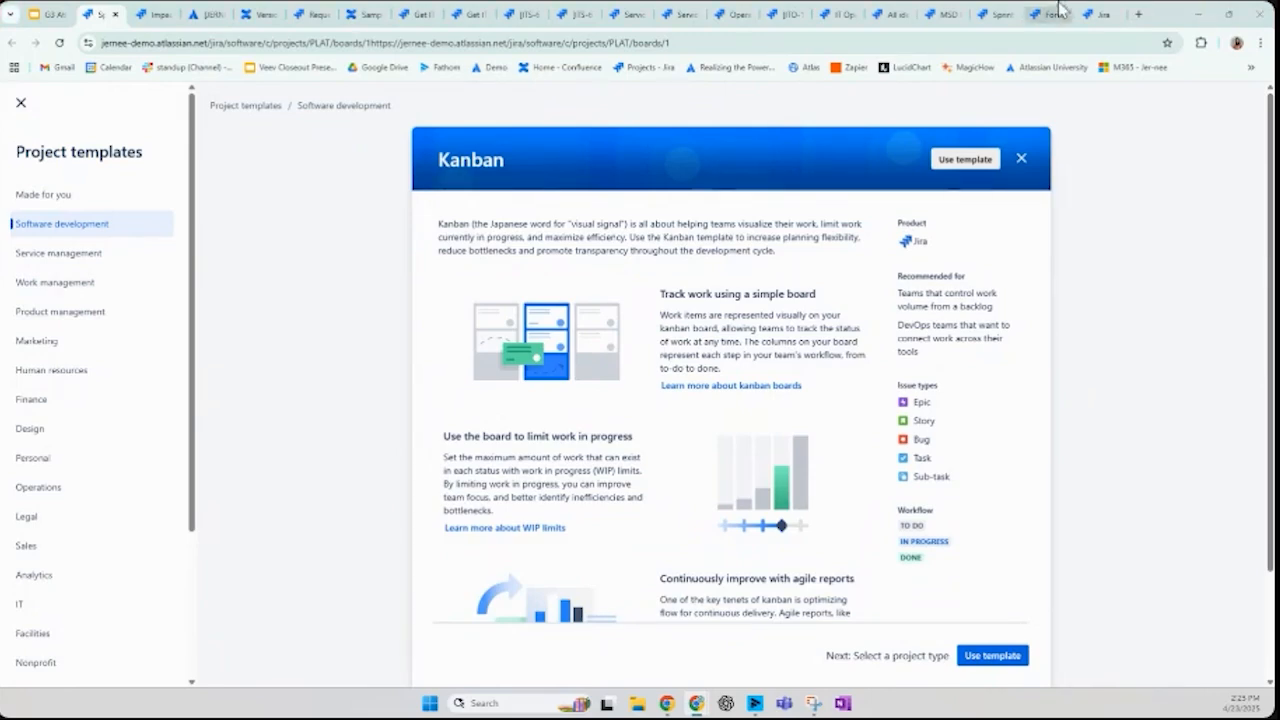
# Find the open MSD Kanban board and place it in its own window side by side with the PLAT sprint board
pyautogui.click(780, 14)
pyautogui.click(831, 22)
pyautogui.click(872, 20)
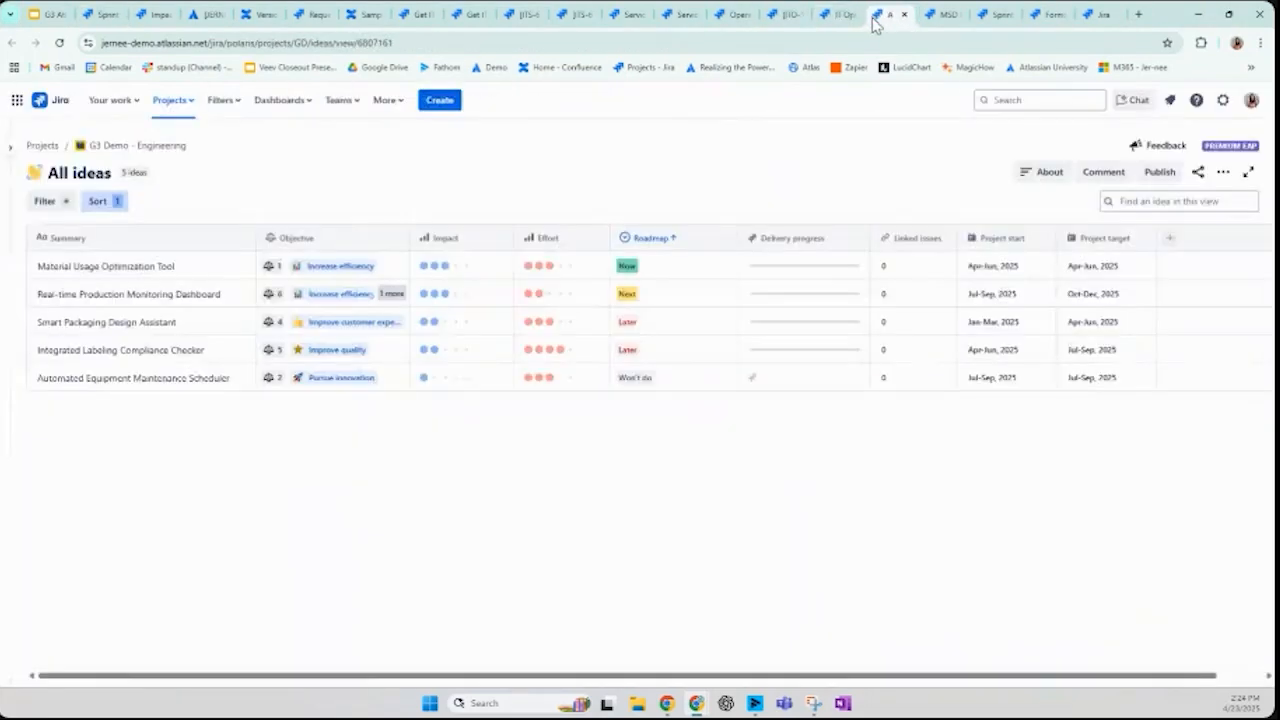
pyautogui.click(944, 22)
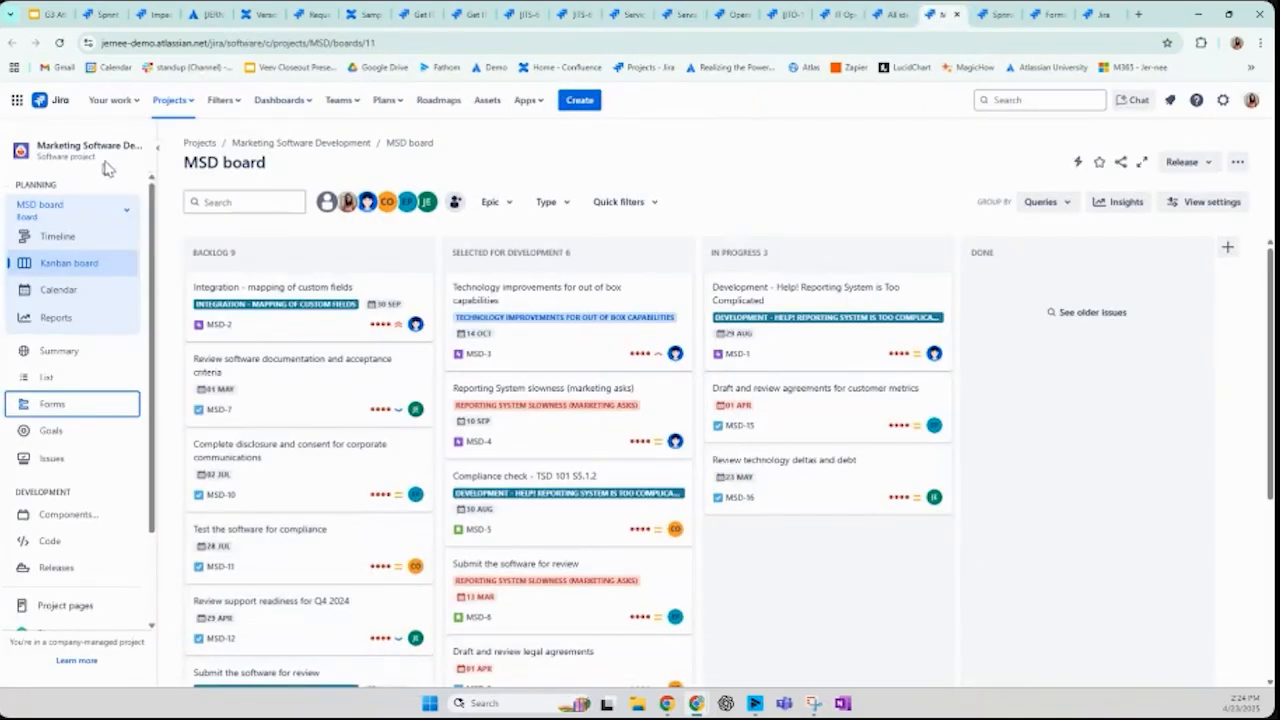
pyautogui.moveTo(938, 18); pyautogui.dragTo(3, 320)
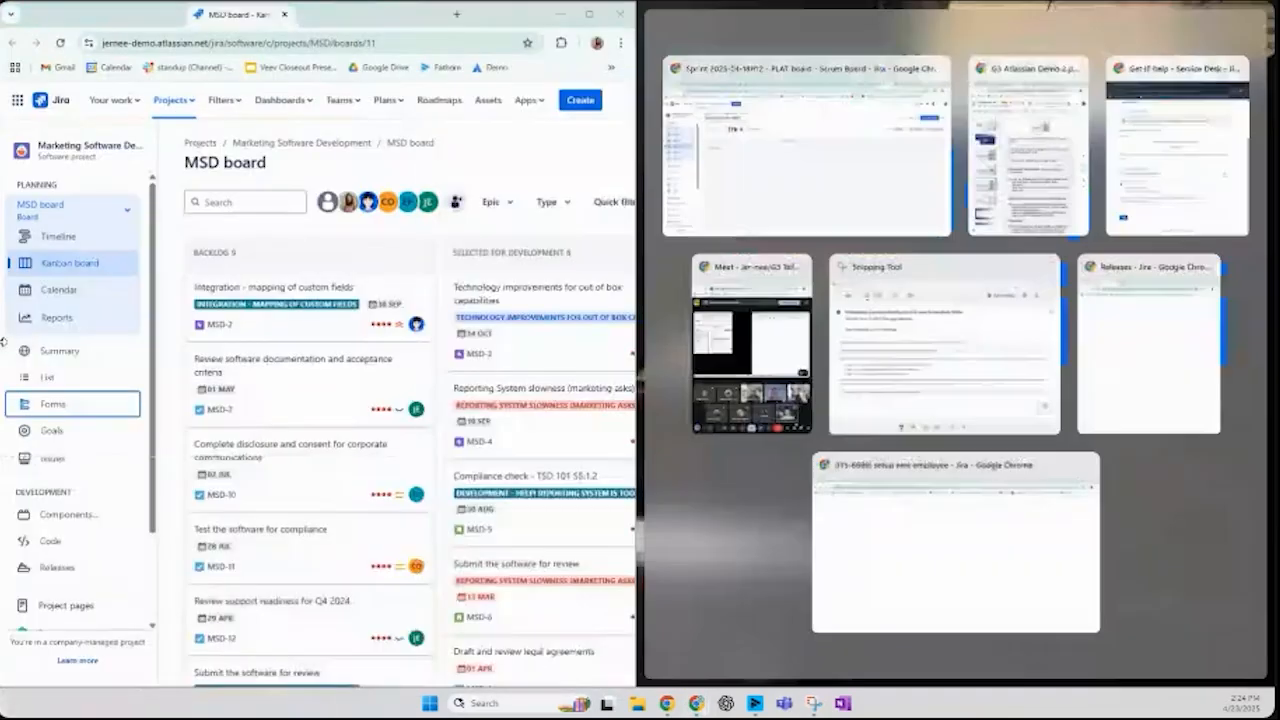
pyautogui.click(834, 224)
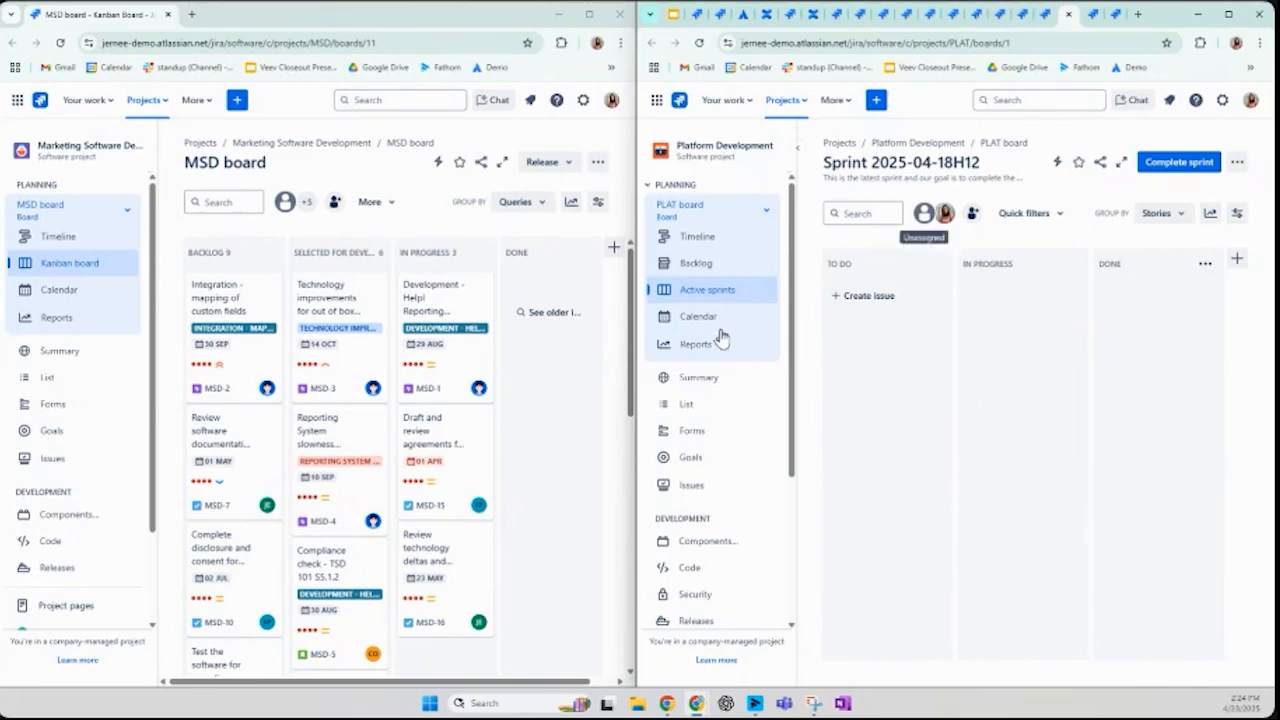
# Open the Platform Development backlog and collapse the first four expanded sprints in the list
pyautogui.click(694, 266)
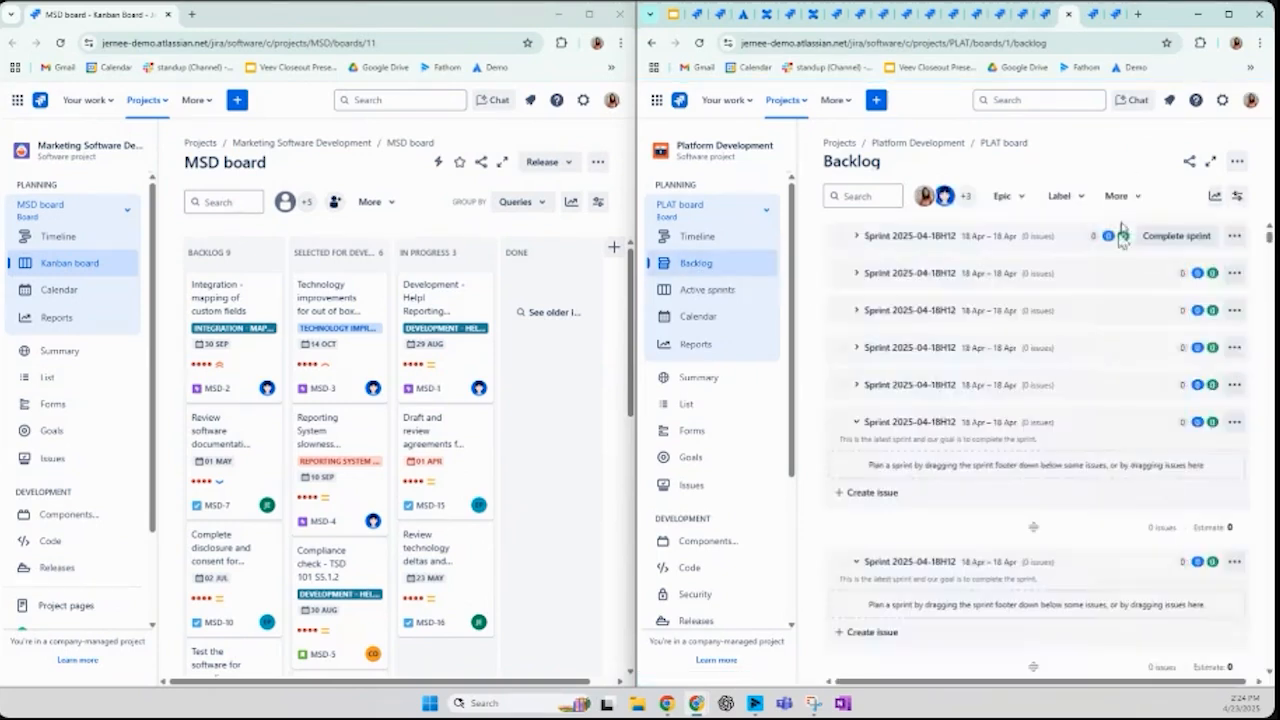
pyautogui.moveTo(1269, 239)
pyautogui.mouseDown()
pyautogui.moveTo(1265, 495)
pyautogui.moveTo(1268, 232)
pyautogui.mouseUp()
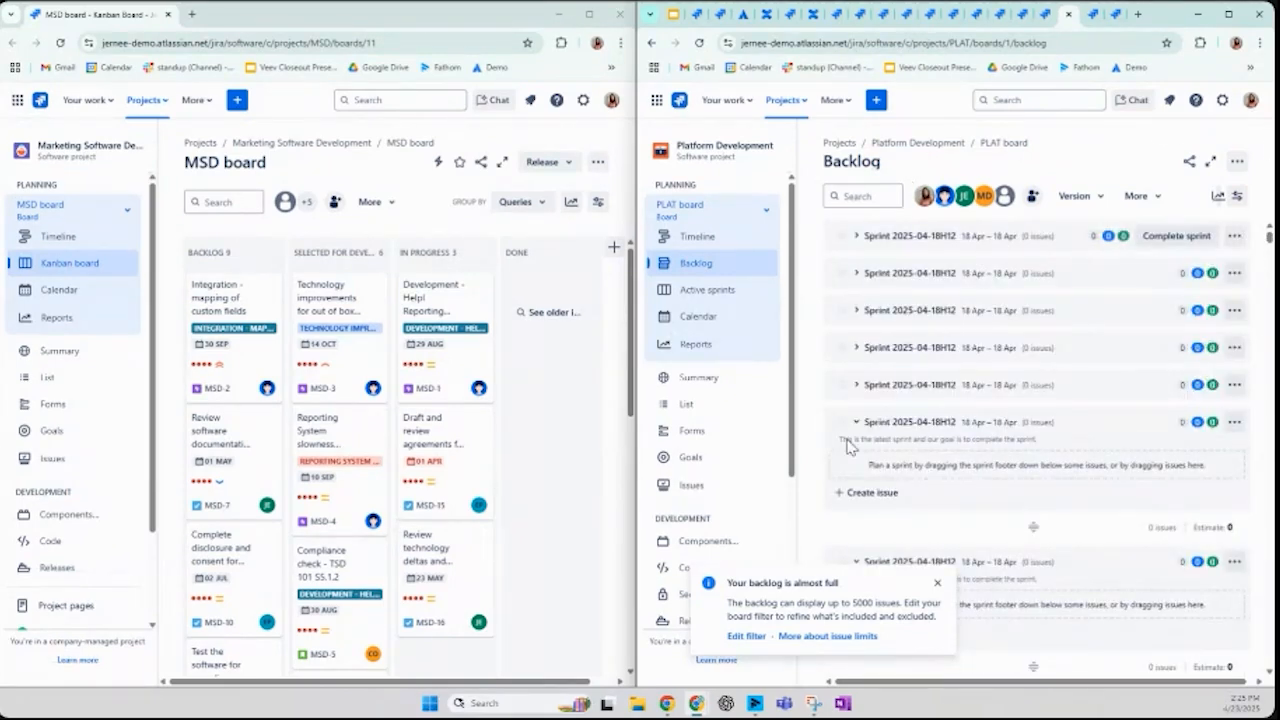
pyautogui.click(857, 423)
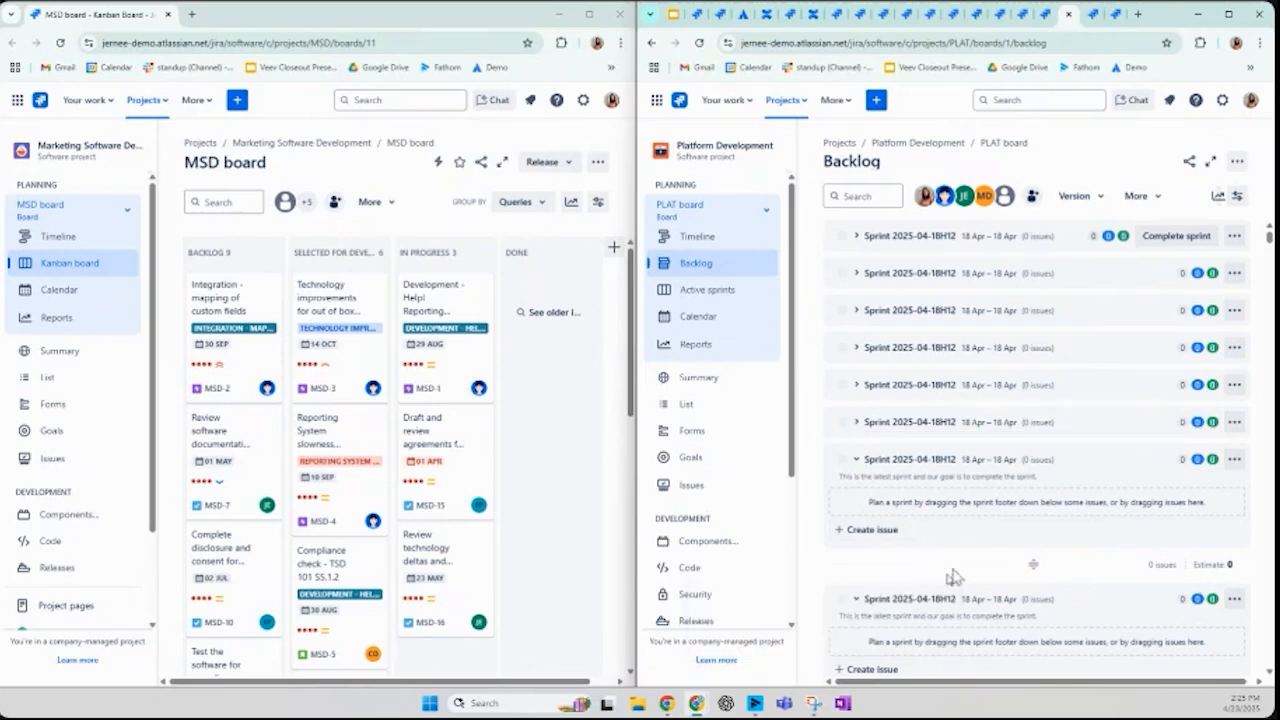
pyautogui.click(856, 460)
pyautogui.click(855, 496)
pyautogui.click(855, 534)
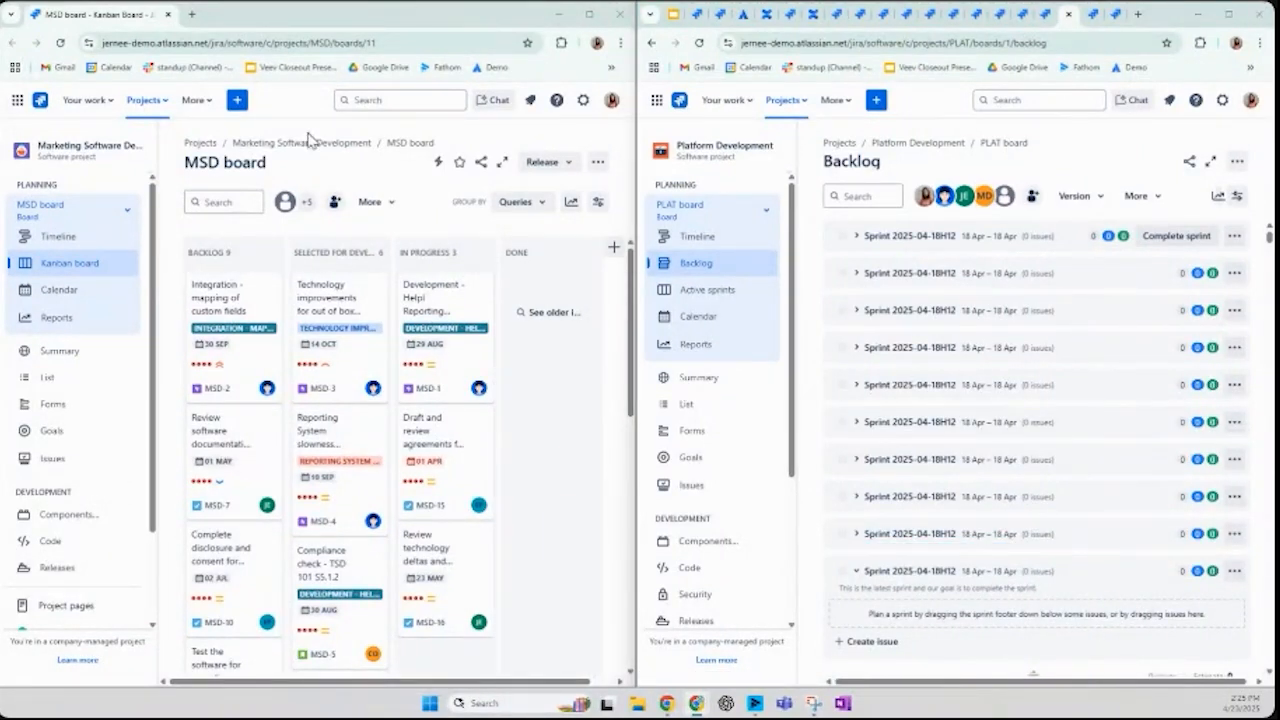
# Open the Cumulative Flow Diagram from Marketing Software Development's reports and the Velocity Chart from Platform Development's reports
pyautogui.click(56, 325)
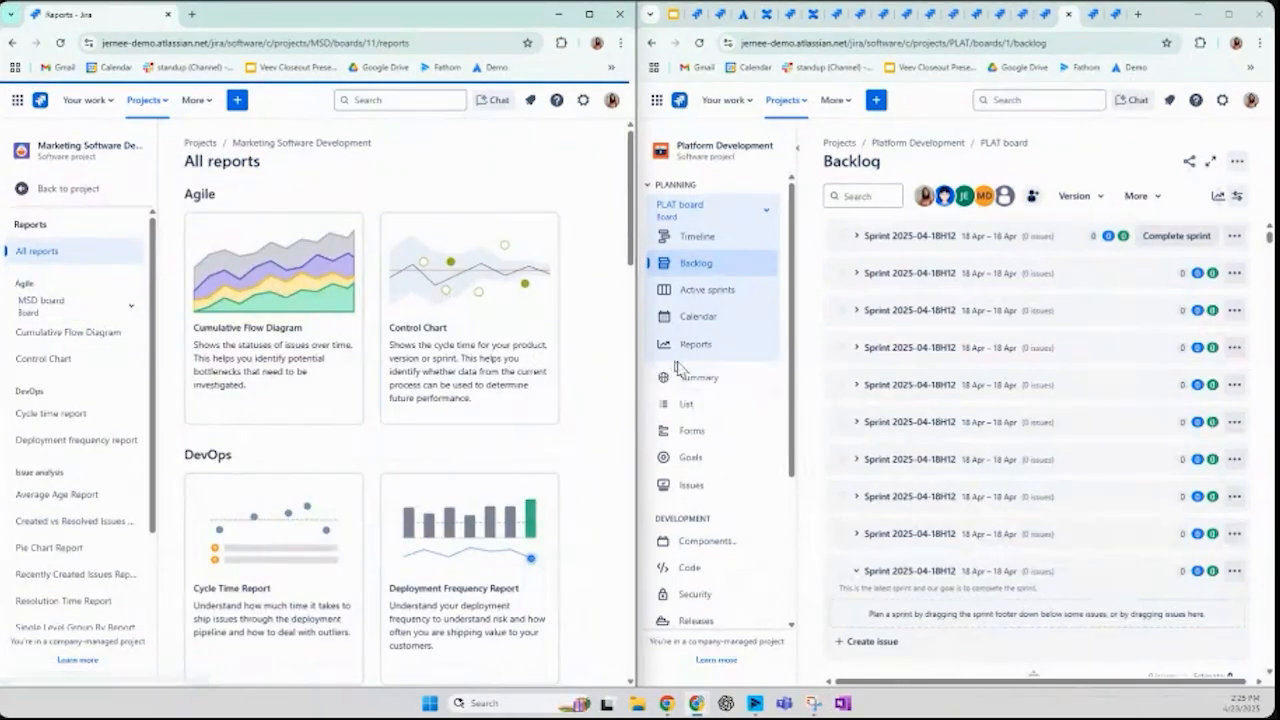
pyautogui.click(697, 350)
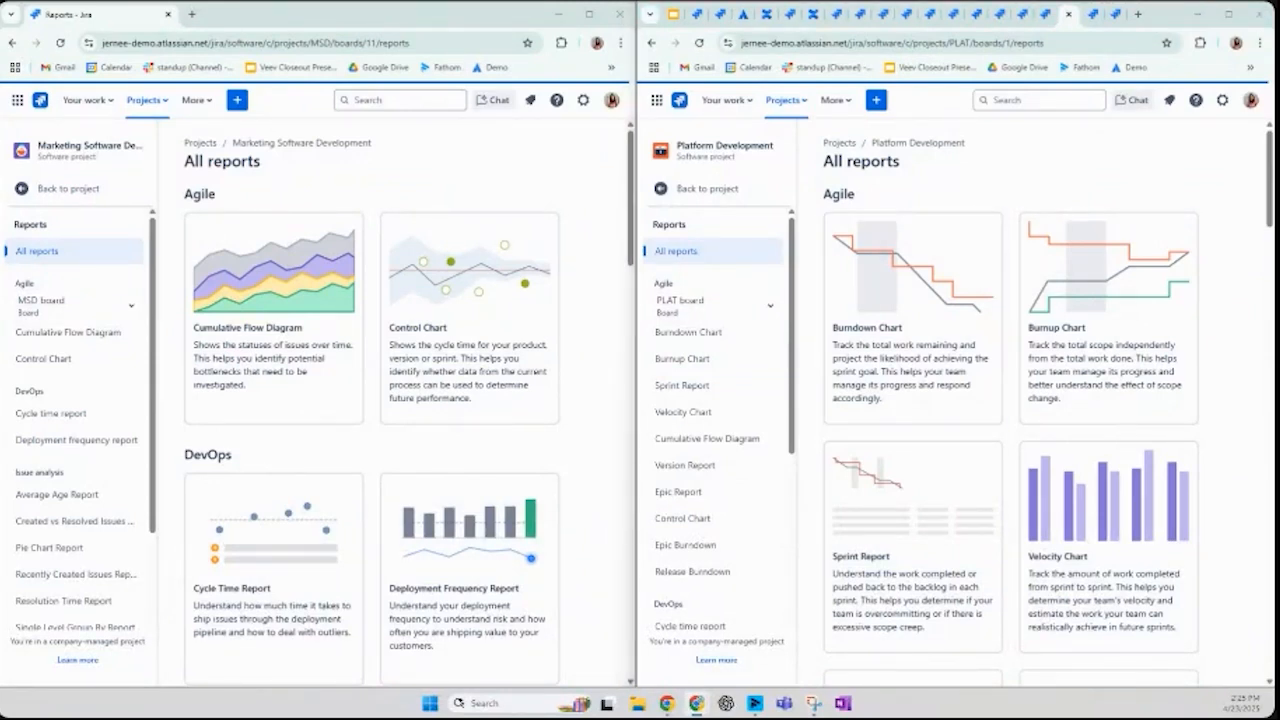
pyautogui.click(283, 367)
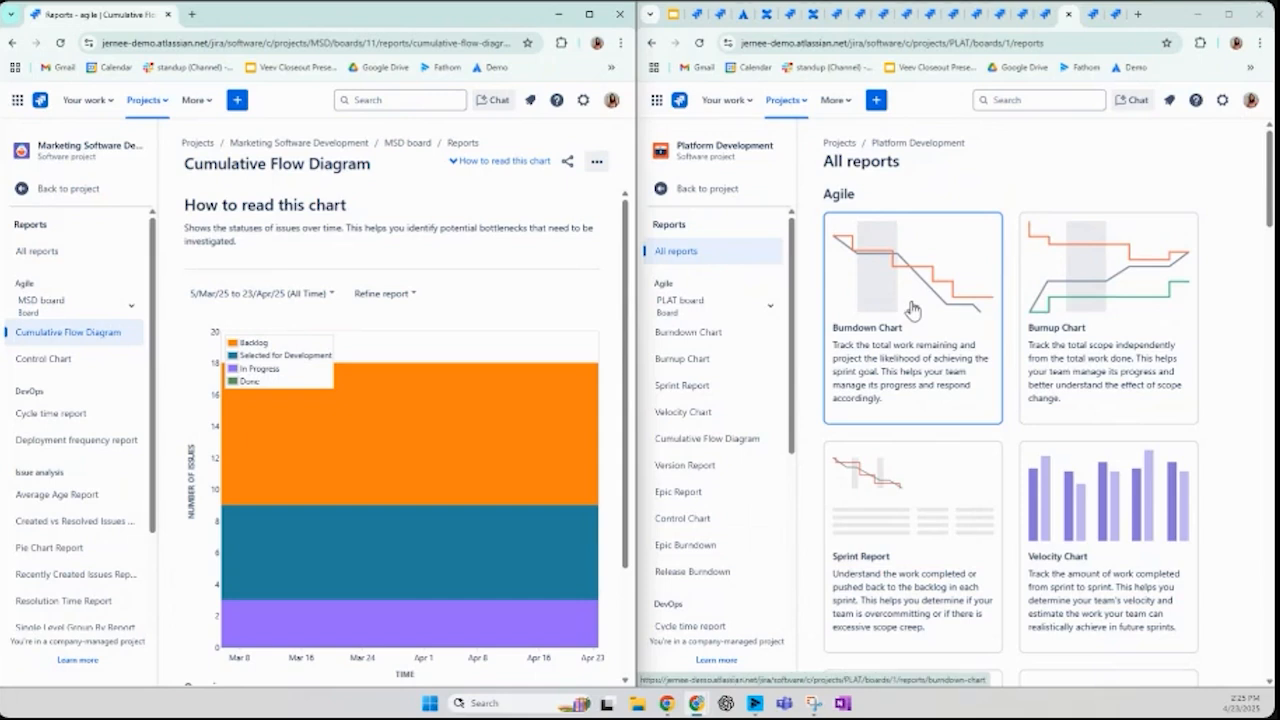
pyautogui.click(1124, 535)
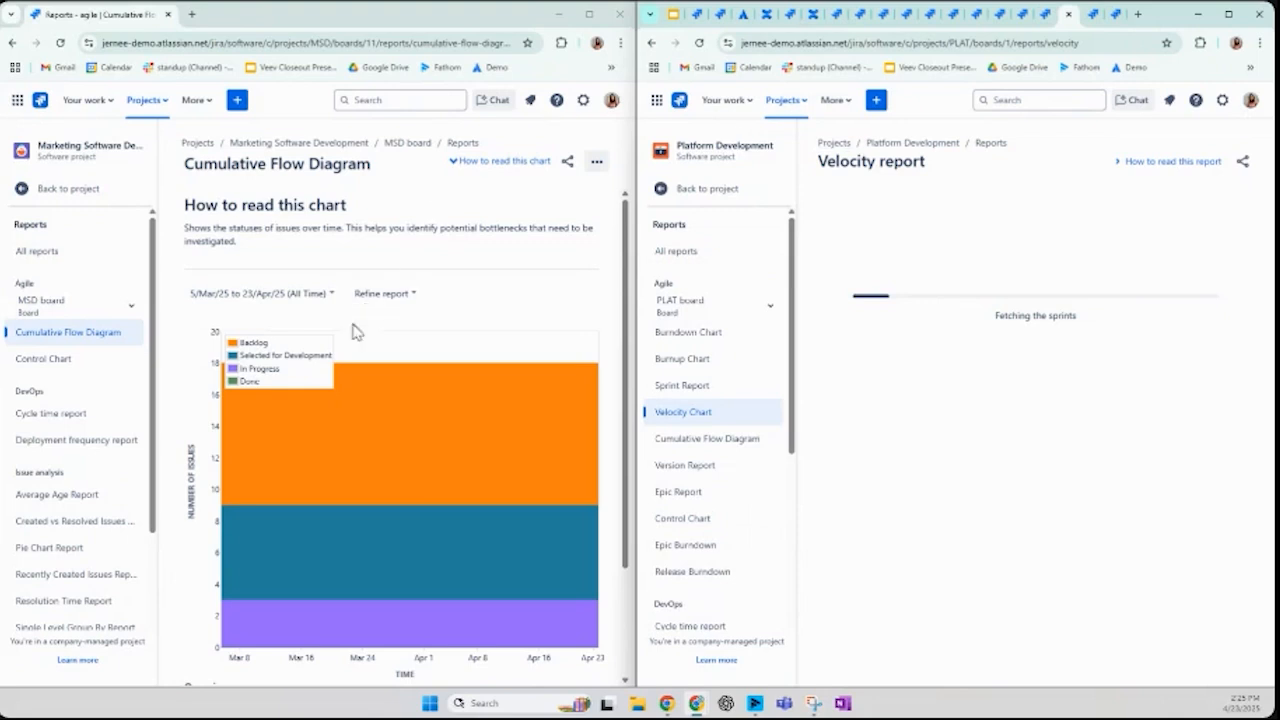
# Refine the Cumulative Flow Diagram with the Assigned to me quick filter and view the resulting chart down to its overview
pyautogui.click(391, 296)
pyautogui.click(330, 508)
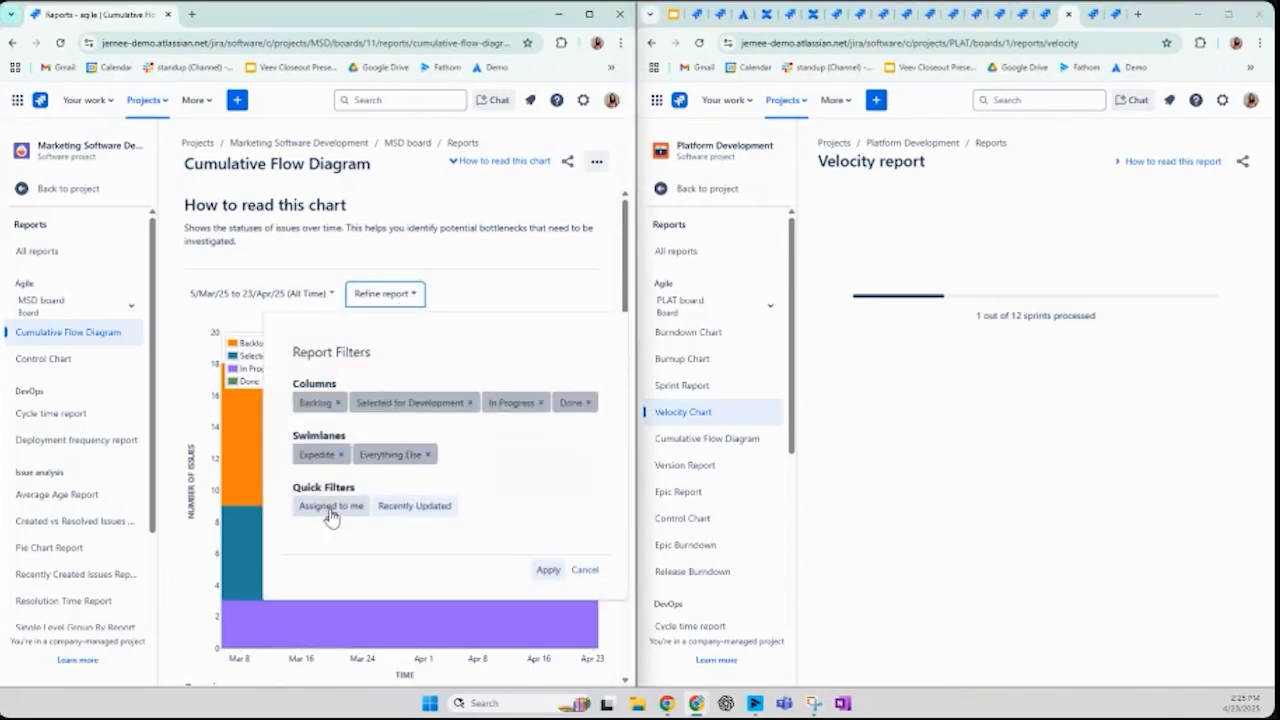
pyautogui.click(548, 571)
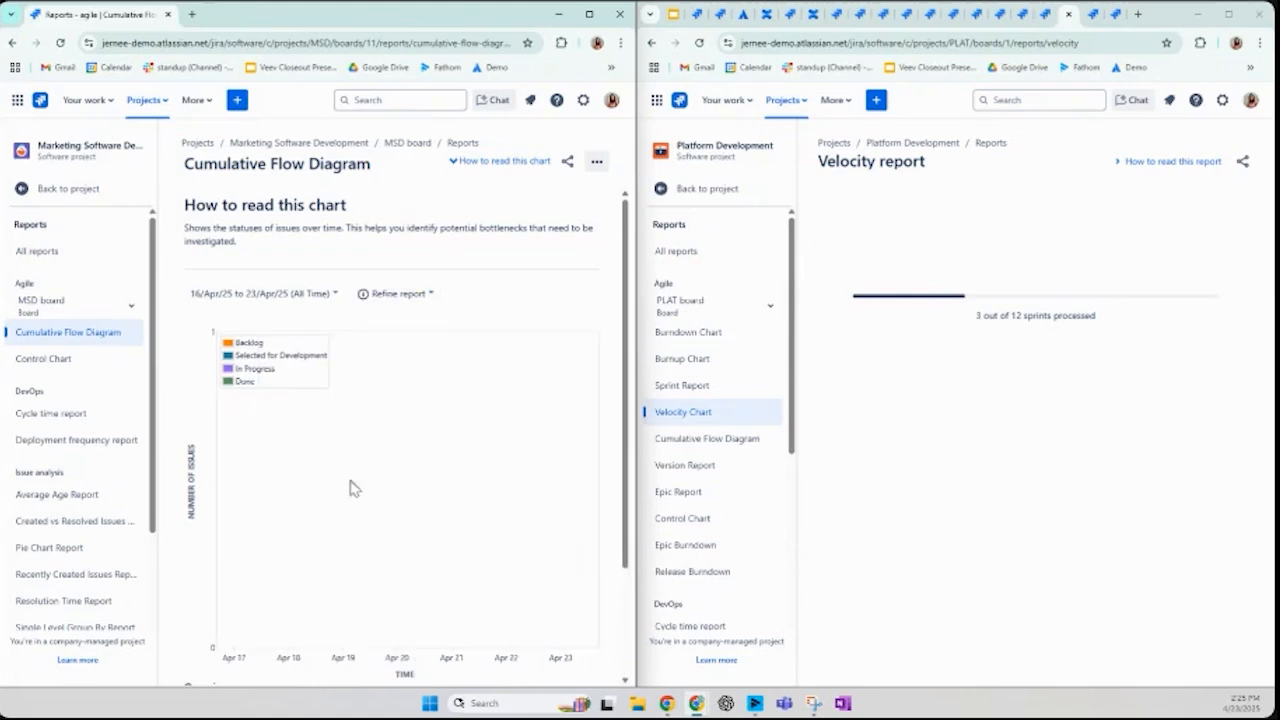
pyautogui.scroll(-2, 286, 466)
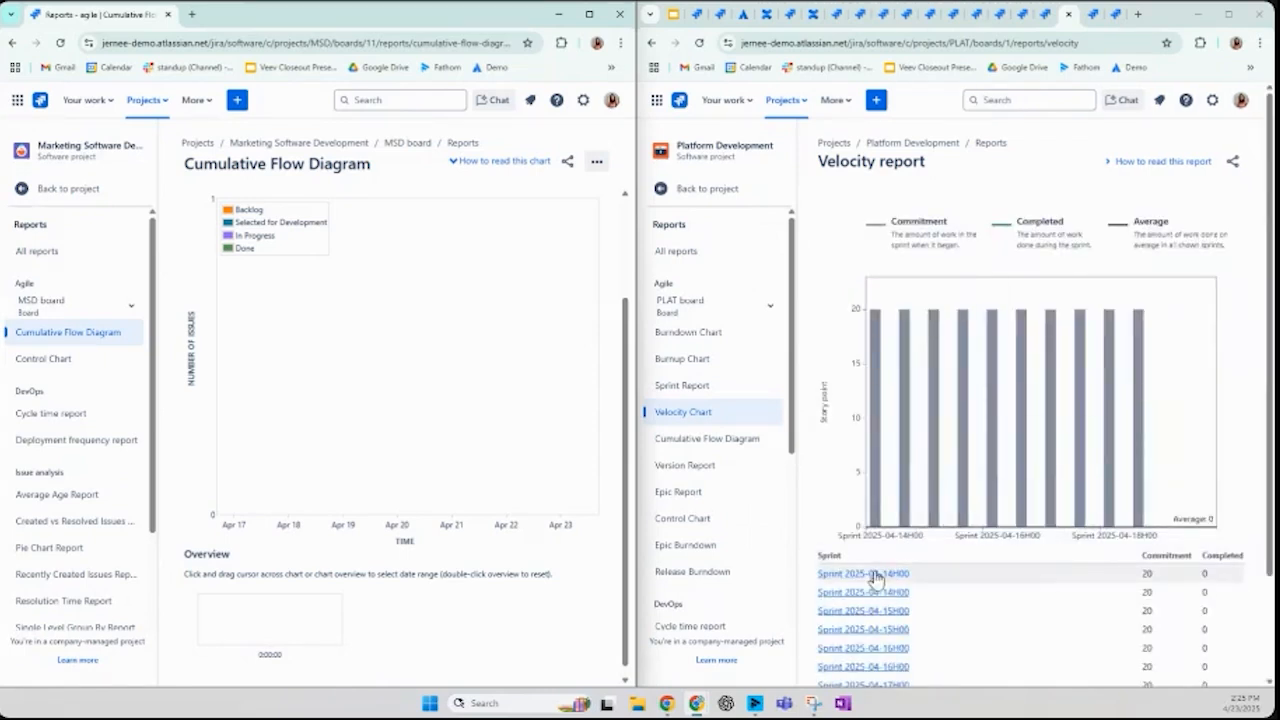
# Open the report for Sprint 2025-04-14H00 from the velocity report and bring both projects back to their main navigation
pyautogui.click(874, 574)
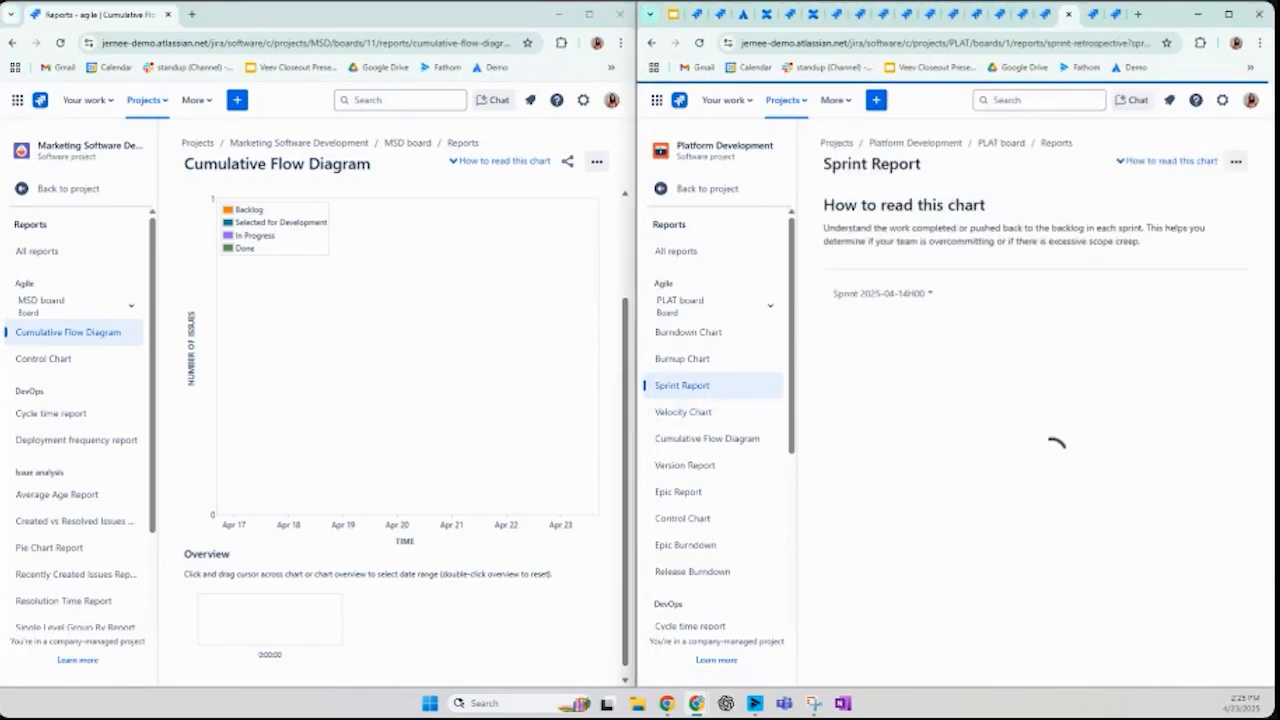
pyautogui.click(52, 193)
pyautogui.click(728, 192)
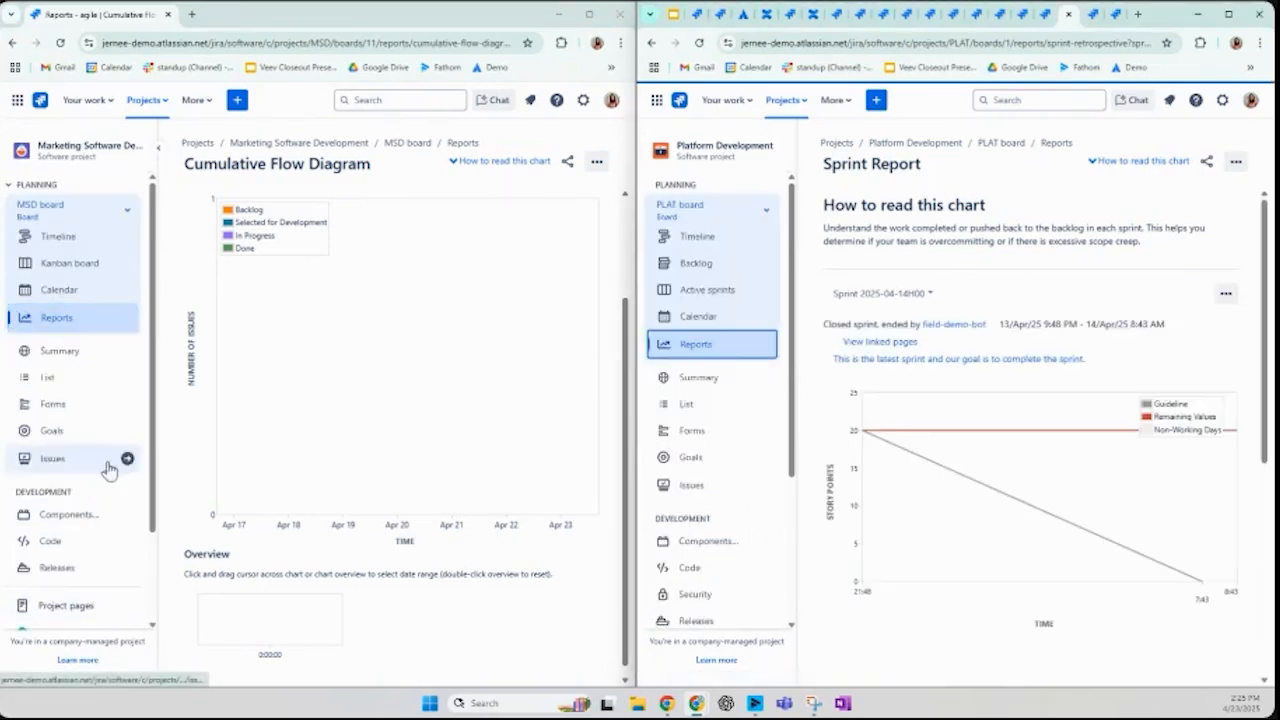
# Open the project settings of both Marketing Software Development and Platform Development, and view the Marketing Software Development workflows
pyautogui.moveTo(149, 443); pyautogui.dragTo(77, 543)
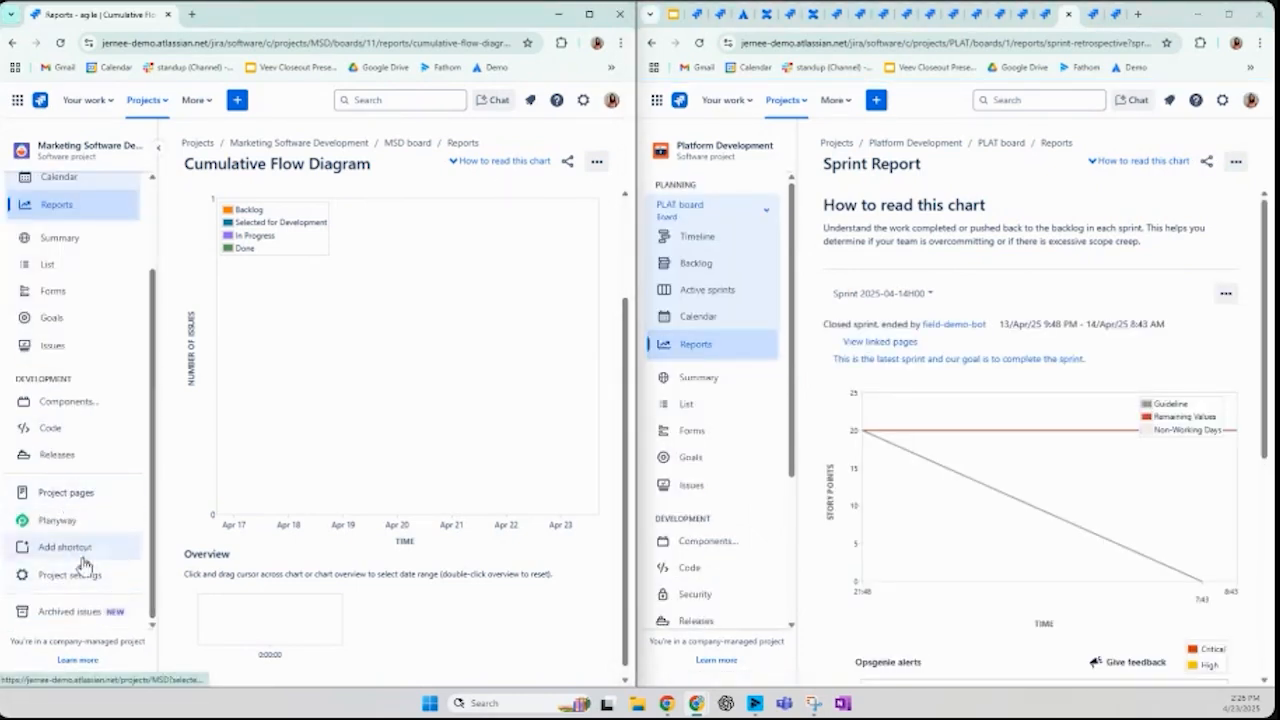
pyautogui.click(69, 575)
pyautogui.moveTo(794, 414); pyautogui.dragTo(779, 596)
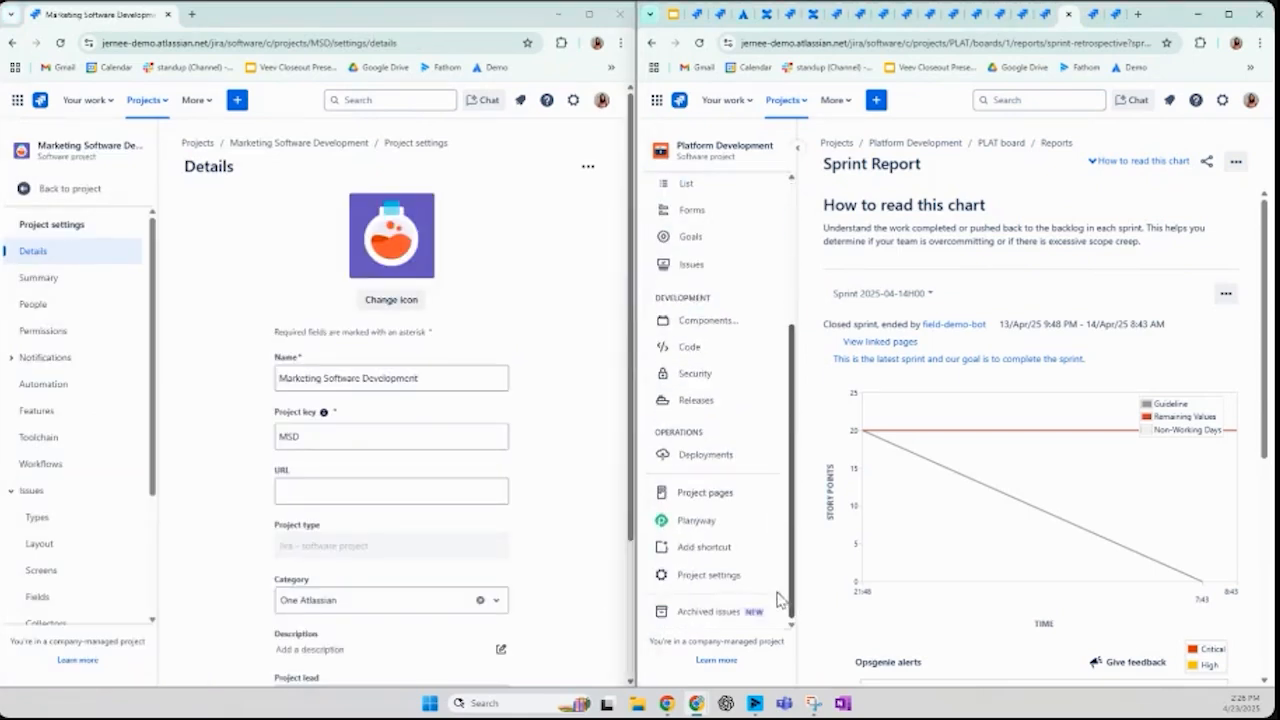
pyautogui.click(706, 575)
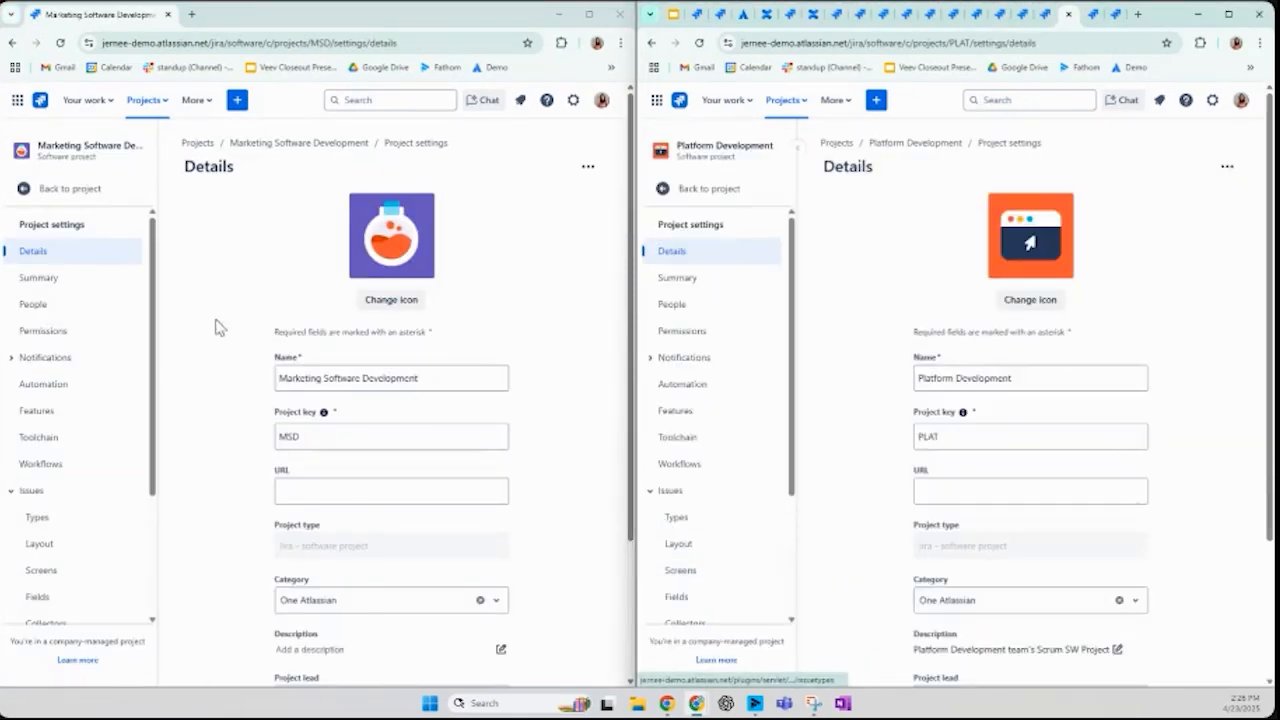
pyautogui.click(48, 468)
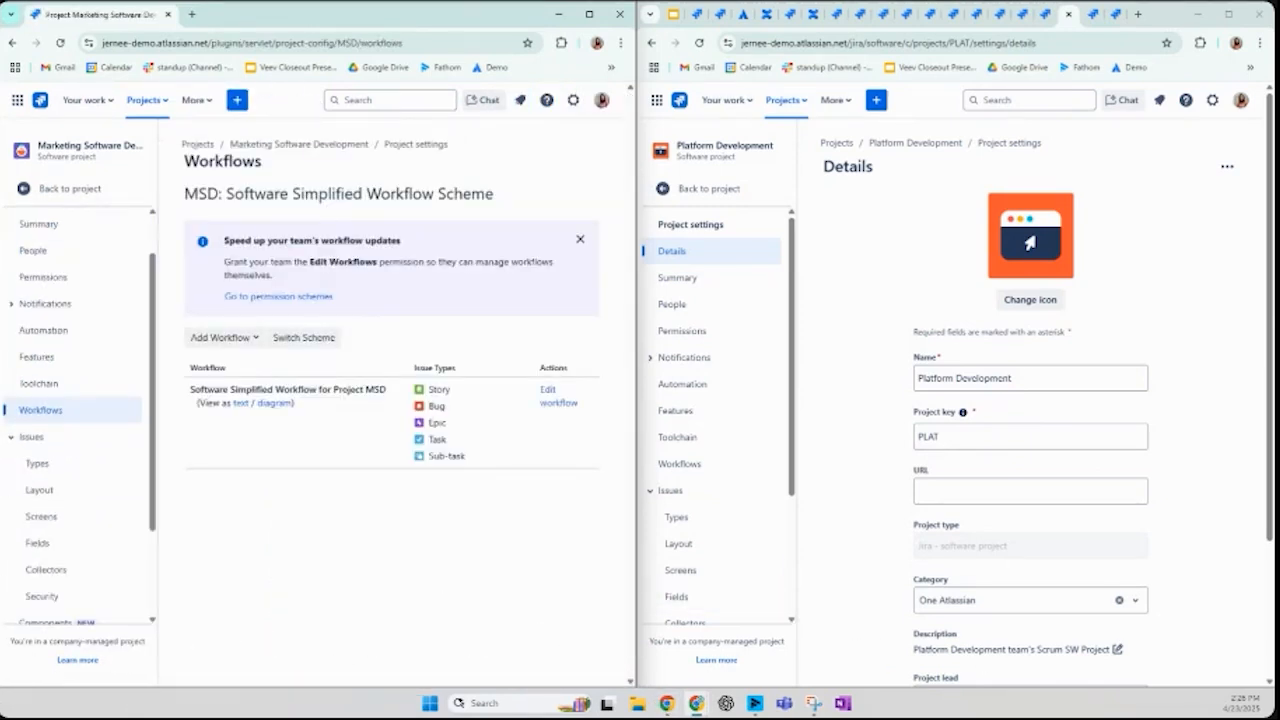
# View the Marketing Software Development workflow diagram and open Platform Development's automation rule for sending pending ENGS requests to the Dev Team
pyautogui.click(730, 387)
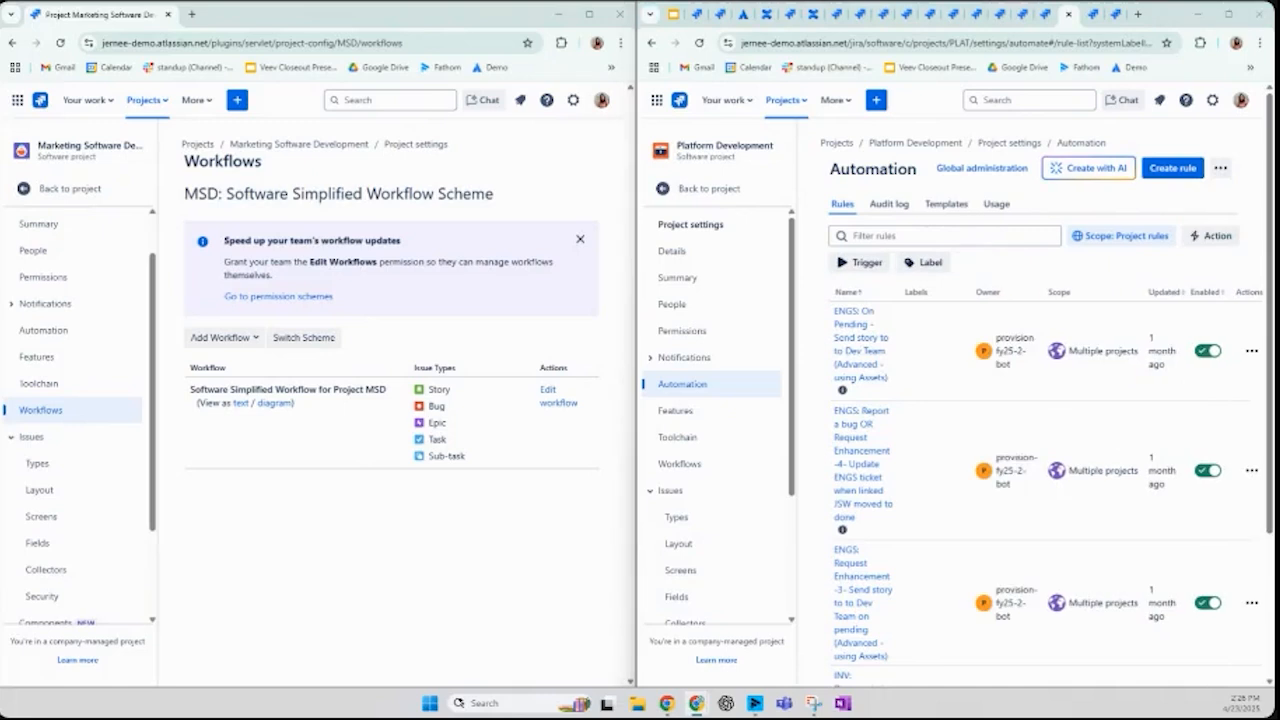
pyautogui.click(273, 403)
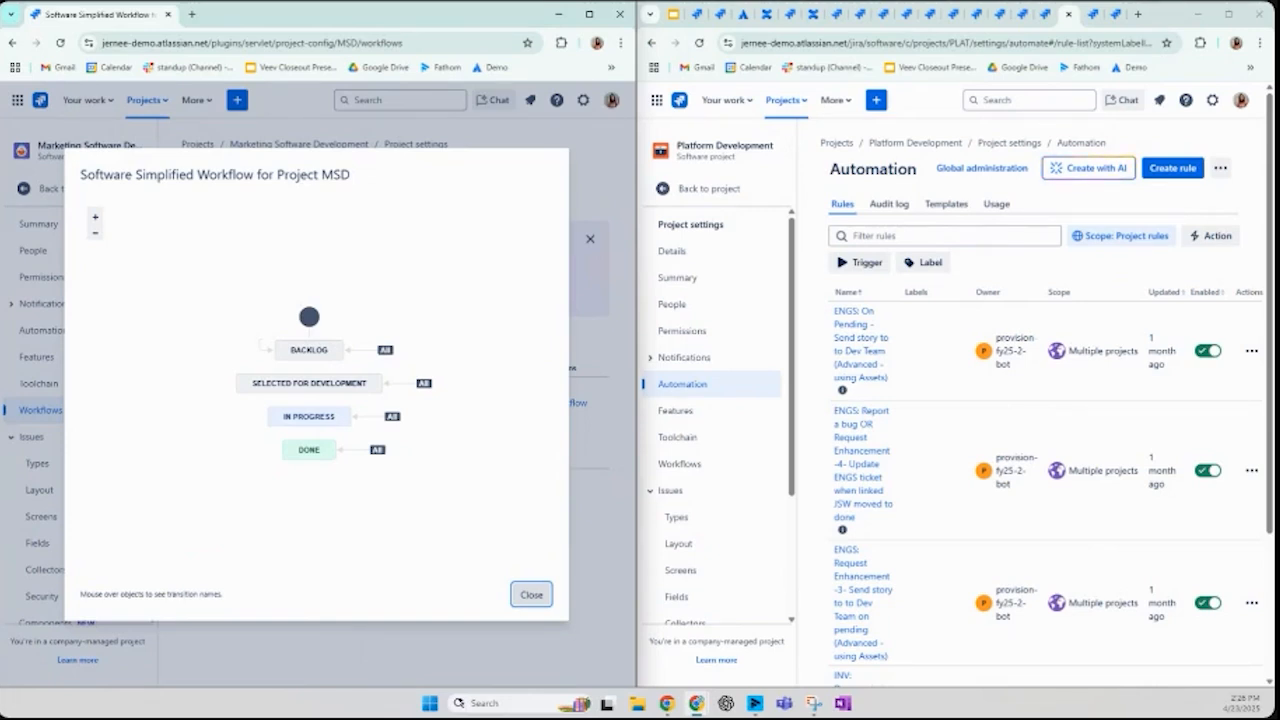
pyautogui.click(869, 351)
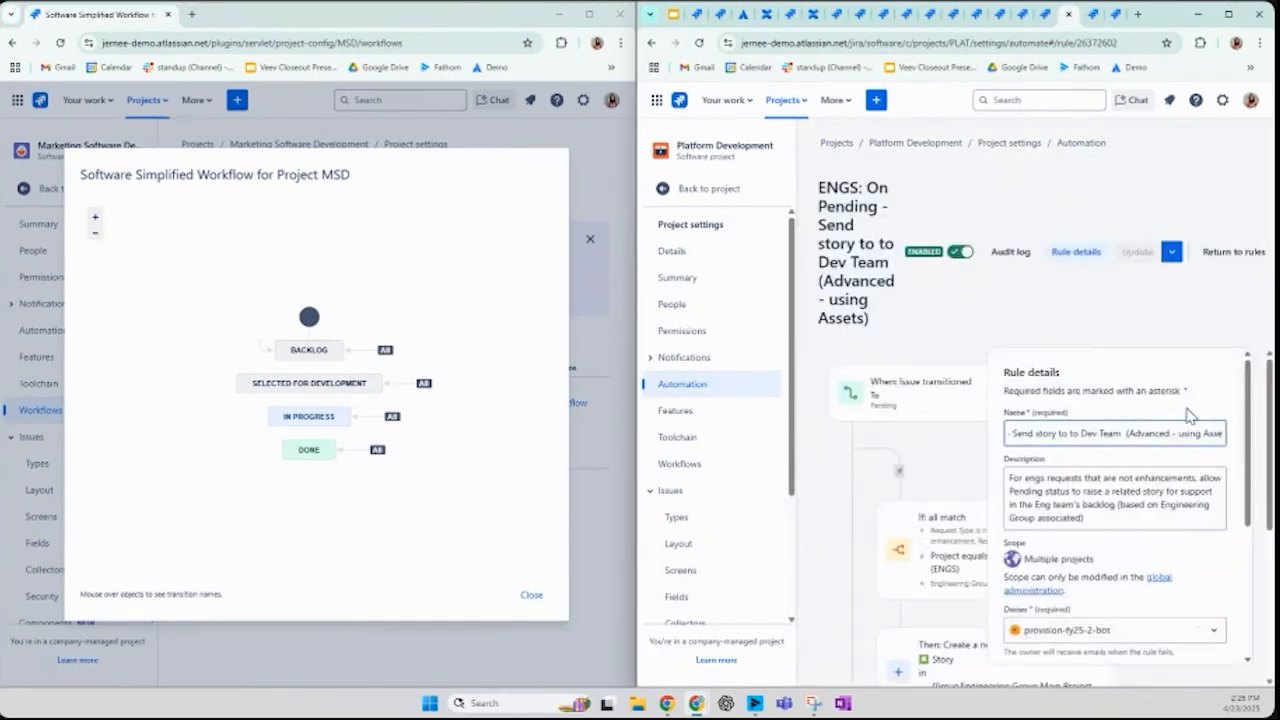
pyautogui.click(797, 147)
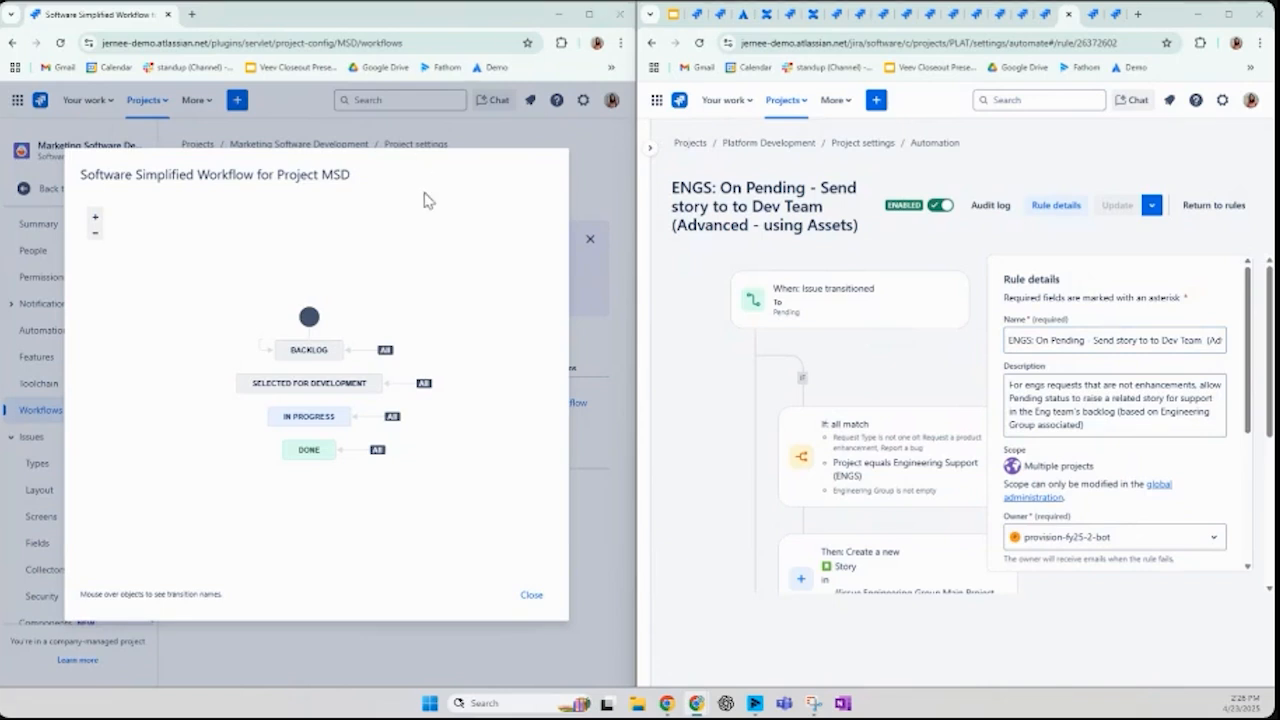
# Bring up the Marketing Software Development forms in a maximized window and open the Task Form in the form builder
pyautogui.click(1088, 14)
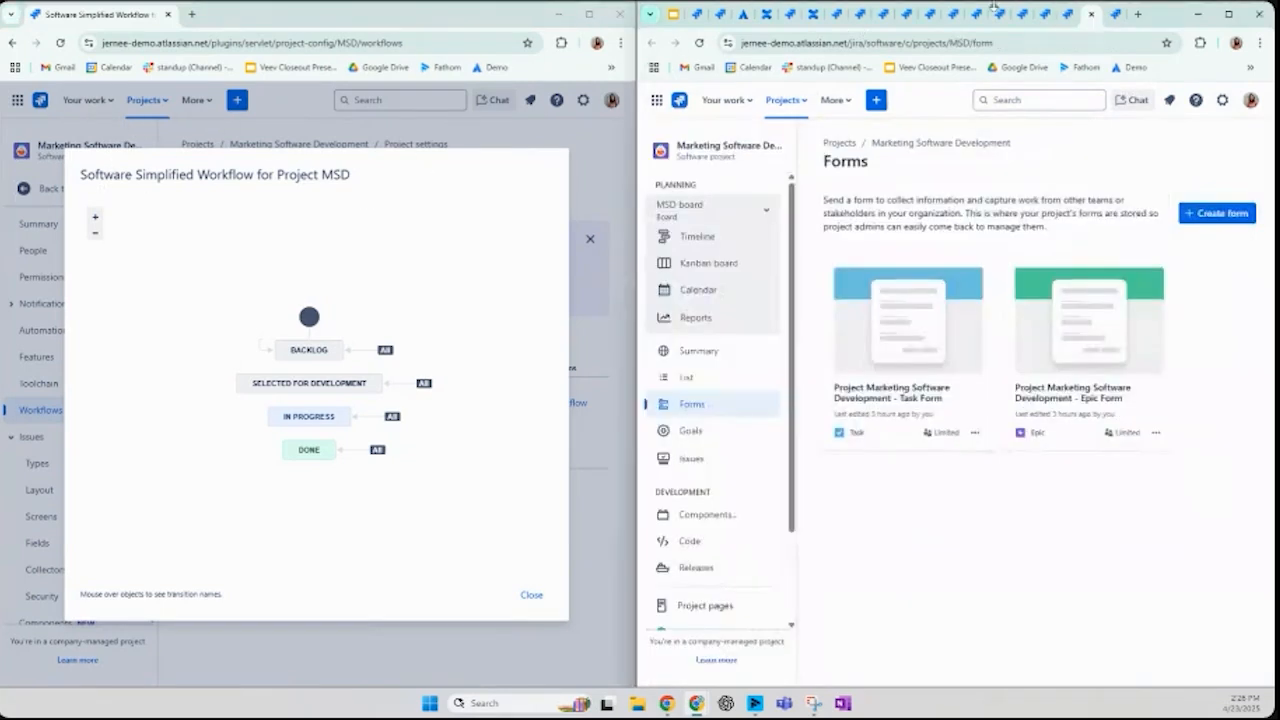
pyautogui.click(1228, 14)
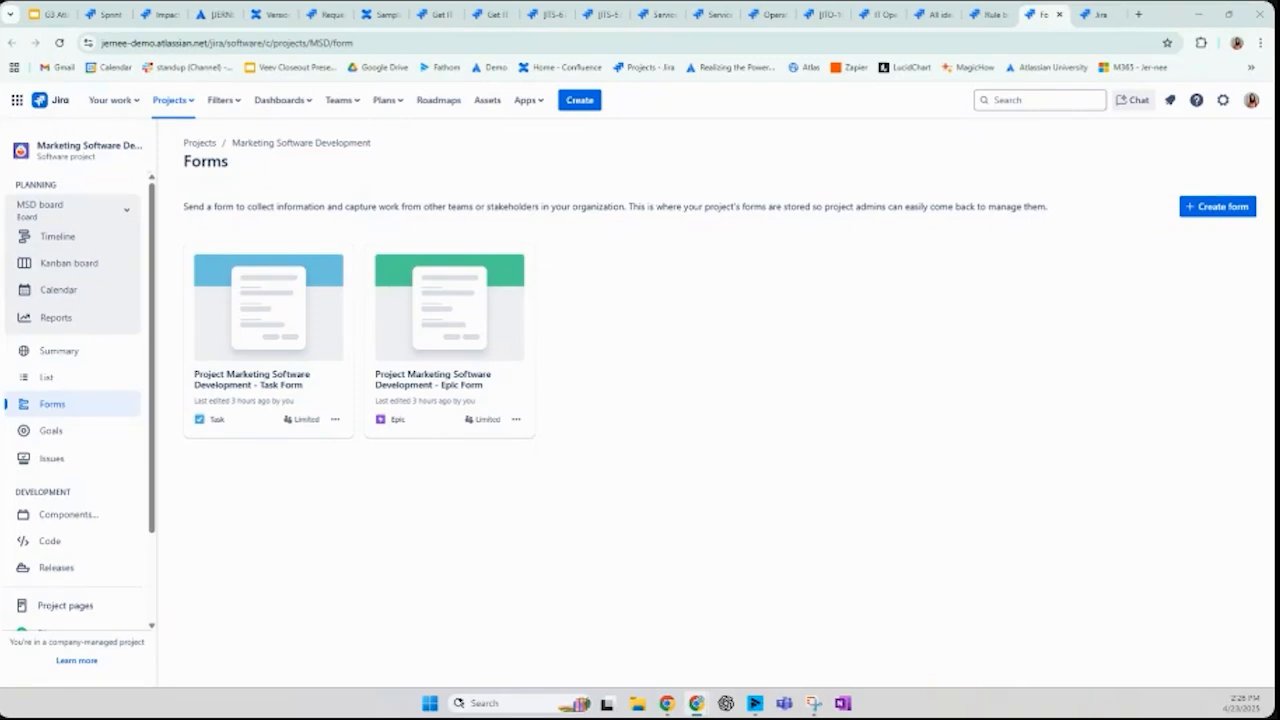
pyautogui.click(268, 323)
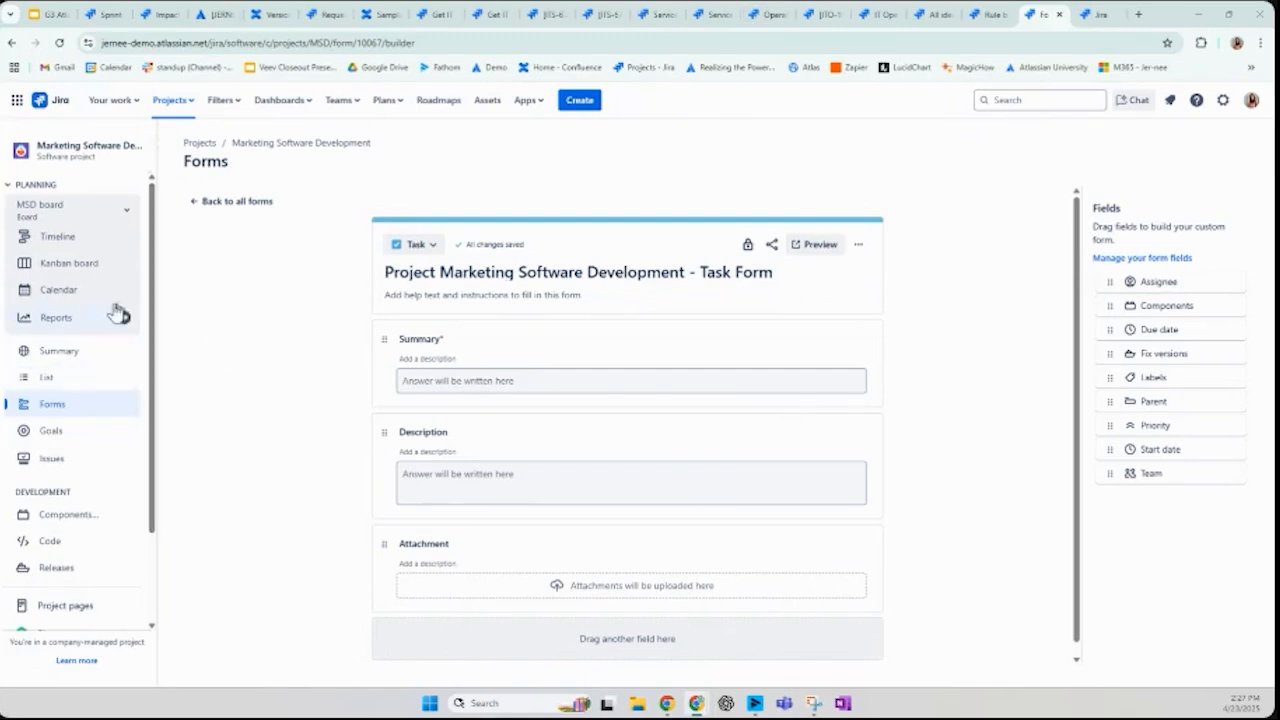
# Open the Marketing Software Development list view and expand epics MSD-1 and MSD-2 to show their child issues
pyautogui.click(50, 378)
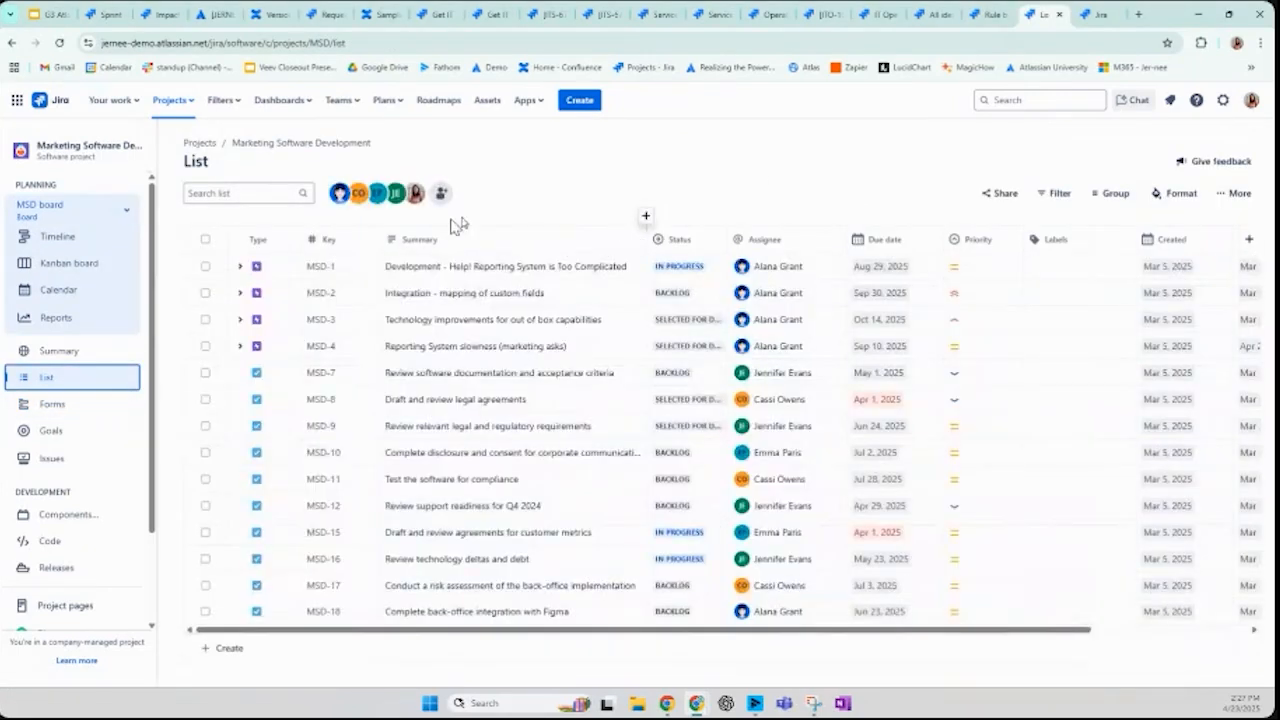
pyautogui.click(240, 266)
pyautogui.click(240, 320)
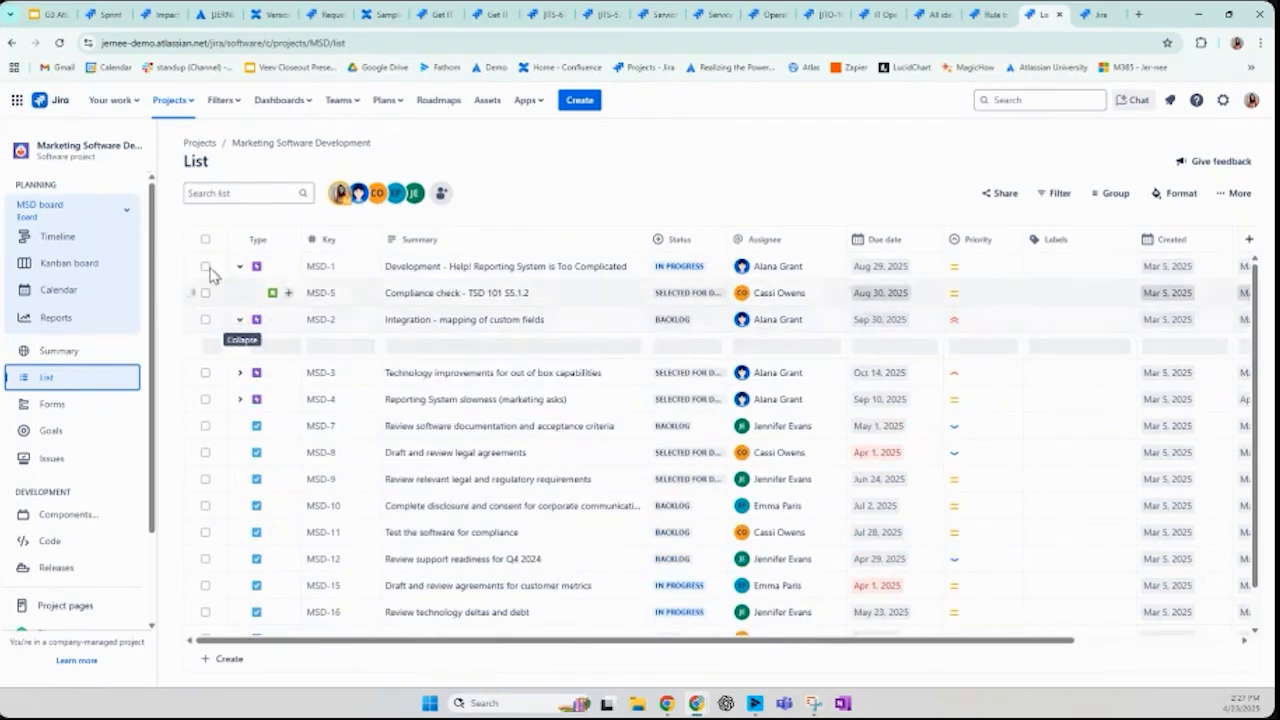
# Open the project's Issues view, start creating a new issue, and review its fields from Summary down to Assignee
pyautogui.click(49, 462)
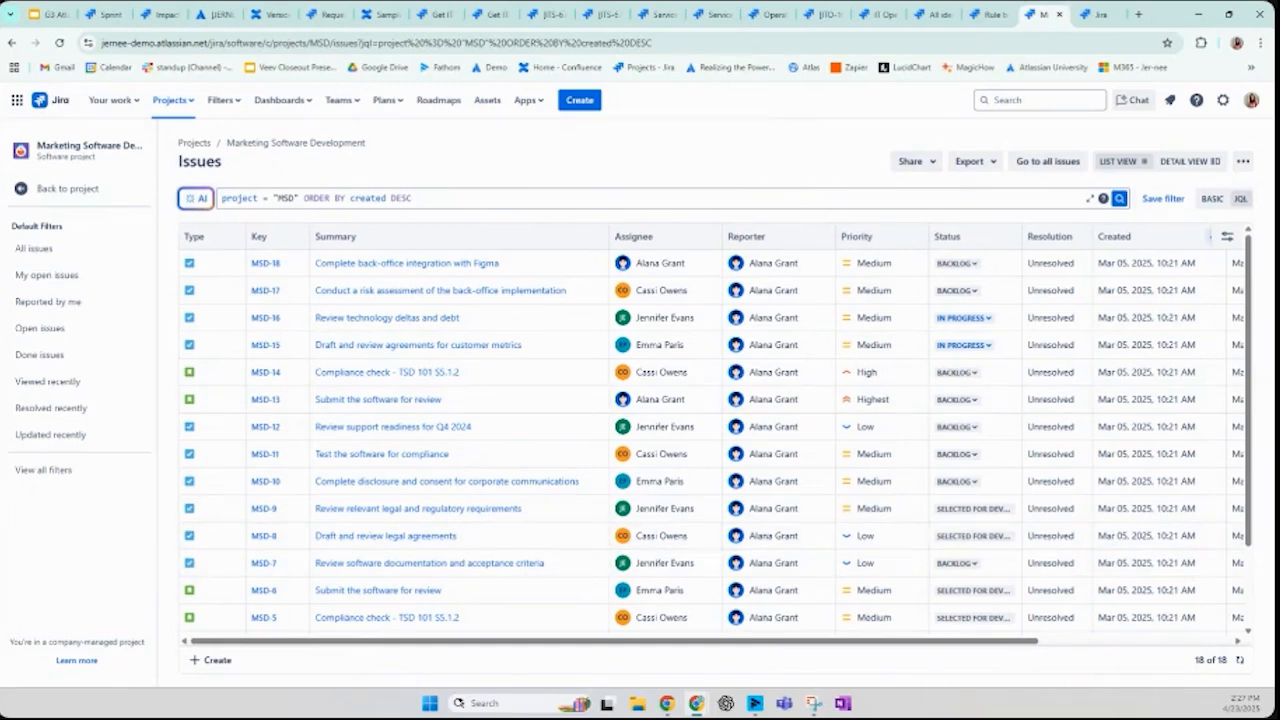
pyautogui.click(576, 103)
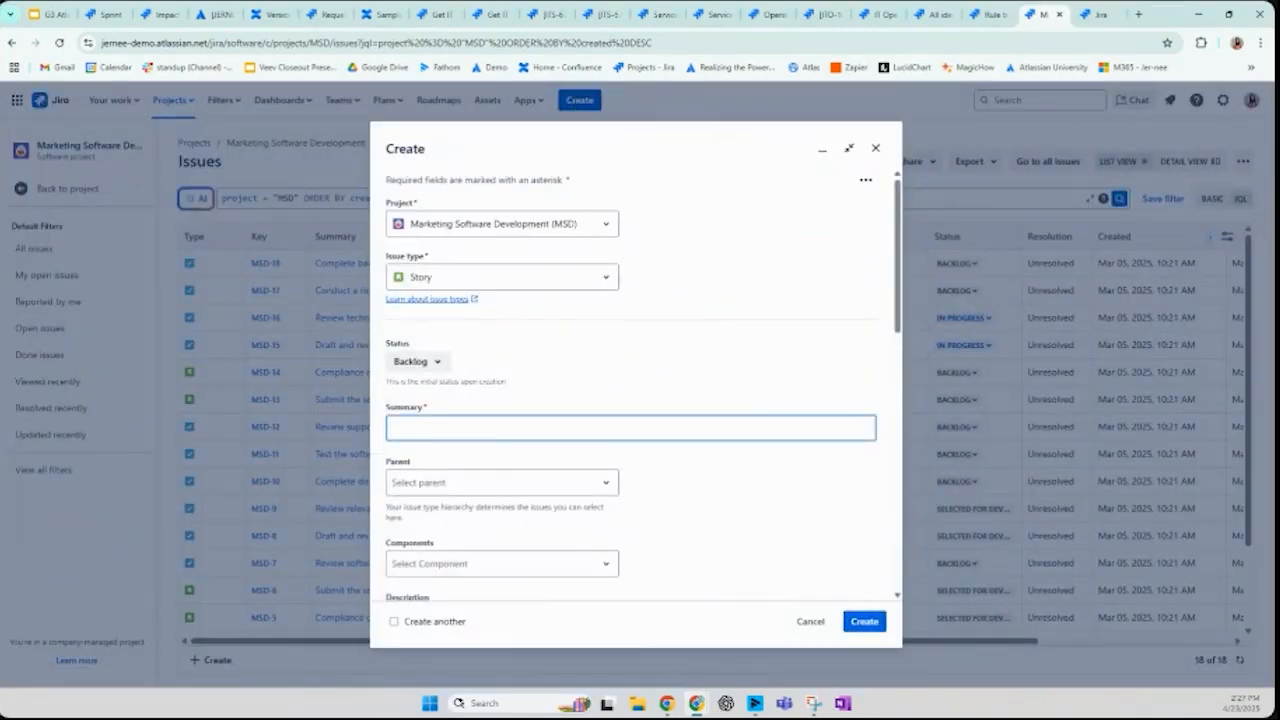
pyautogui.click(1010, 451)
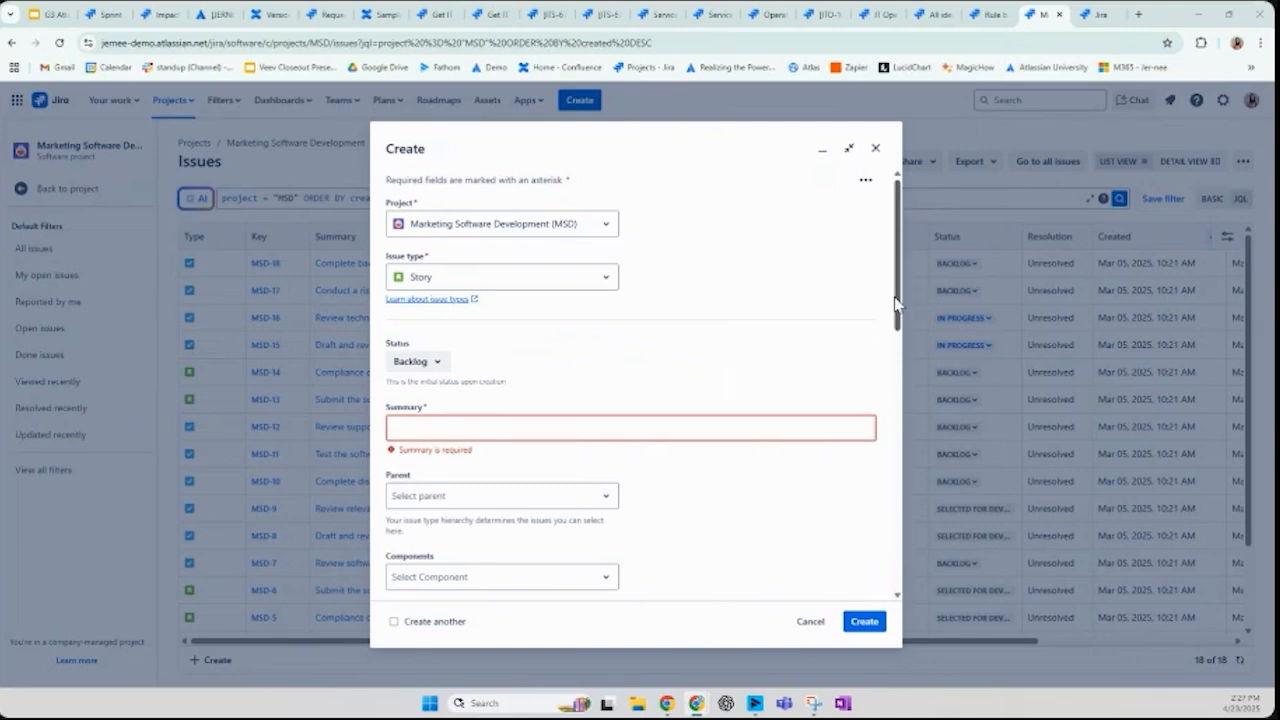
pyautogui.moveTo(896, 302)
pyautogui.mouseDown()
pyautogui.moveTo(896, 338)
pyautogui.moveTo(903, 314)
pyautogui.mouseUp()
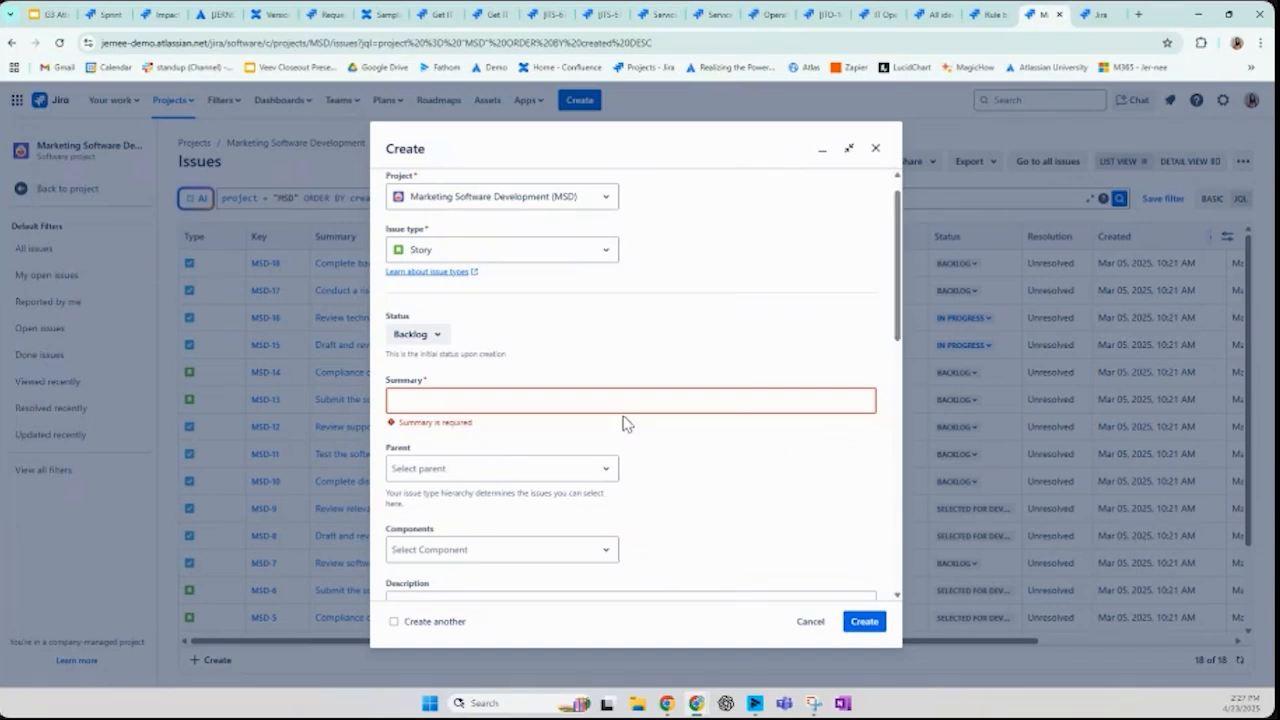
pyautogui.moveTo(897, 271); pyautogui.dragTo(871, 537)
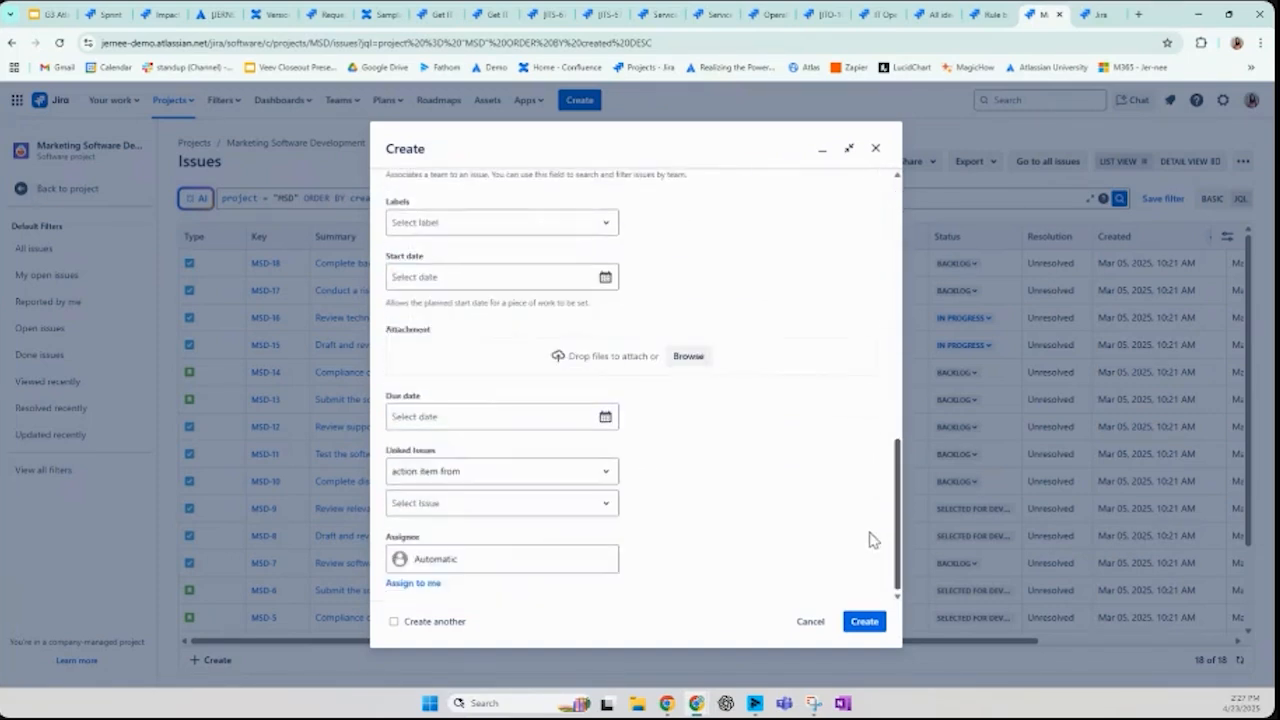
# Examine the available link types and the issue selector under Linked Issues in the new issue form
pyautogui.click(586, 484)
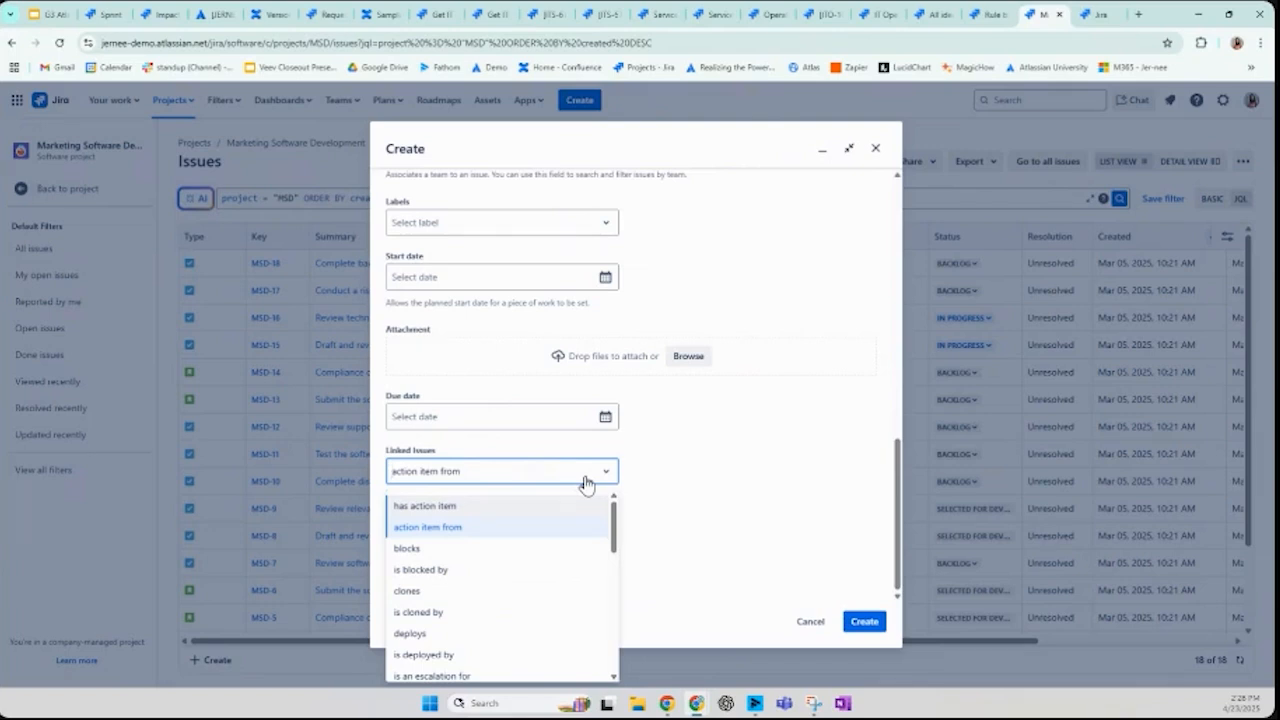
pyautogui.click(740, 463)
pyautogui.click(529, 506)
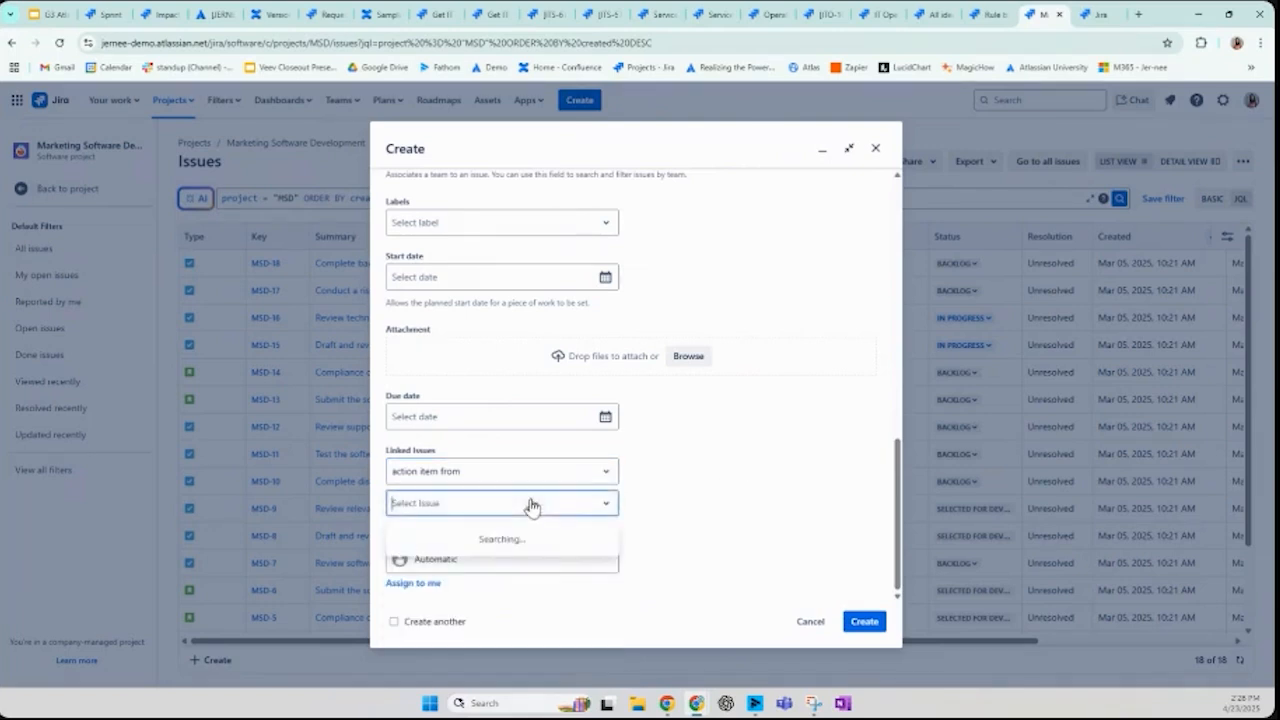
pyautogui.click(737, 472)
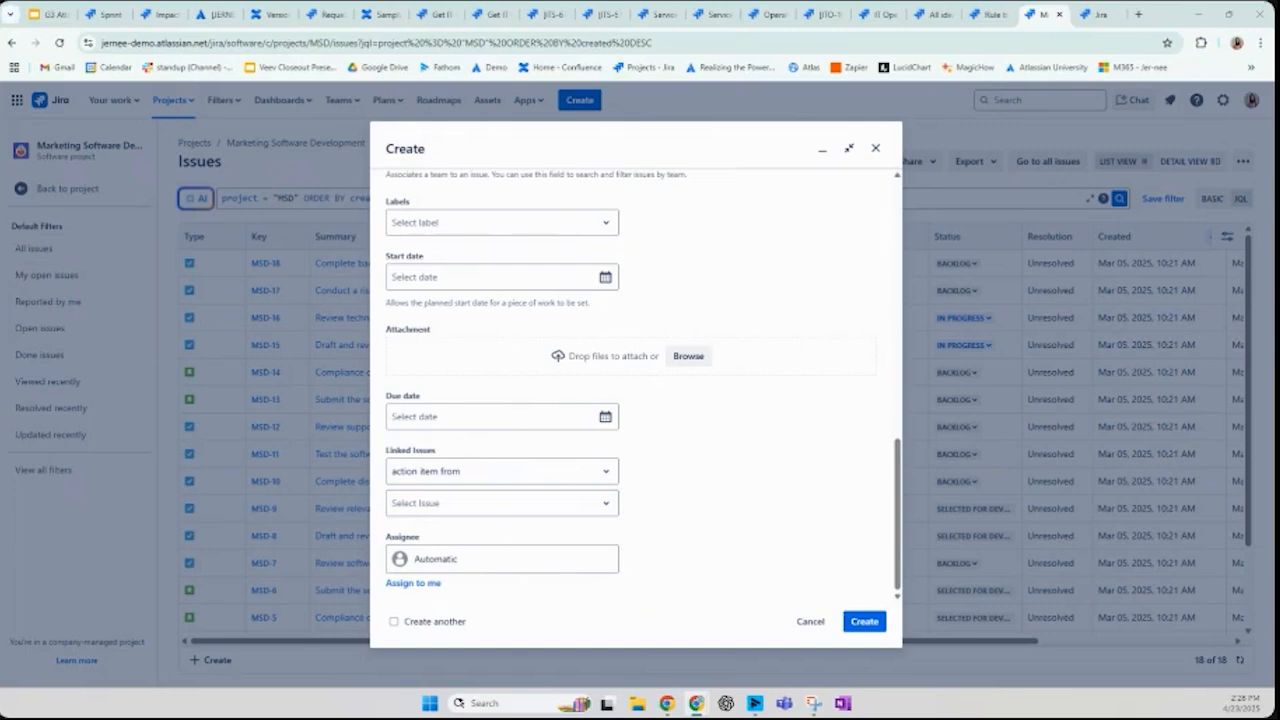
# View the Marketing Software Development goals page and open the project's Releases
pyautogui.click(1099, 14)
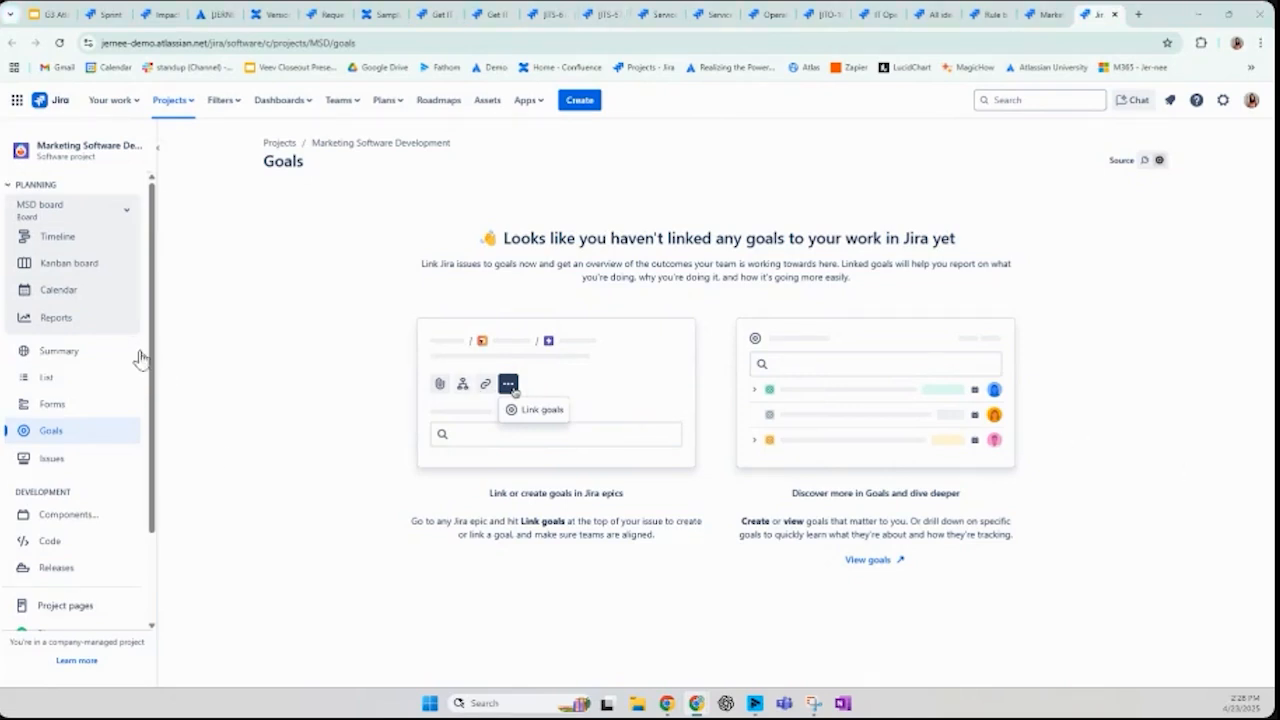
pyautogui.scroll(-2, 157, 374)
pyautogui.click(70, 458)
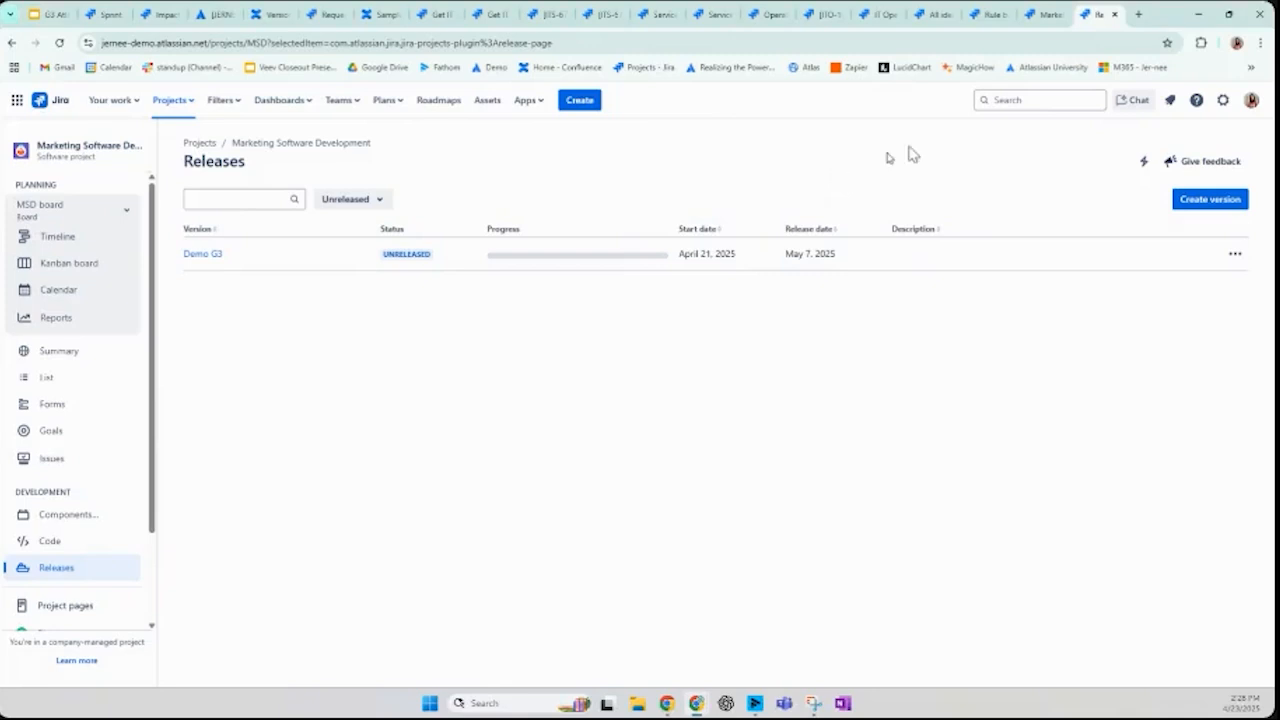
# Discard the new issue form and open the project's Releases in place of its Issues view
pyautogui.click(1046, 20)
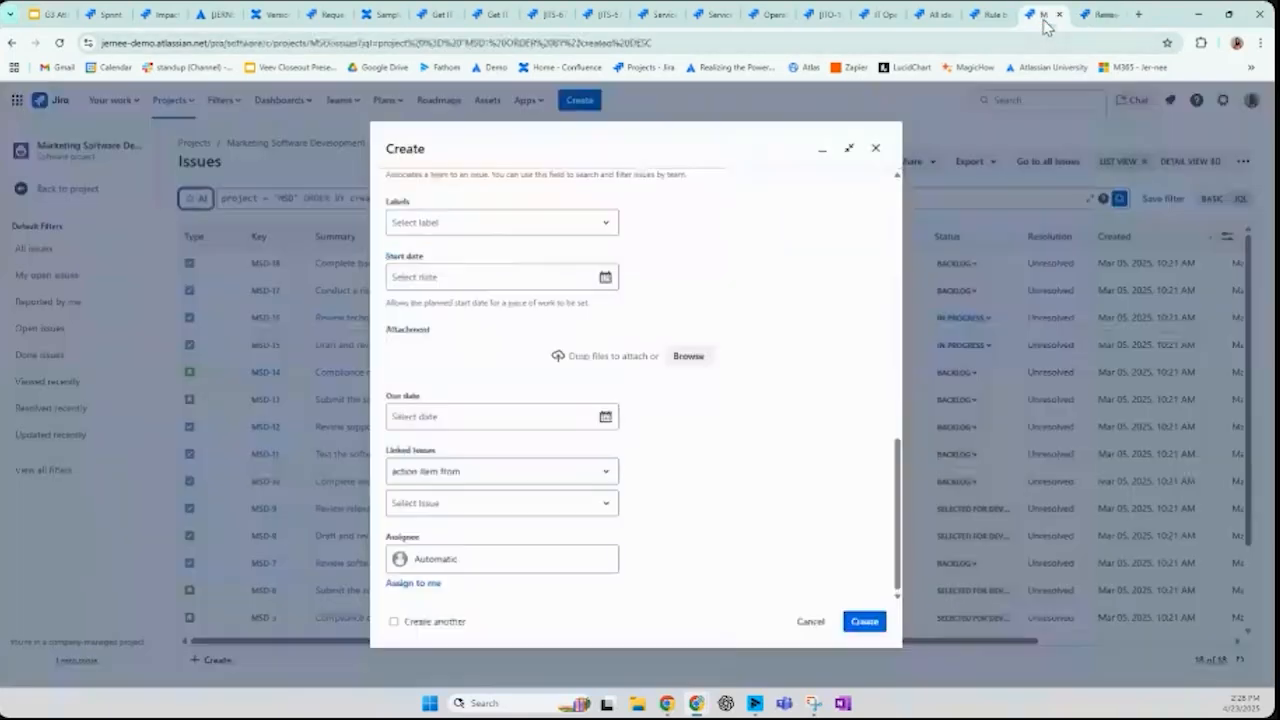
pyautogui.click(810, 630)
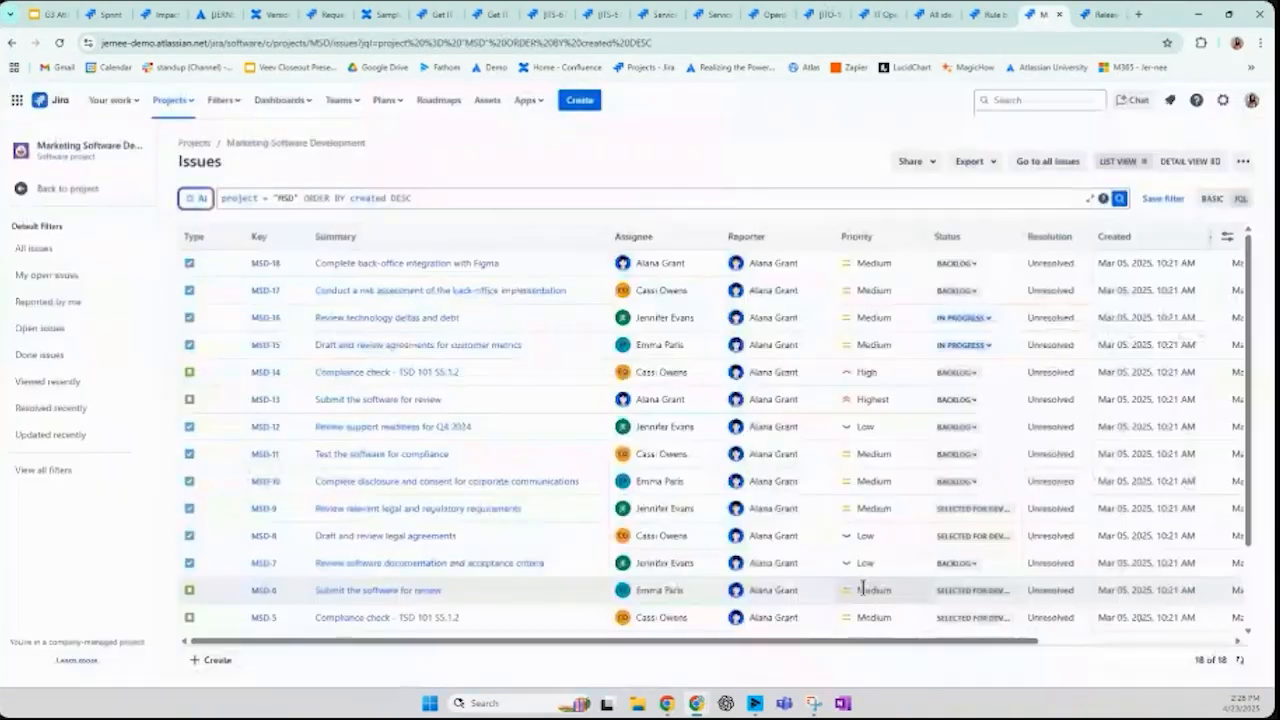
pyautogui.click(60, 188)
pyautogui.click(30, 567)
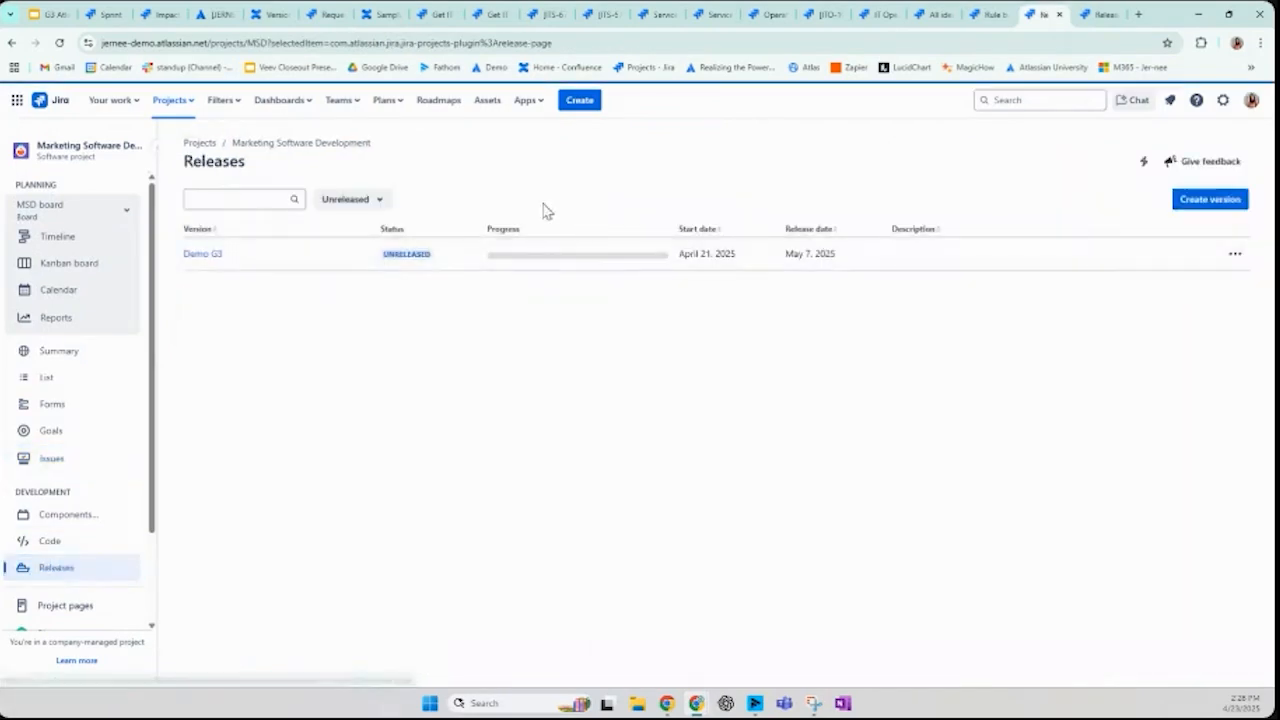
# Return to the last Releases page among the open browser pages and open the Demo G3 version details
pyautogui.click(1100, 14)
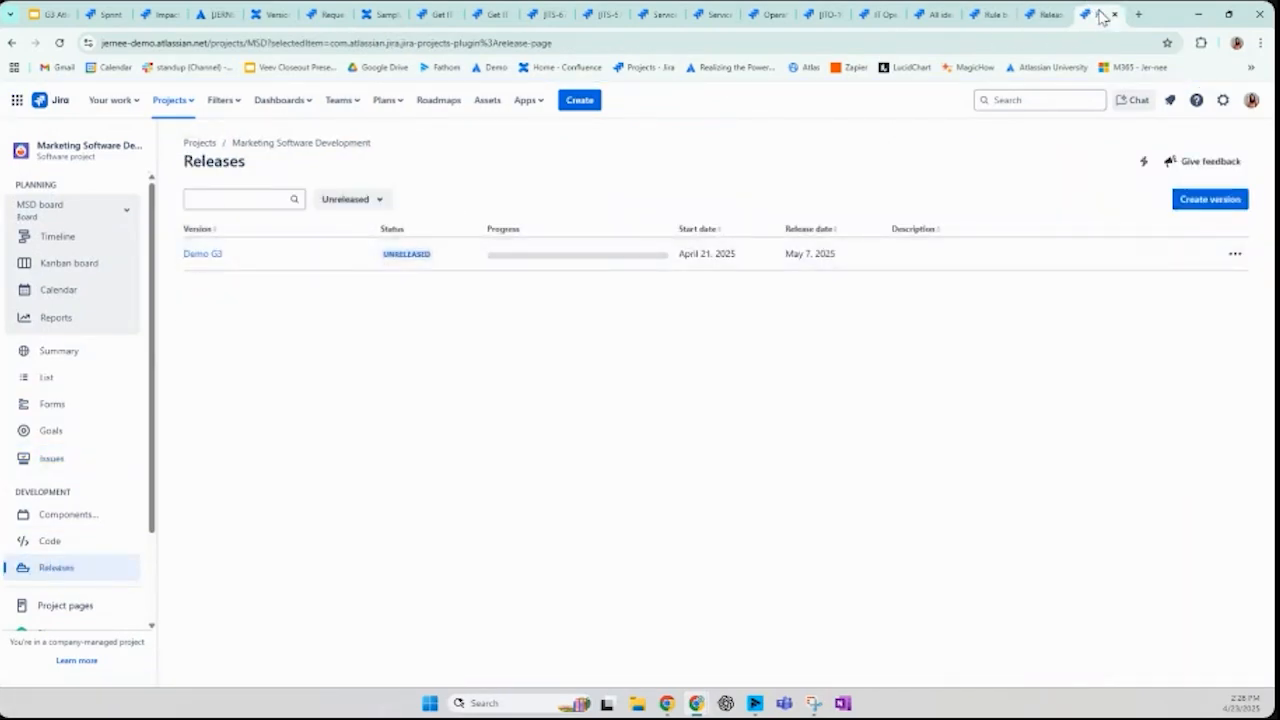
pyautogui.click(990, 14)
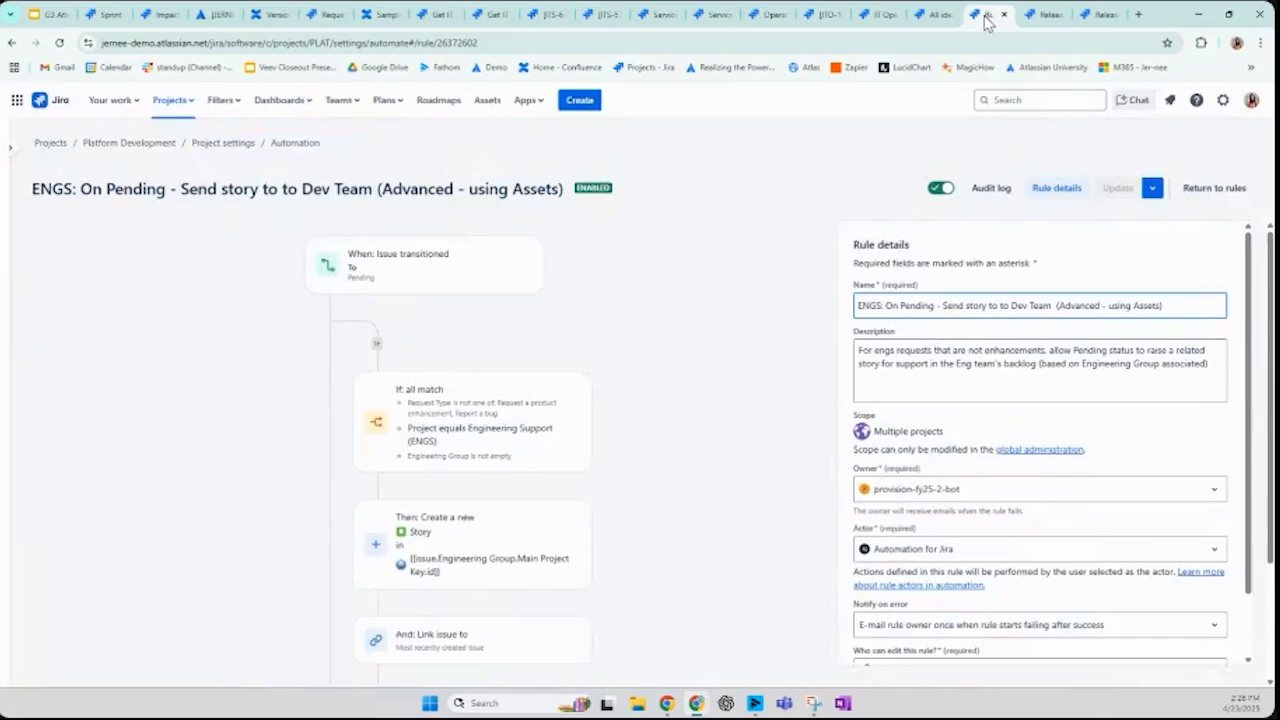
pyautogui.click(938, 15)
pyautogui.click(988, 15)
pyautogui.click(1098, 15)
pyautogui.click(210, 257)
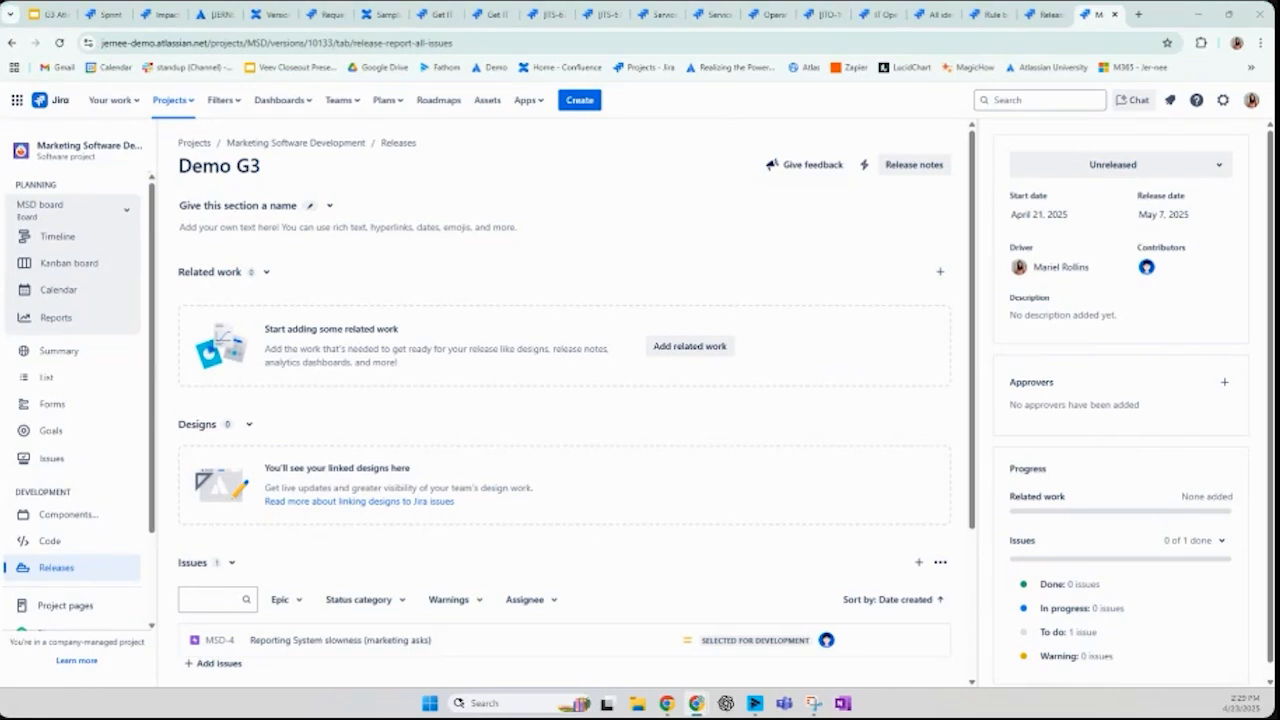
# Switch to the Google Slides presentation and advance the full-screen show to the Integrations | Atlassian Demo 2 slide
pyautogui.click(46, 12)
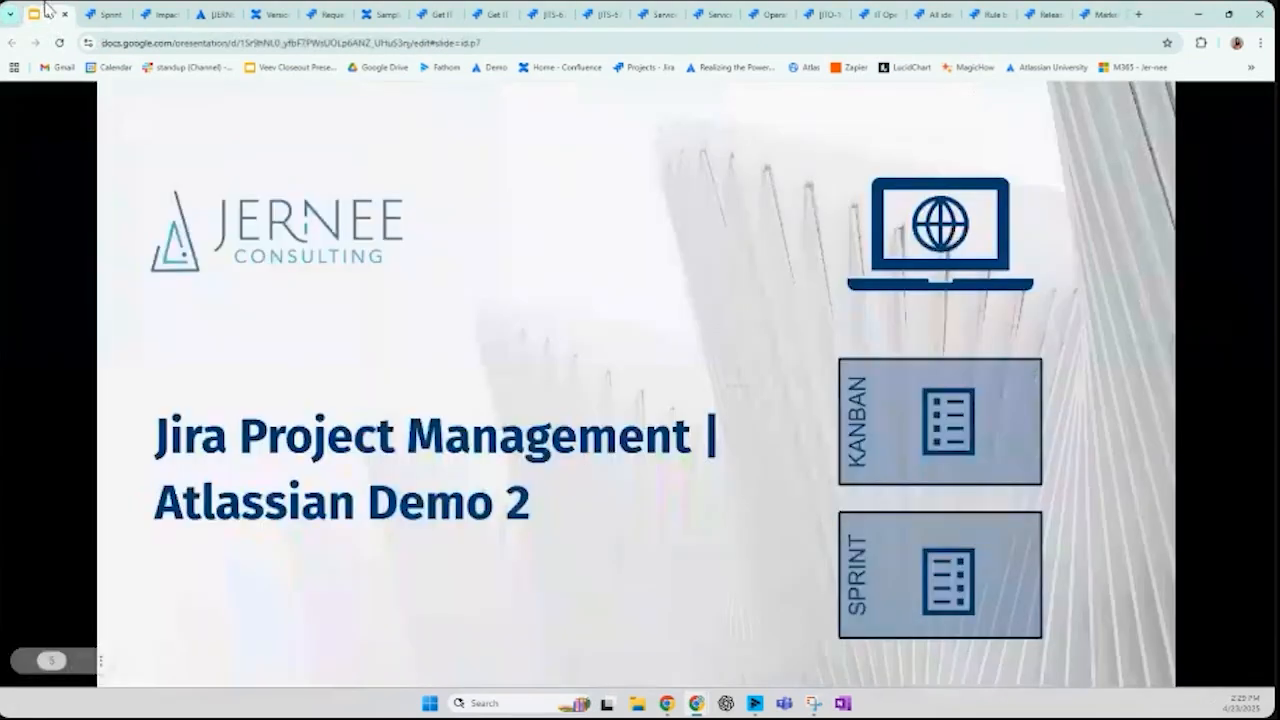
pyautogui.click(478, 295)
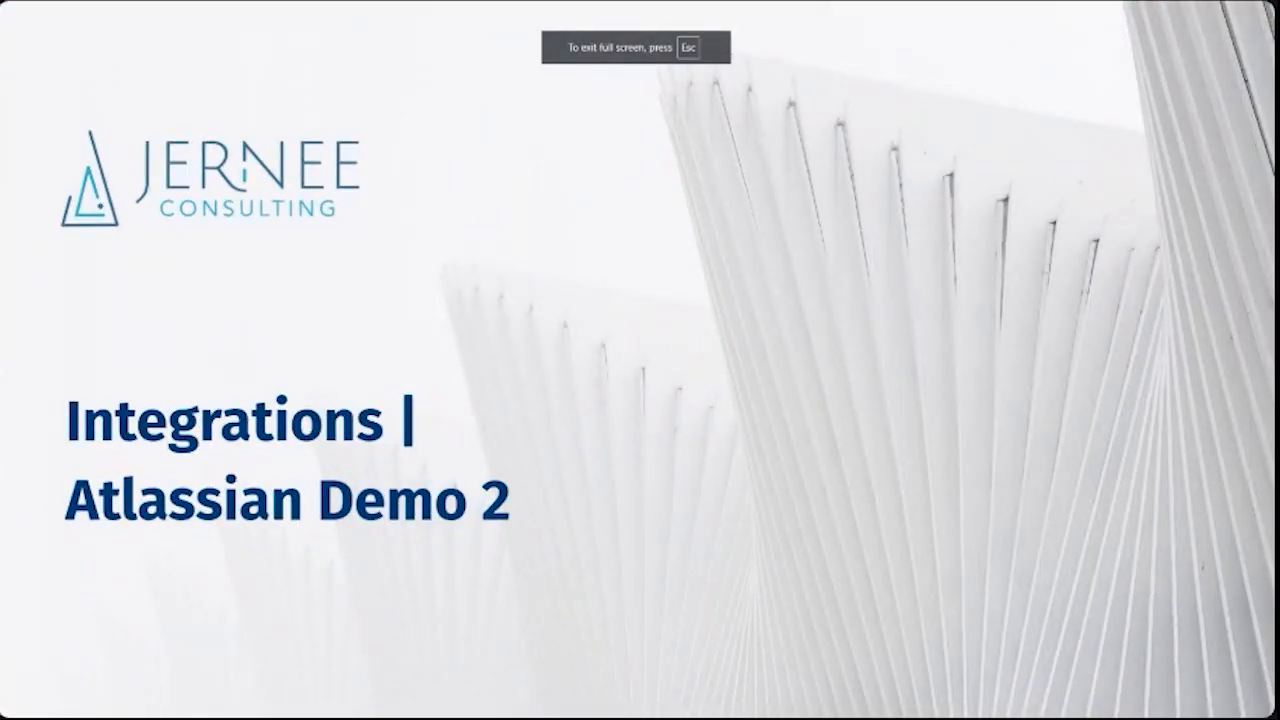
pyautogui.click(407, 248)
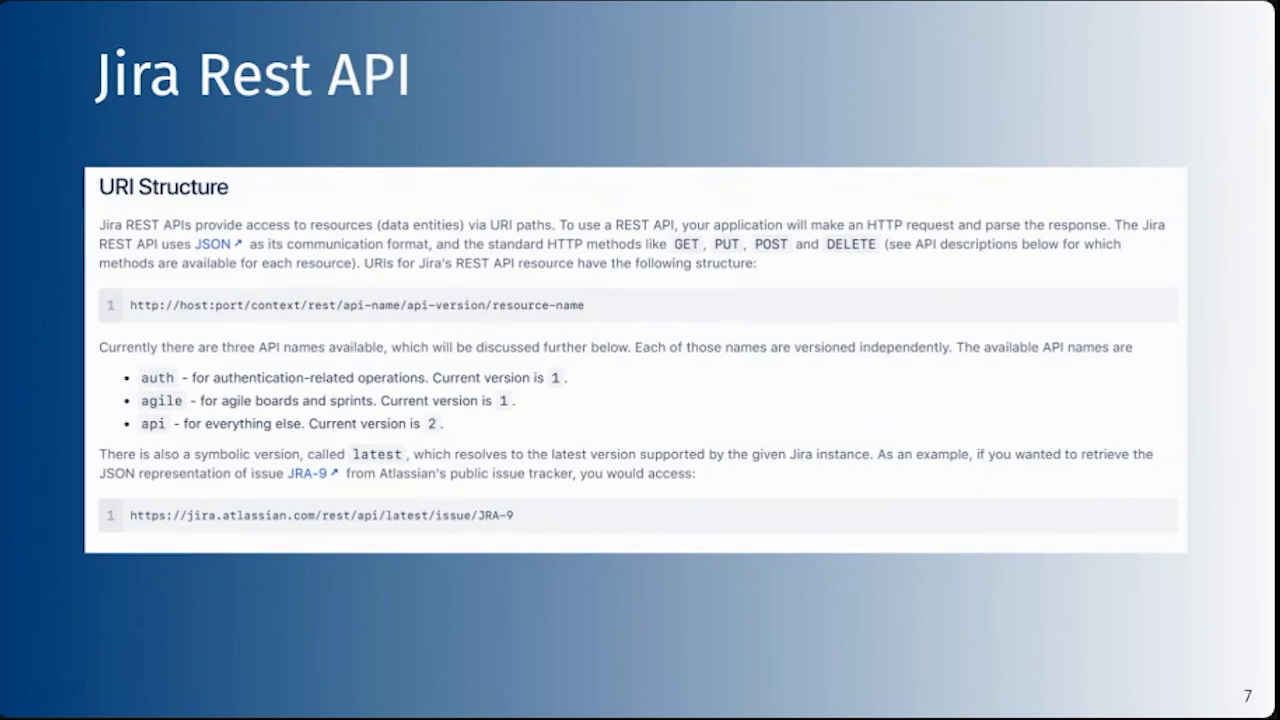
pyautogui.click(689, 104)
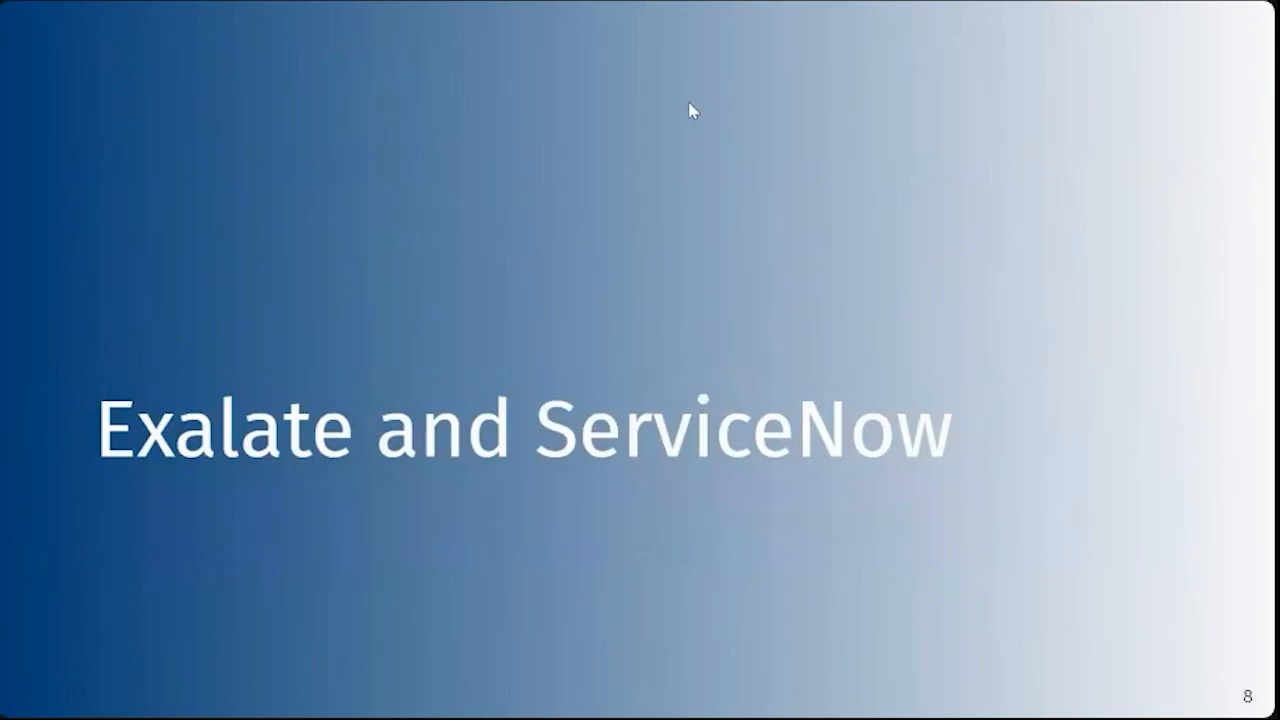
pyautogui.click(784, 254)
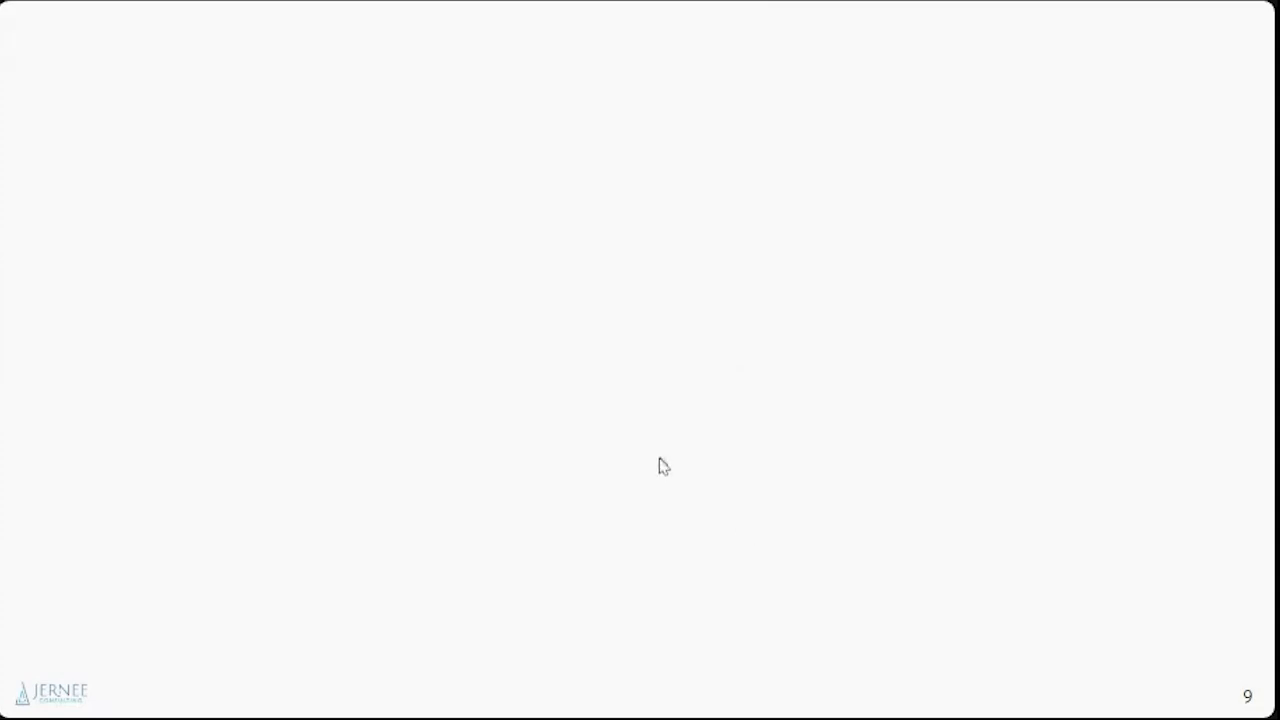
pyautogui.click(647, 415)
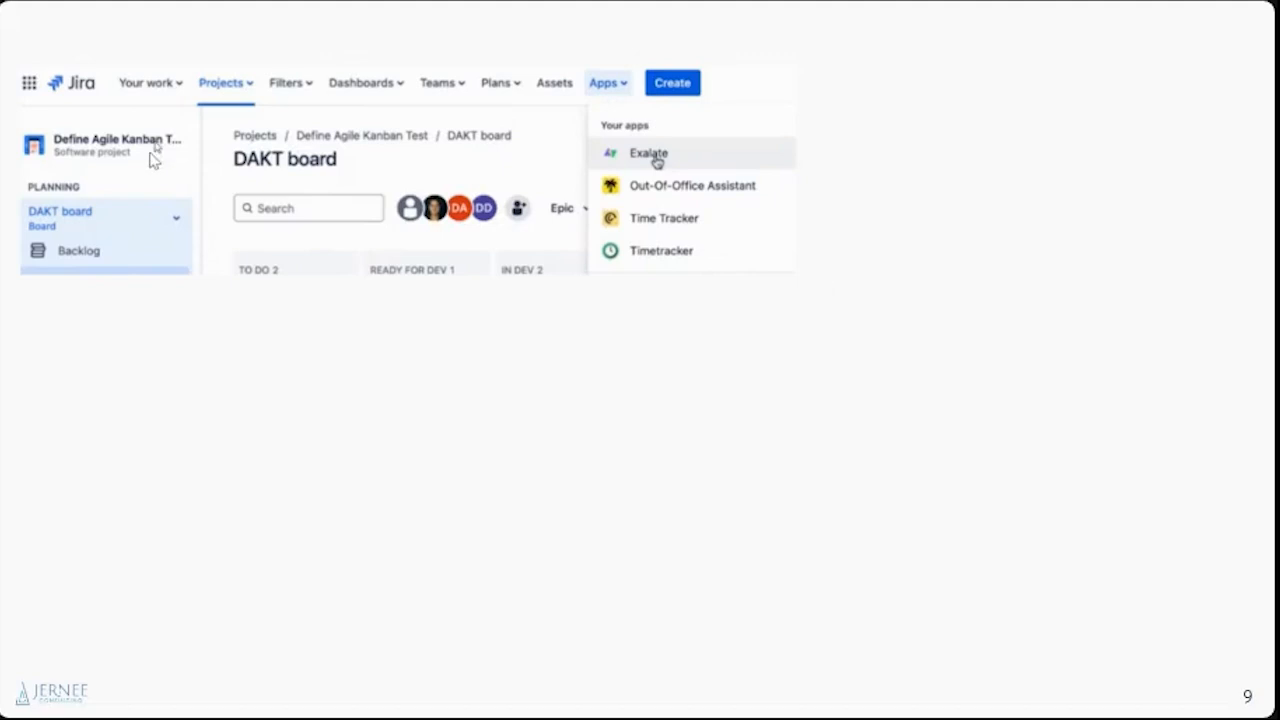
pyautogui.click(488, 456)
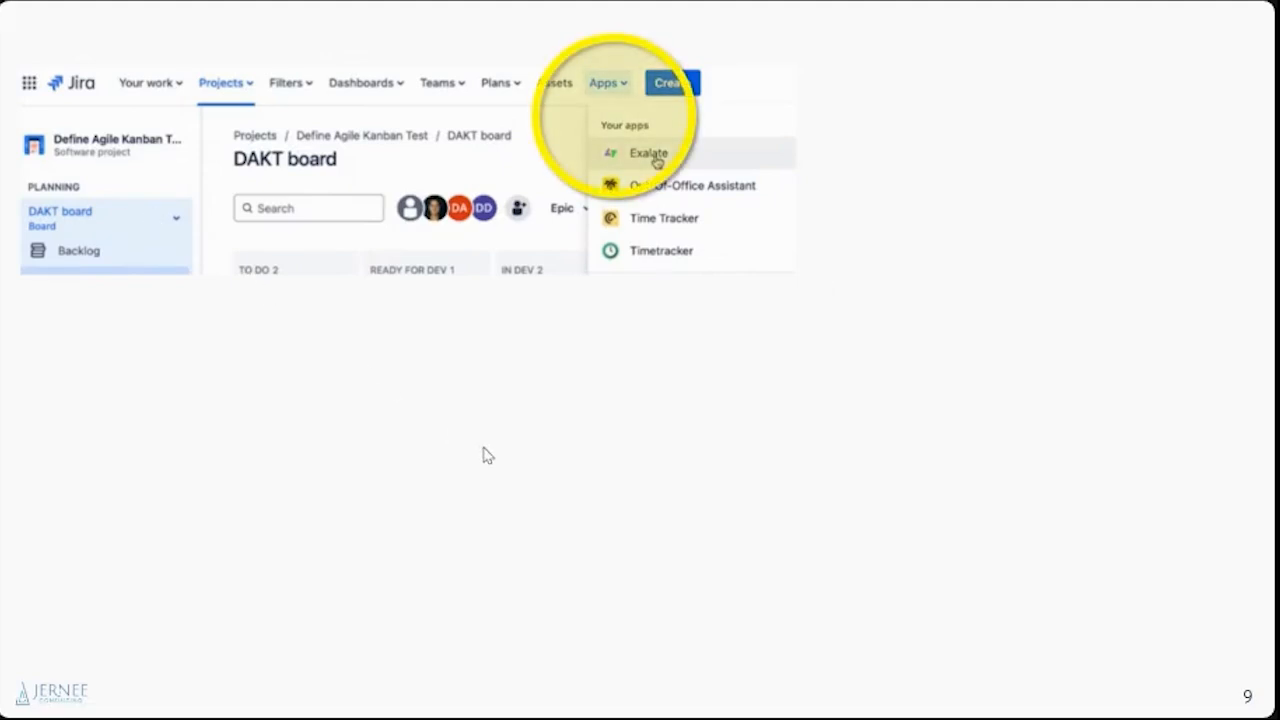
pyautogui.click(488, 456)
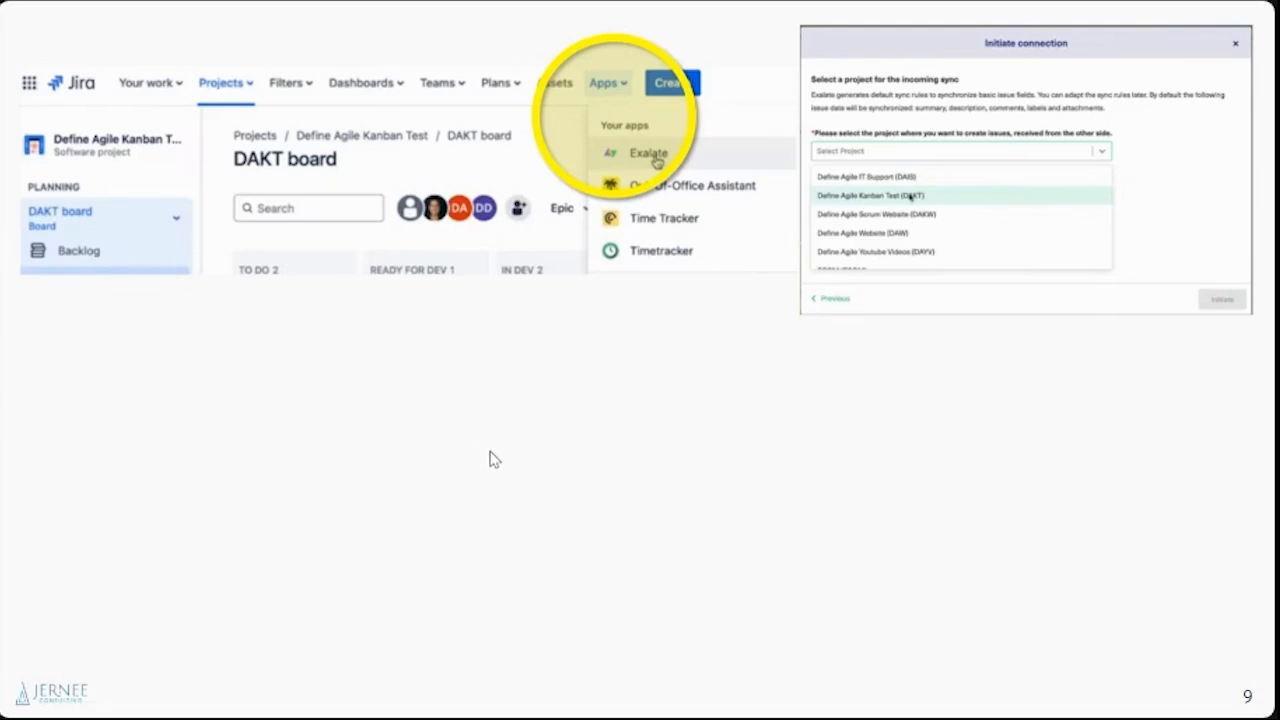
pyautogui.click(490, 451)
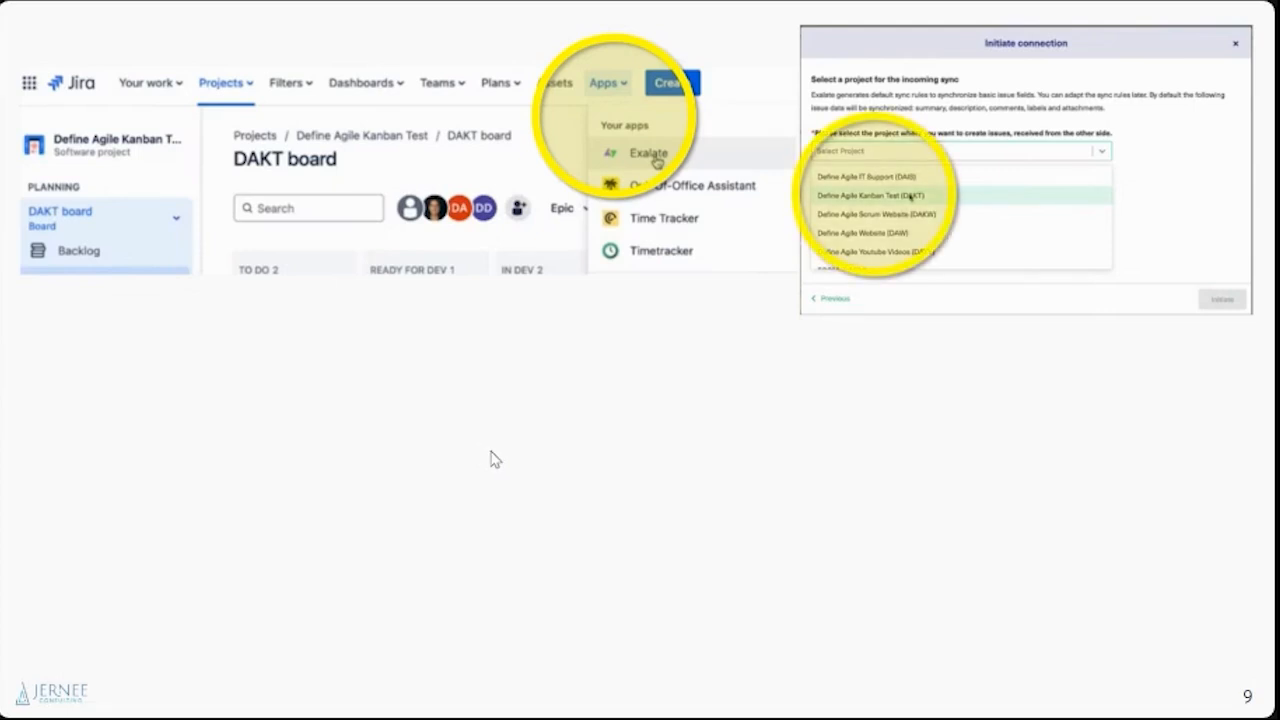
pyautogui.click(292, 440)
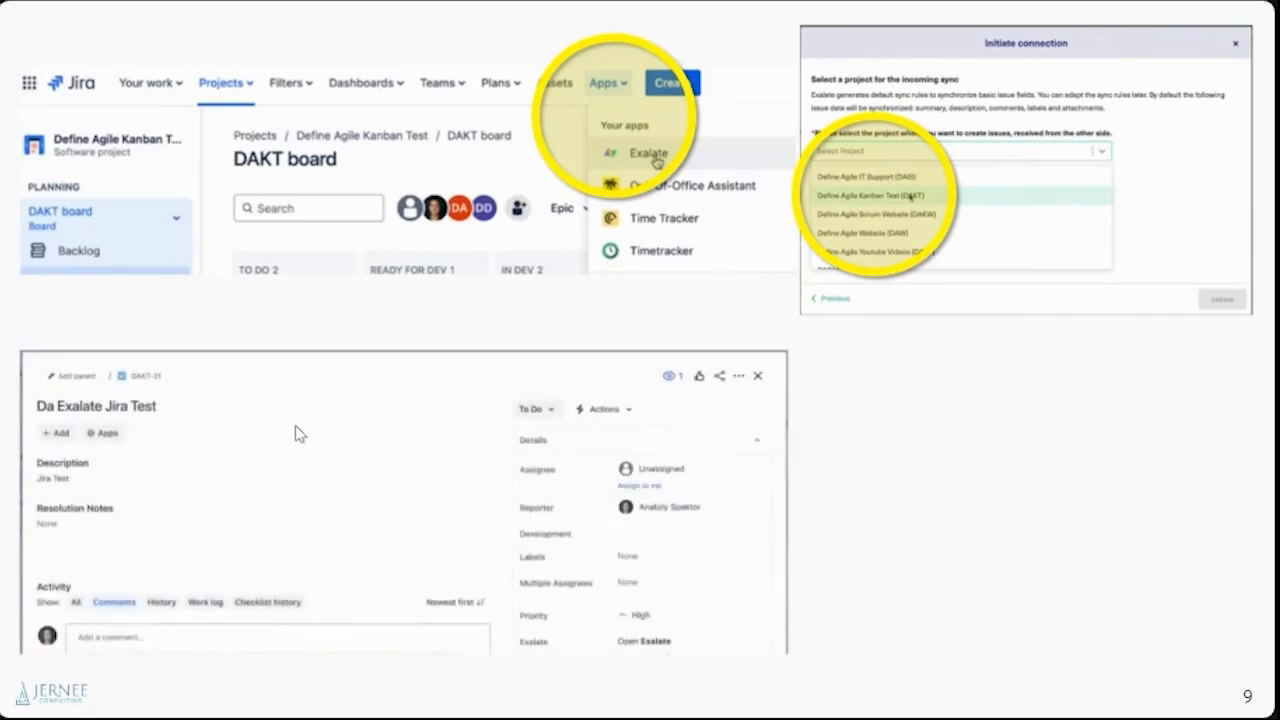
pyautogui.click(256, 430)
pyautogui.click(974, 491)
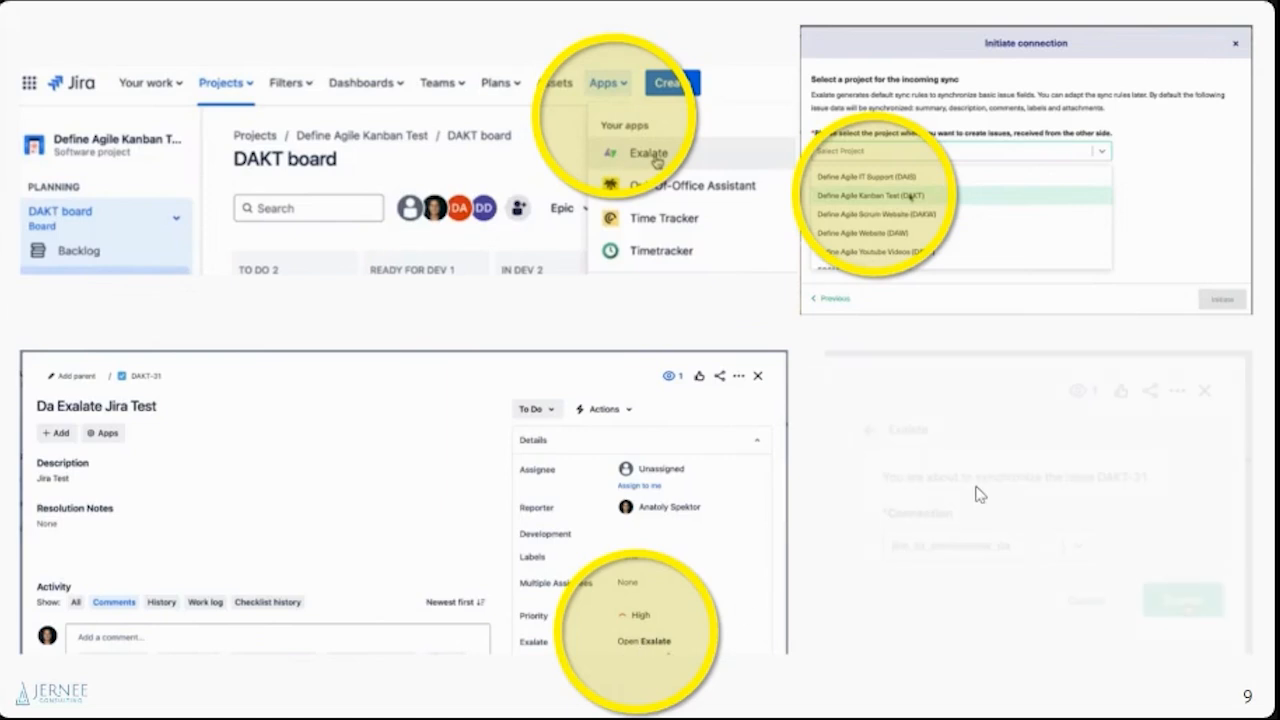
pyautogui.click(815, 462)
pyautogui.click(889, 382)
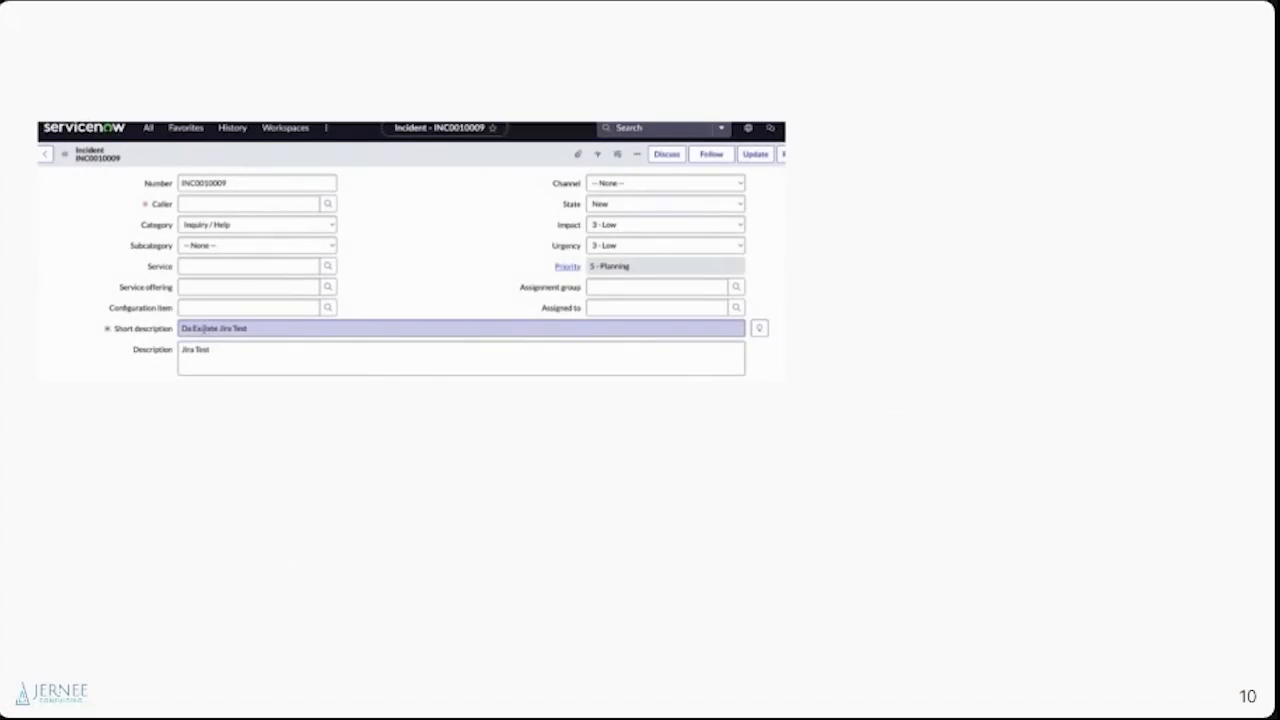
pyautogui.click(165, 257)
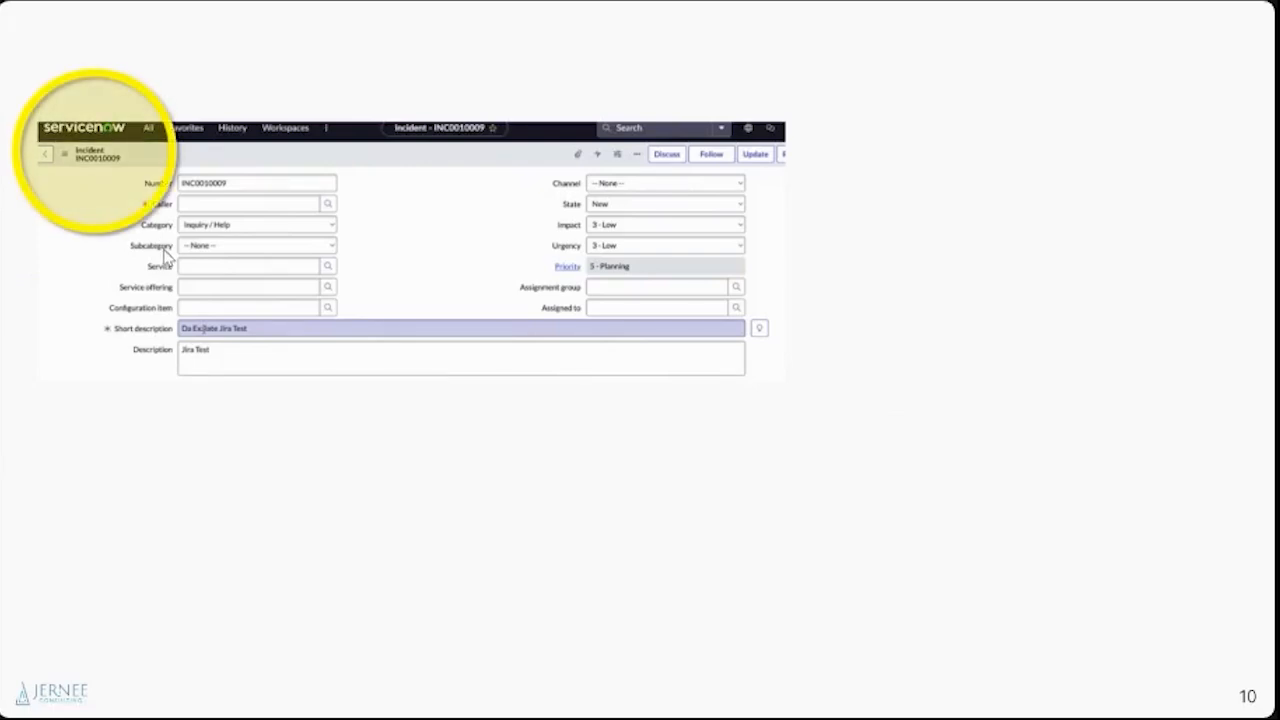
pyautogui.click(361, 370)
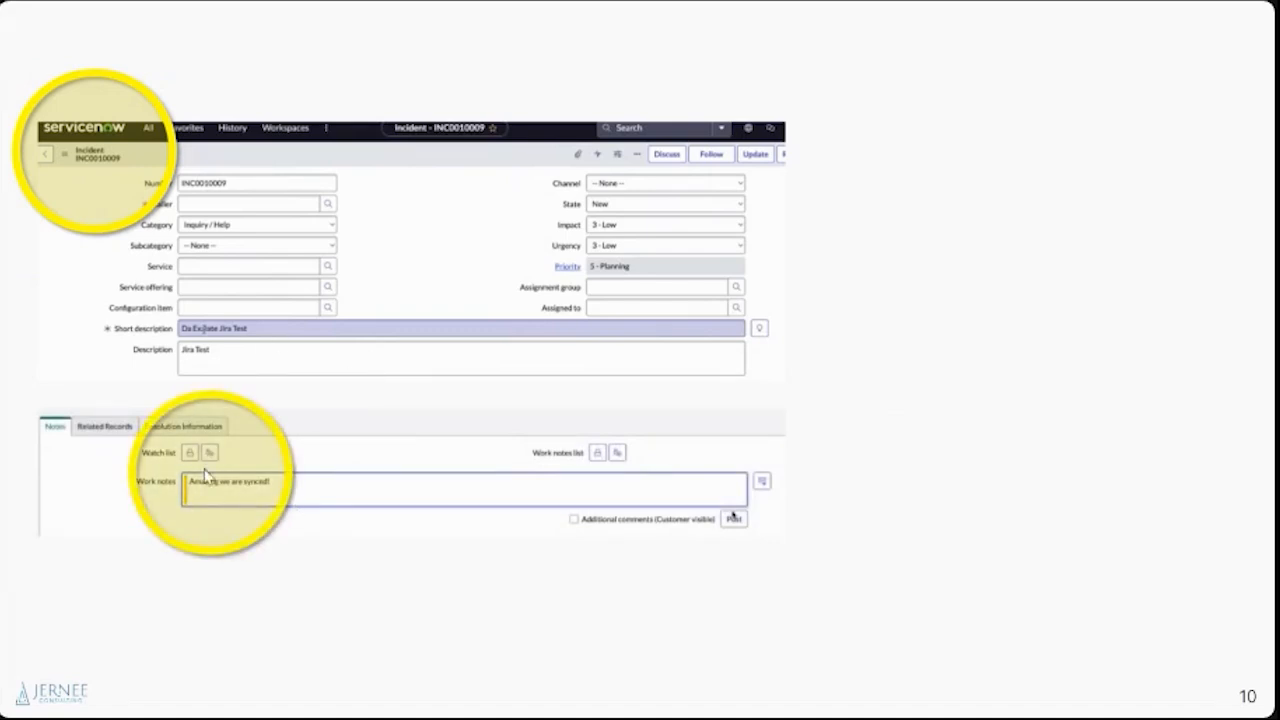
pyautogui.click(444, 384)
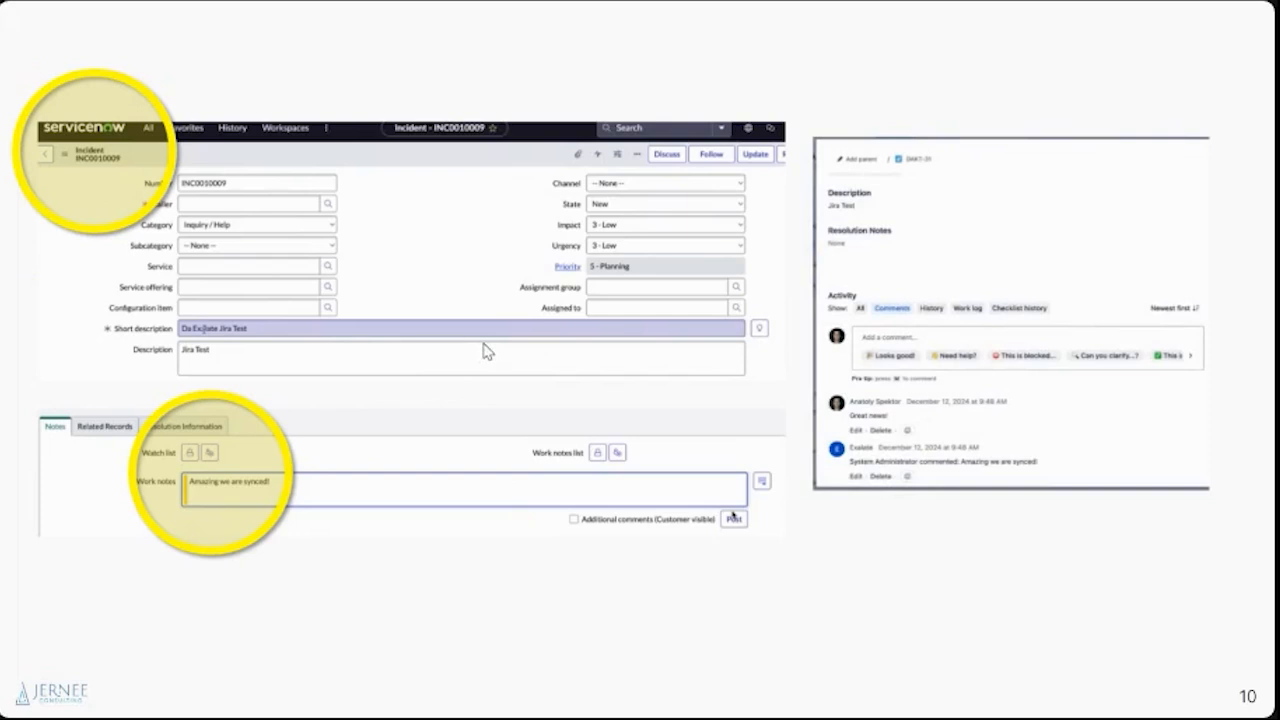
pyautogui.click(668, 339)
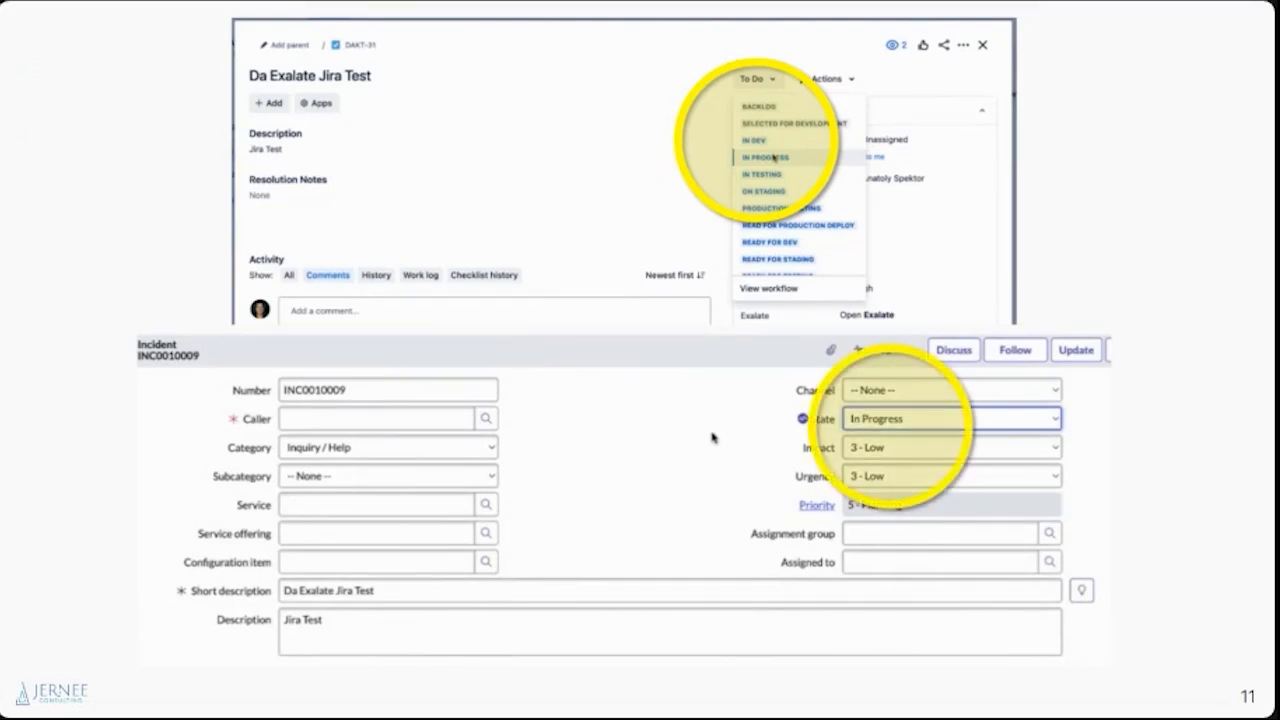
pyautogui.click(372, 349)
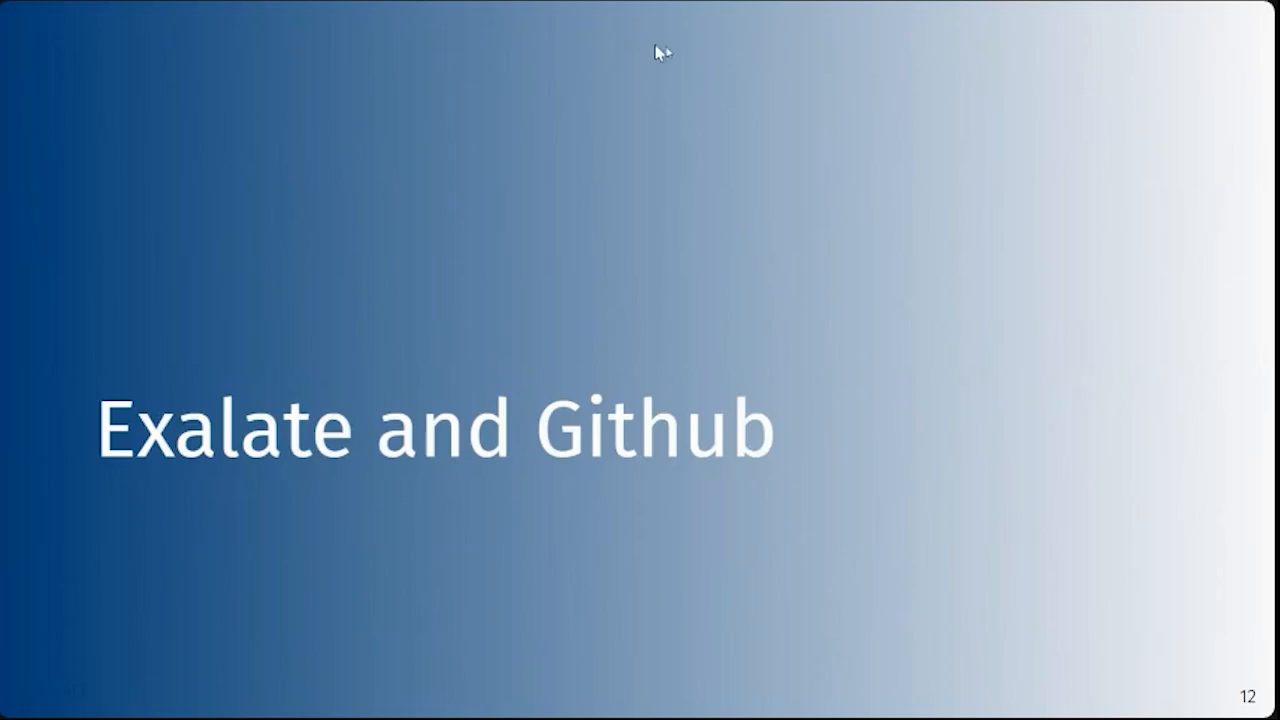
pyautogui.click(548, 273)
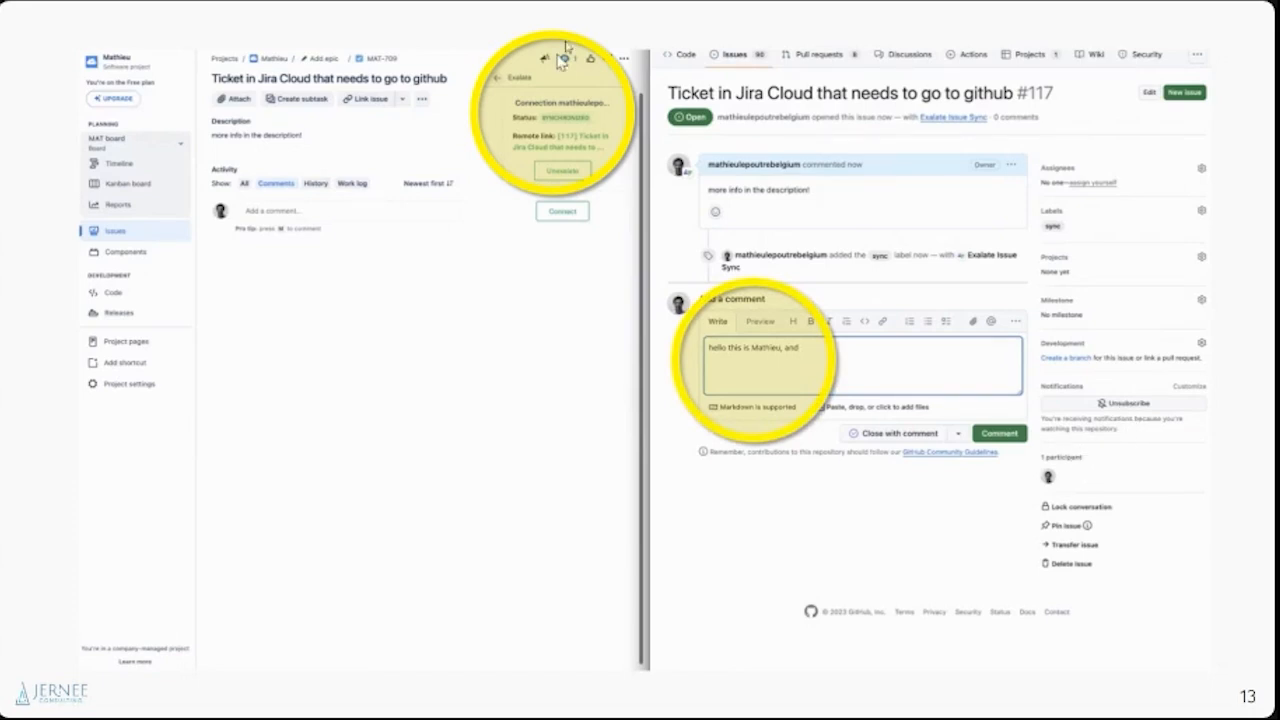
pyautogui.press('Right')
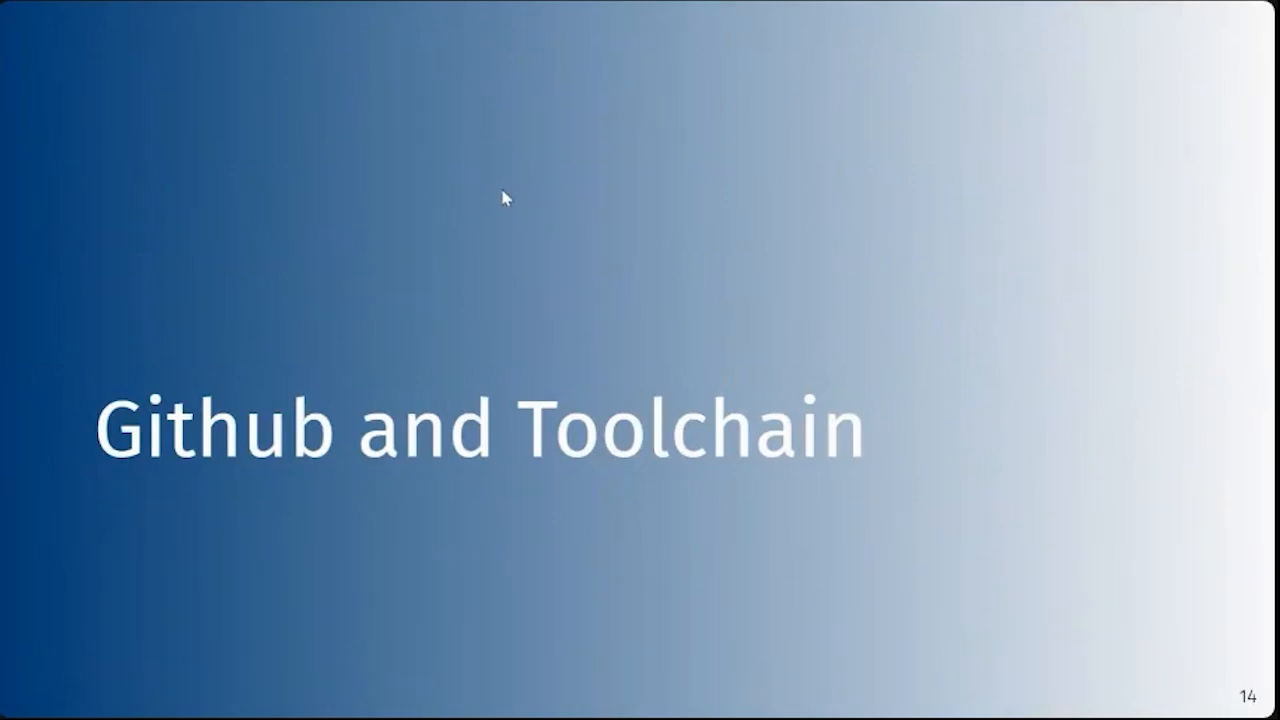
pyautogui.click(520, 192)
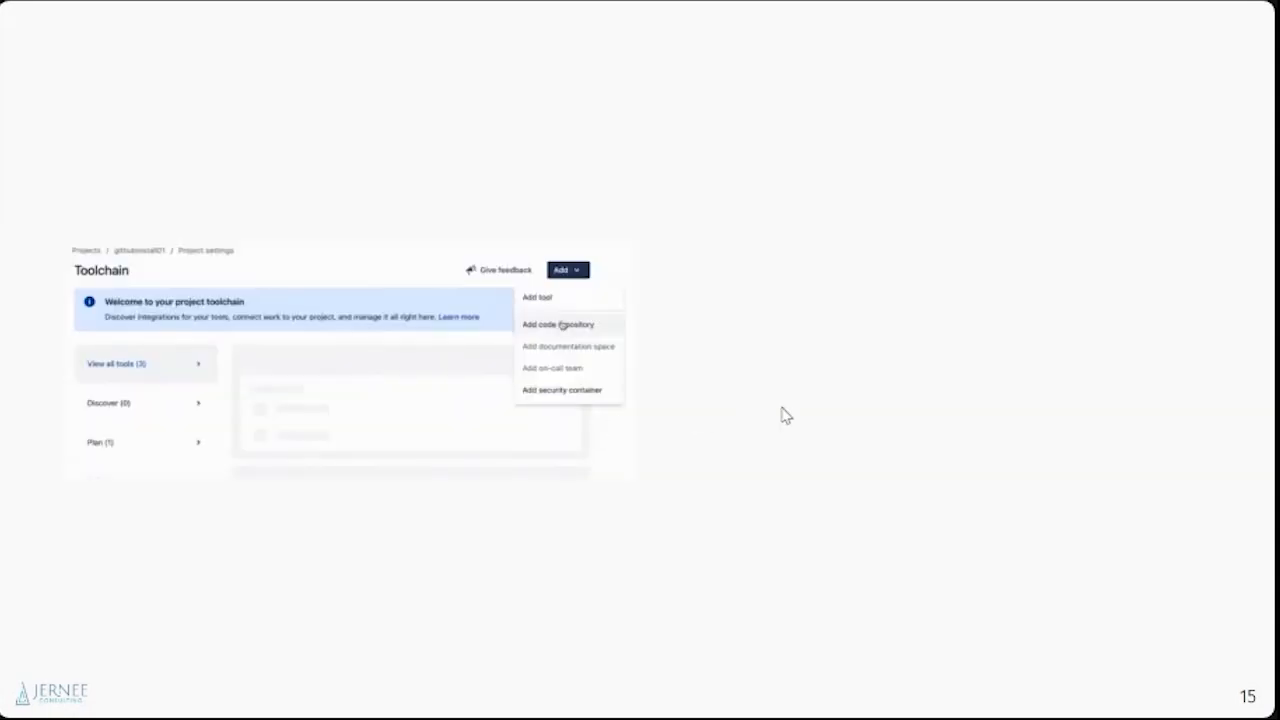
pyautogui.click(680, 455)
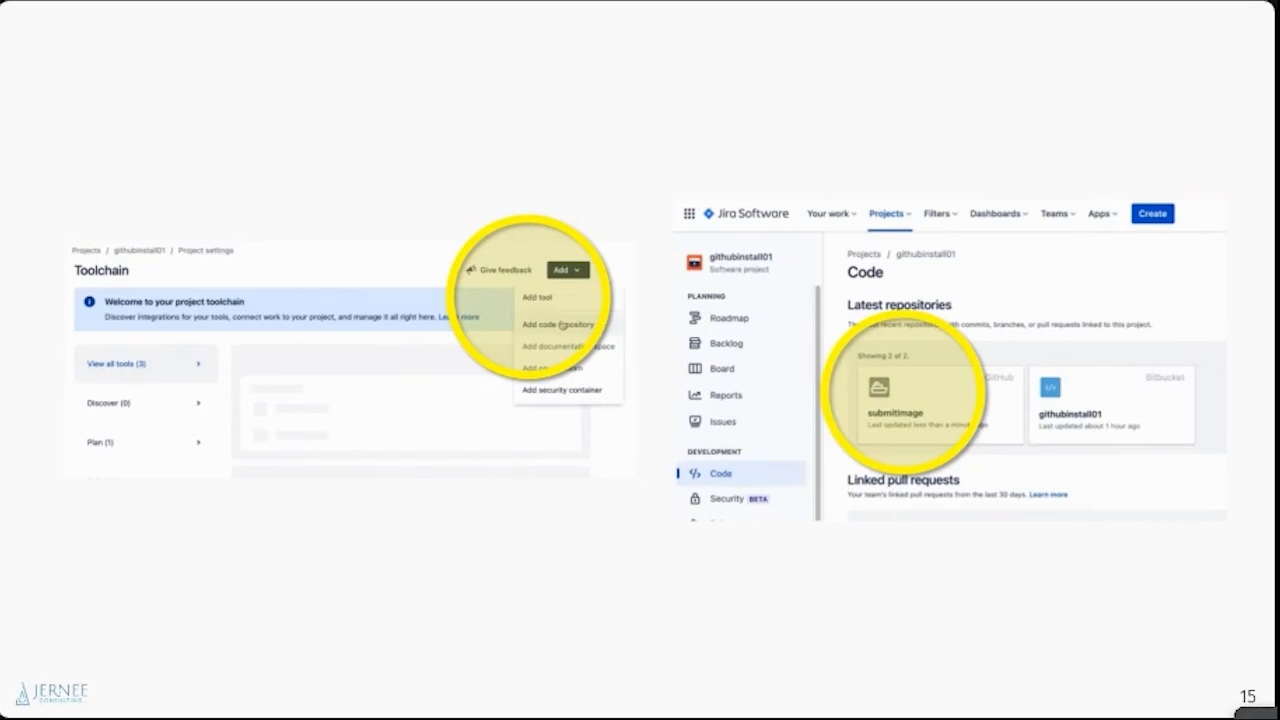
pyautogui.click(550, 418)
pyautogui.click(663, 252)
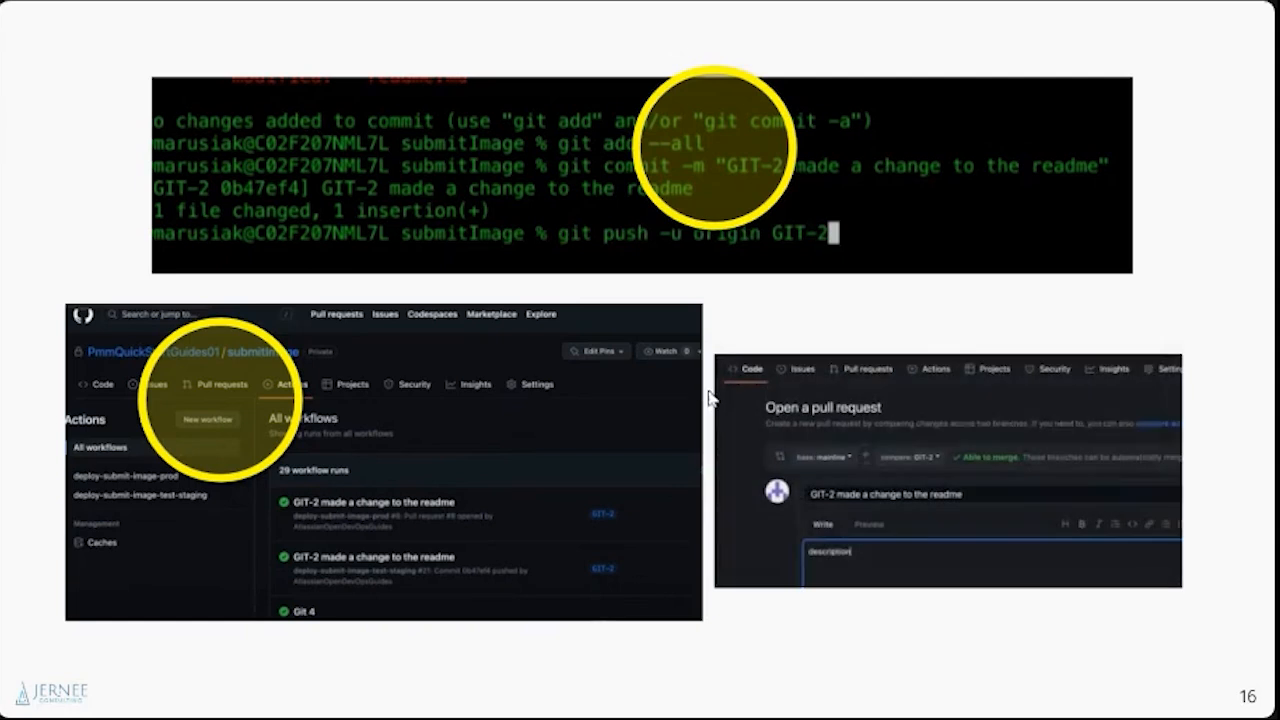
pyautogui.click(771, 385)
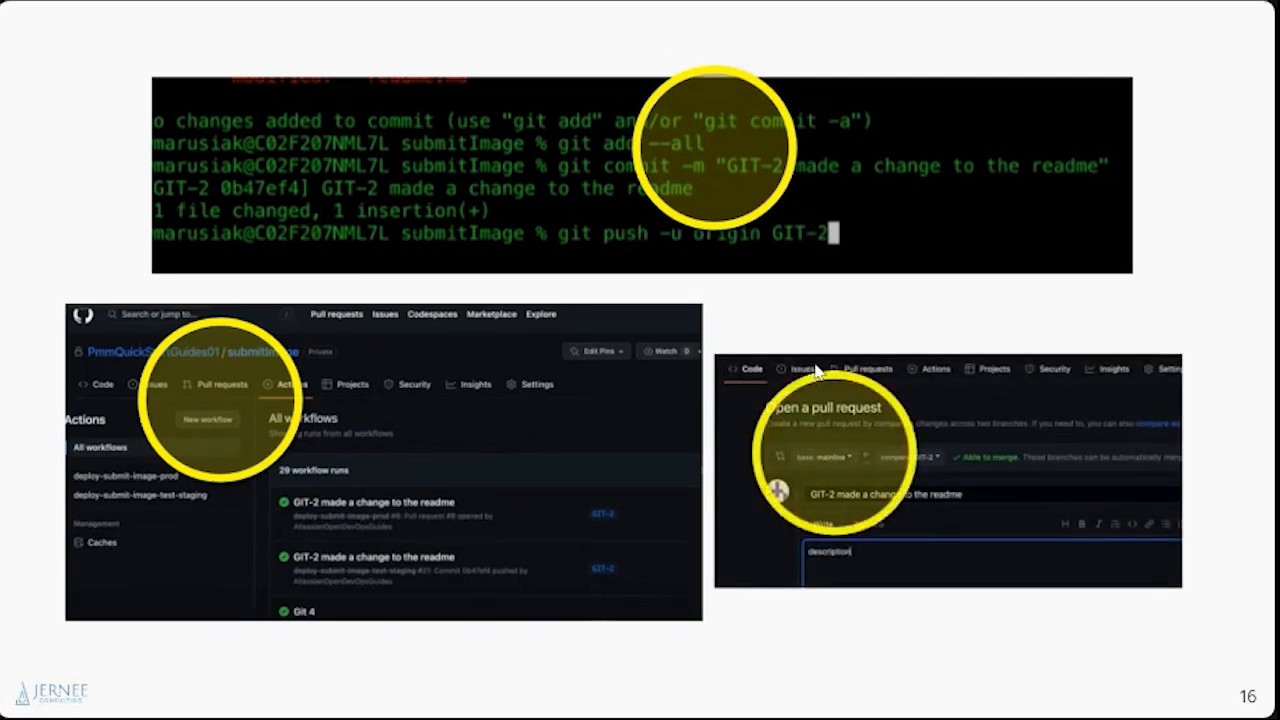
pyautogui.click(817, 365)
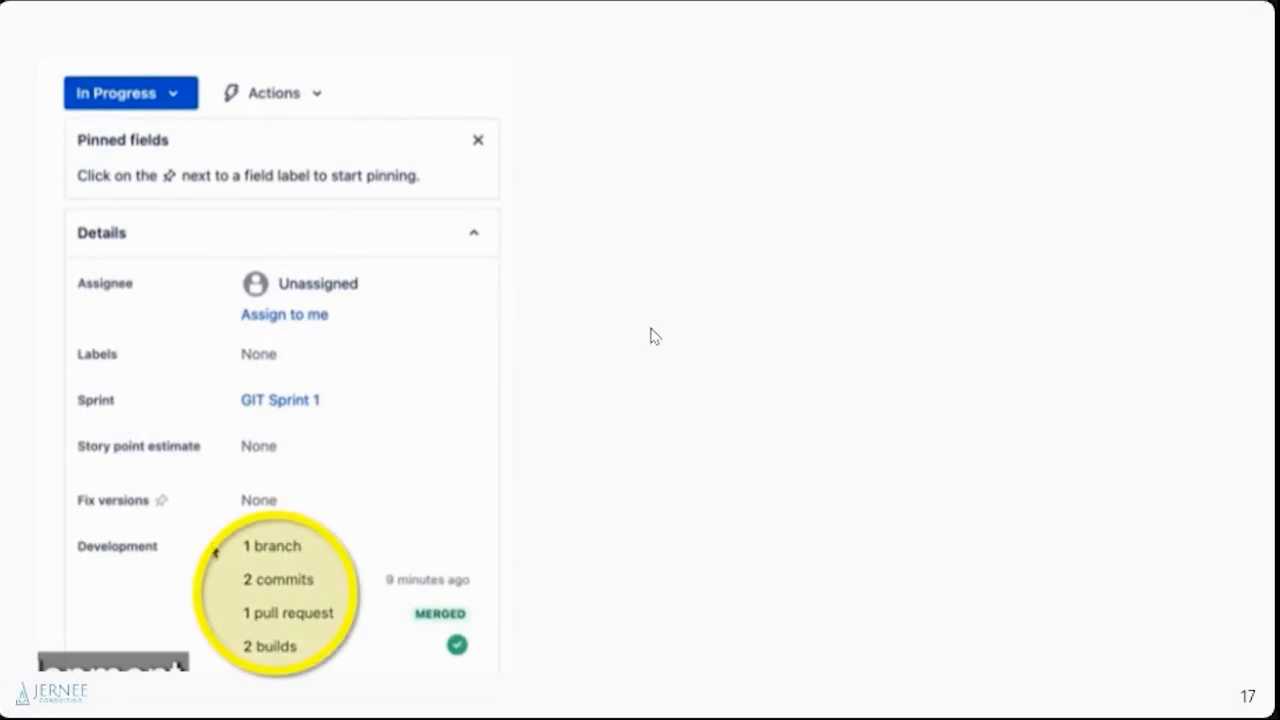
pyautogui.press('Left')
pyautogui.press('Left')
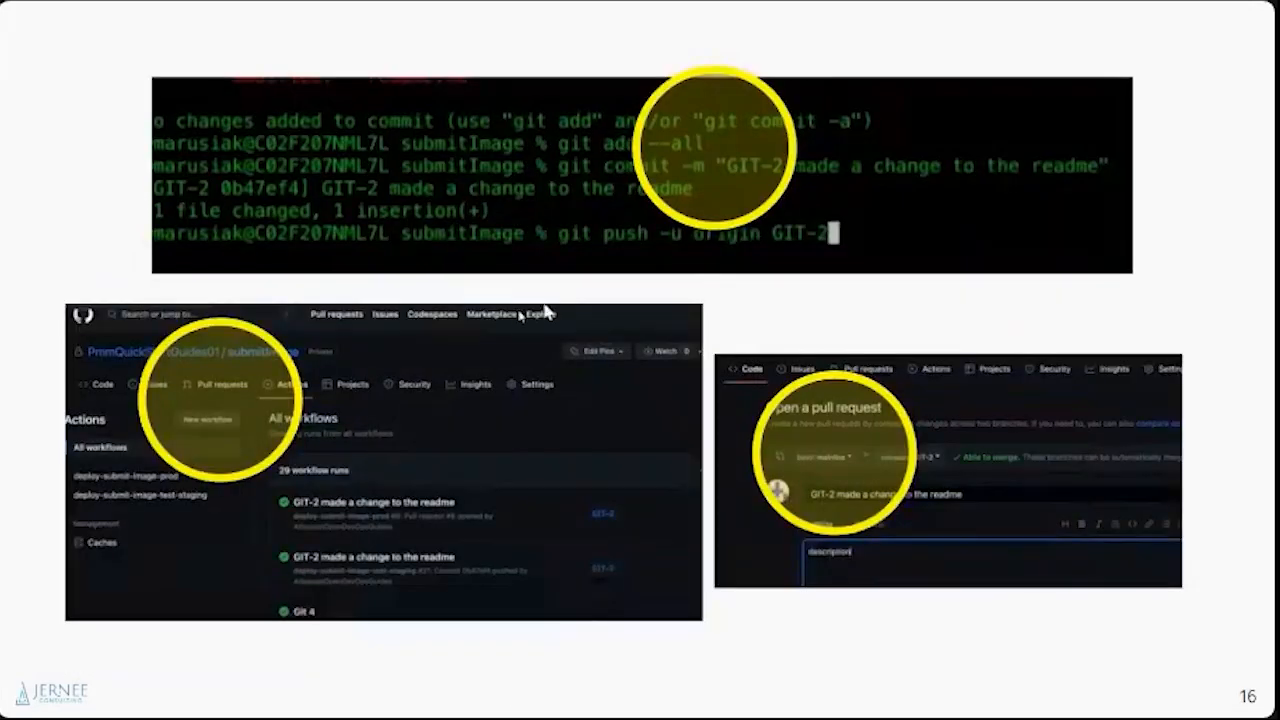
pyautogui.press('Right')
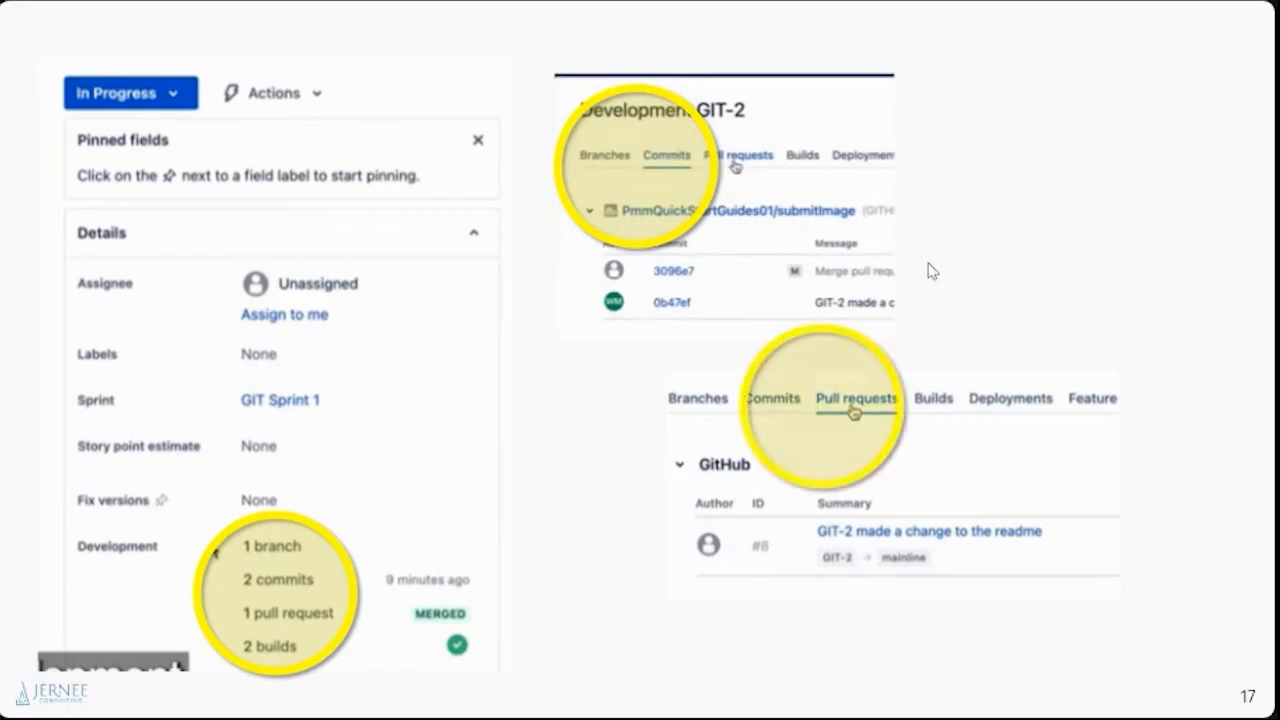
pyautogui.press('Right')
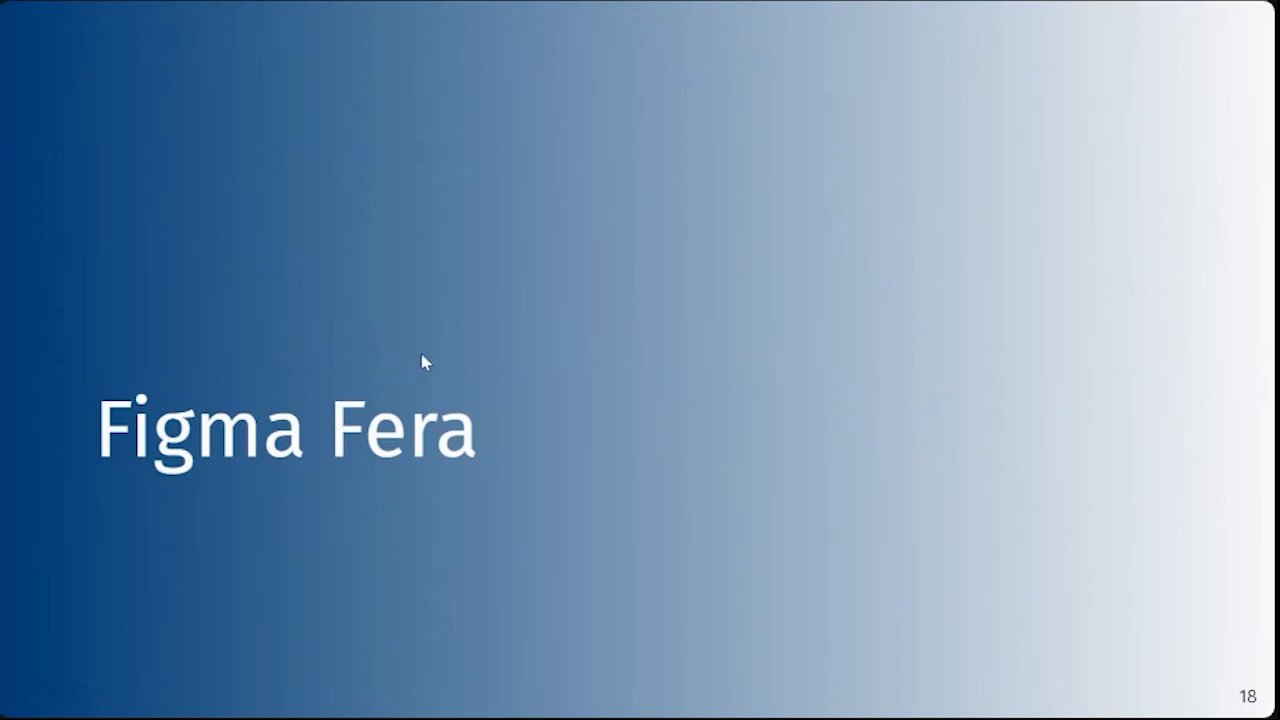
pyautogui.press('Right')
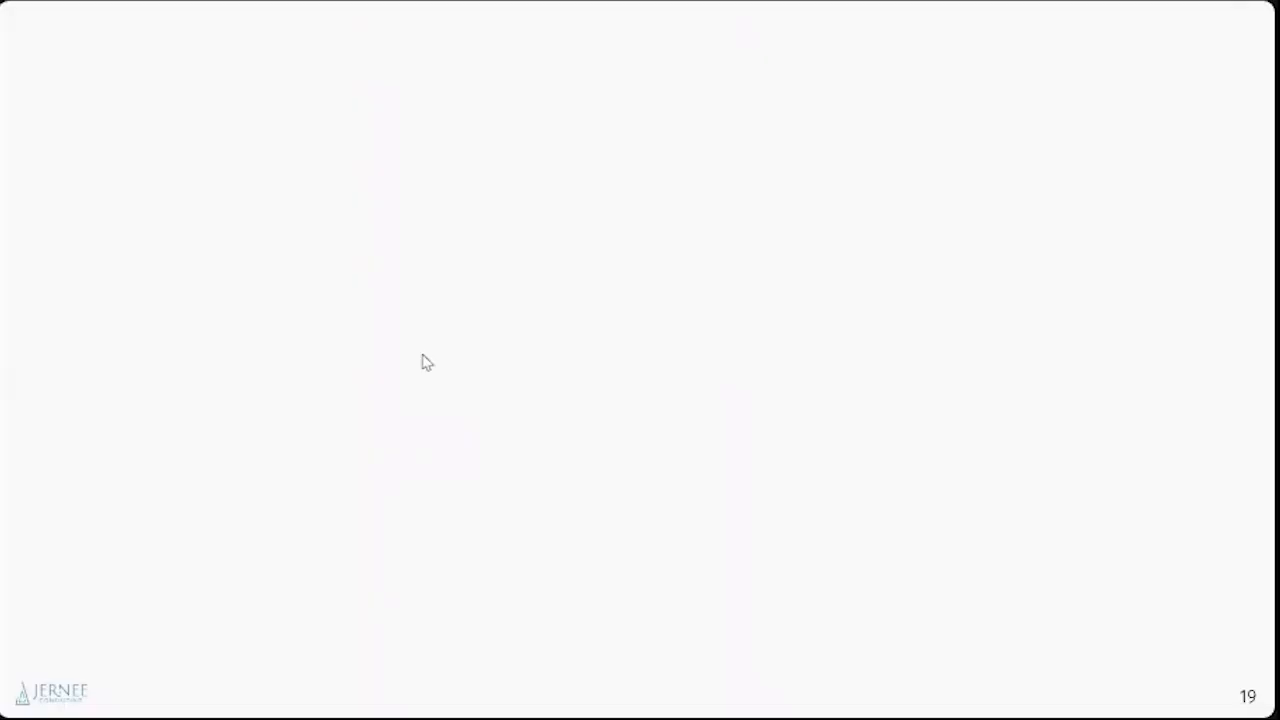
pyautogui.click(476, 410)
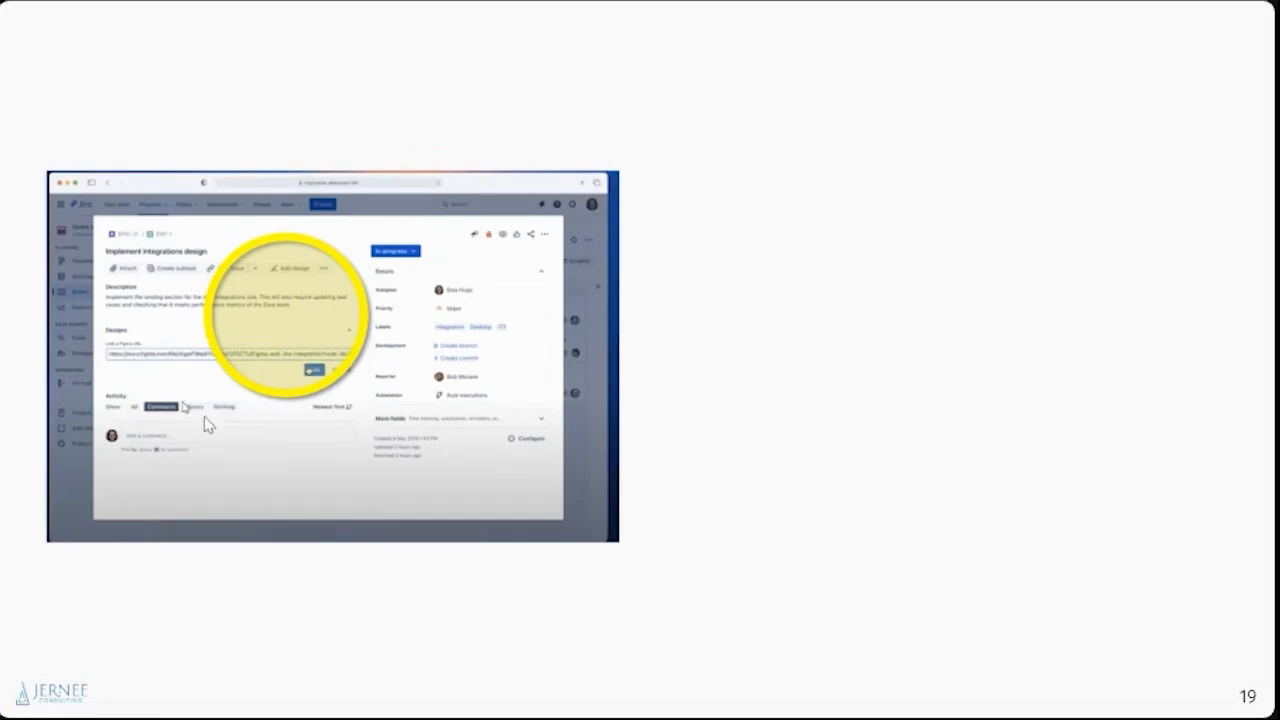
pyautogui.click(505, 517)
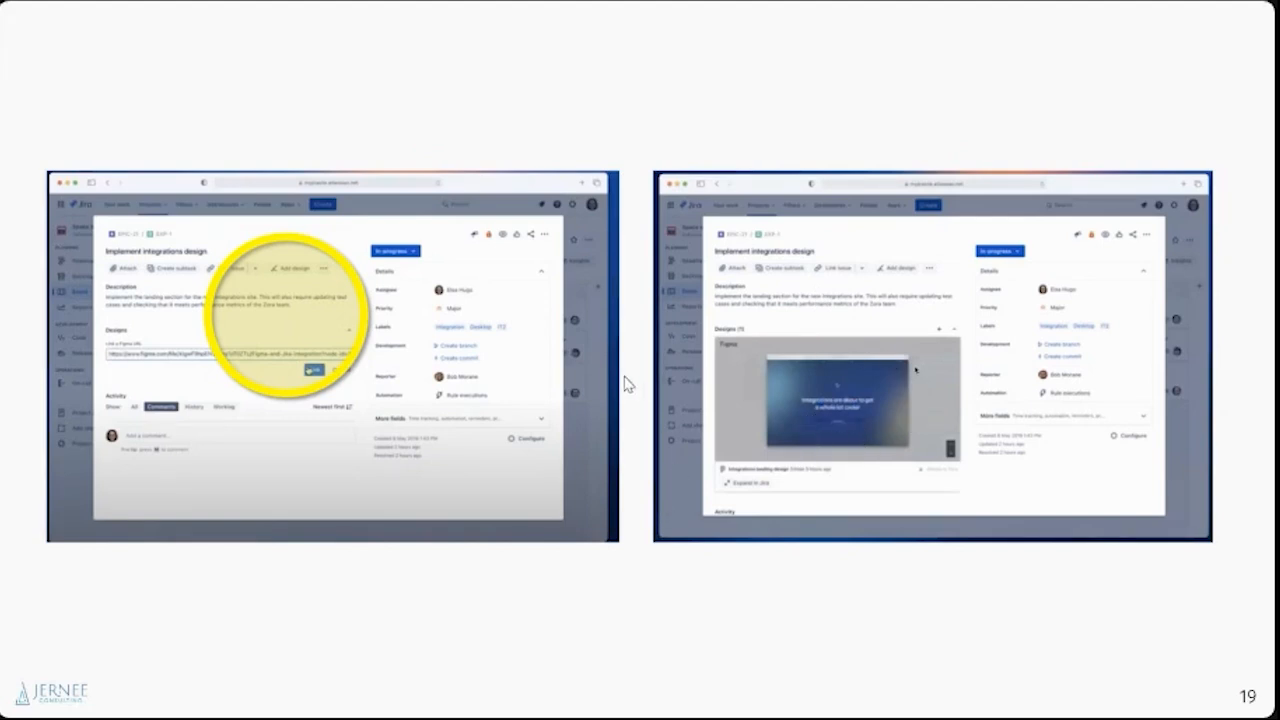
pyautogui.click(876, 383)
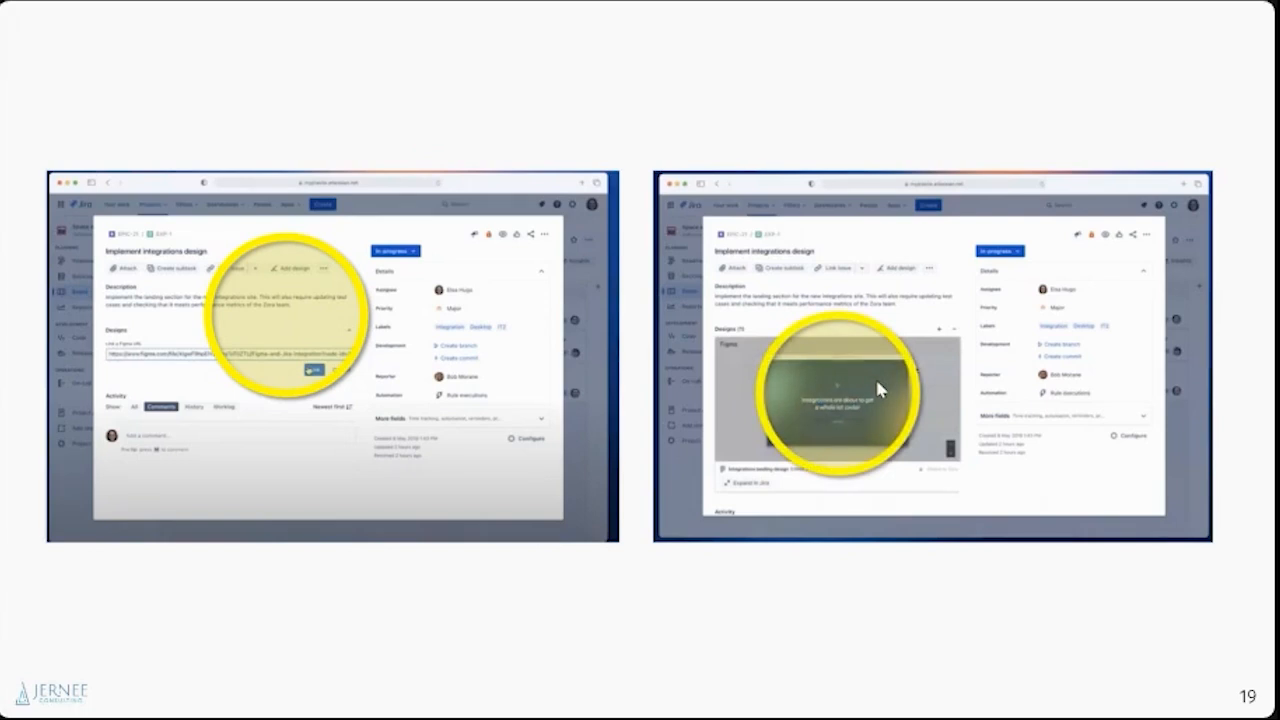
pyautogui.click(877, 385)
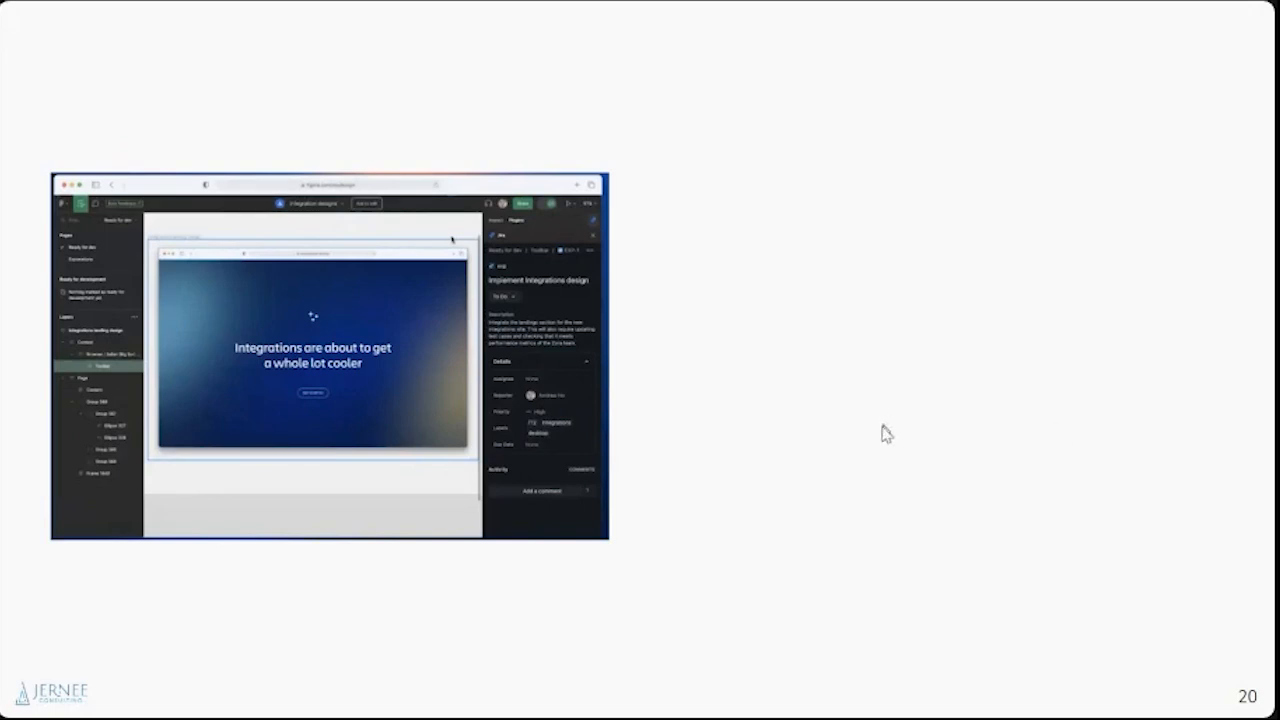
pyautogui.click(722, 438)
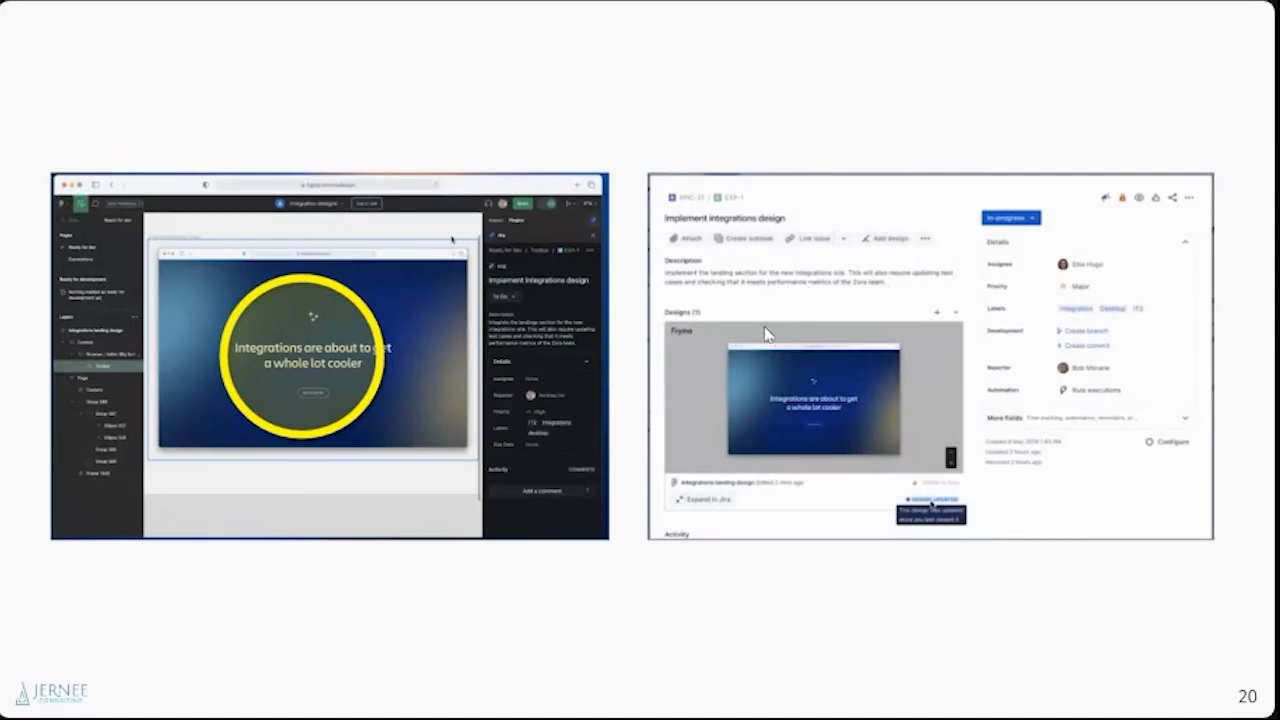
pyautogui.click(936, 577)
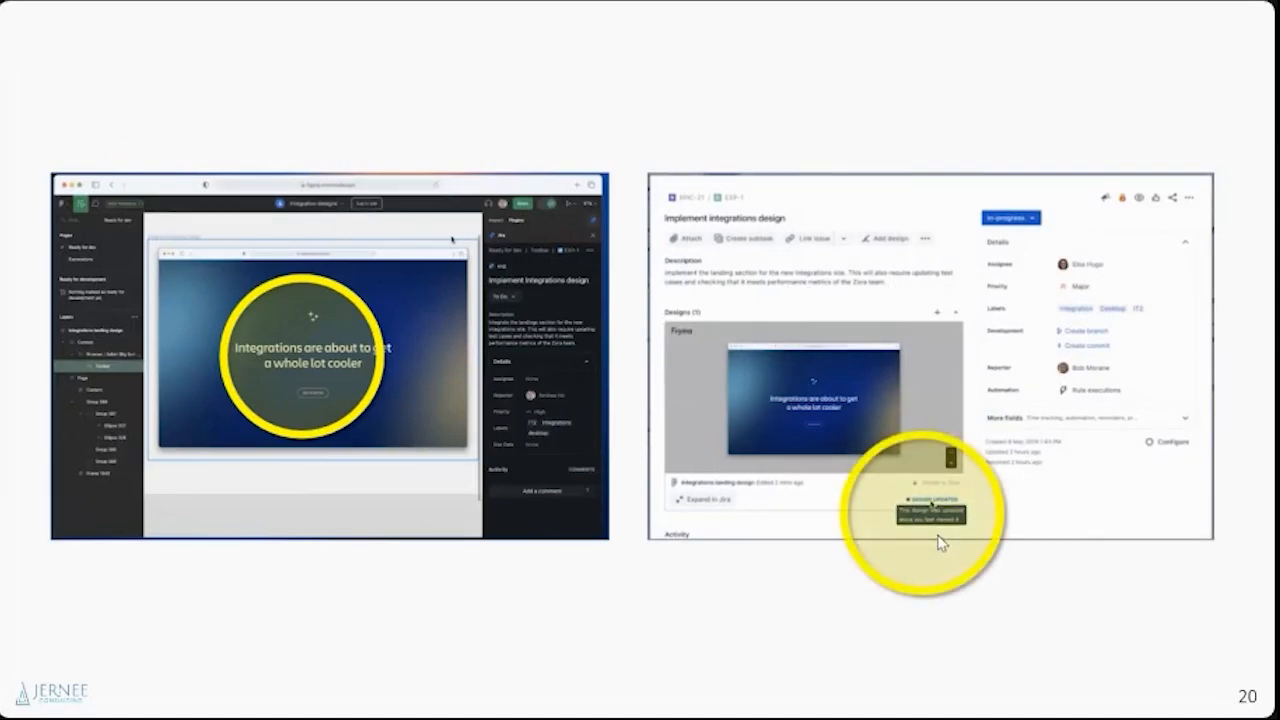
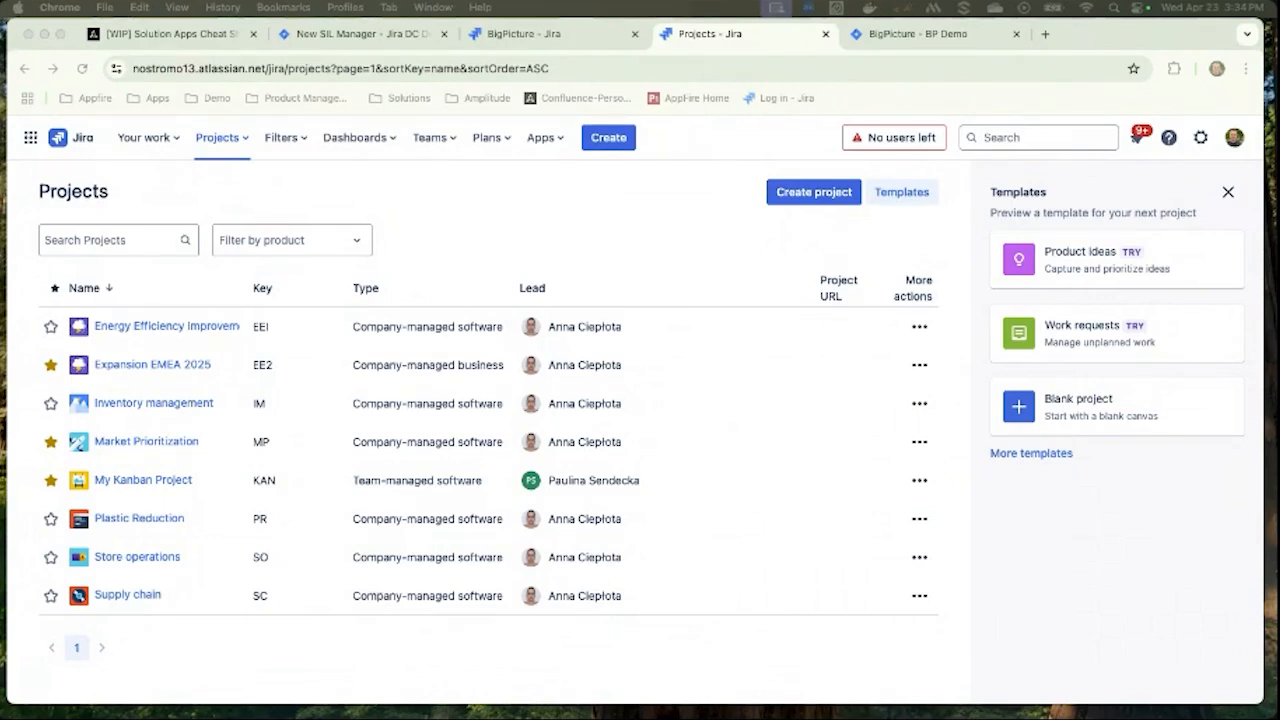
# Open the BigPicture Home overview, examine the box types offered for a new box, and discard the form
pyautogui.click(530, 34)
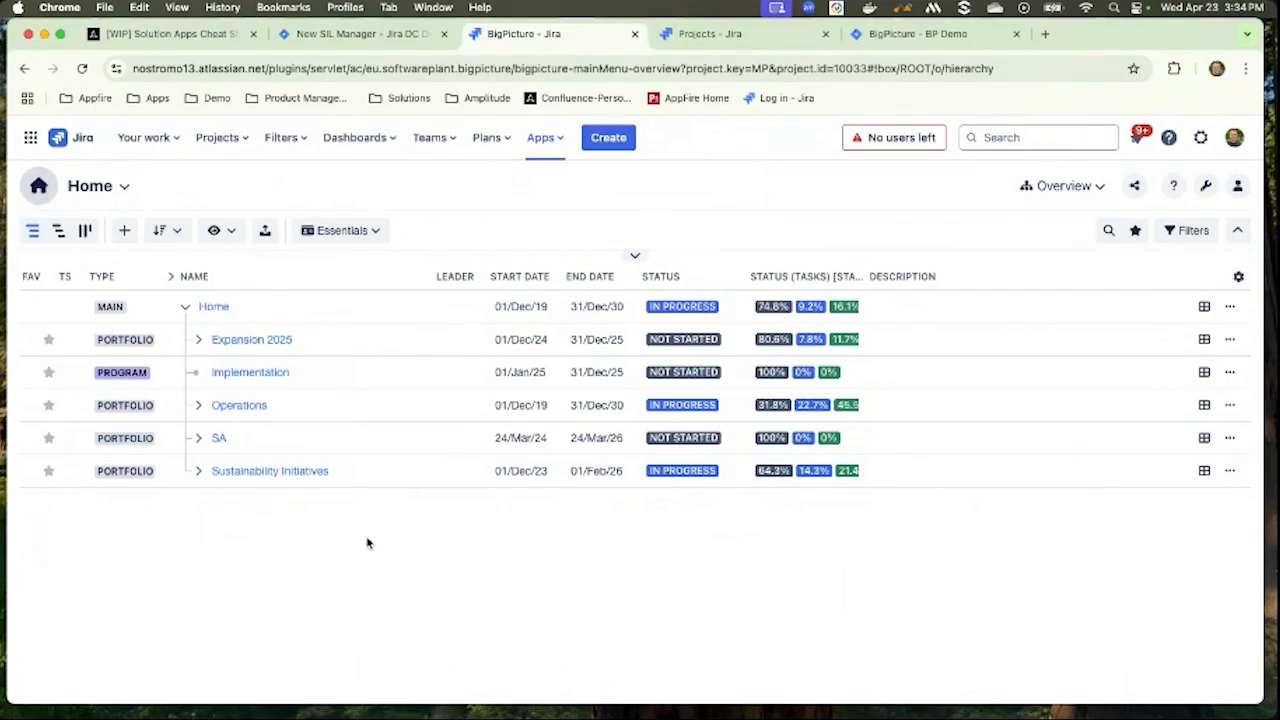
pyautogui.click(125, 235)
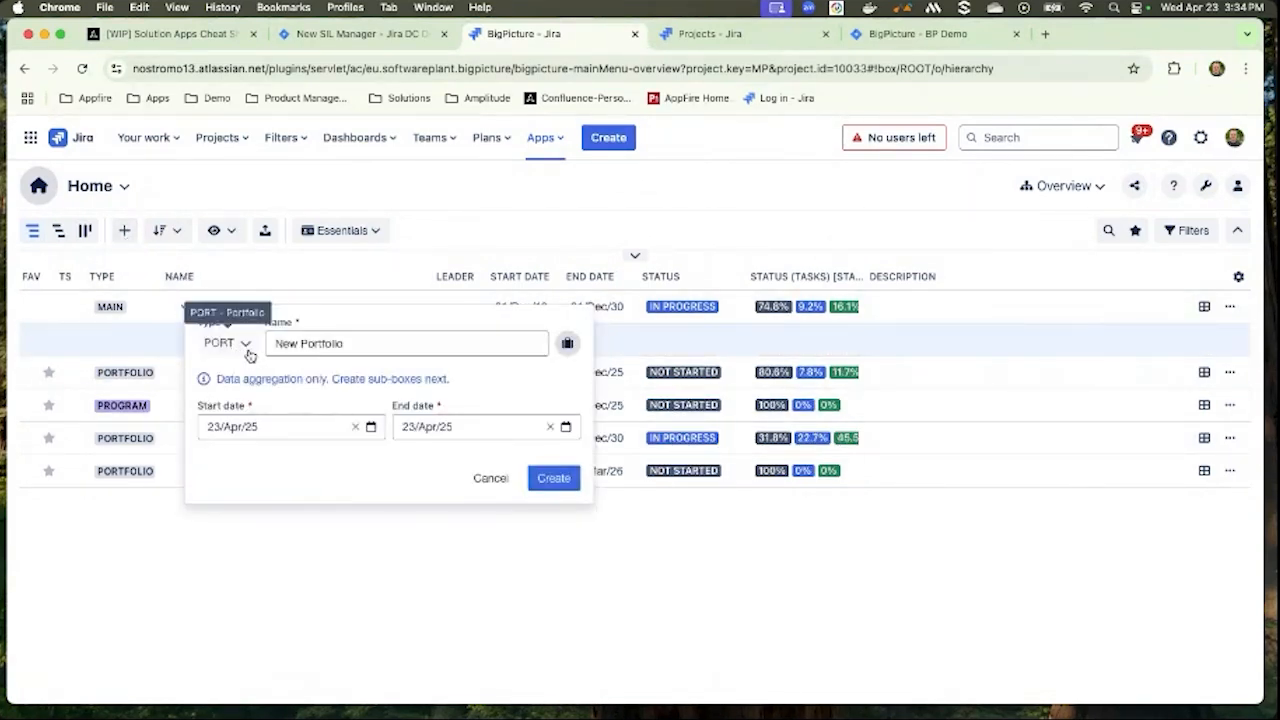
pyautogui.click(240, 348)
pyautogui.scroll(2, 258, 485)
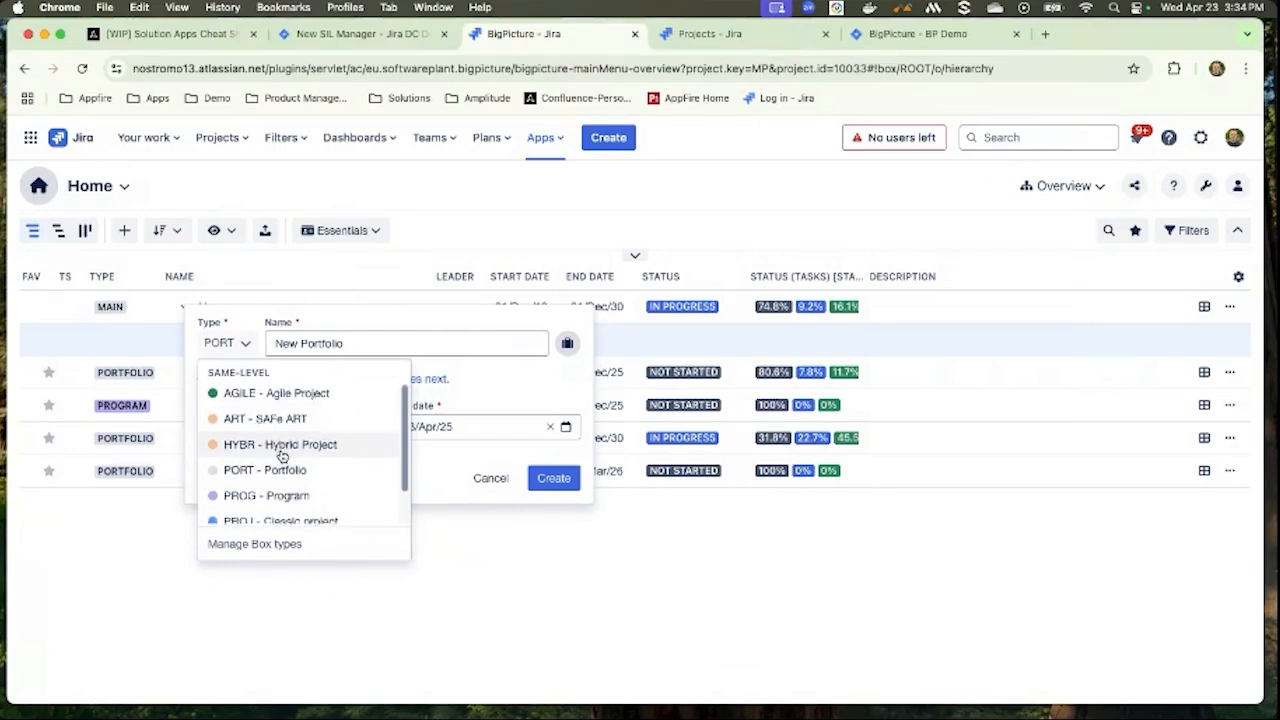
pyautogui.scroll(-2, 282, 452)
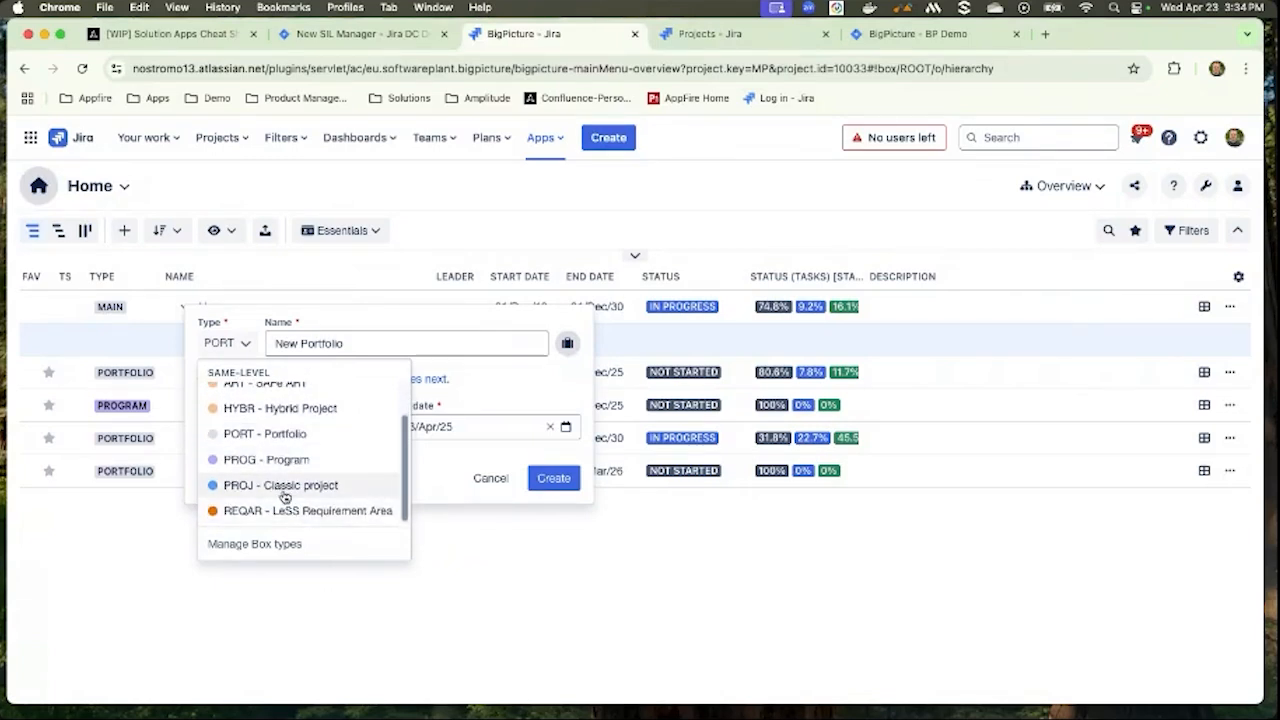
pyautogui.click(447, 556)
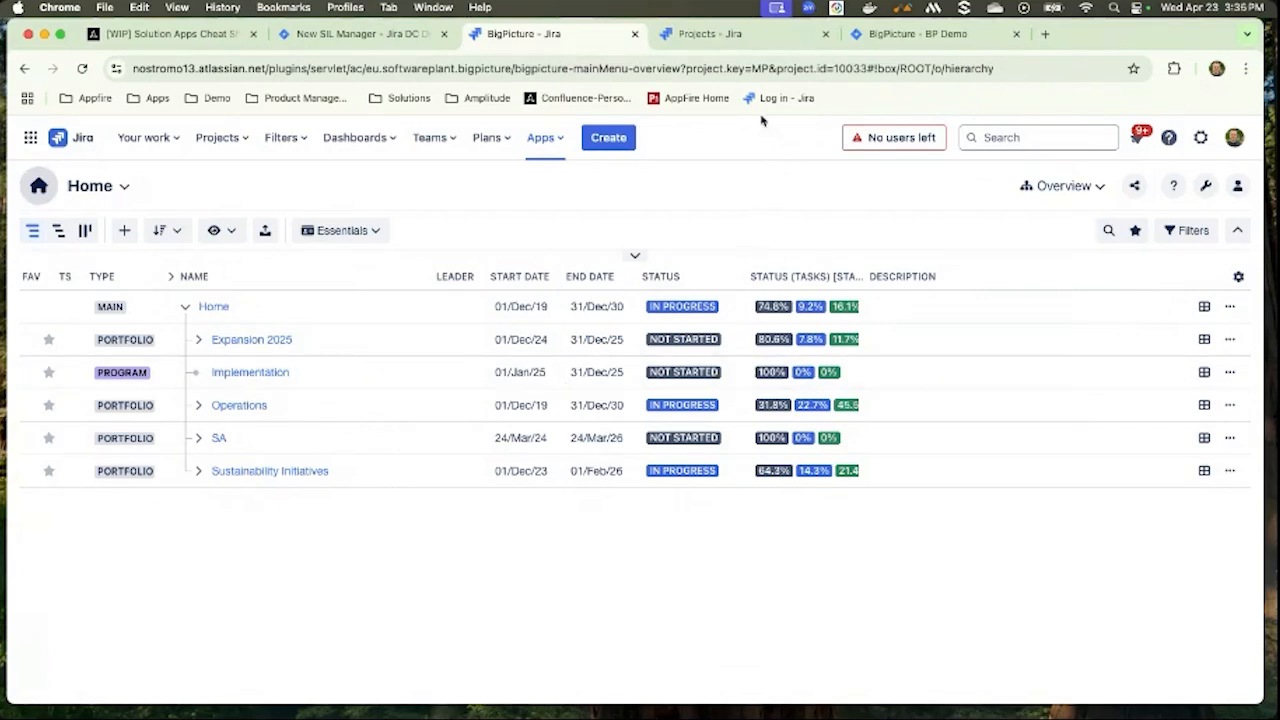
# Close the Jira Projects page and switch to the BP Demo's Program Increment 1 board
pyautogui.click(751, 44)
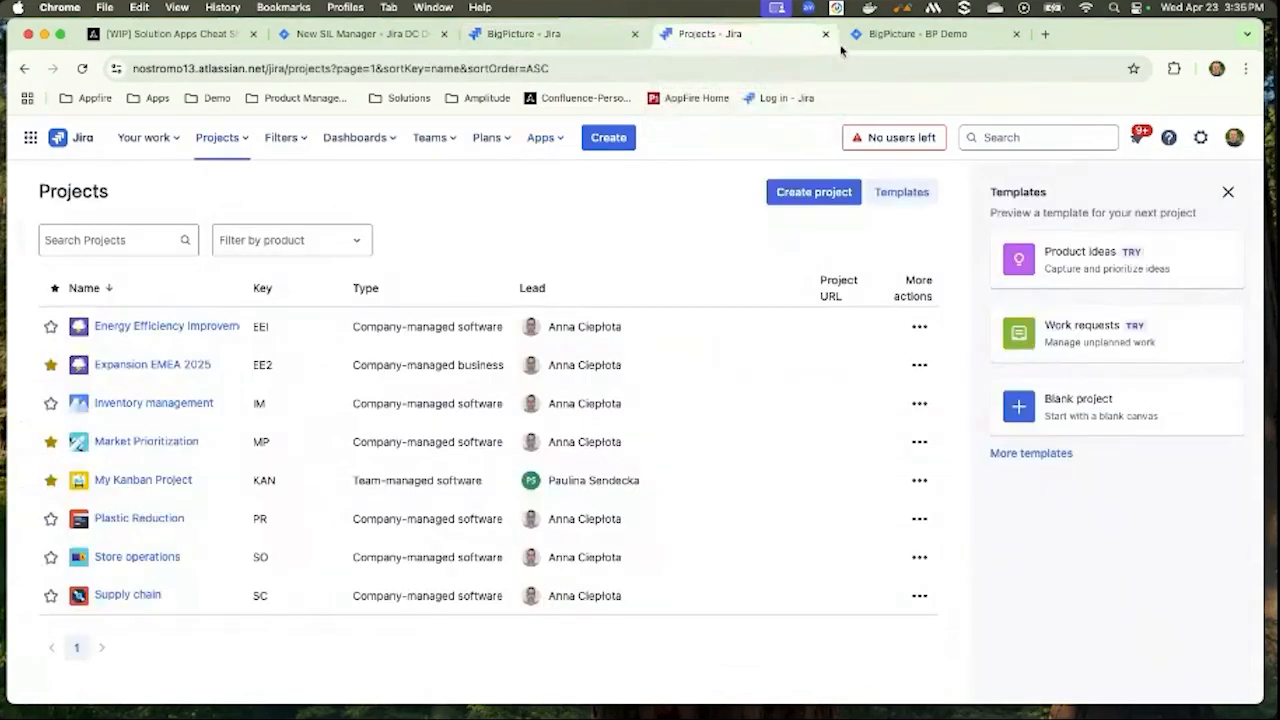
pyautogui.click(825, 34)
pyautogui.click(737, 38)
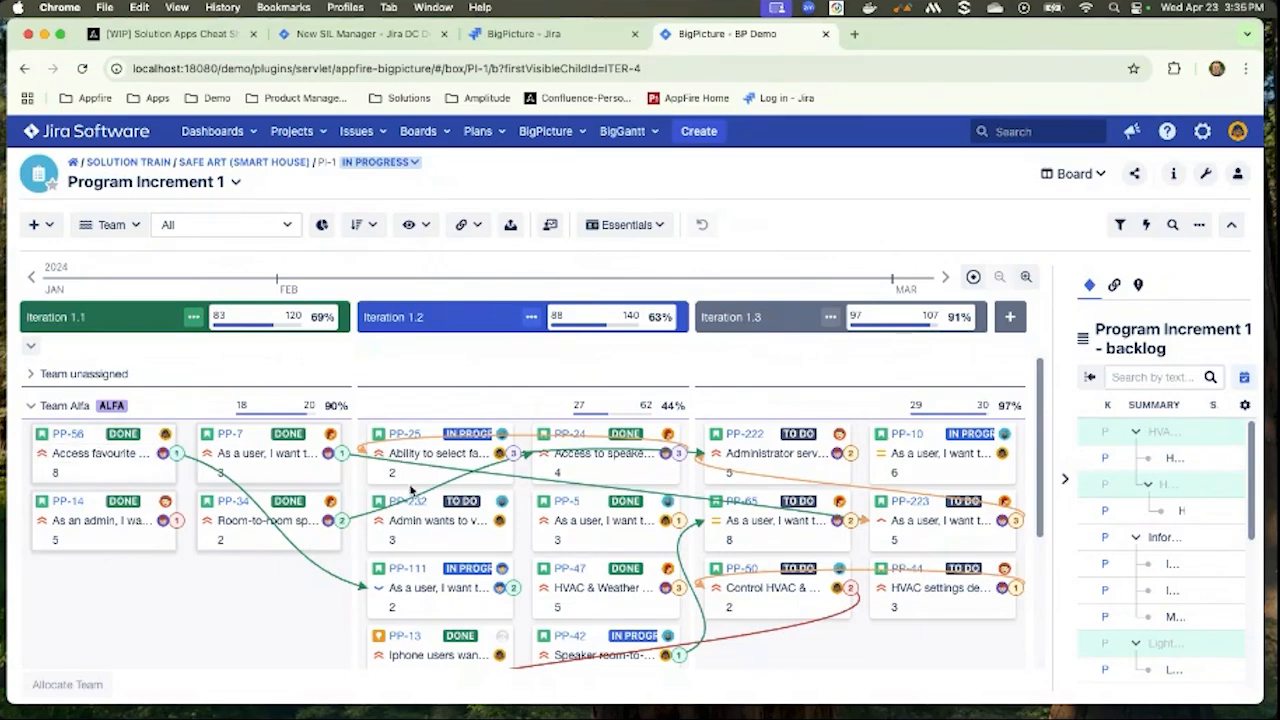
# Examine Team Alfa's cards and dependency links on the Program Increment 1 board and expand the Team Gamma row
pyautogui.scroll(-1, 409, 485)
pyautogui.scroll(1, 409, 485)
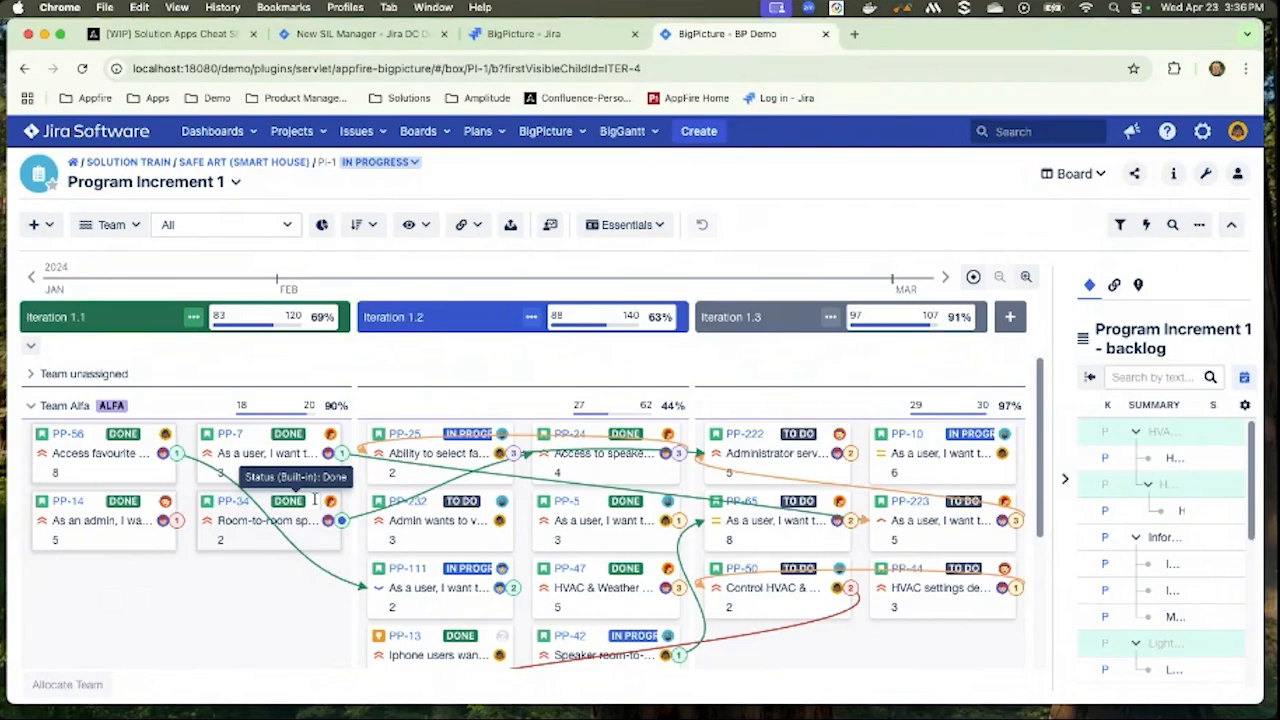
pyautogui.scroll(-3, 325, 505)
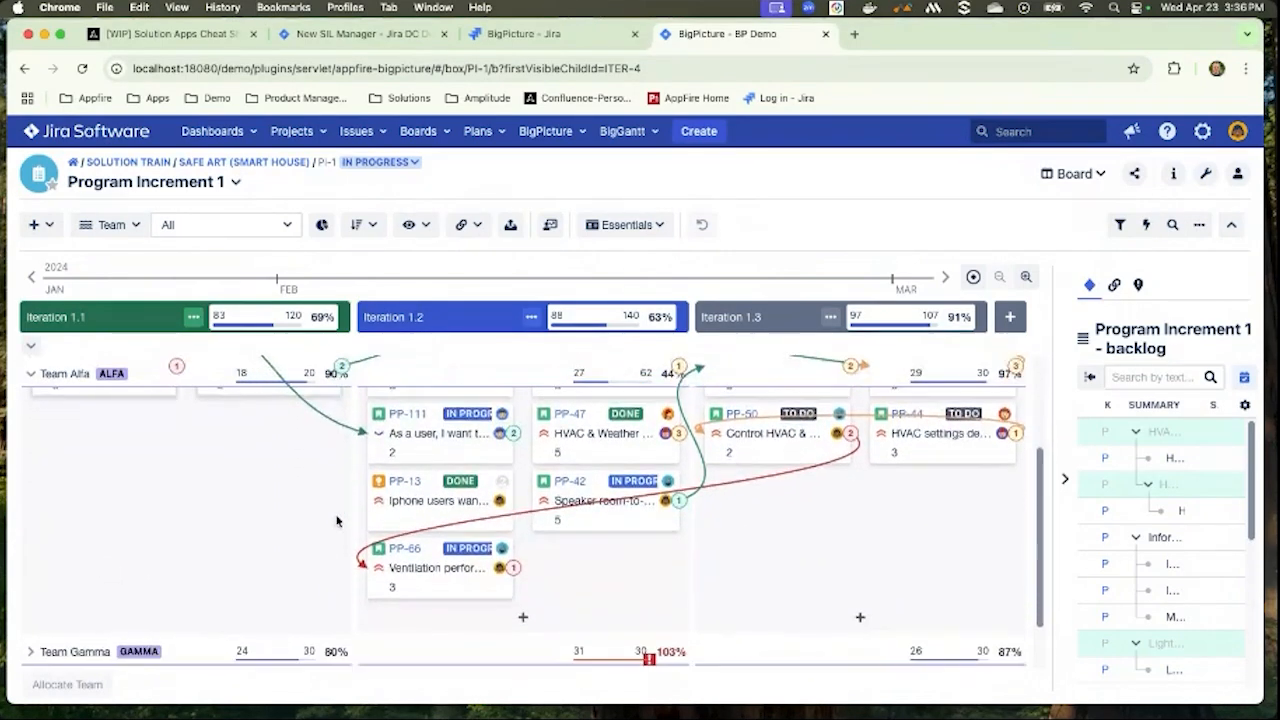
pyautogui.scroll(-1, 337, 521)
pyautogui.click(32, 581)
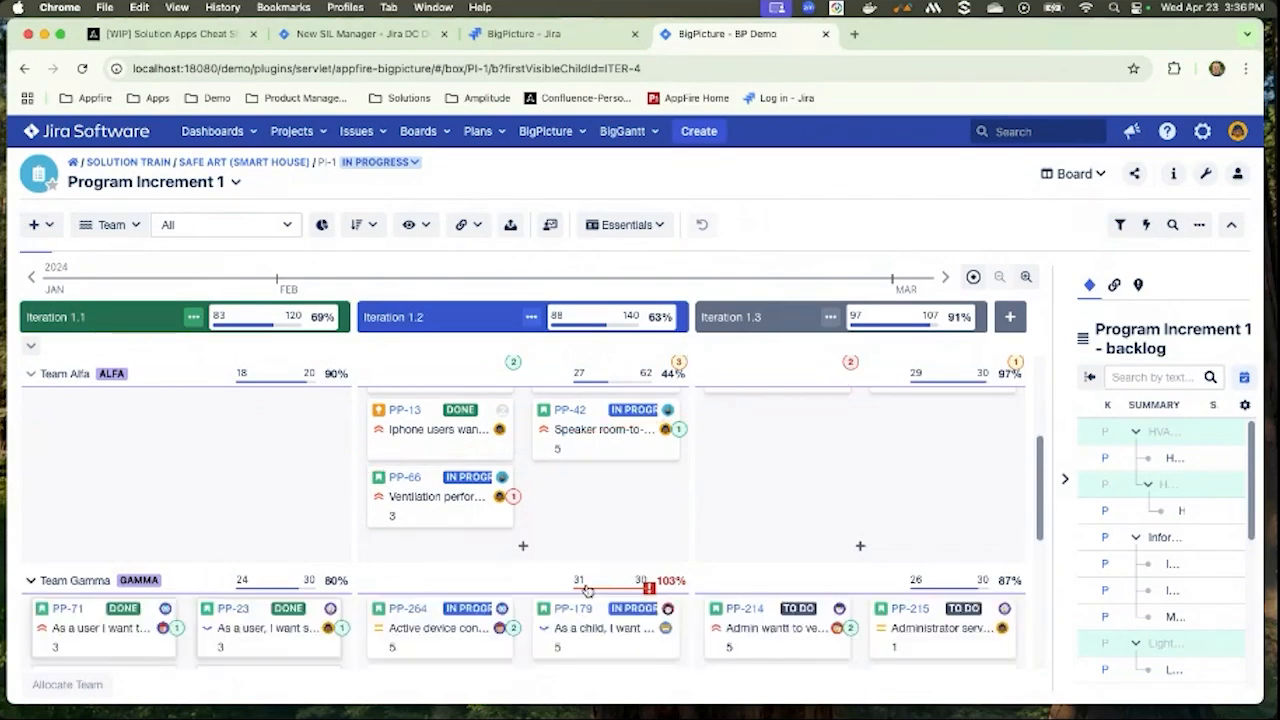
# Finish viewing the Program Increment 1 board and open the individual resources administration in the Jira Cloud BigPicture
pyautogui.scroll(-1, 588, 593)
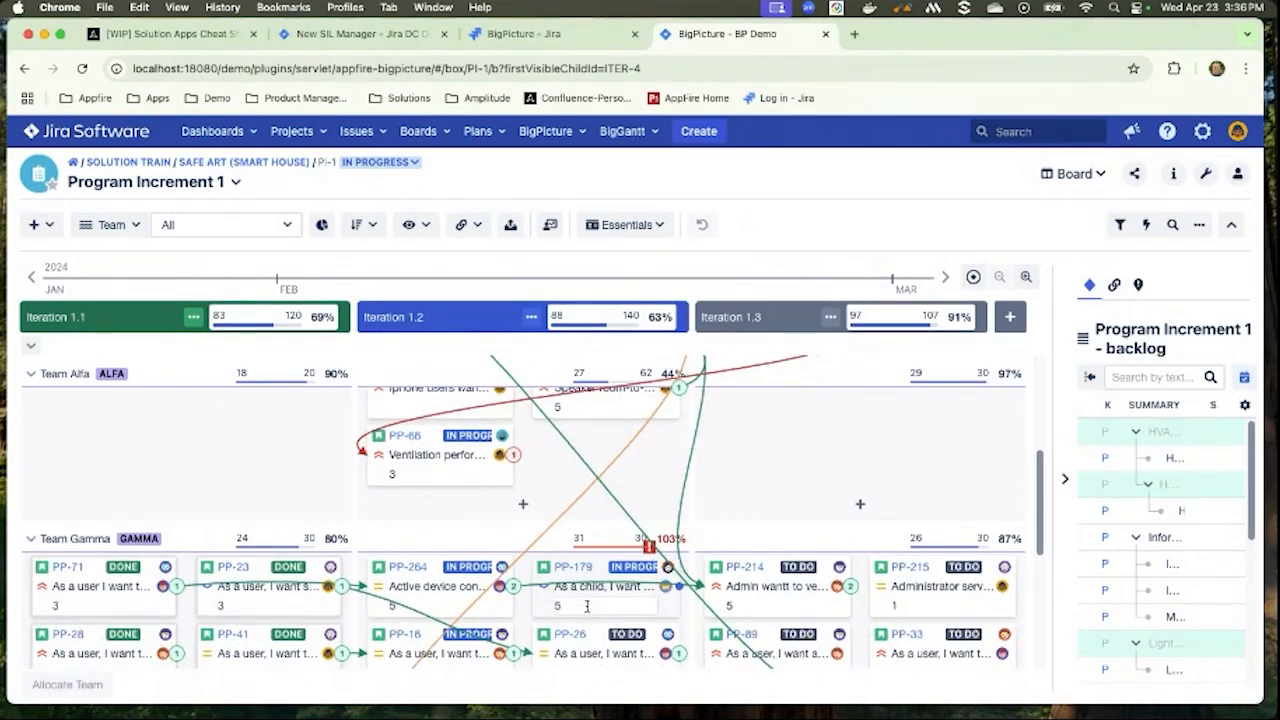
pyautogui.scroll(5, 587, 606)
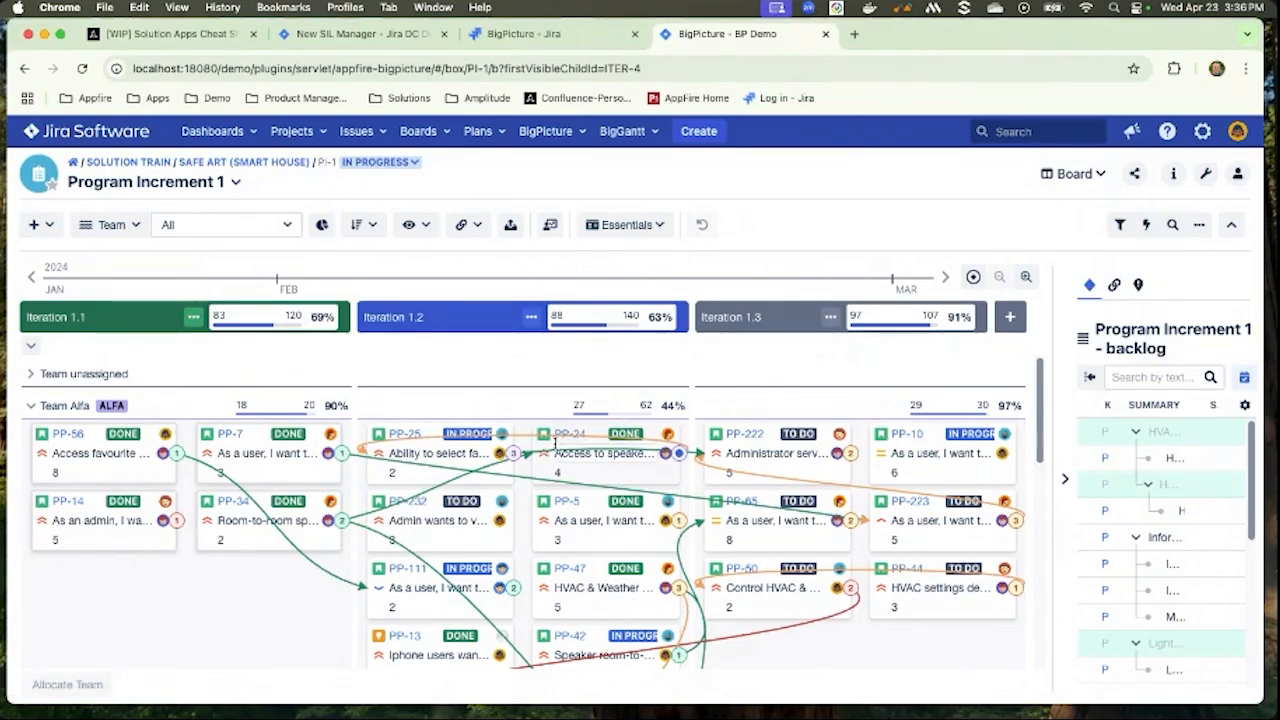
pyautogui.click(545, 34)
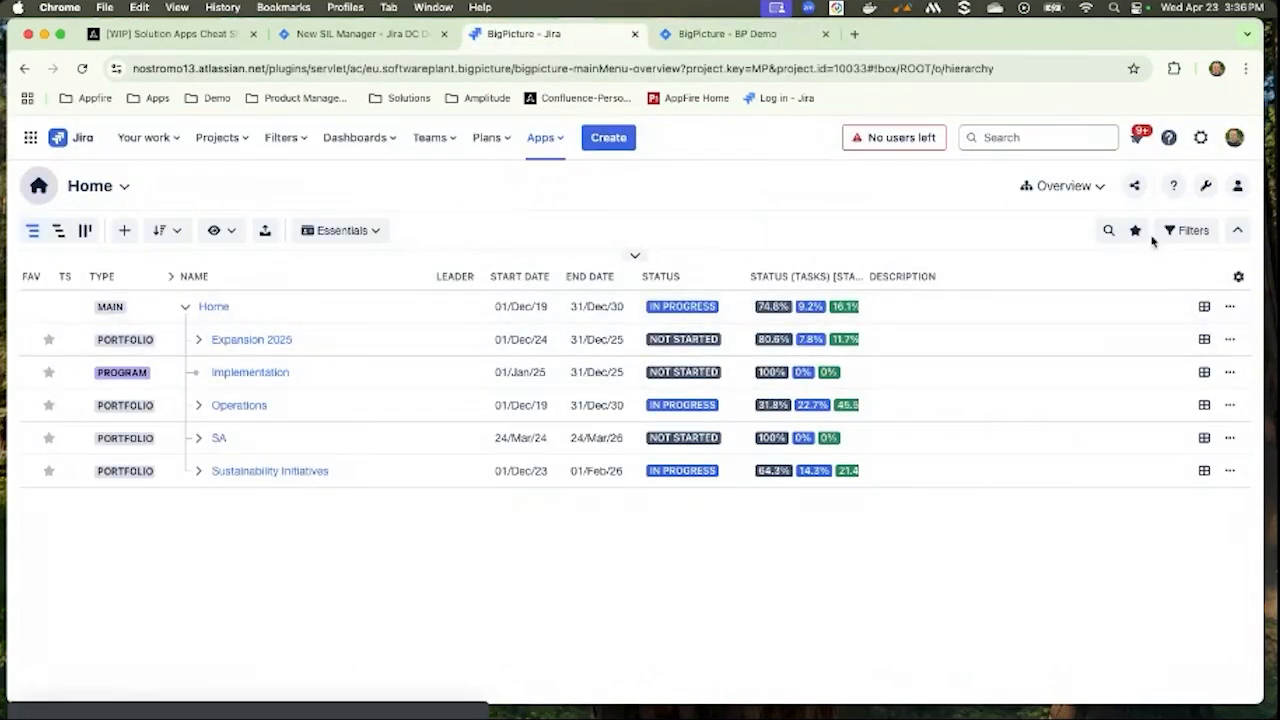
pyautogui.click(1206, 186)
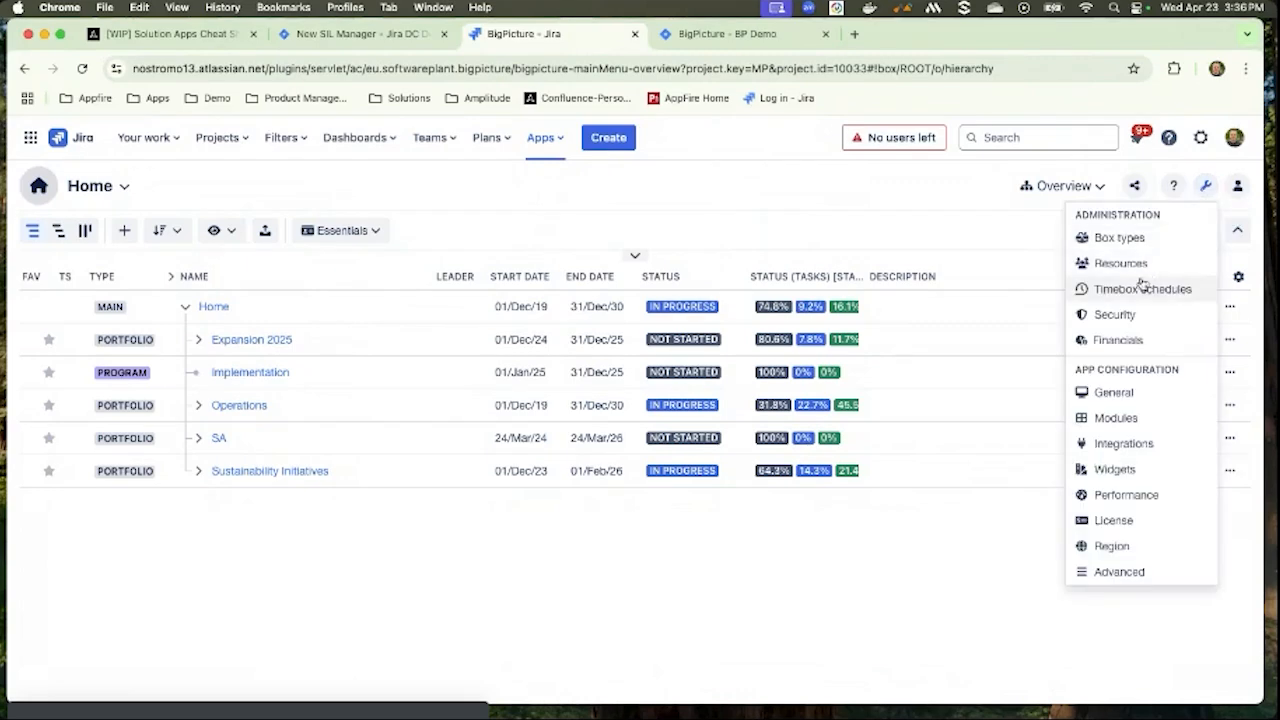
pyautogui.click(1105, 262)
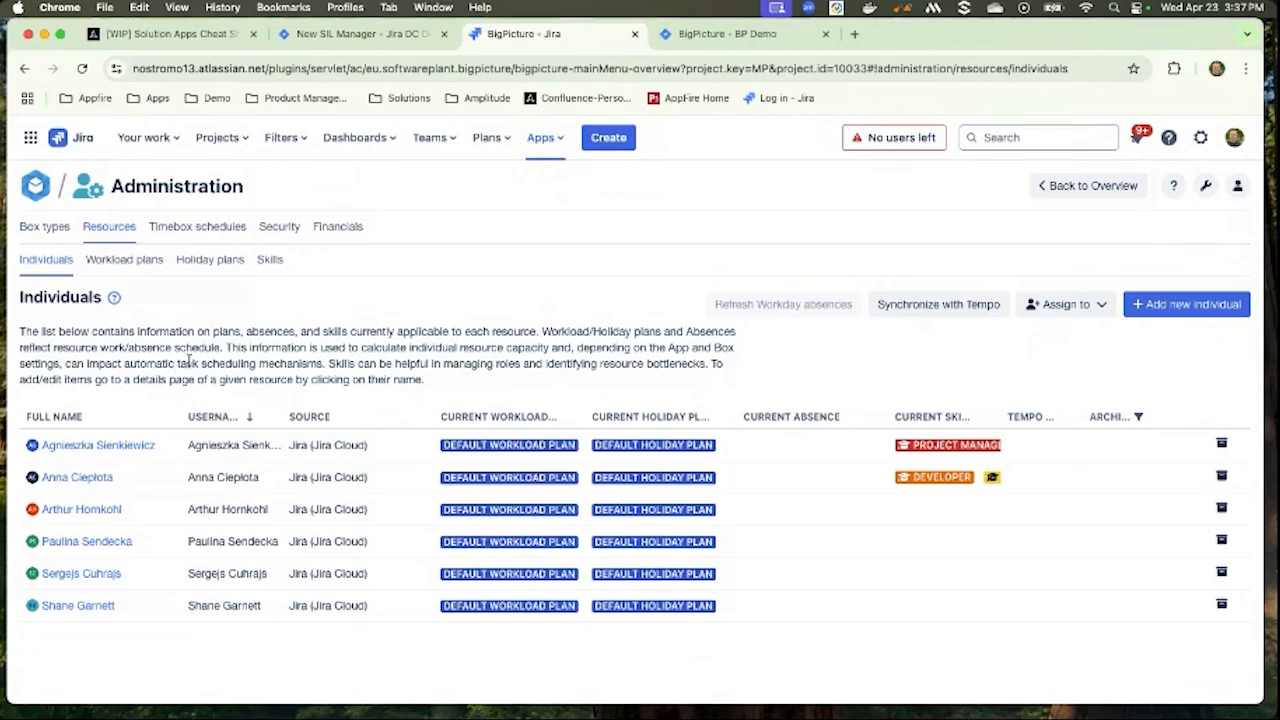
# Review the workload plans, holiday plans and skills defined in the resource administration
pyautogui.click(142, 262)
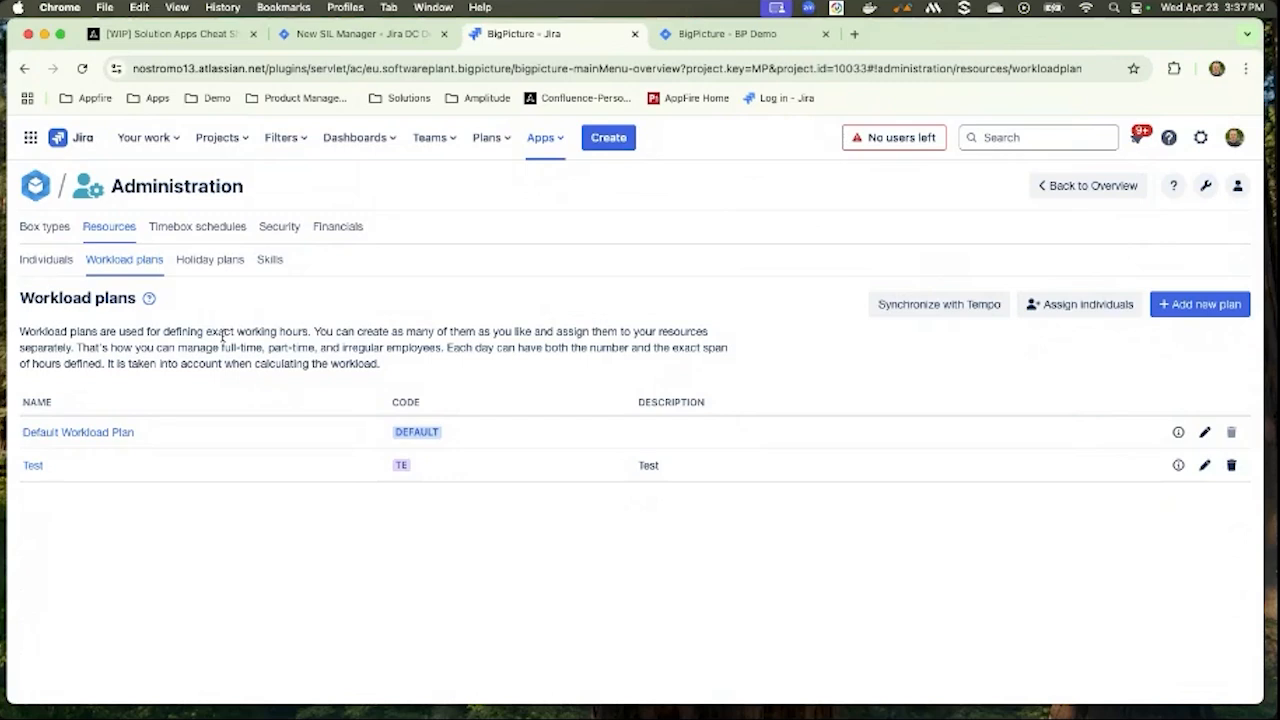
pyautogui.click(225, 267)
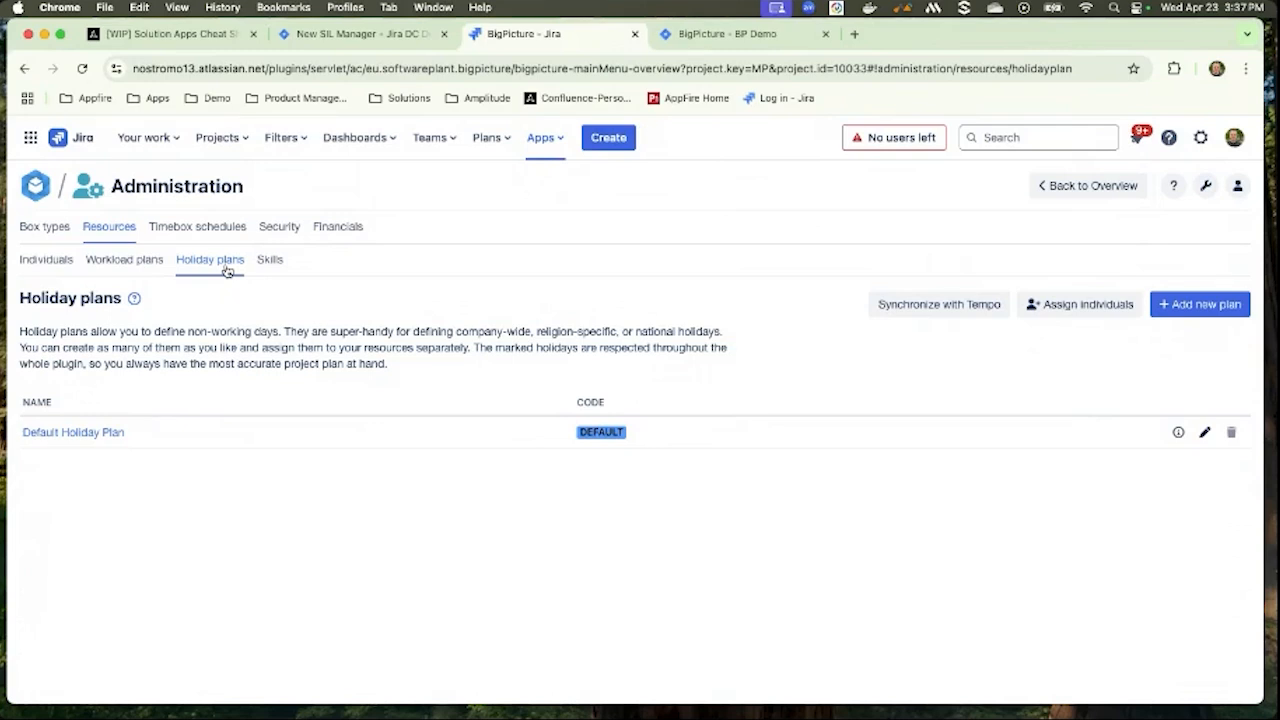
pyautogui.click(272, 264)
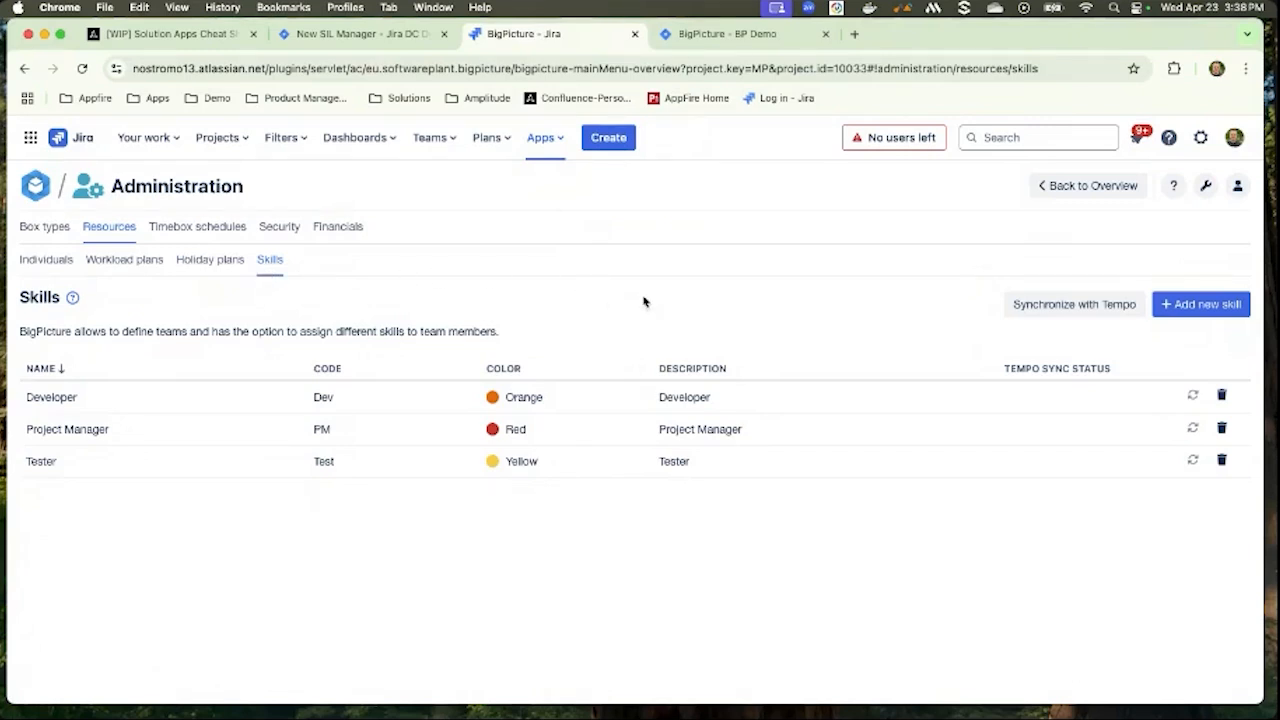
# Return to the Home overview and open the Resources module of the Expansion 2025 portfolio
pyautogui.click(1050, 190)
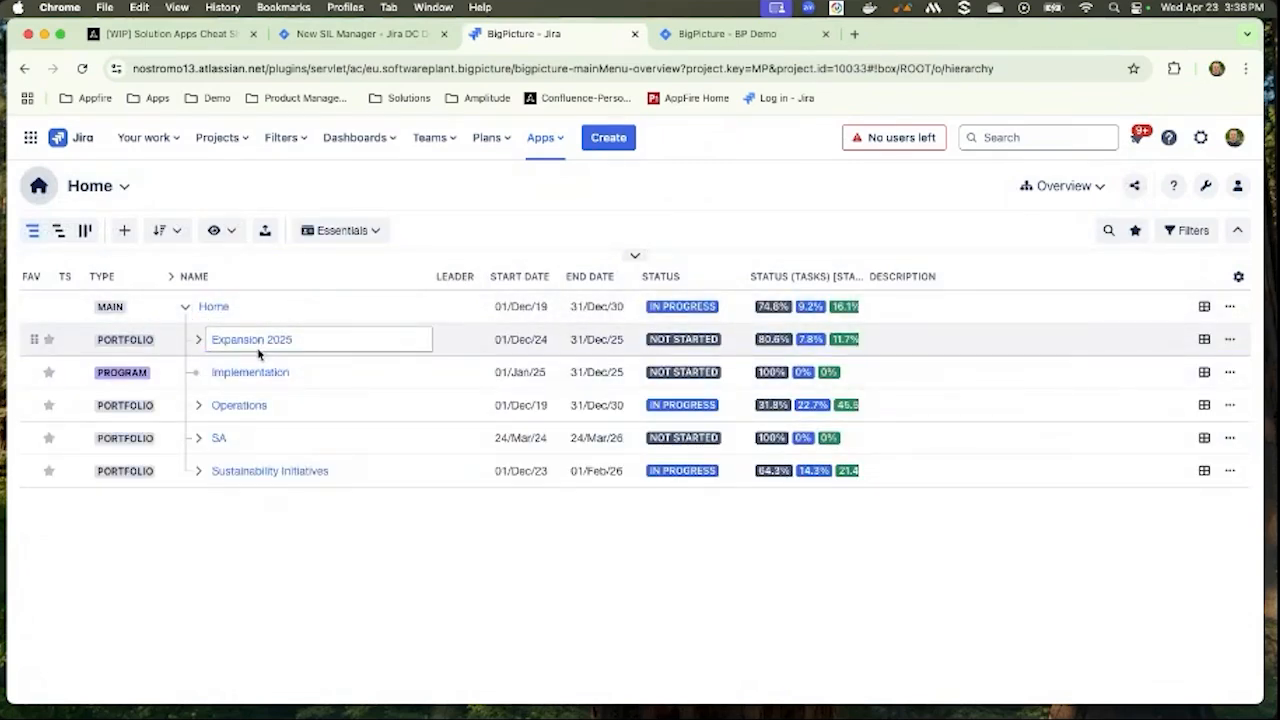
pyautogui.moveTo(258, 352)
pyautogui.mouseDown()
pyautogui.moveTo(258, 340)
pyautogui.moveTo(268, 390)
pyautogui.moveTo(271, 372)
pyautogui.mouseUp()
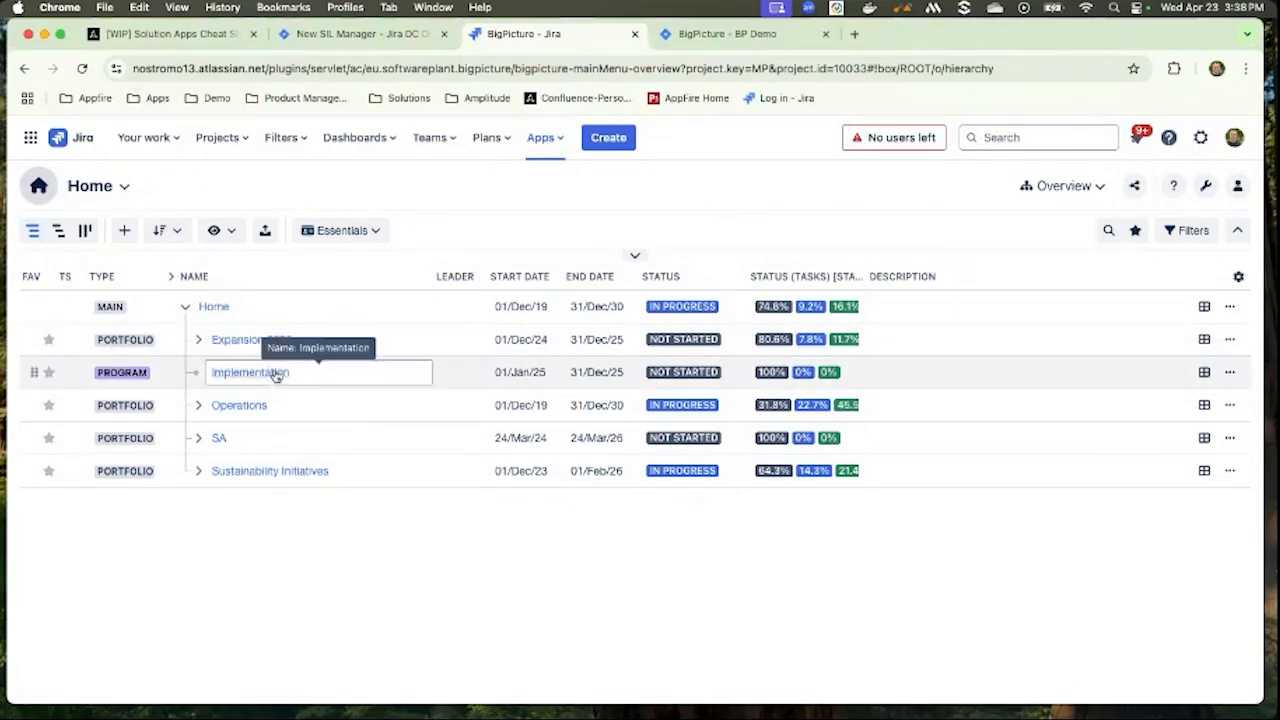
pyautogui.click(265, 343)
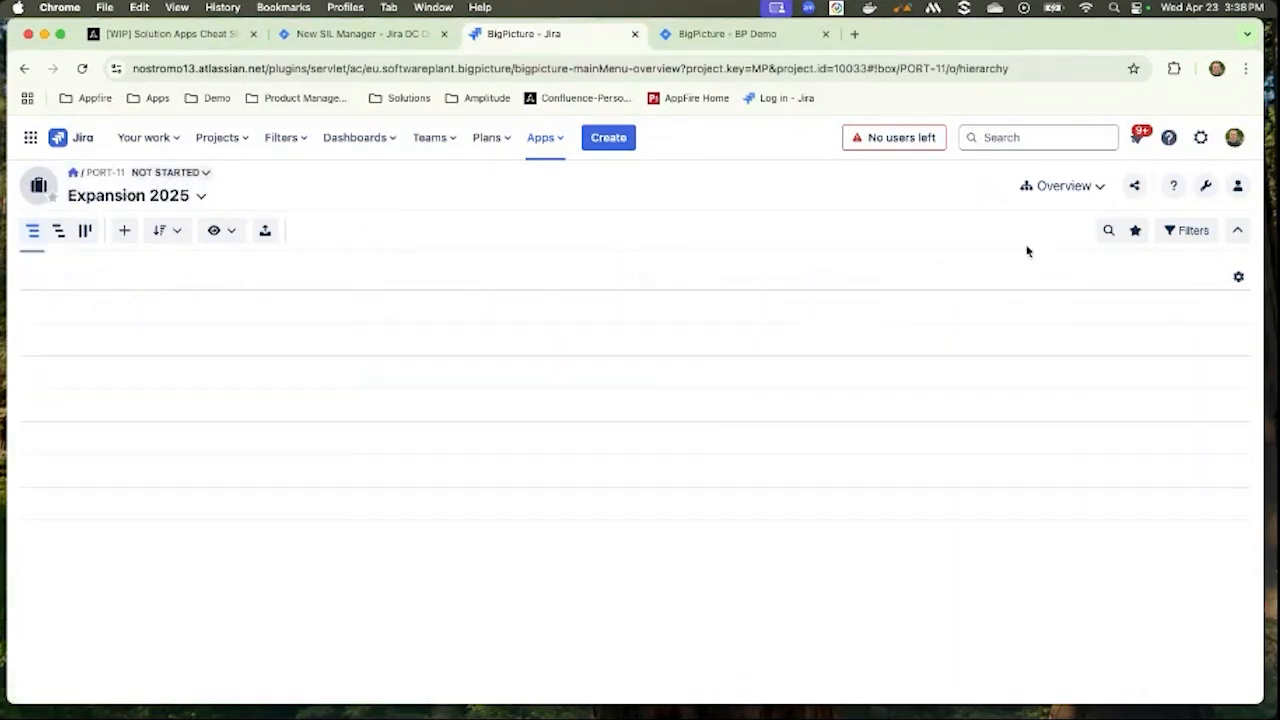
pyautogui.click(1062, 188)
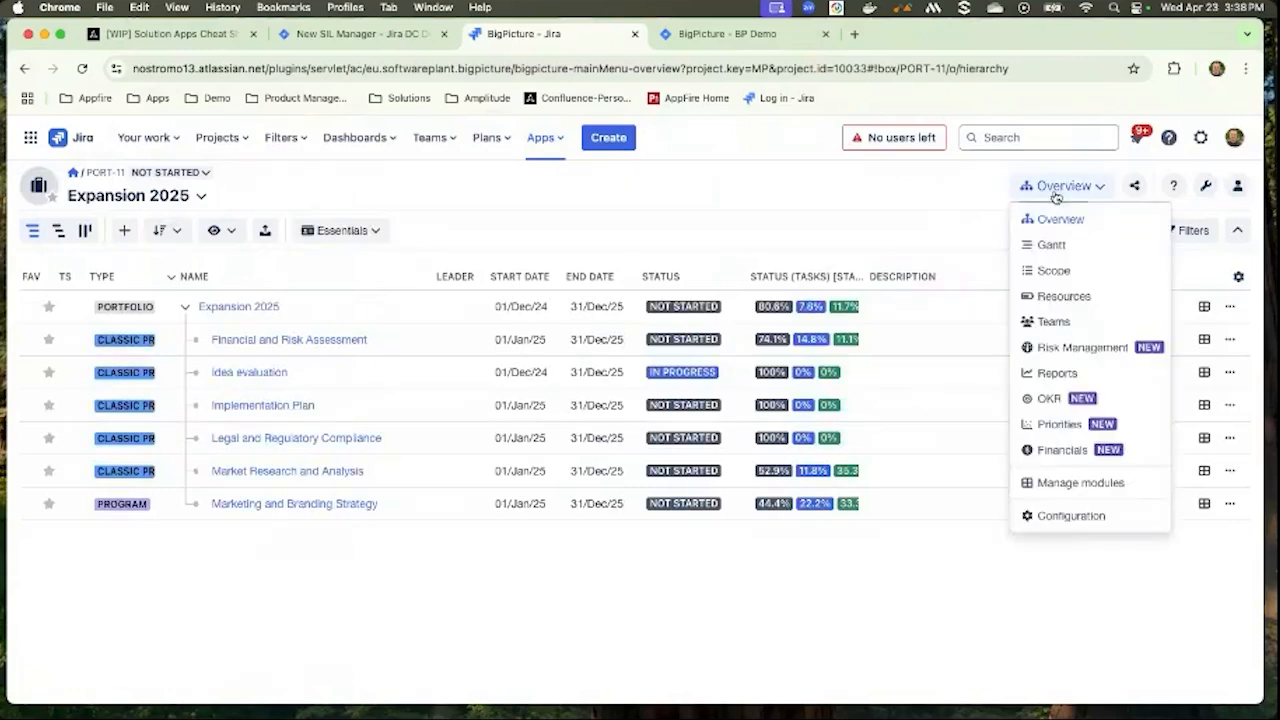
pyautogui.click(1064, 296)
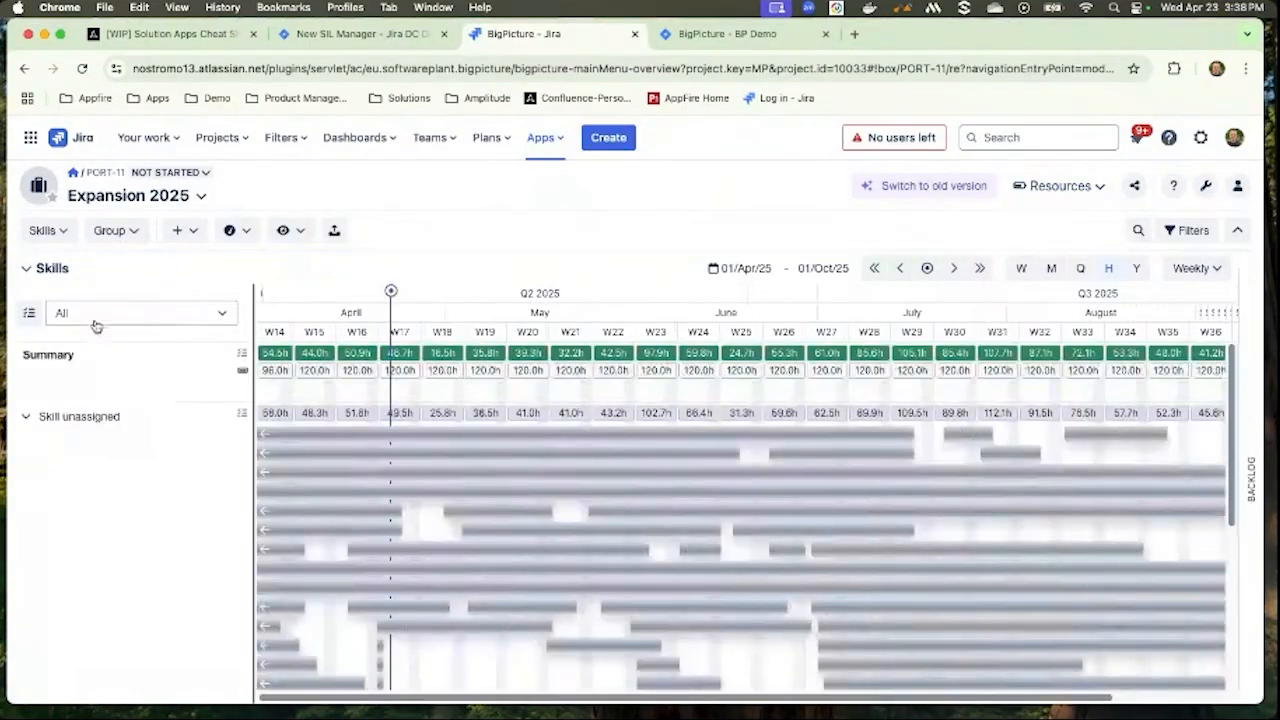
# Display the Expansion 2025 resources by individuals and look through each person's weekly workload
pyautogui.click(45, 230)
pyautogui.click(56, 262)
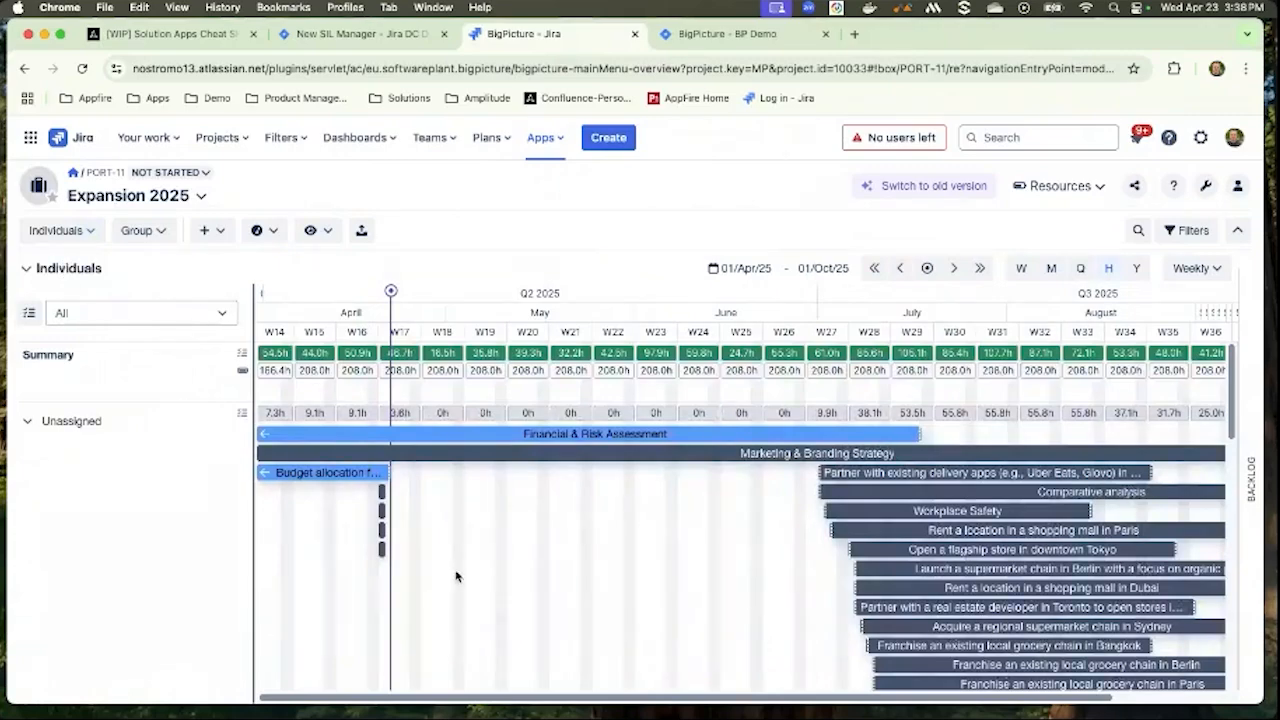
pyautogui.scroll(-10, 456, 576)
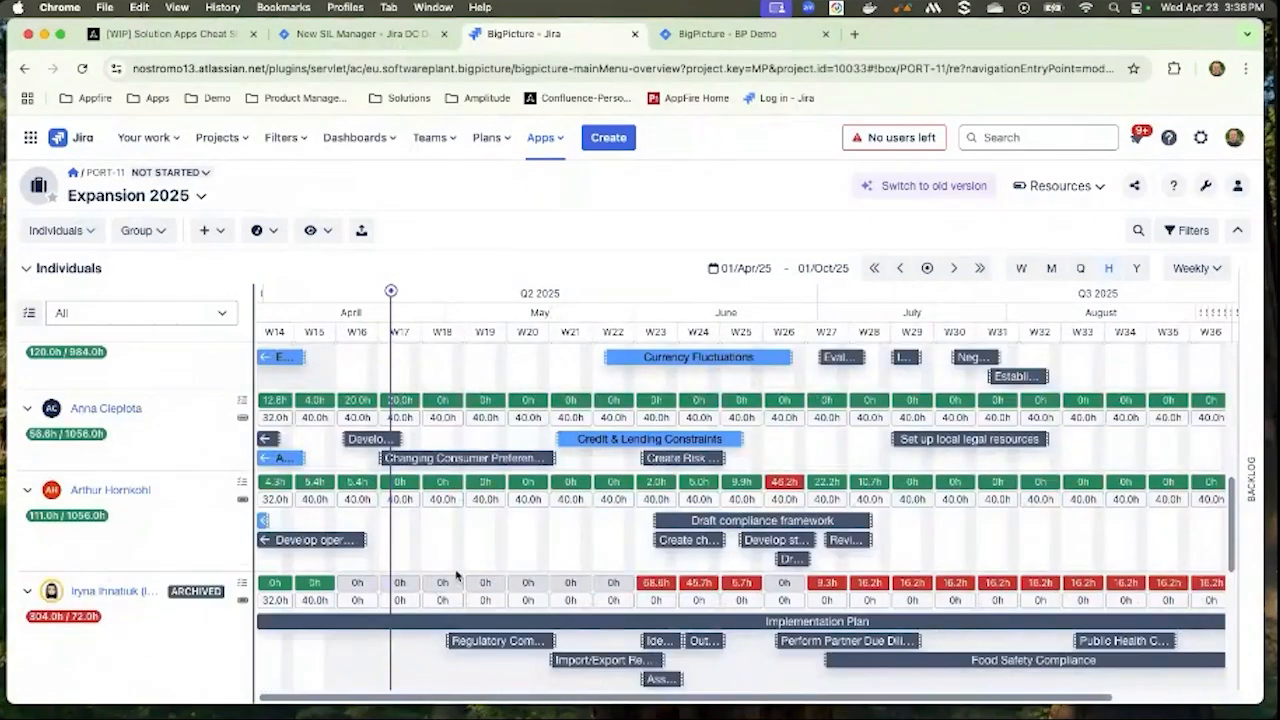
# Check the effort mode and unit options, show the remaining capacity row, and compare the individuals' weekly values
pyautogui.click(277, 236)
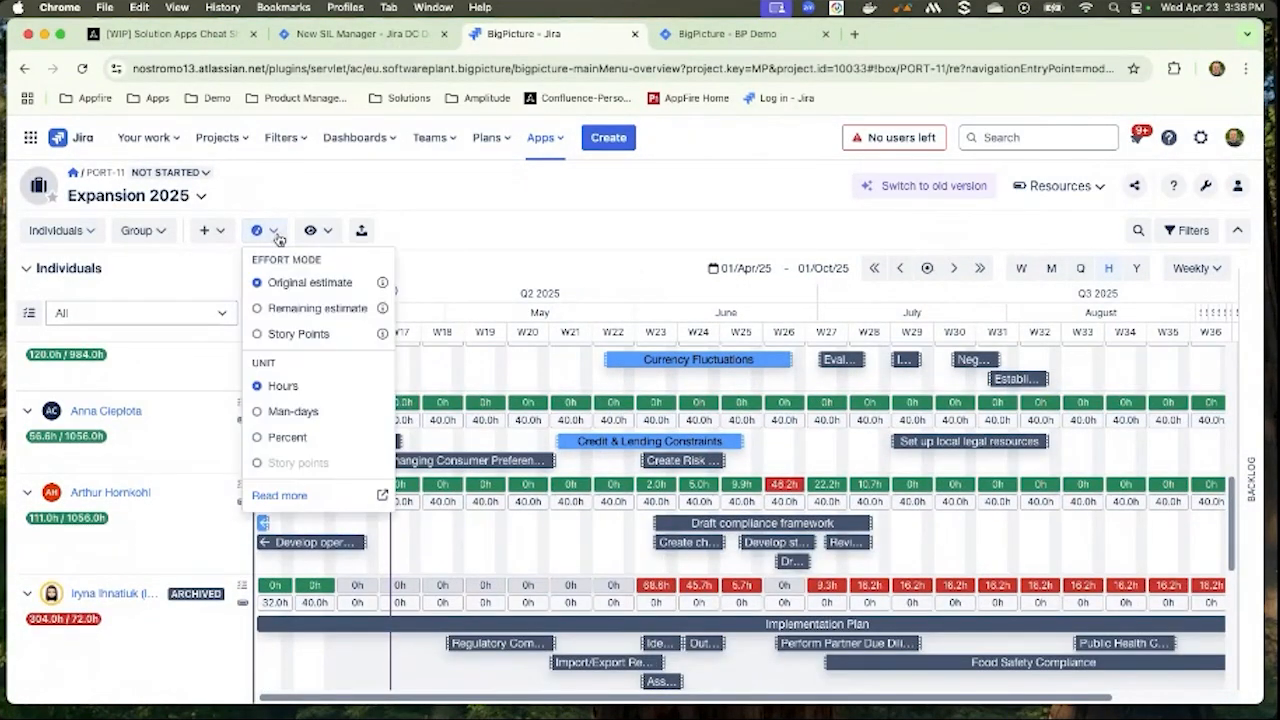
pyautogui.click(311, 230)
pyautogui.click(314, 312)
pyautogui.click(461, 265)
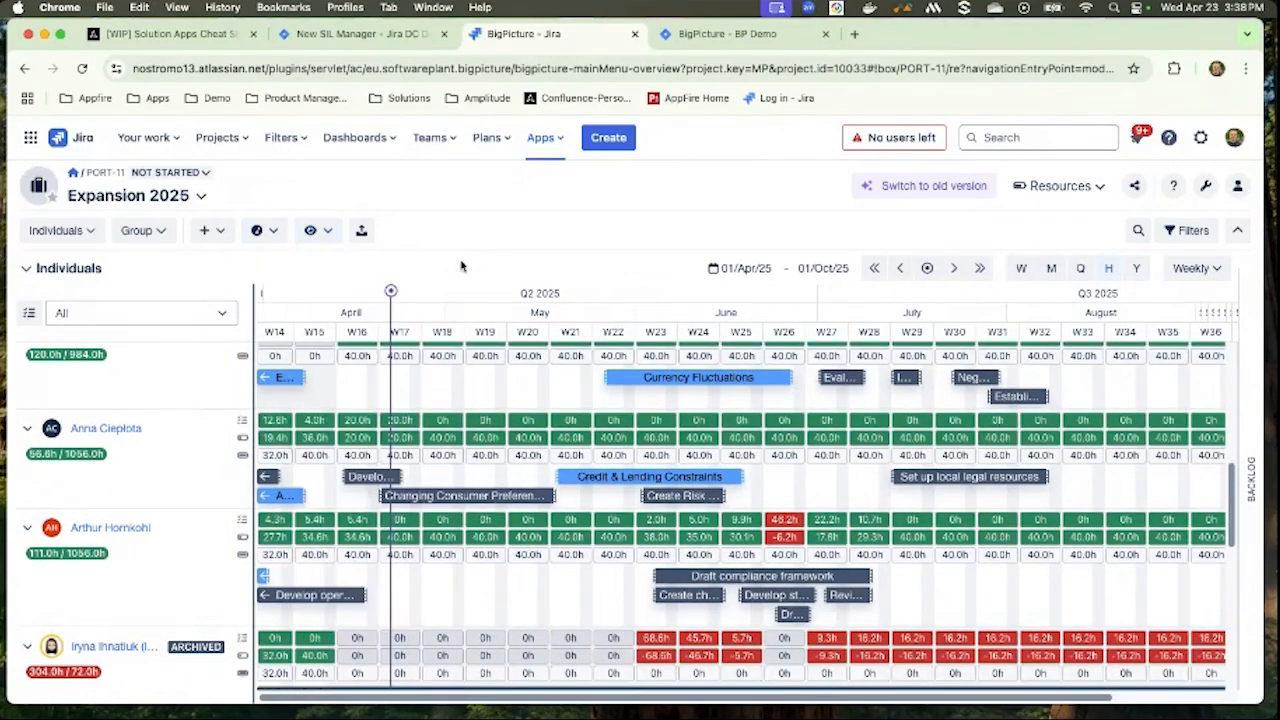
pyautogui.scroll(-2, 443, 415)
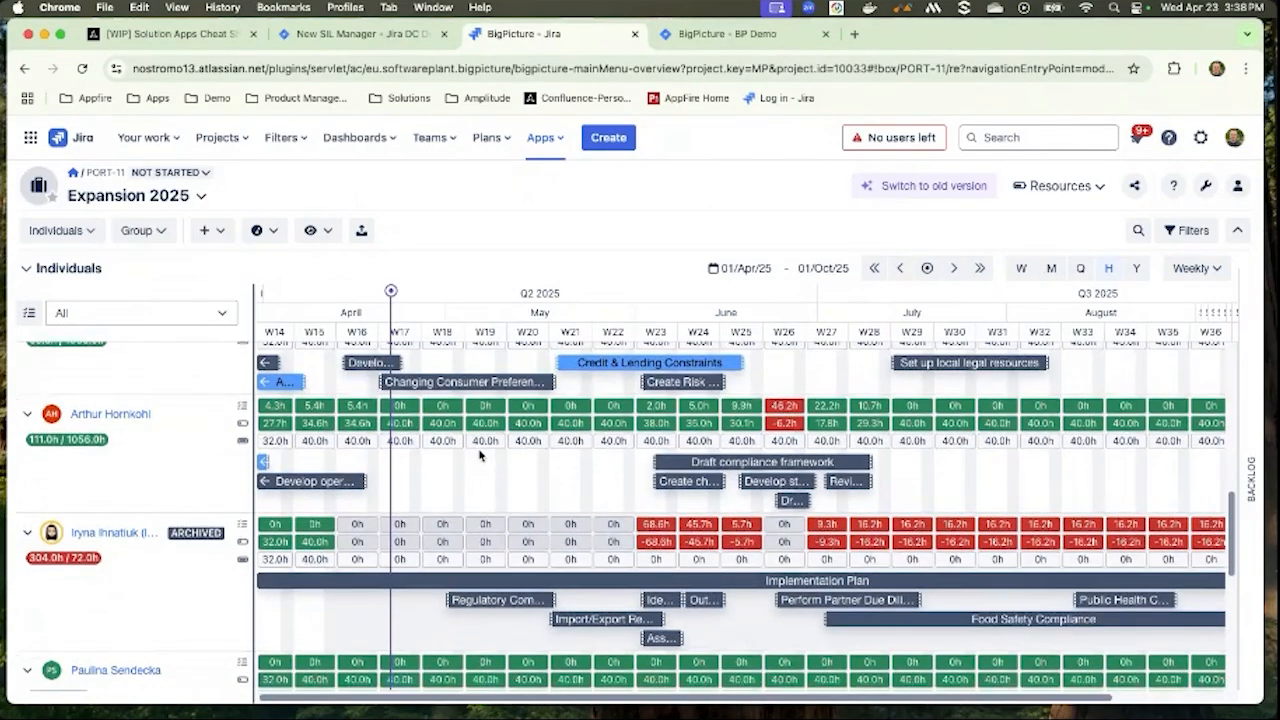
pyautogui.scroll(3, 470, 446)
pyautogui.scroll(1, 481, 451)
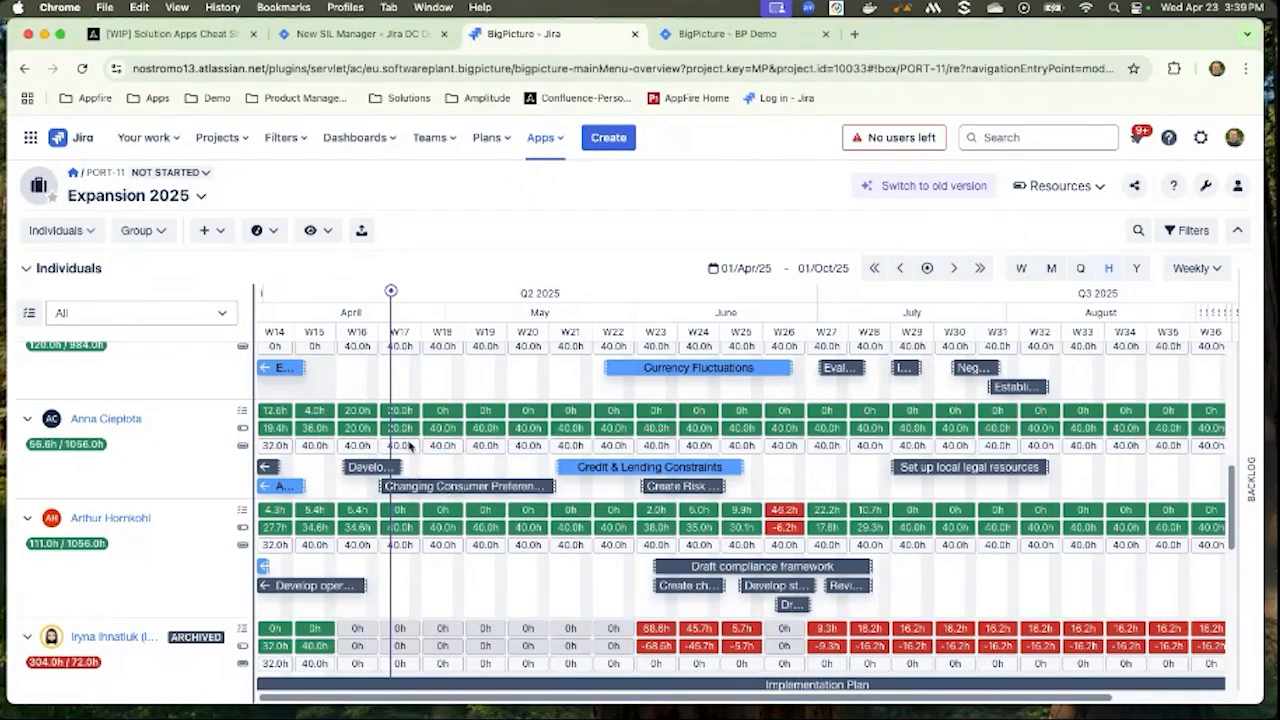
# Switch the resource view from individuals to skills and collapse the Skill unassigned row
pyautogui.click(55, 230)
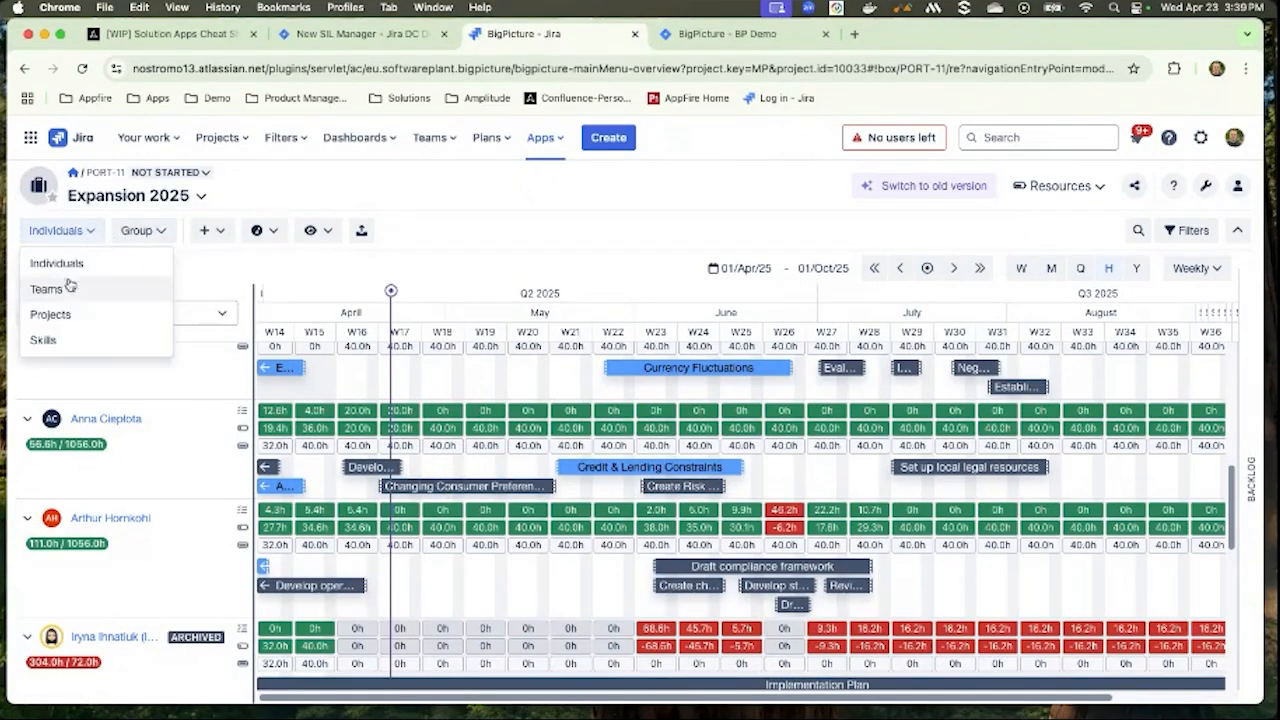
pyautogui.click(70, 338)
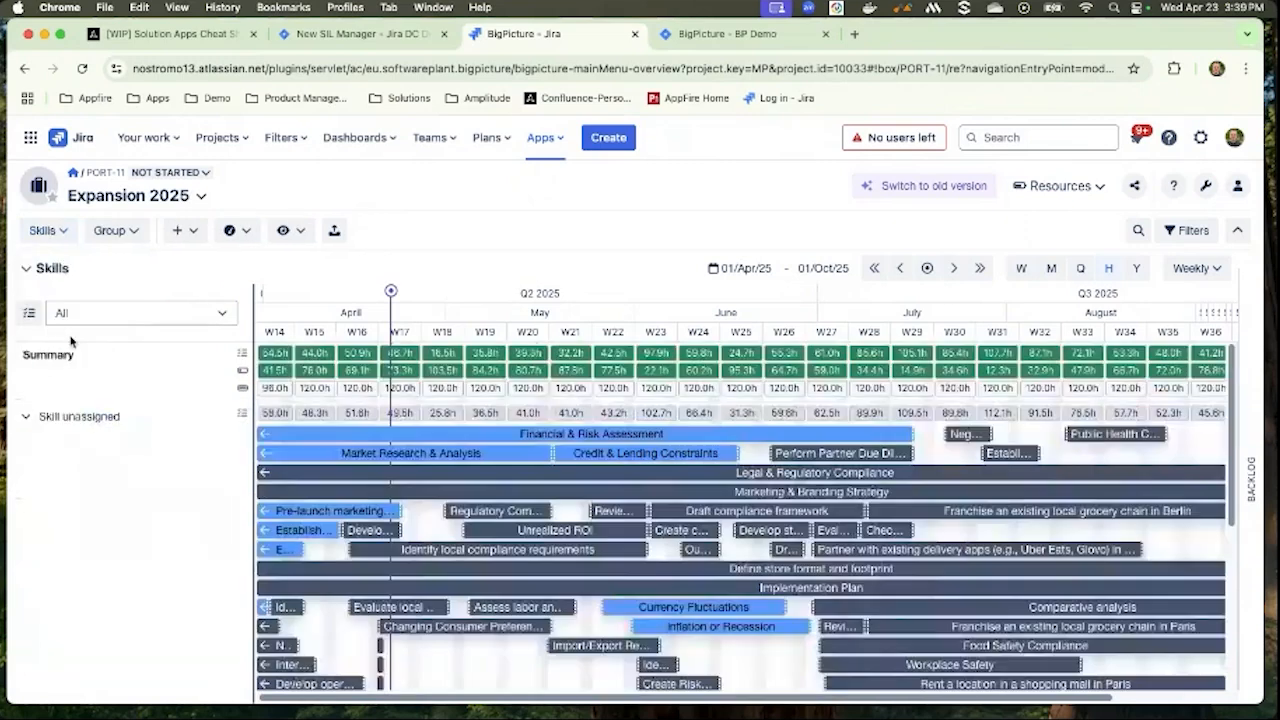
pyautogui.click(26, 416)
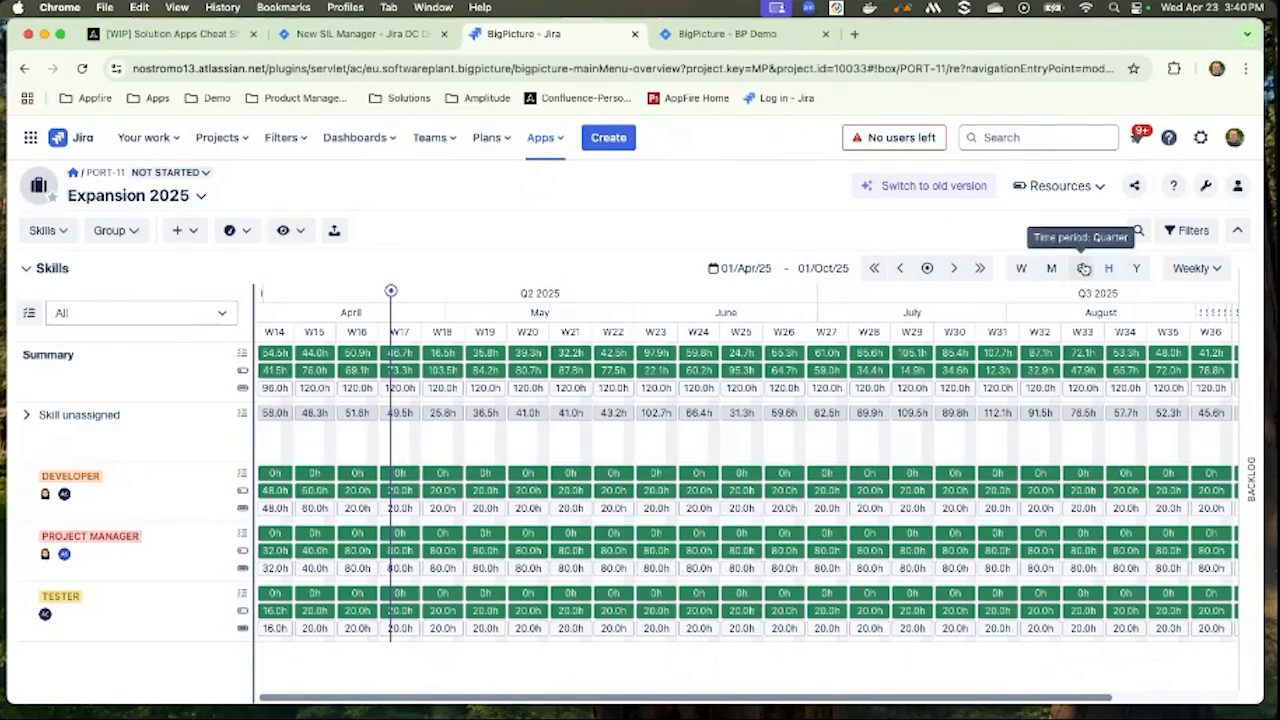
# Switch the Expansion 2025 portfolio to its Gantt module
pyautogui.click(1070, 192)
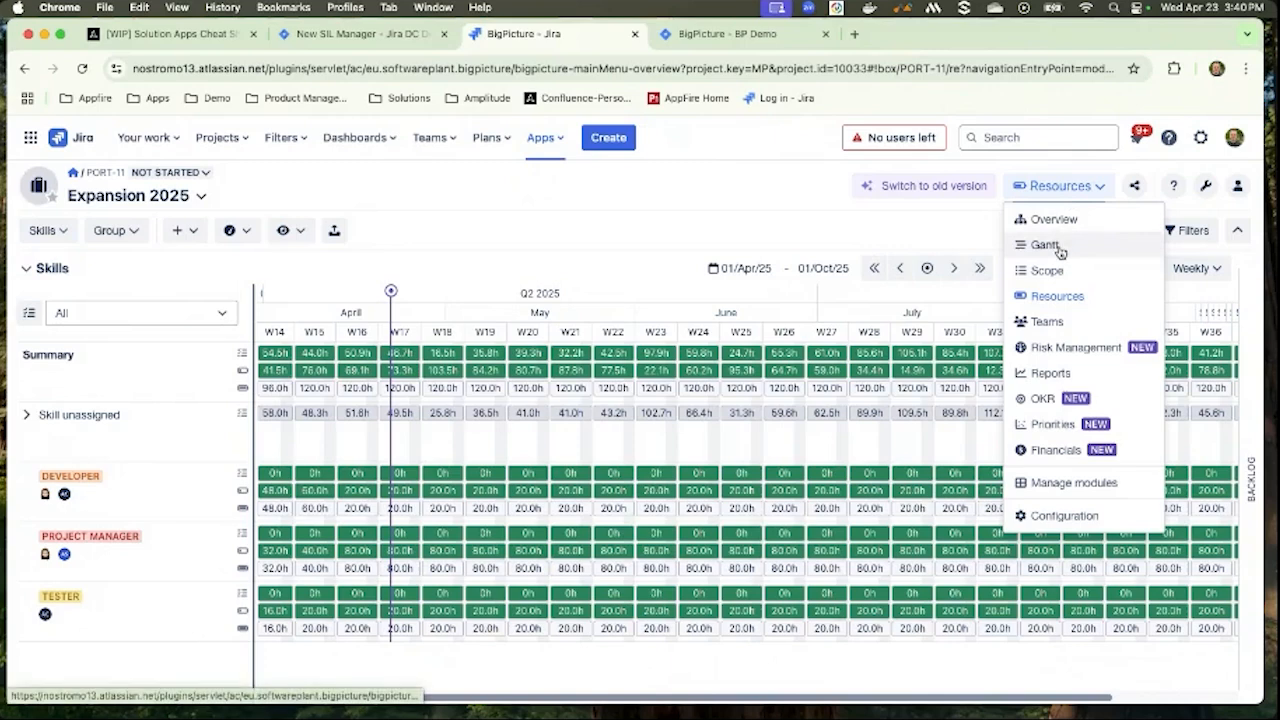
pyautogui.click(1062, 245)
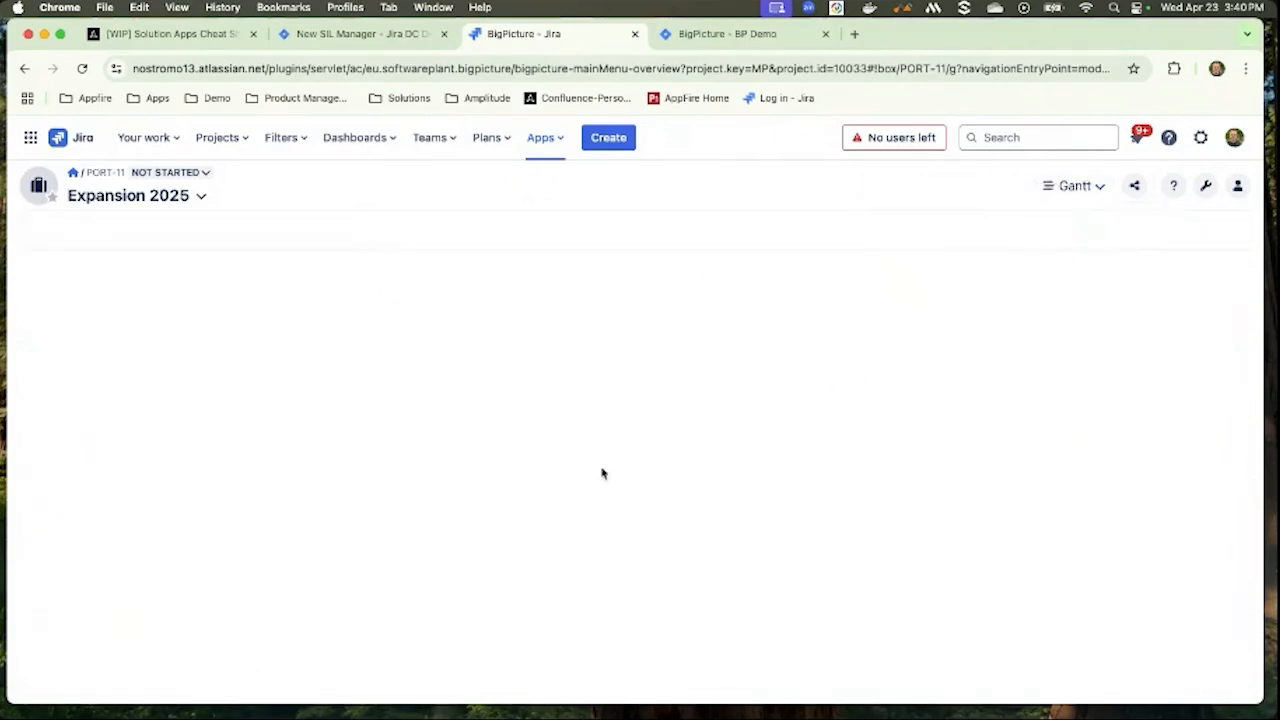
pyautogui.moveTo(537, 430); pyautogui.dragTo(476, 432)
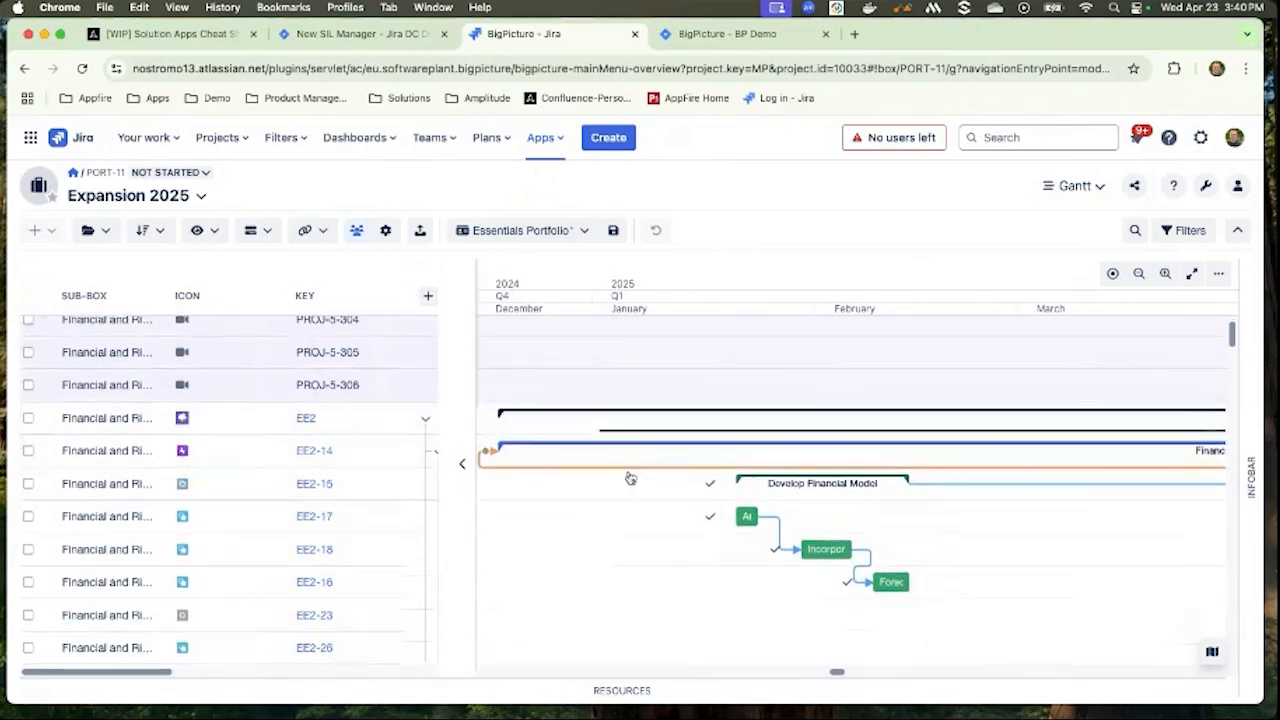
# Try to extend the Forecast revenue and operational costs task (EE2-16) by one day on the daily Gantt timeline
pyautogui.click(1139, 273)
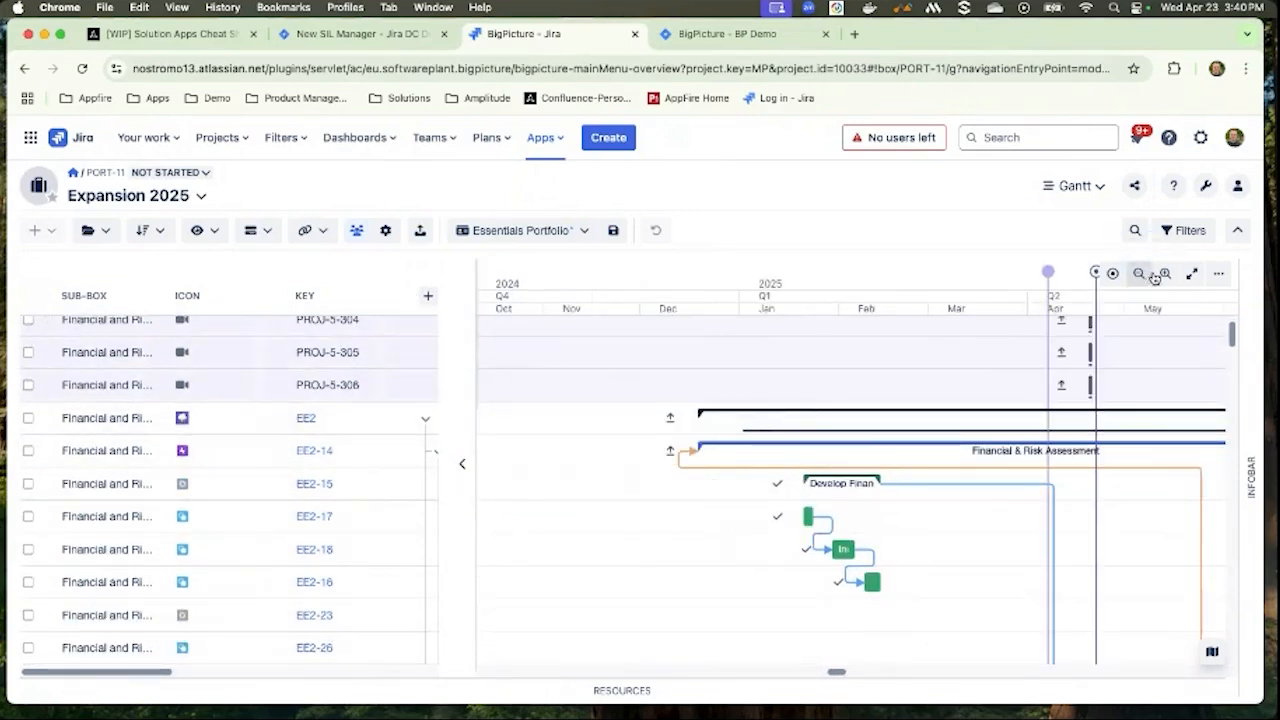
pyautogui.click(1164, 274)
pyautogui.click(1164, 274)
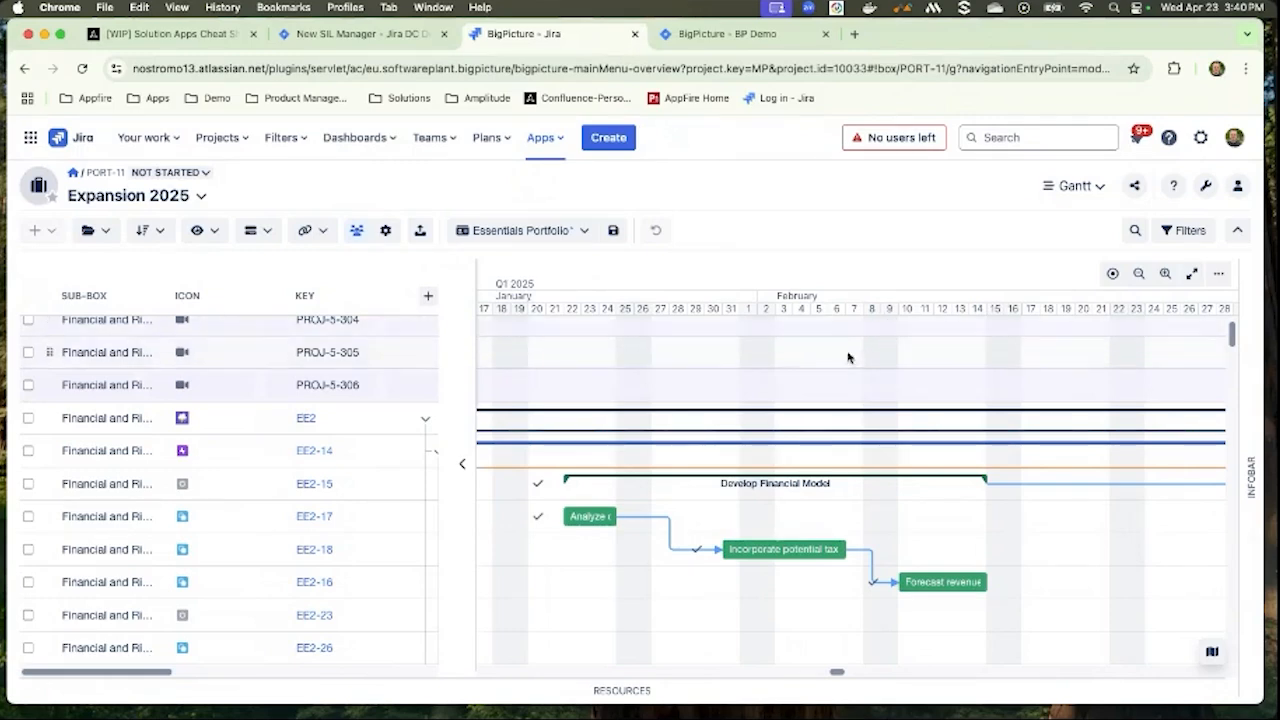
pyautogui.scroll(-2, 848, 356)
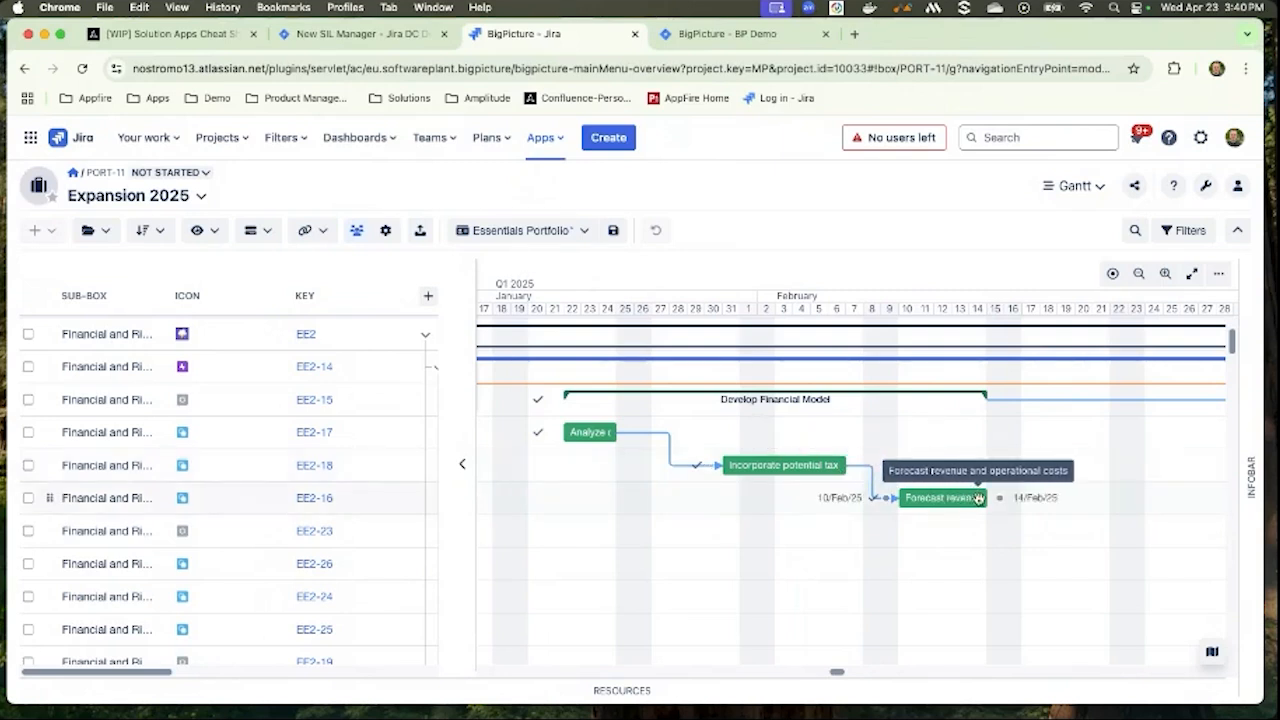
pyautogui.moveTo(987, 497); pyautogui.dragTo(1005, 502)
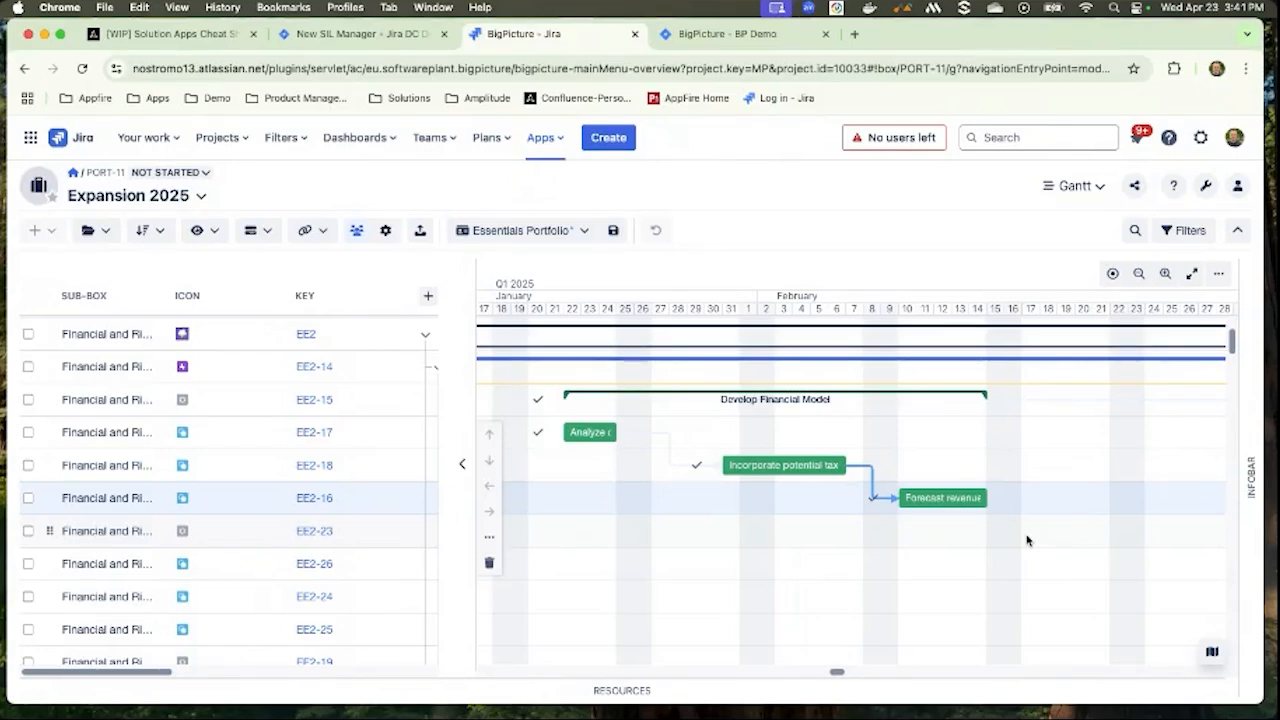
# Examine the users' workloads in the resource section beneath the Gantt chart at a monthly scale, and close the section
pyautogui.click(622, 691)
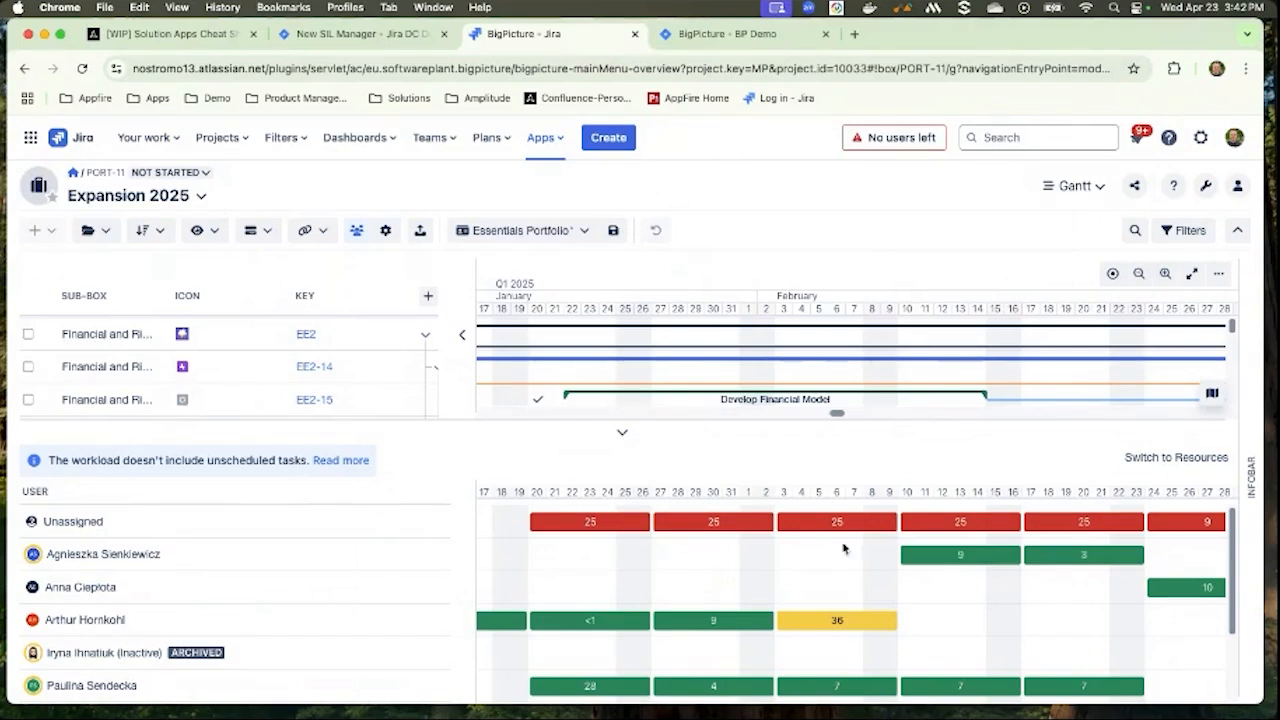
pyautogui.click(1137, 285)
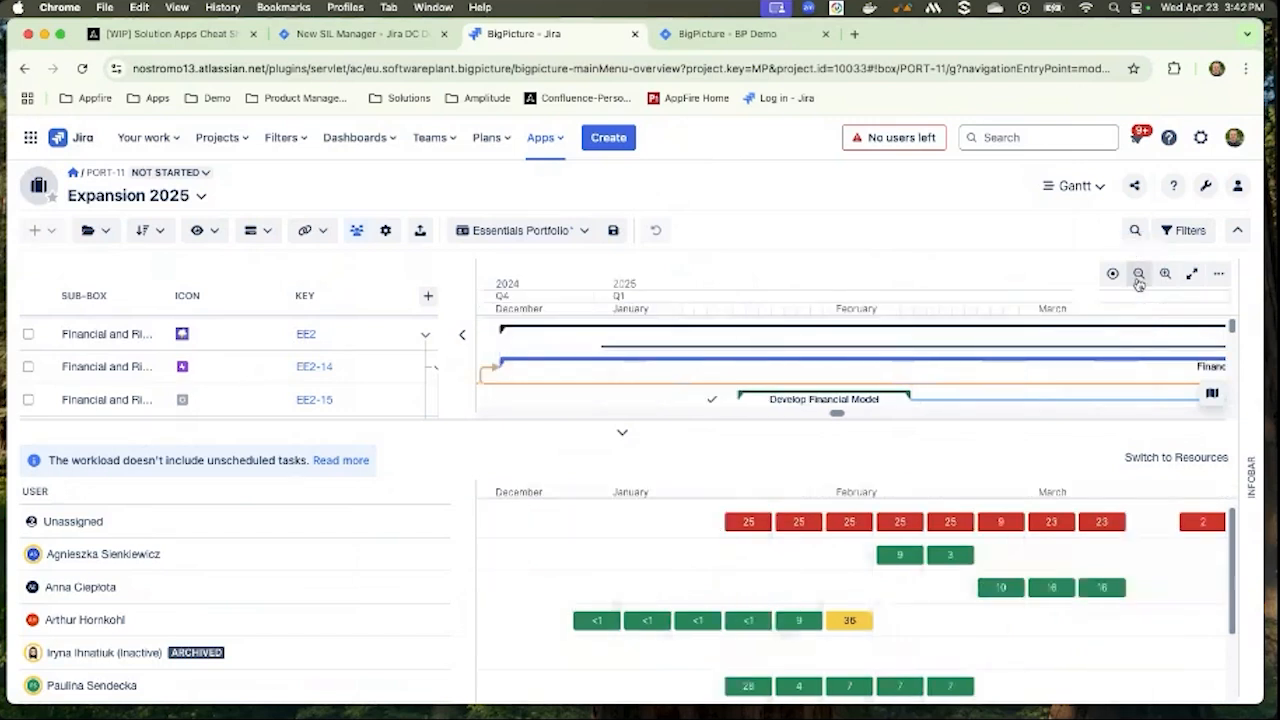
pyautogui.click(1138, 285)
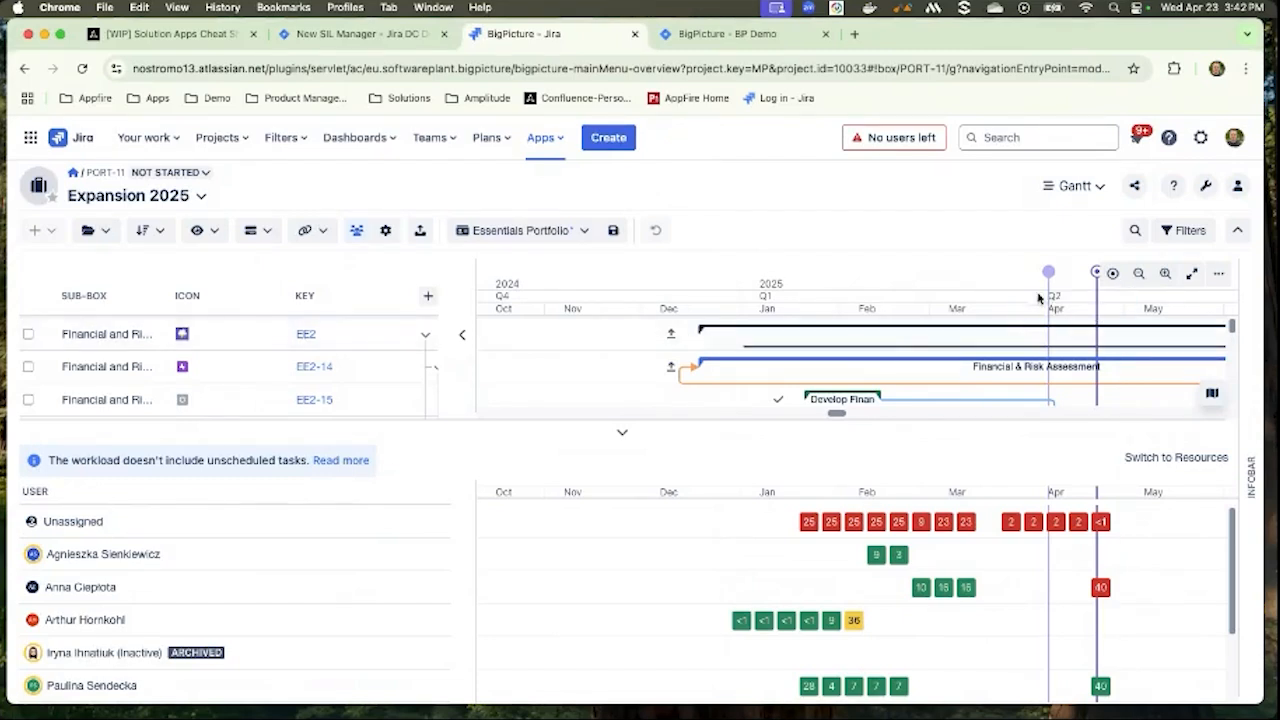
pyautogui.click(622, 438)
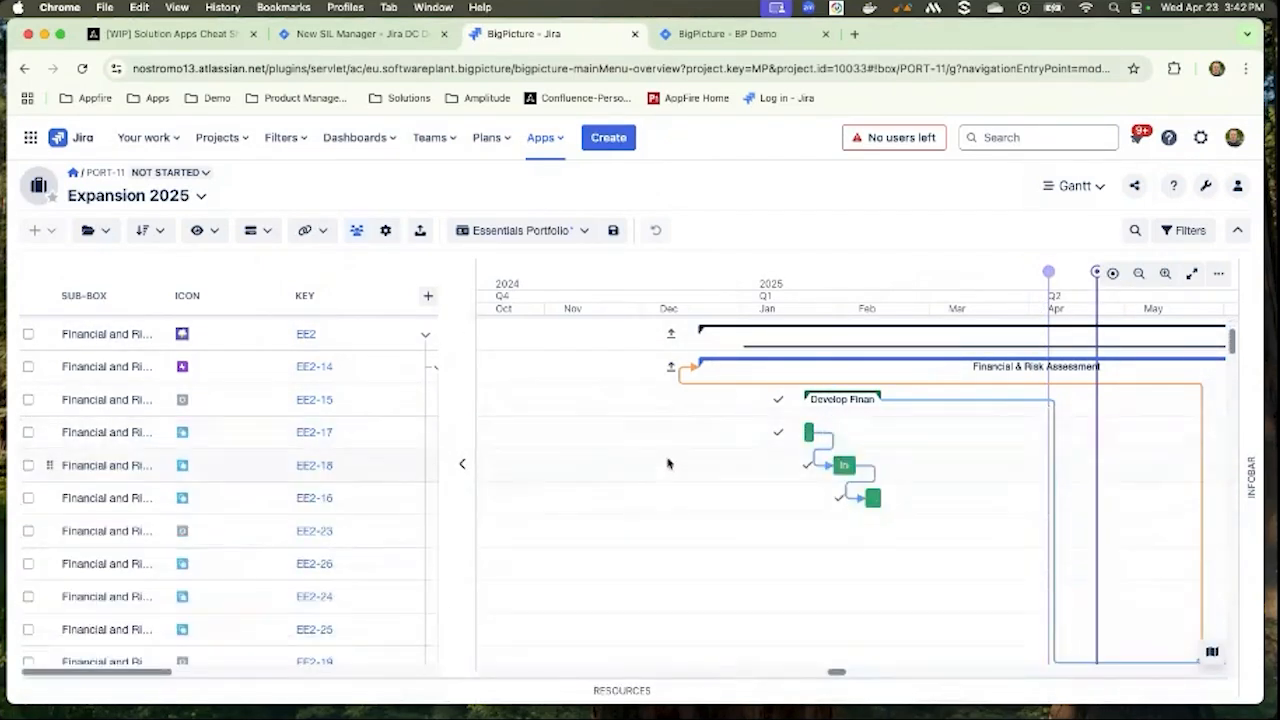
pyautogui.press('super+Tab')
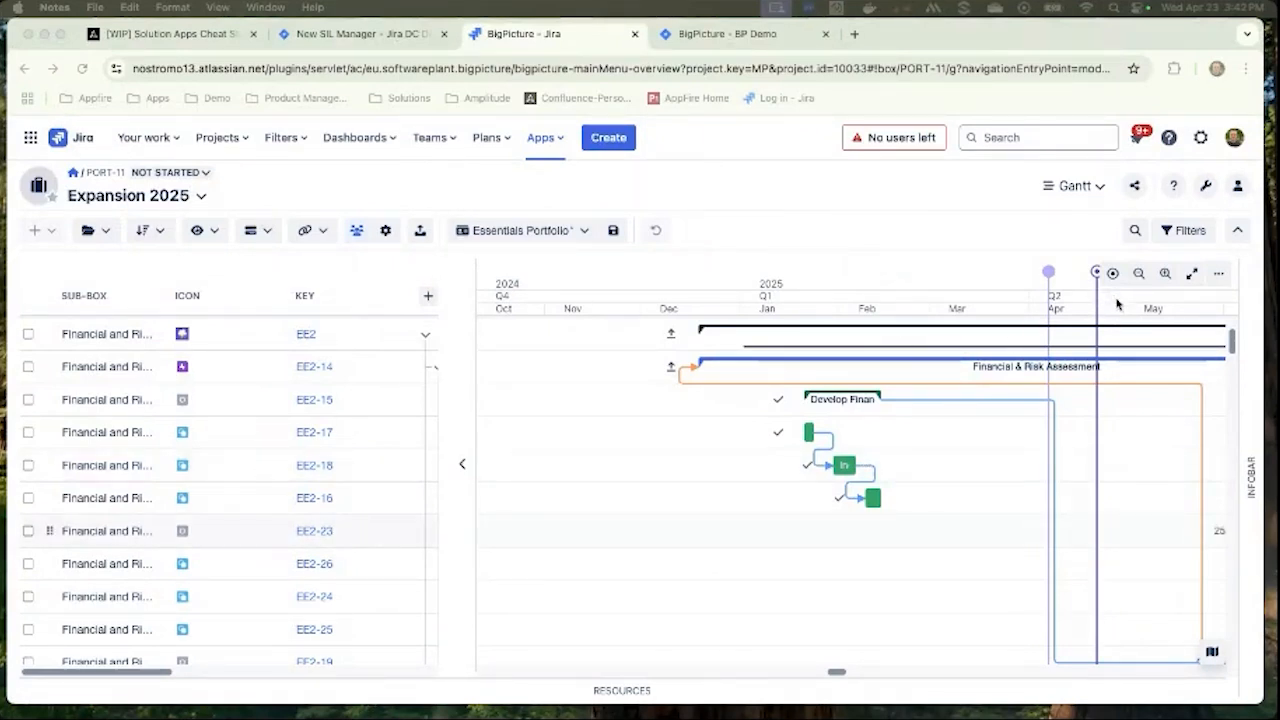
pyautogui.click(1163, 277)
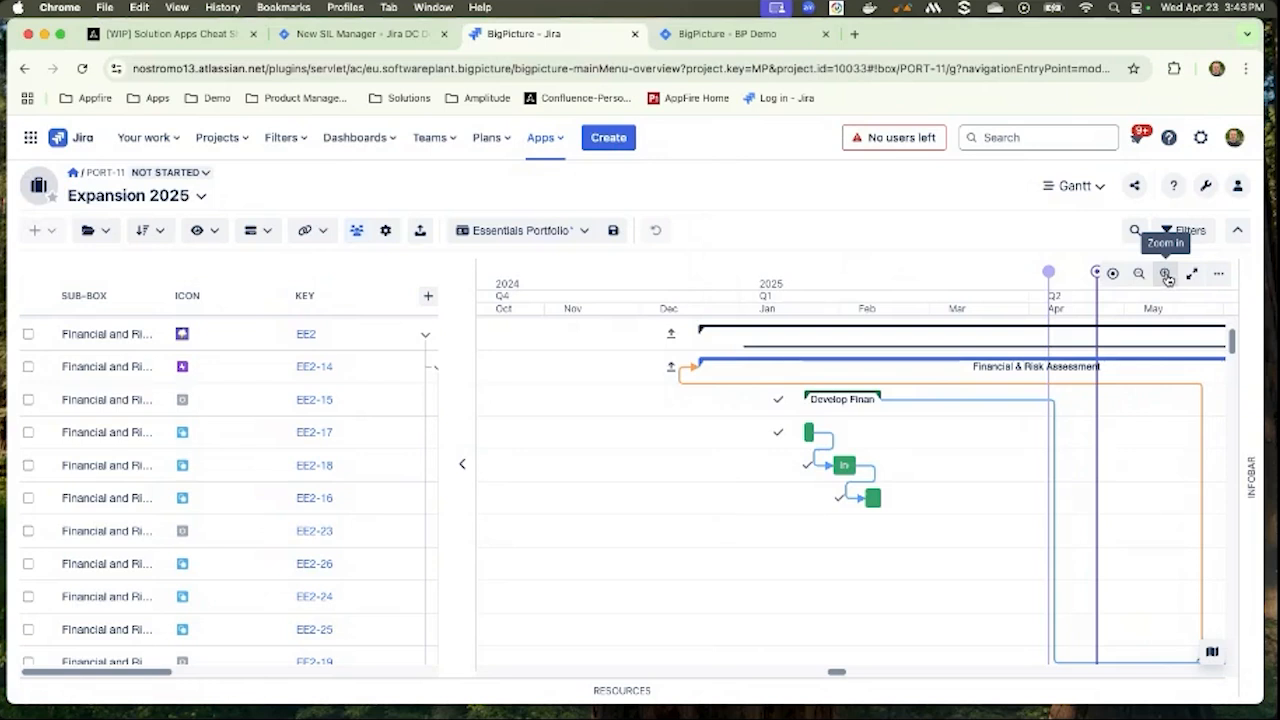
# Examine the context options of the Analyze currency exchange task (EE2-17) on the daily Gantt timeline, including its scheduling mode
pyautogui.click(1166, 277)
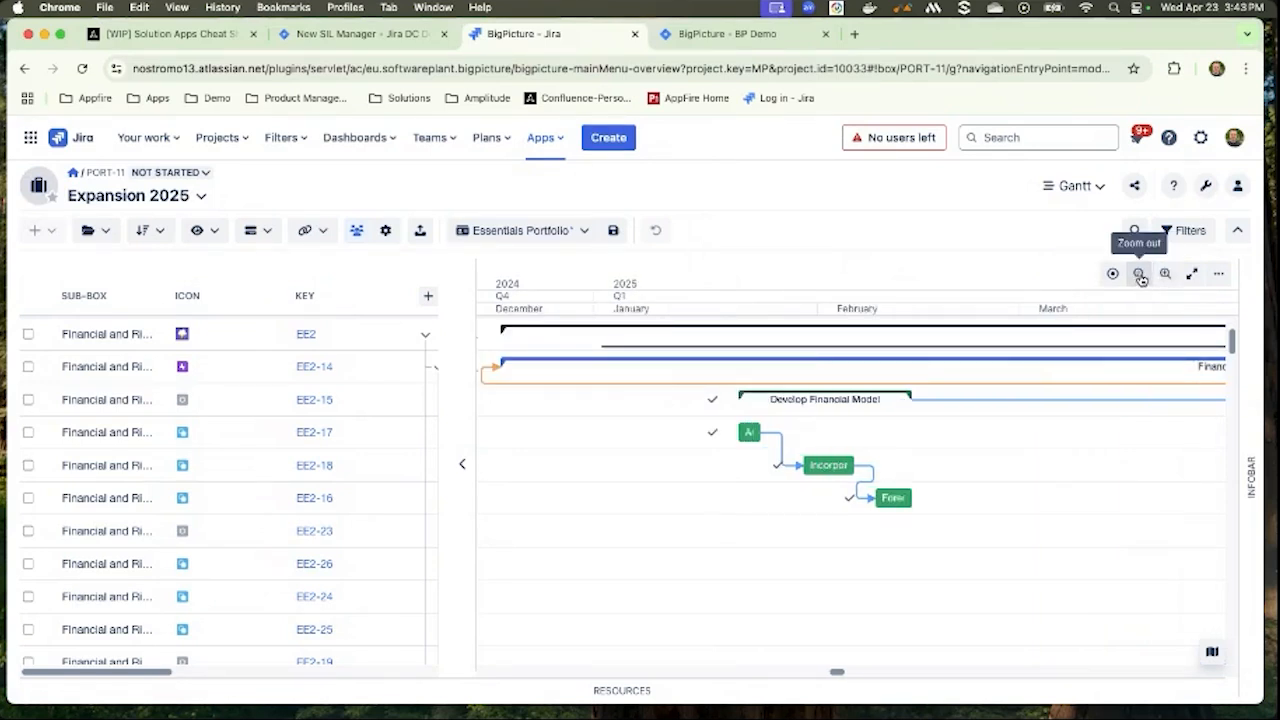
pyautogui.click(1141, 277)
pyautogui.click(1164, 275)
pyautogui.click(1164, 275)
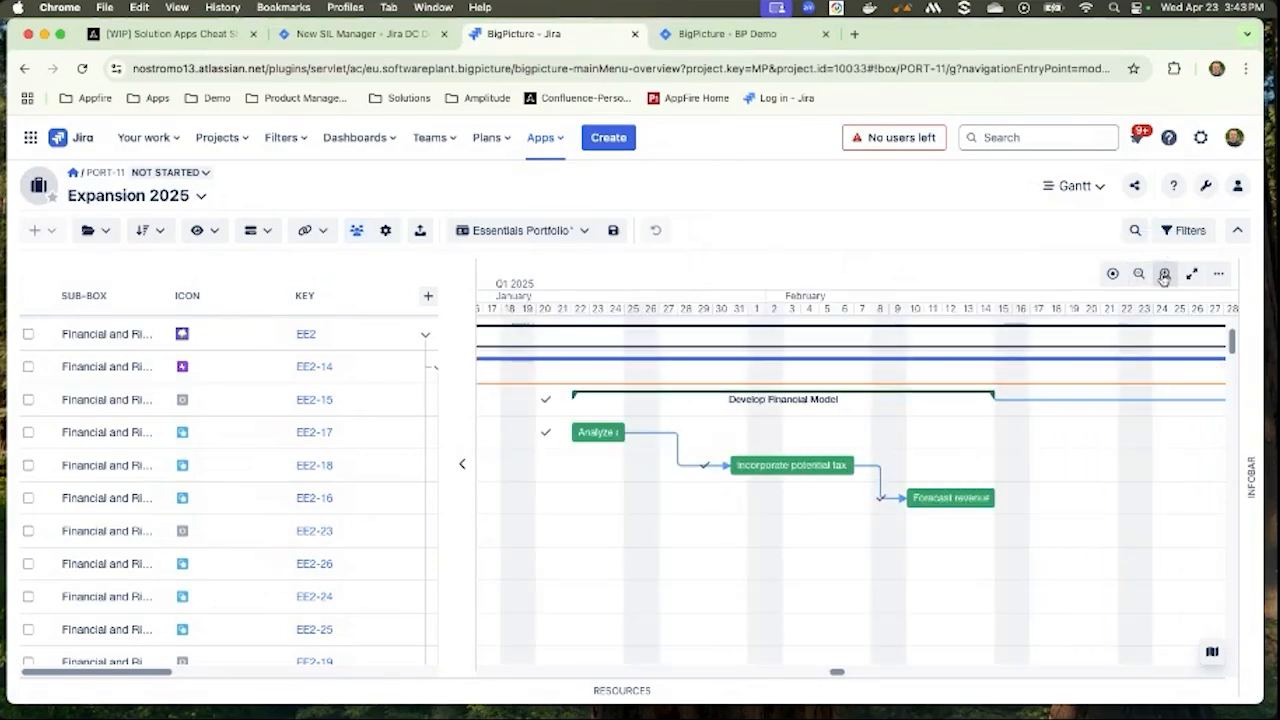
pyautogui.click(1164, 275)
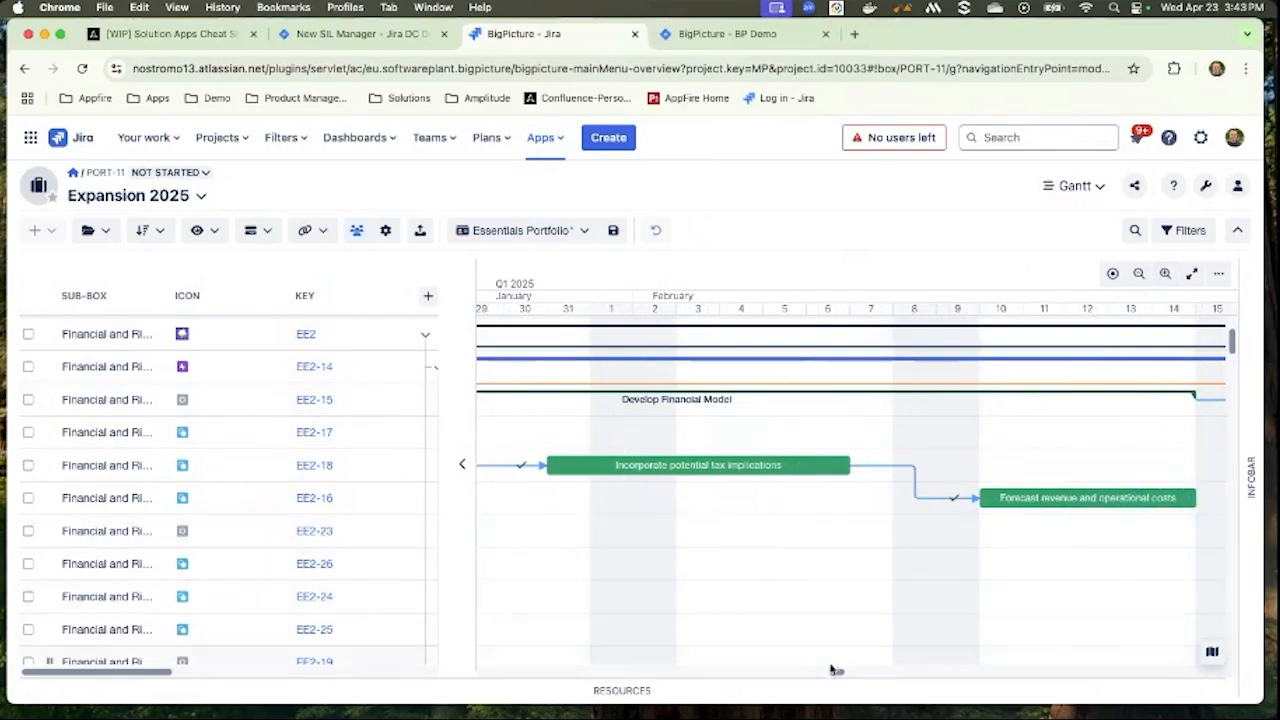
pyautogui.moveTo(841, 672); pyautogui.dragTo(839, 671)
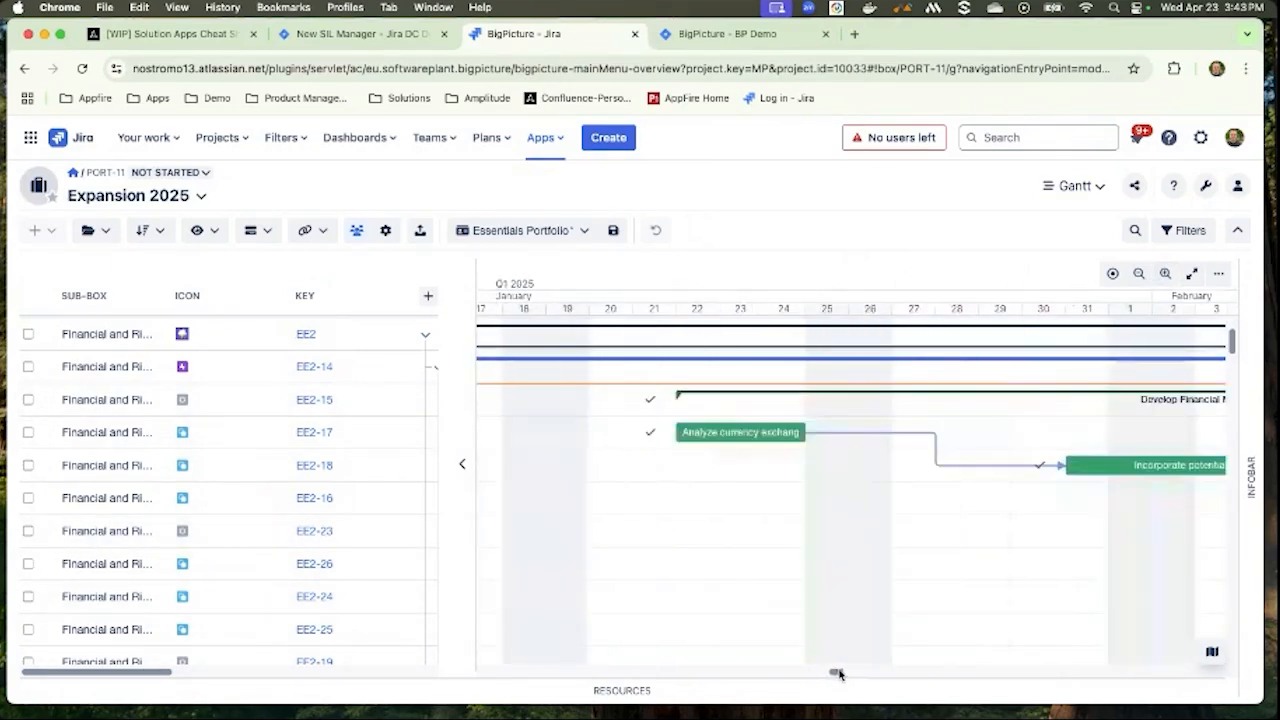
pyautogui.rightClick(650, 432)
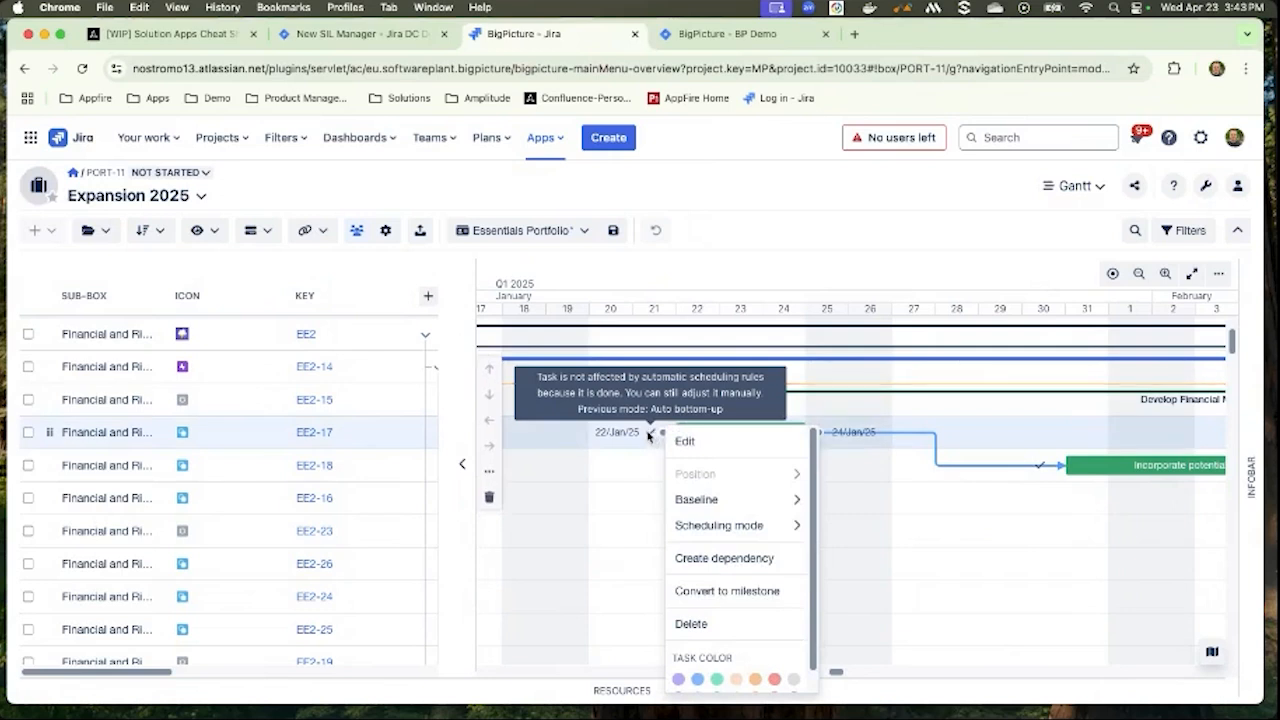
pyautogui.moveTo(716, 528)
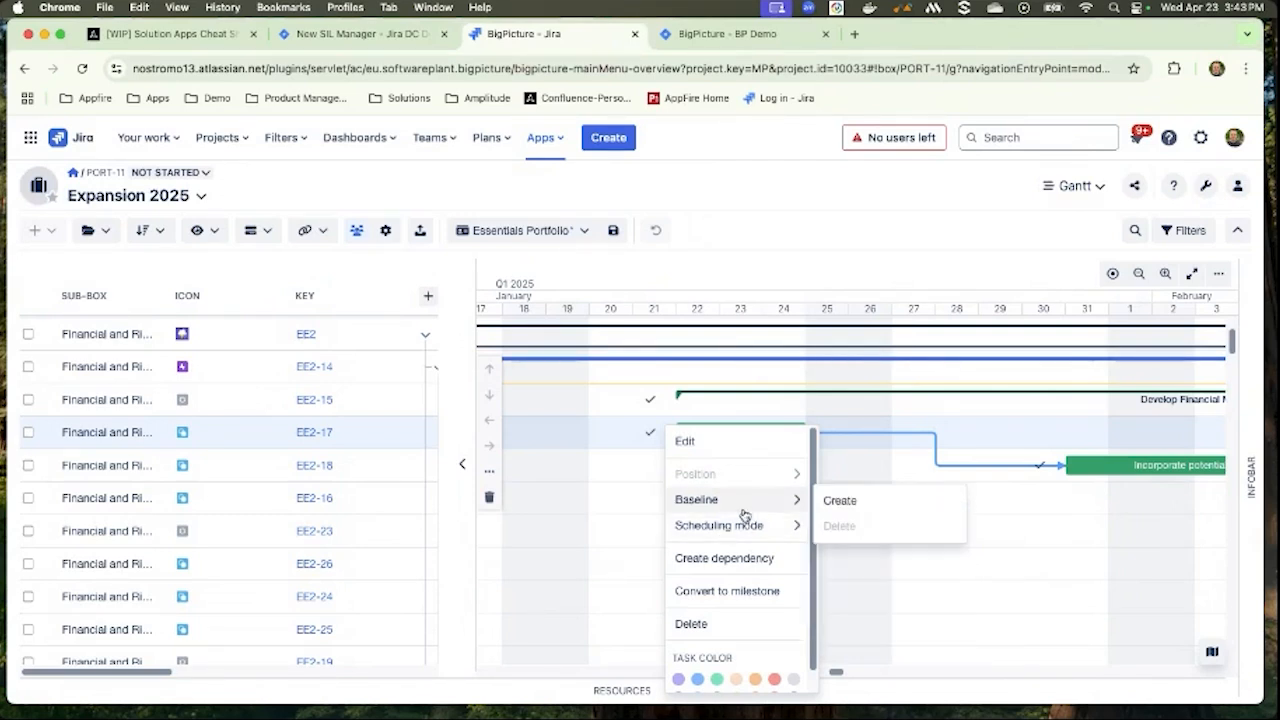
# Create a baseline of the Expansion 2025 Gantt plan
pyautogui.click(93, 230)
pyautogui.moveTo(143, 371)
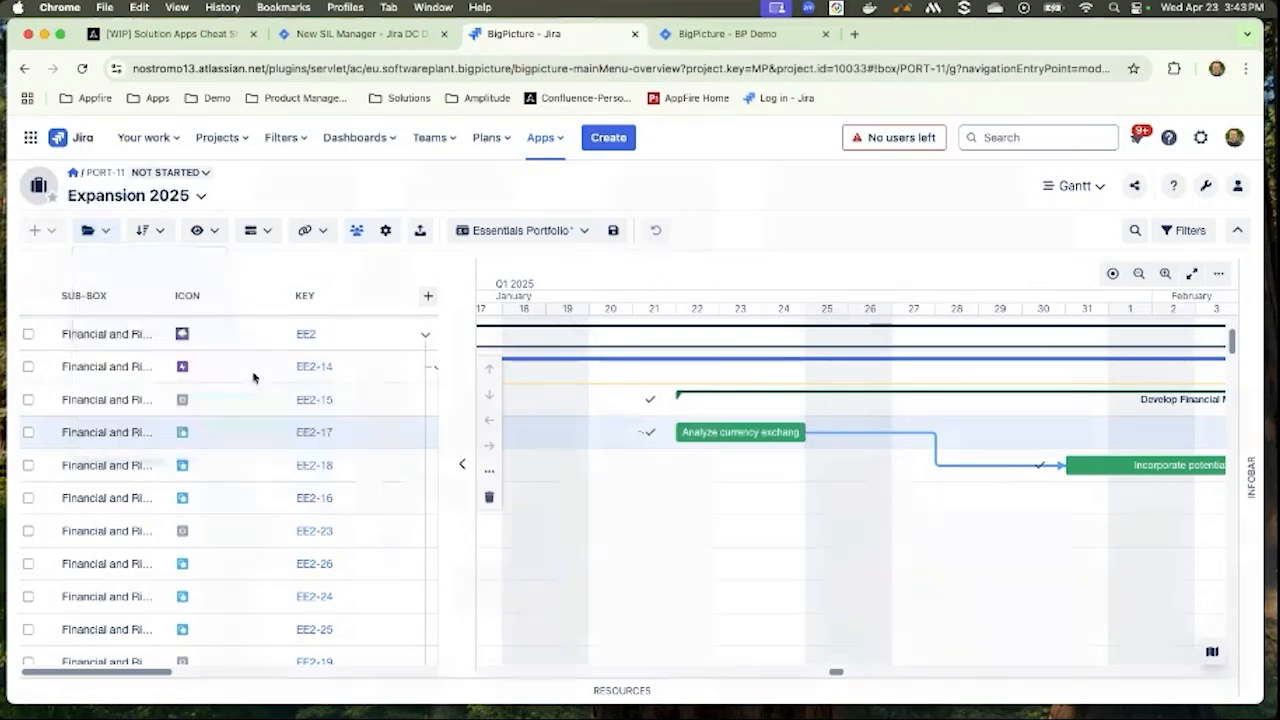
pyautogui.click(251, 374)
pyautogui.click(829, 468)
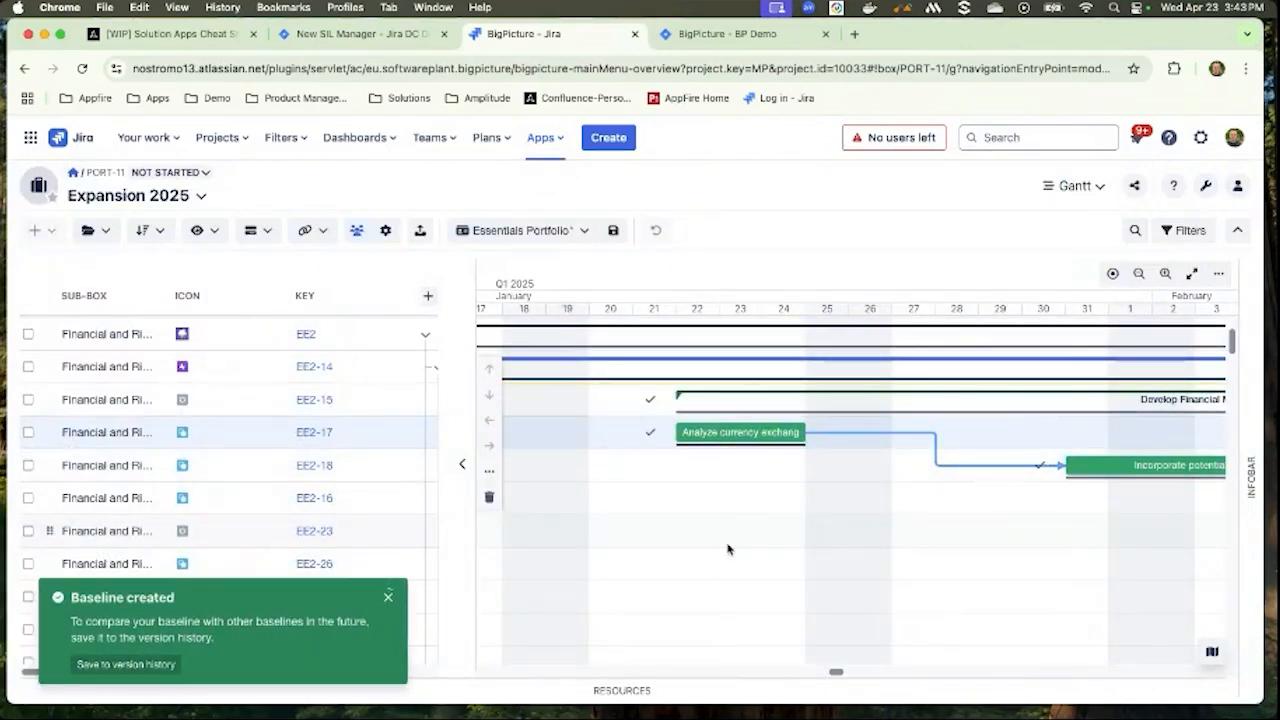
# Reschedule the Analyze currency exchange task (EE2-17) to 27–29 January 2025 and review the scheduling modes available for EE2-15
pyautogui.moveTo(724, 450)
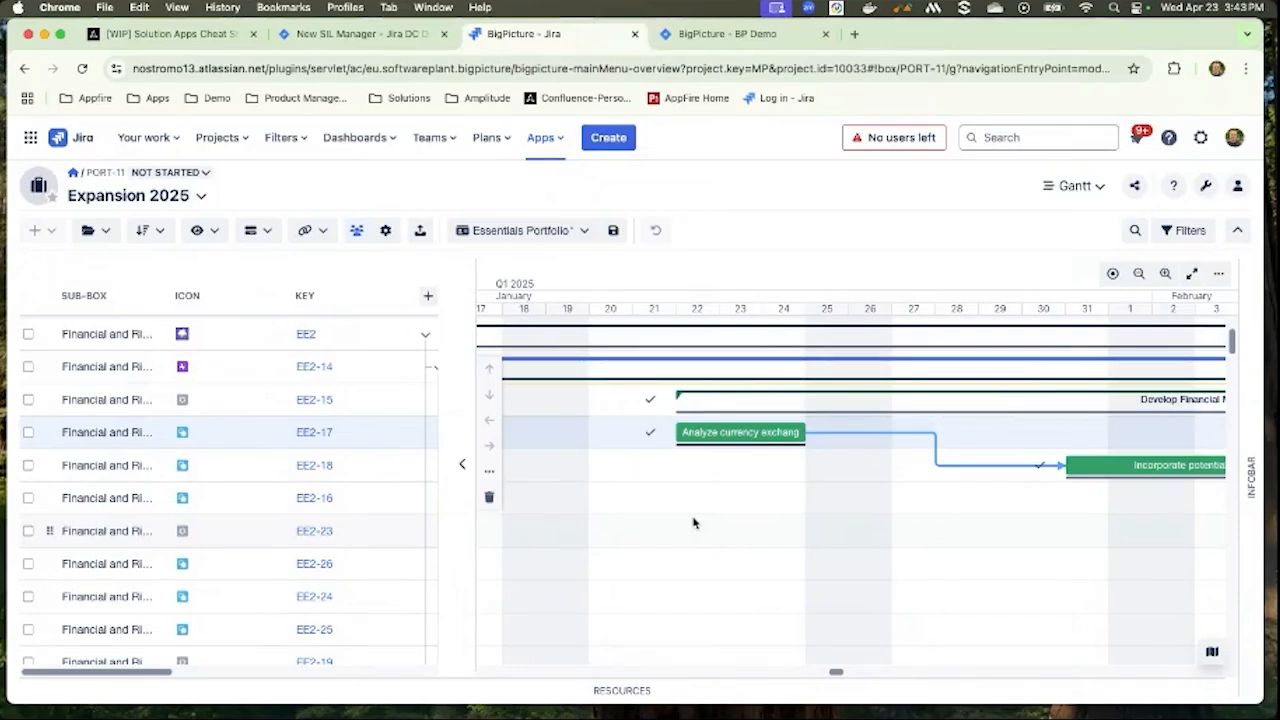
pyautogui.moveTo(734, 433); pyautogui.dragTo(906, 433)
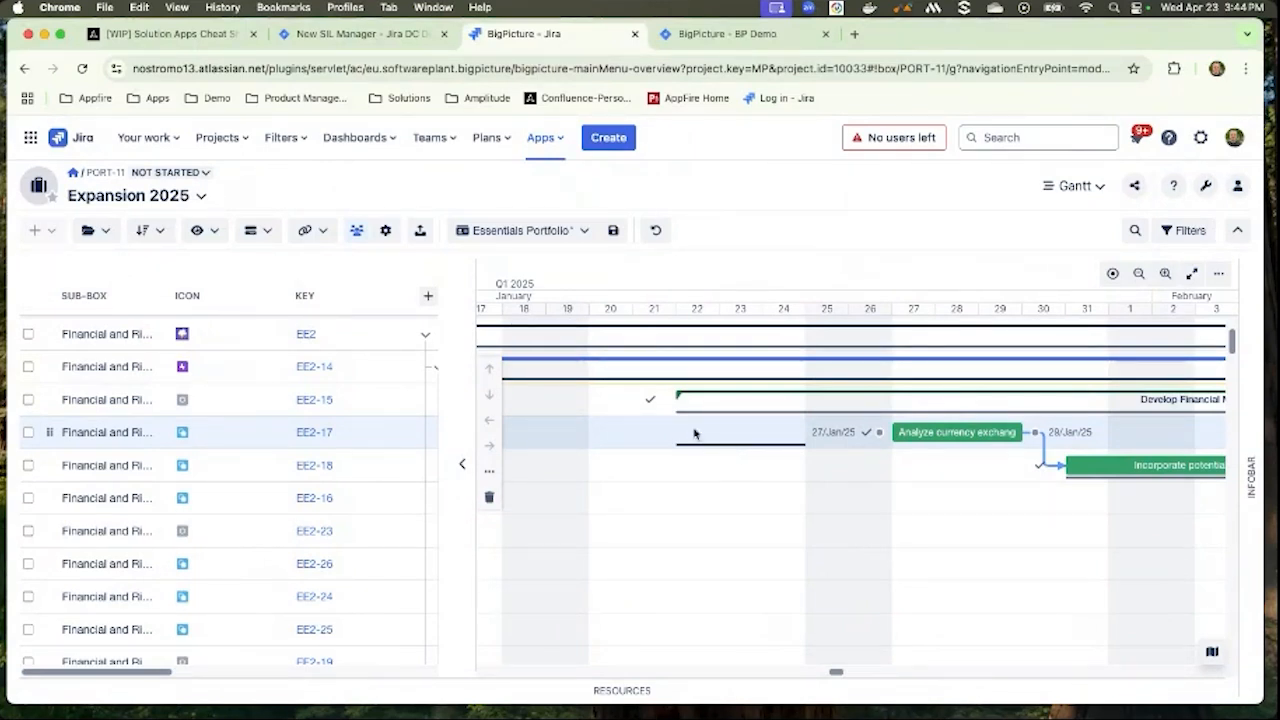
pyautogui.rightClick(648, 402)
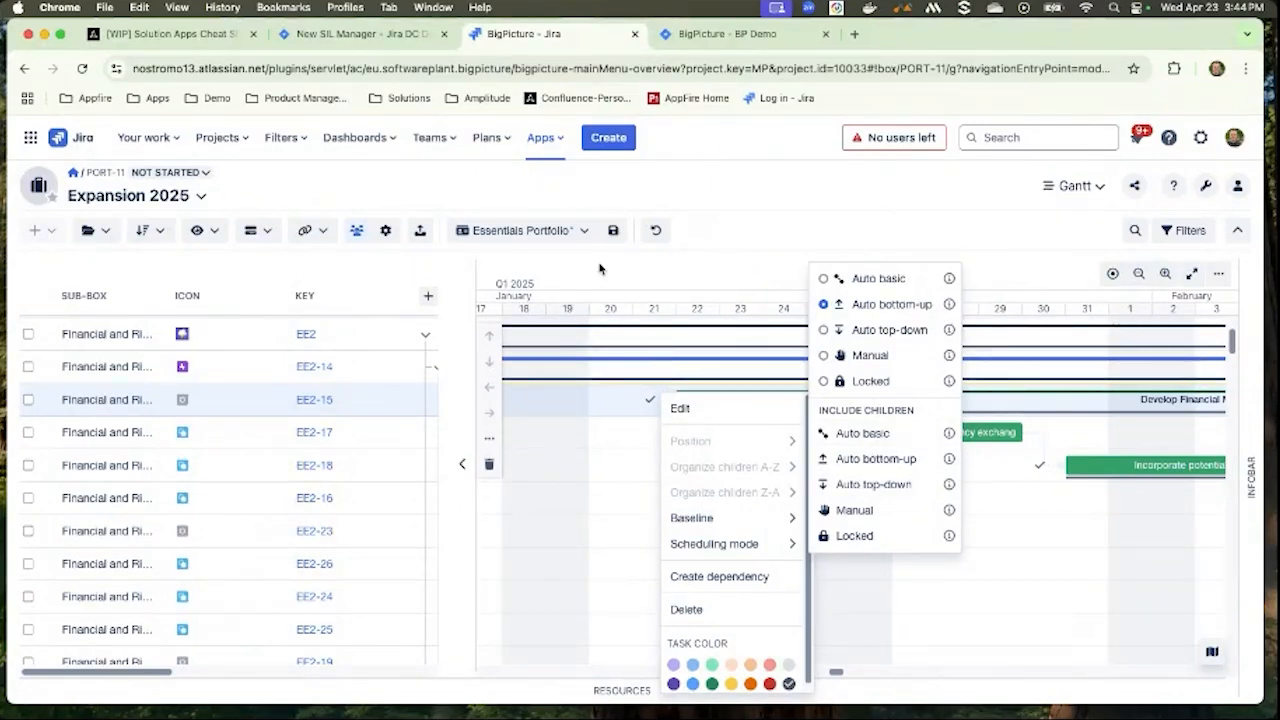
pyautogui.click(600, 268)
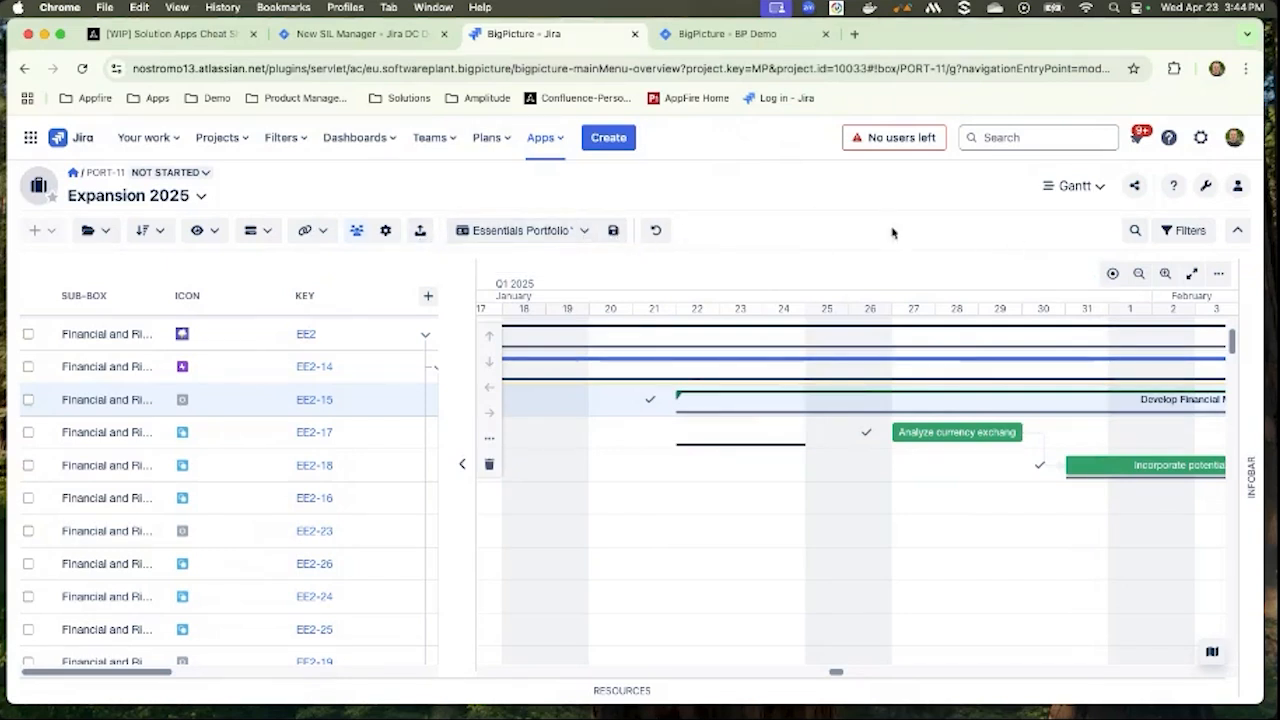
# Open the portfolio's Financials module and examine the initiatives' cost variance against the baseline
pyautogui.click(1077, 190)
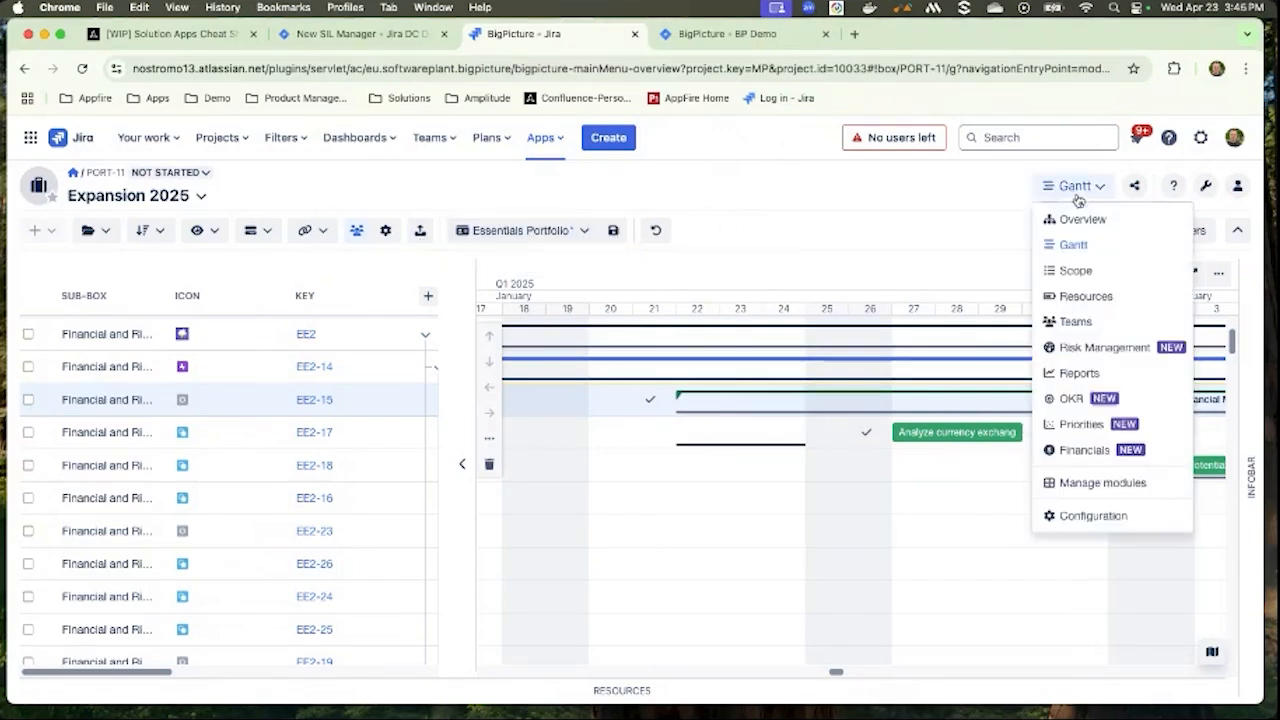
pyautogui.click(1082, 453)
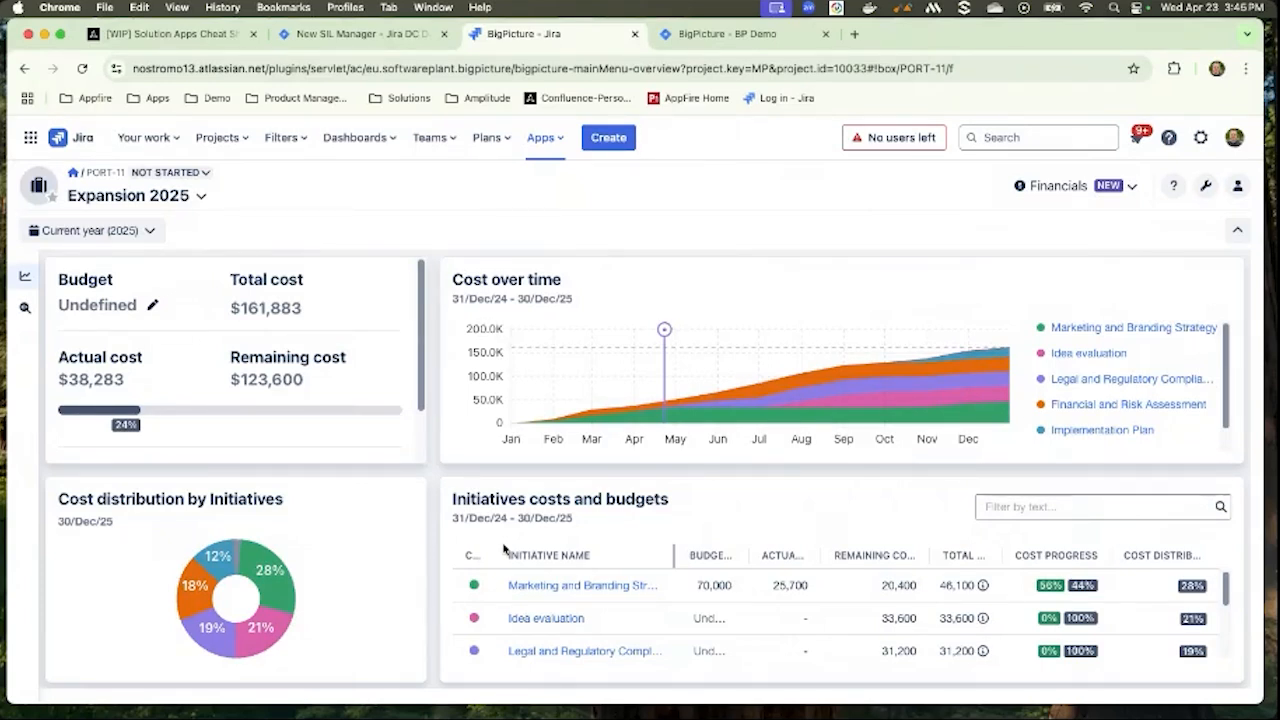
pyautogui.click(29, 312)
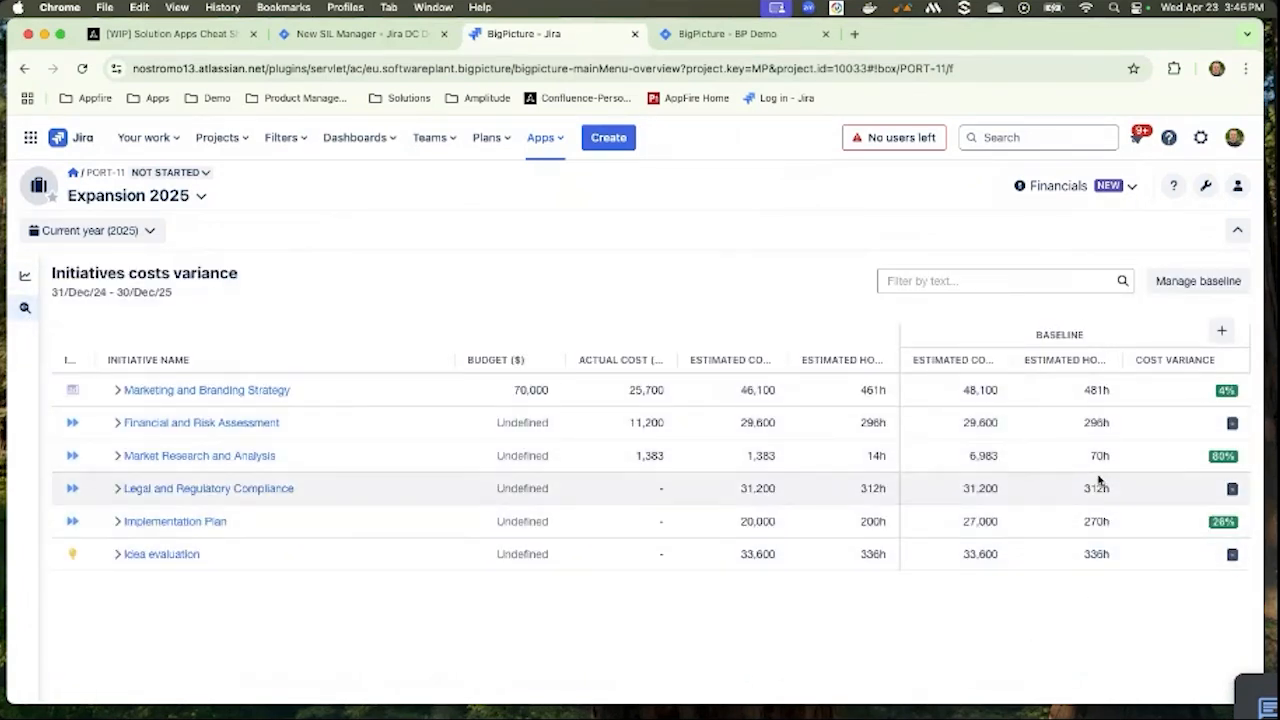
pyautogui.moveTo(28, 308)
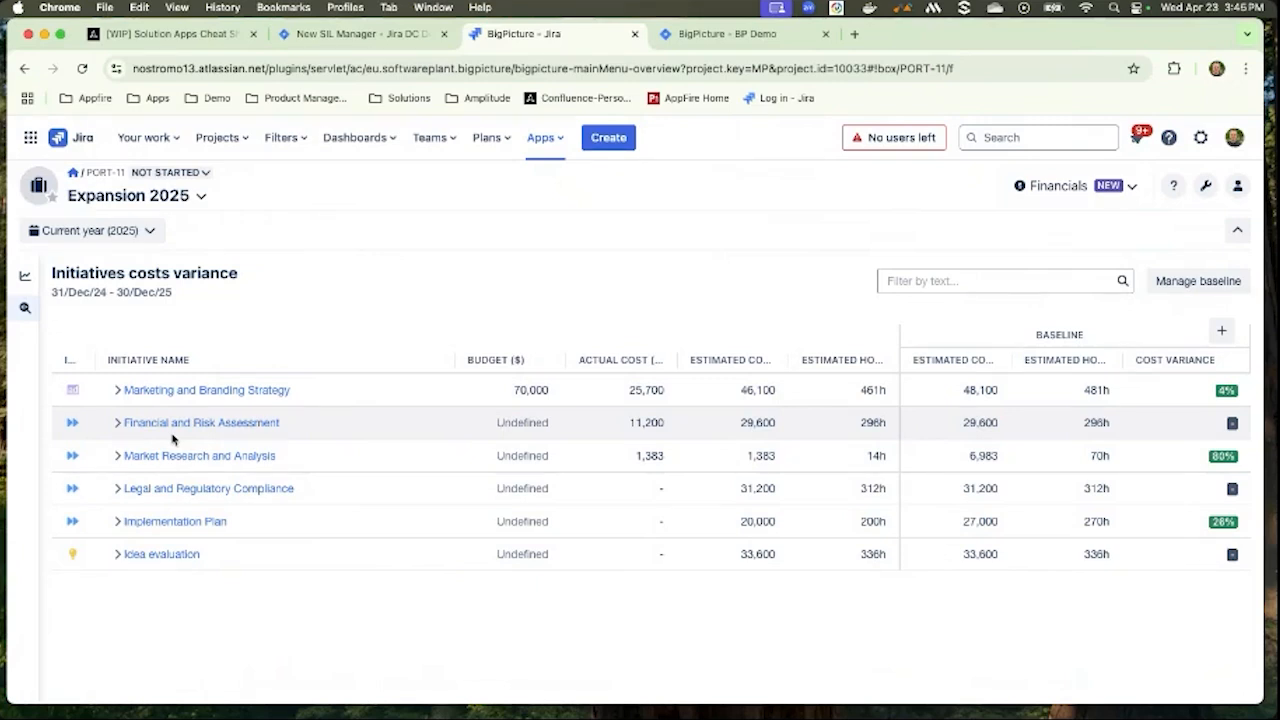
# Open the portfolio's OKR module and examine objective O-1 with the tasks linked to key result KR-1
pyautogui.click(1062, 188)
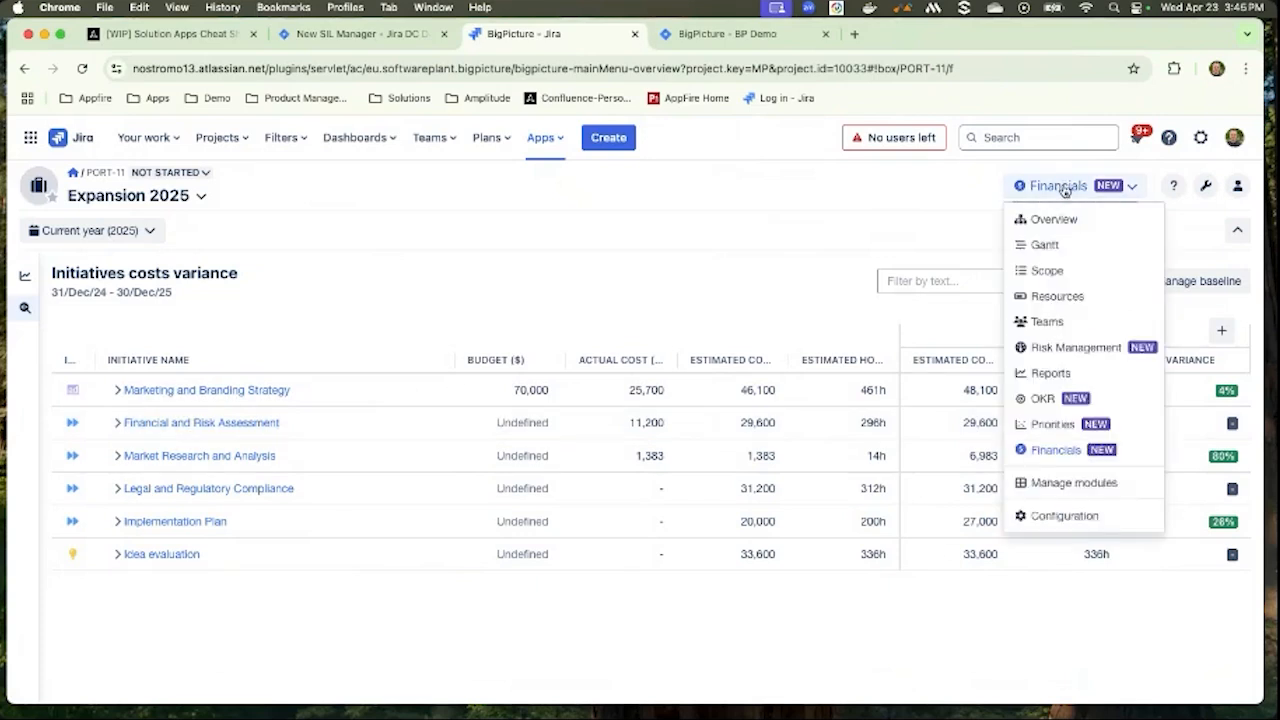
pyautogui.click(1040, 399)
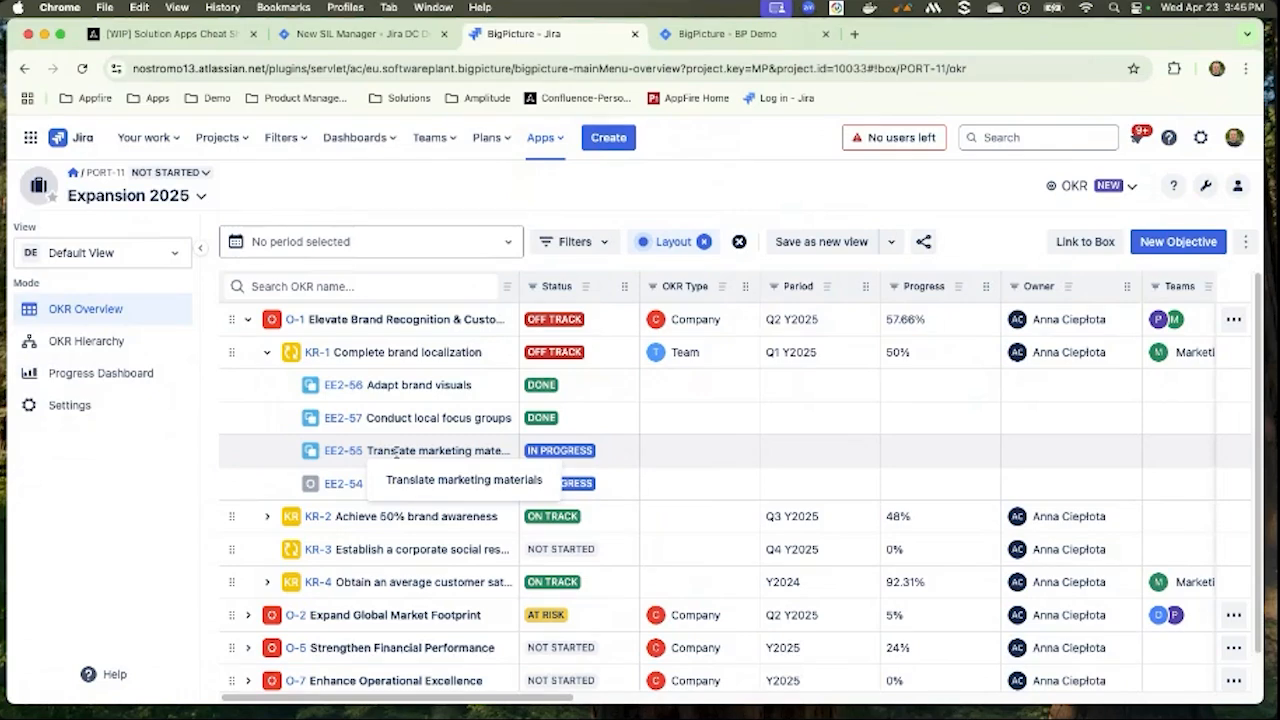
pyautogui.click(268, 354)
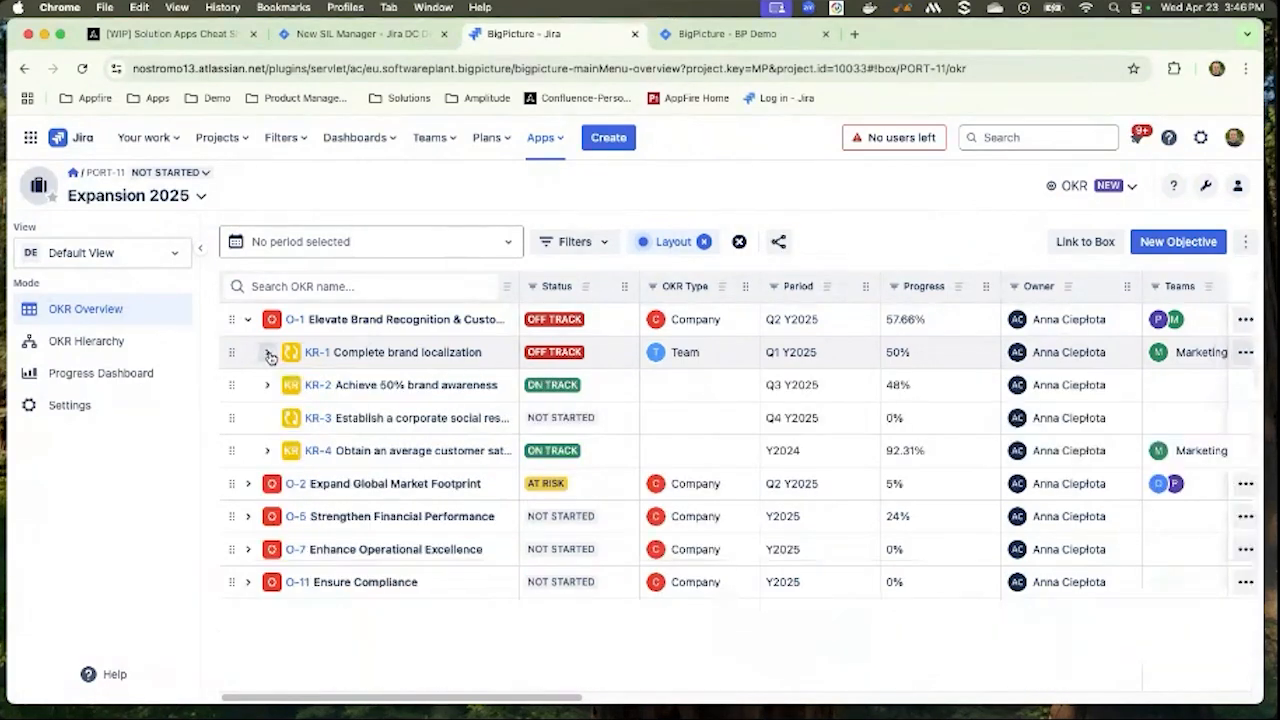
pyautogui.click(248, 320)
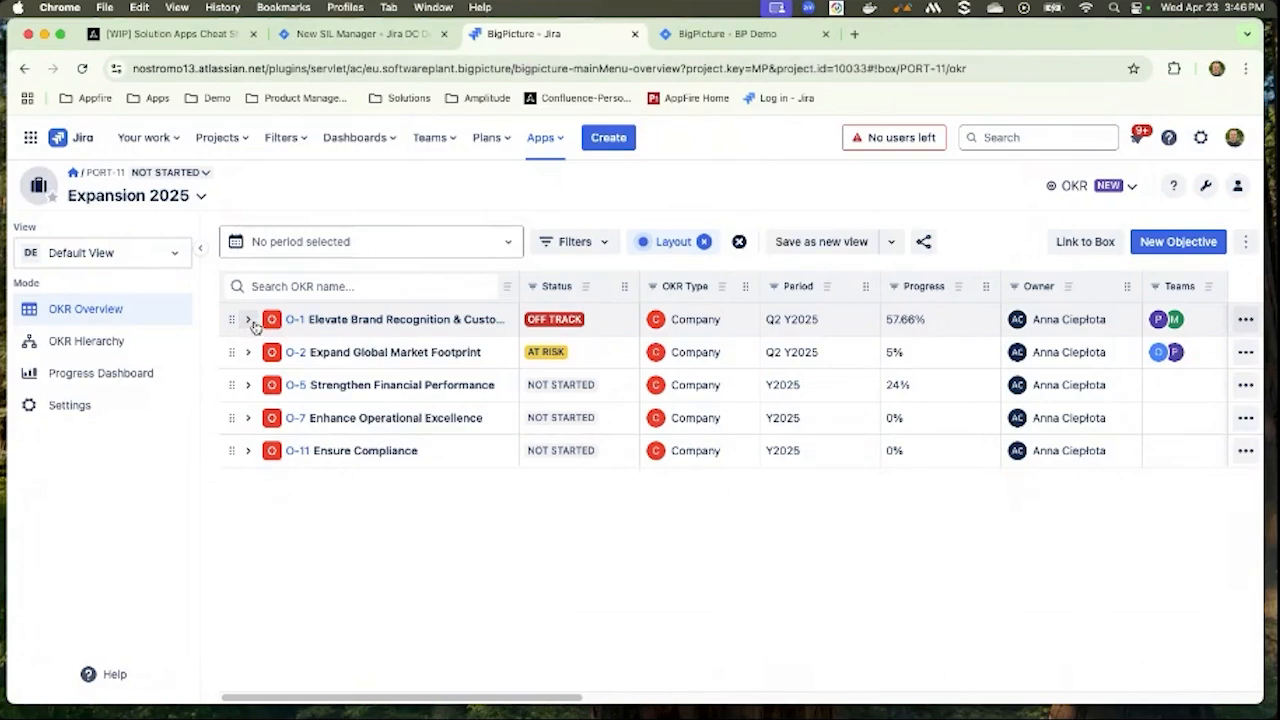
pyautogui.click(249, 321)
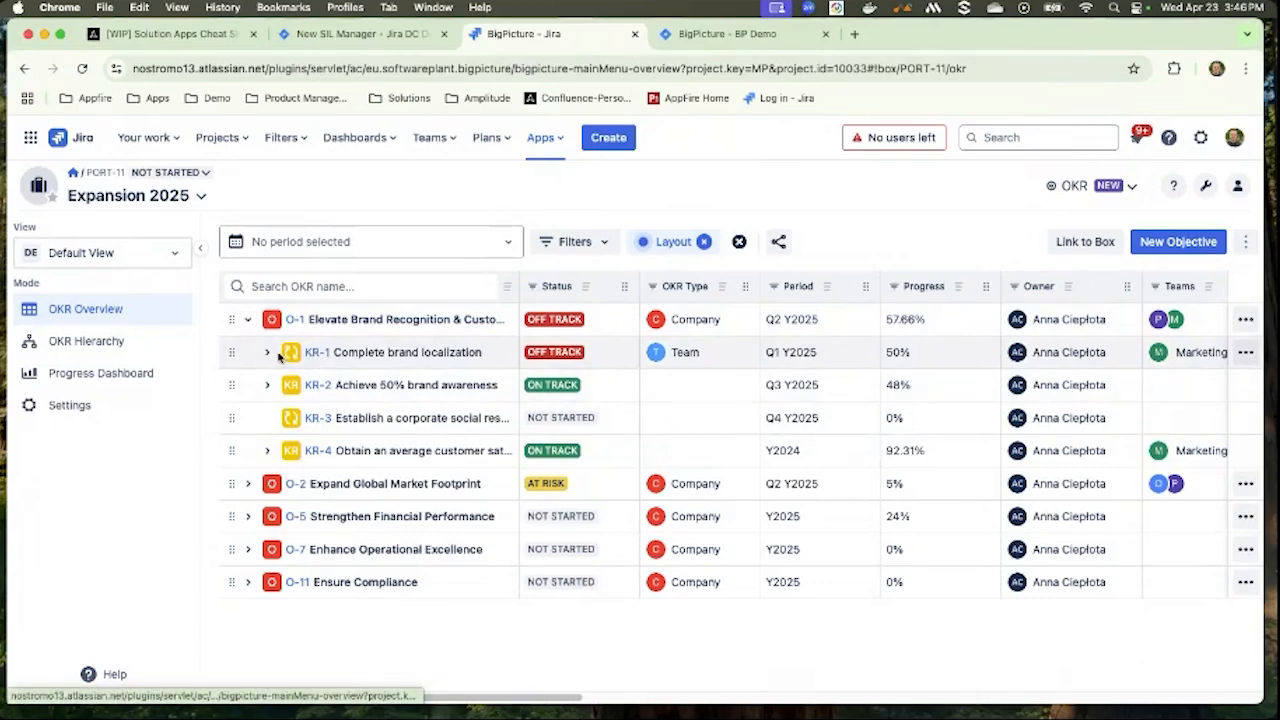
pyautogui.click(268, 356)
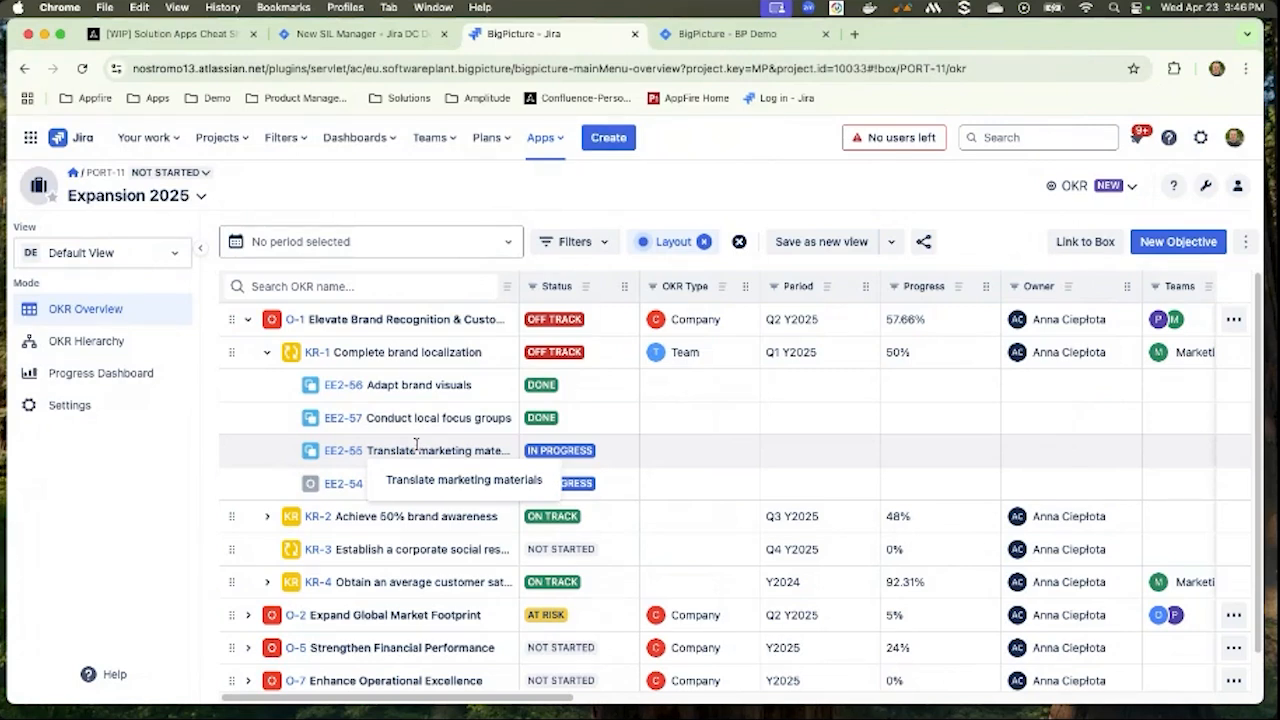
# Try a status update for key result KR-1 Complete brand localization with OFF TRACK, discarding it to return to the OKR tree
pyautogui.click(320, 355)
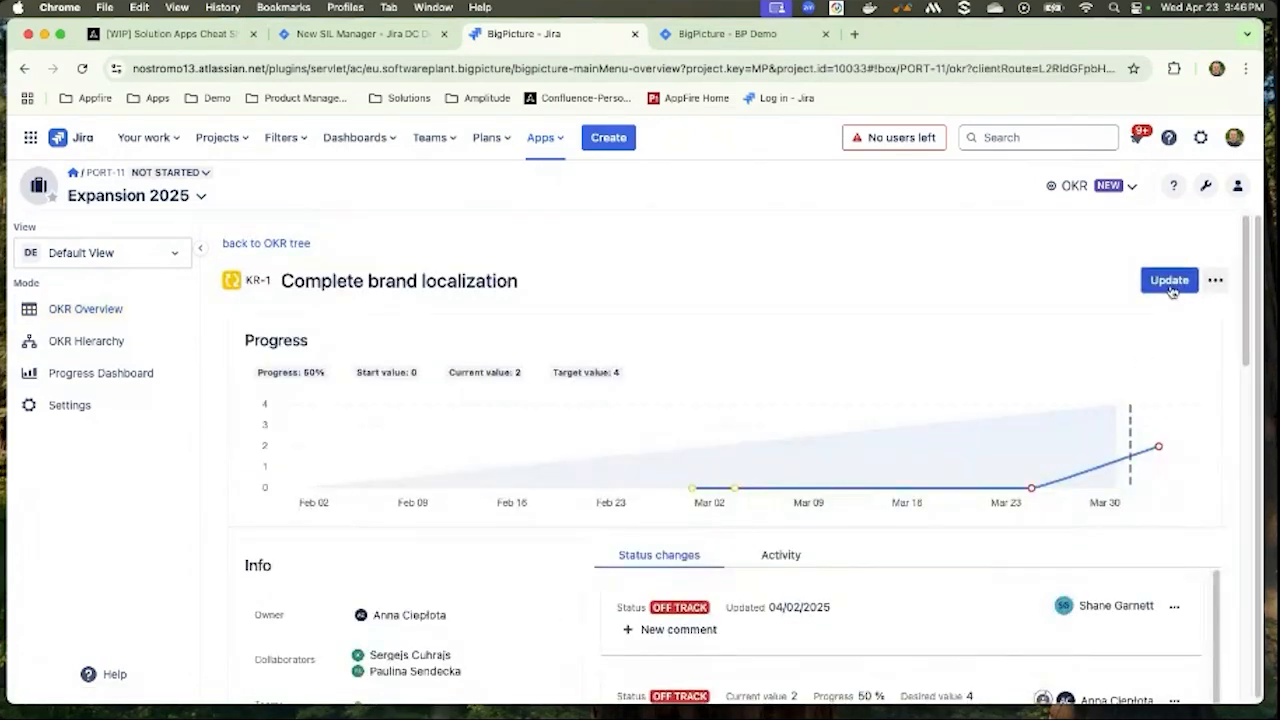
pyautogui.click(1168, 280)
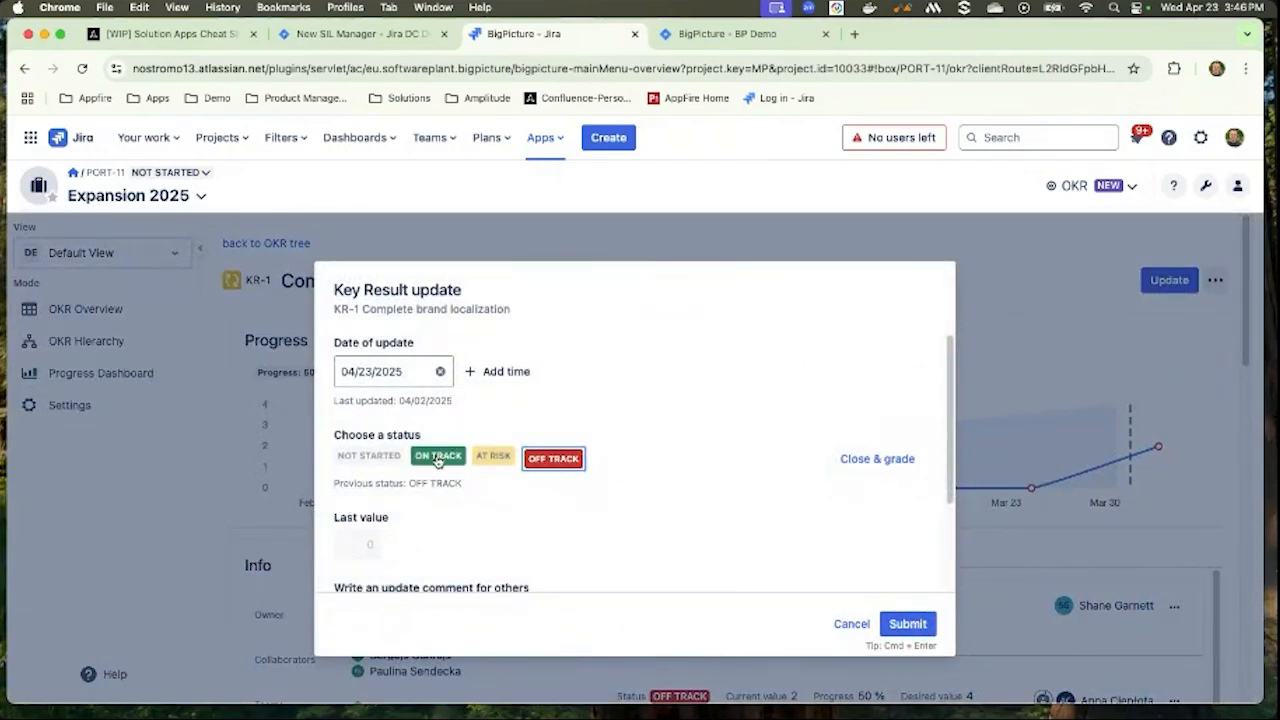
pyautogui.click(497, 458)
pyautogui.click(553, 460)
pyautogui.scroll(-2, 617, 503)
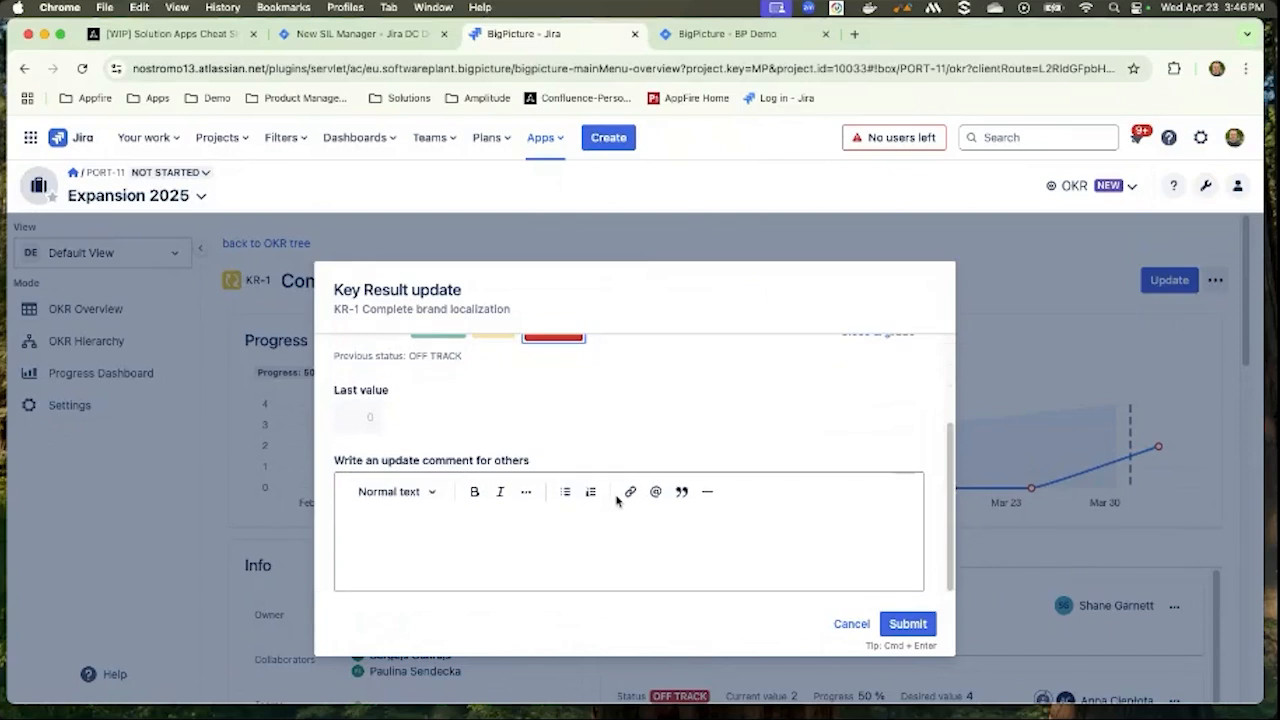
pyautogui.click(481, 540)
pyautogui.click(853, 623)
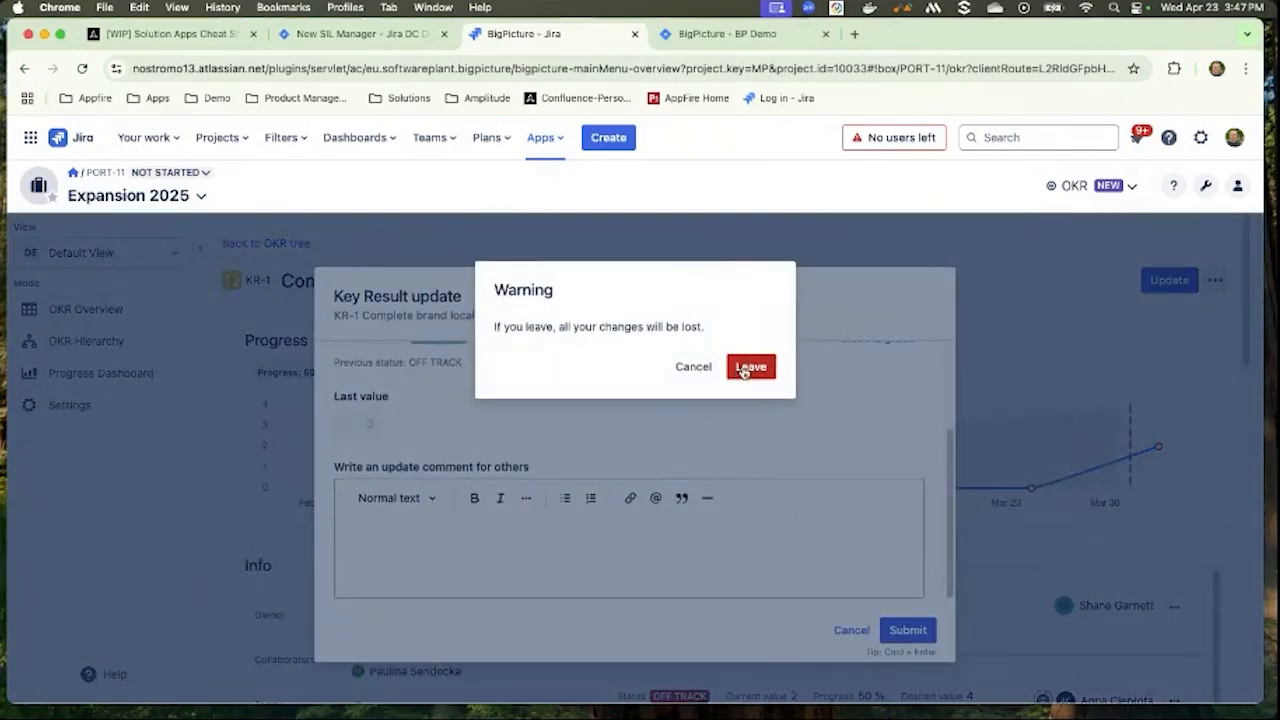
pyautogui.click(750, 369)
pyautogui.click(253, 246)
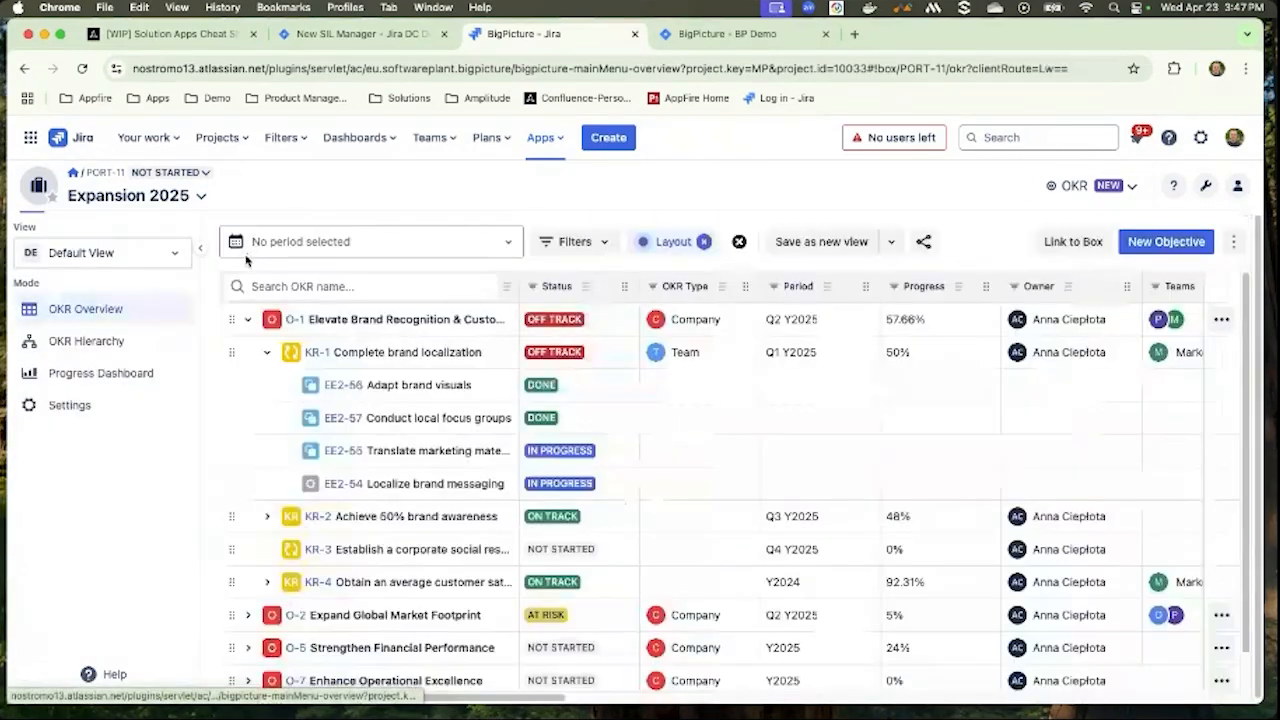
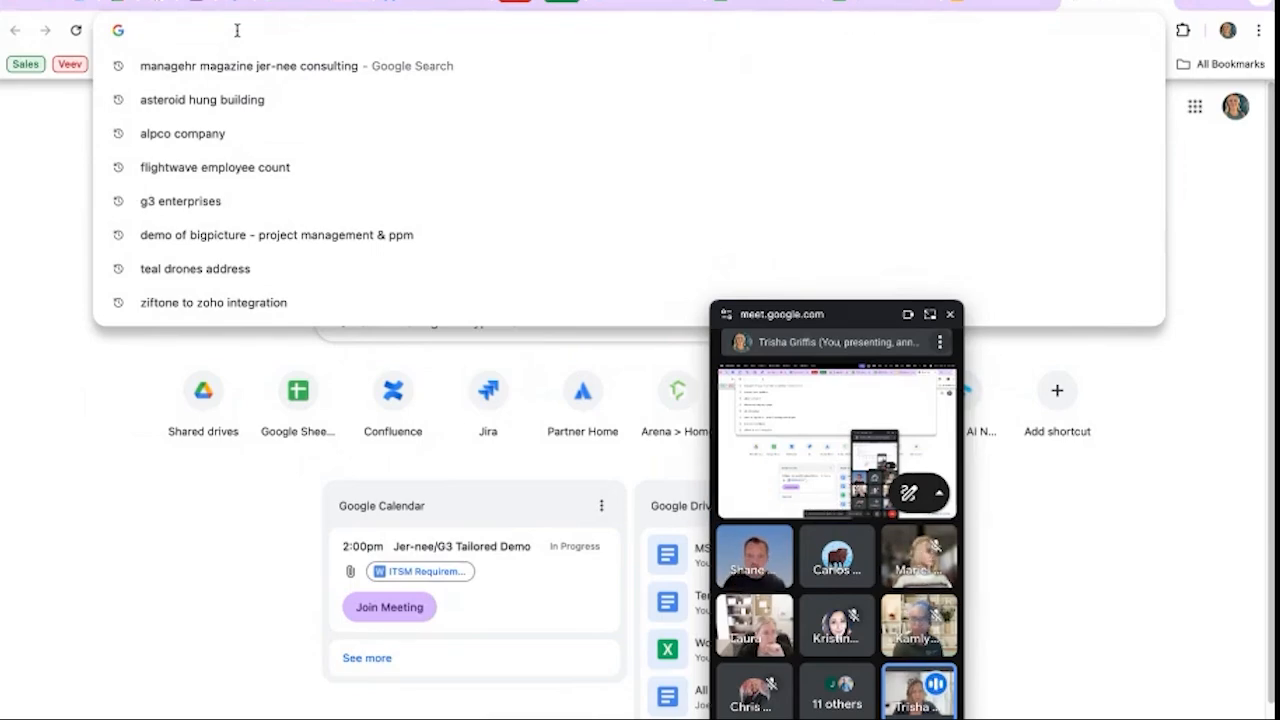
# Open the Veev space overview in Confluence and move the meeting window away from the page content
pyautogui.write('confluence')
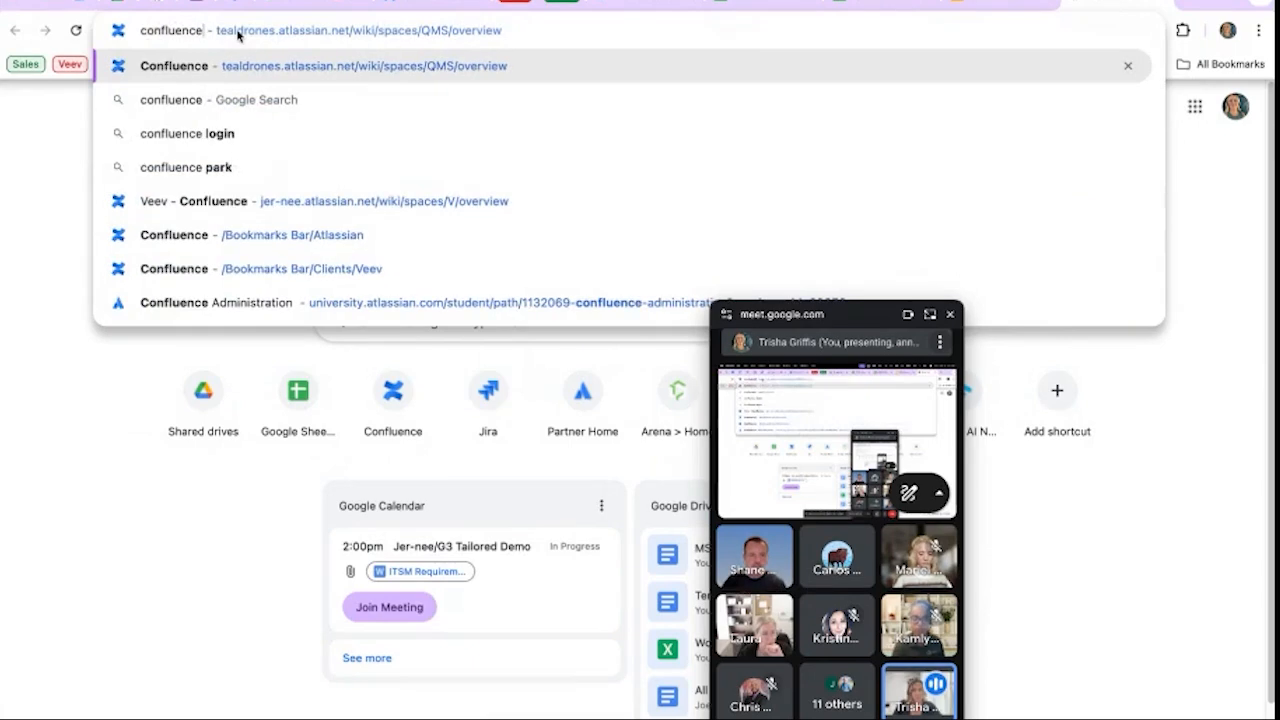
pyautogui.click(314, 206)
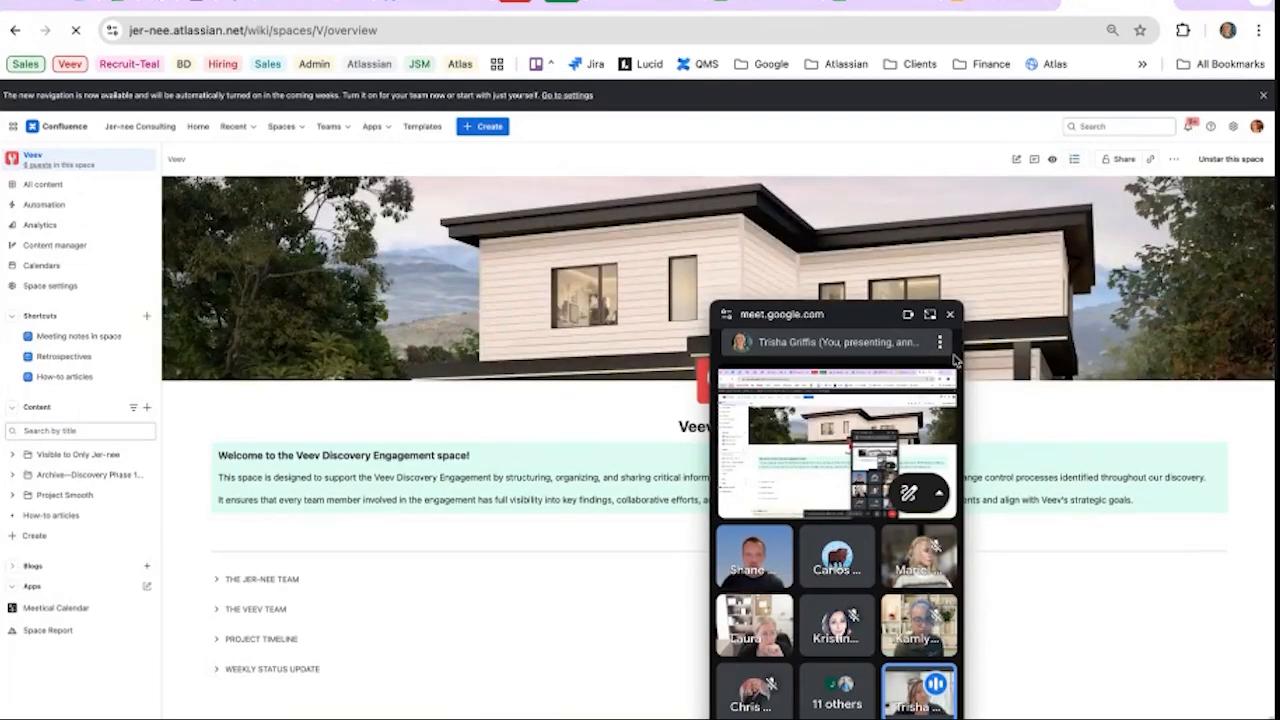
pyautogui.moveTo(866, 316); pyautogui.dragTo(1258, 316)
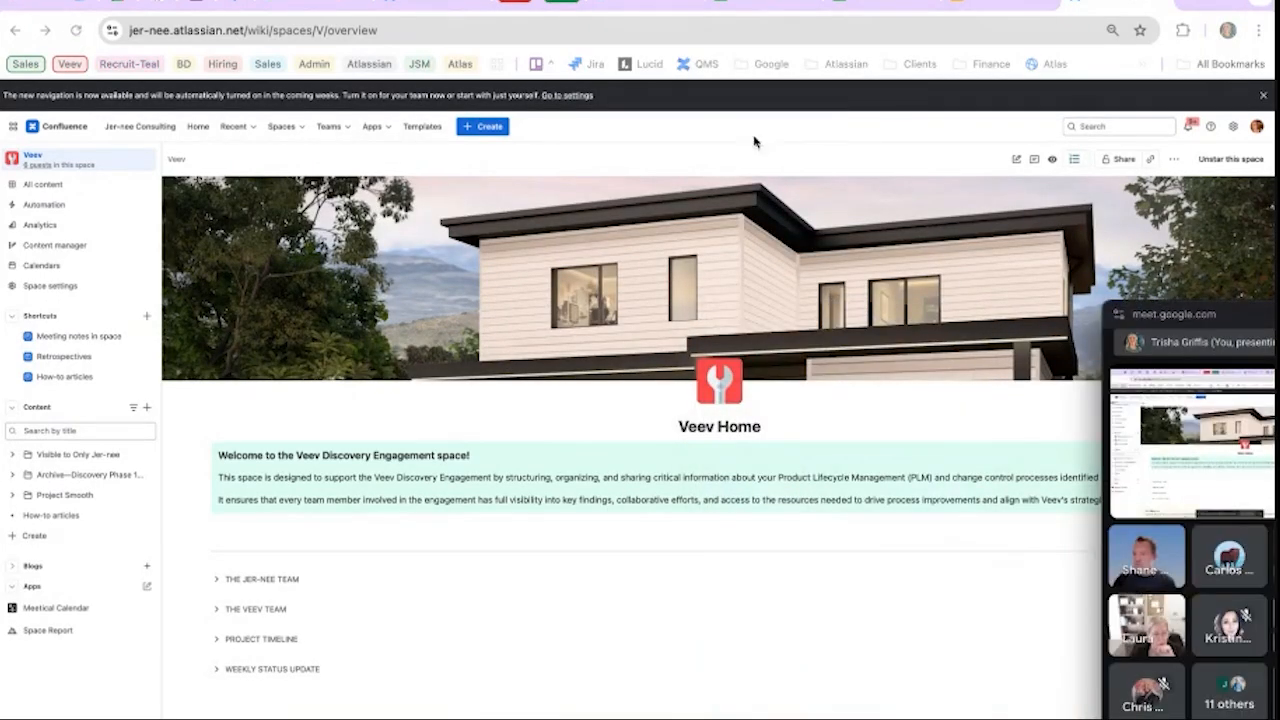
# Open the Veev Home page for editing and view its additional page actions
pyautogui.click(1016, 159)
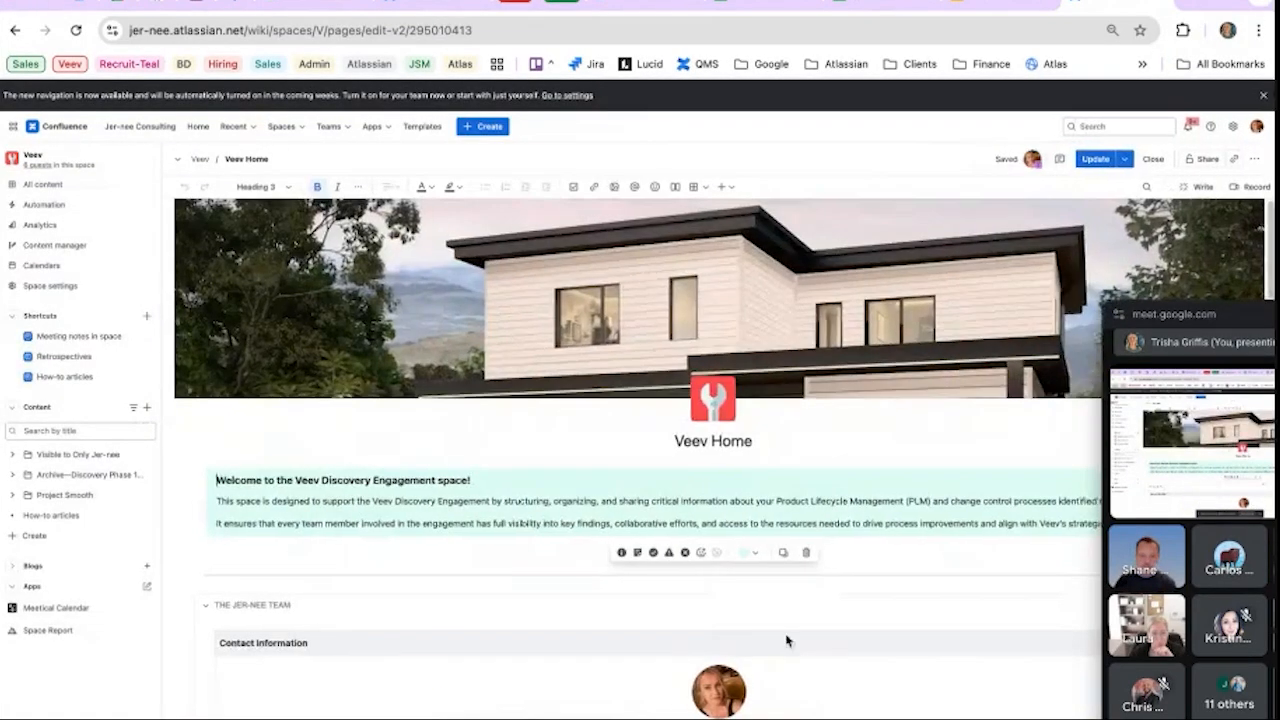
pyautogui.scroll(-5, 780, 674)
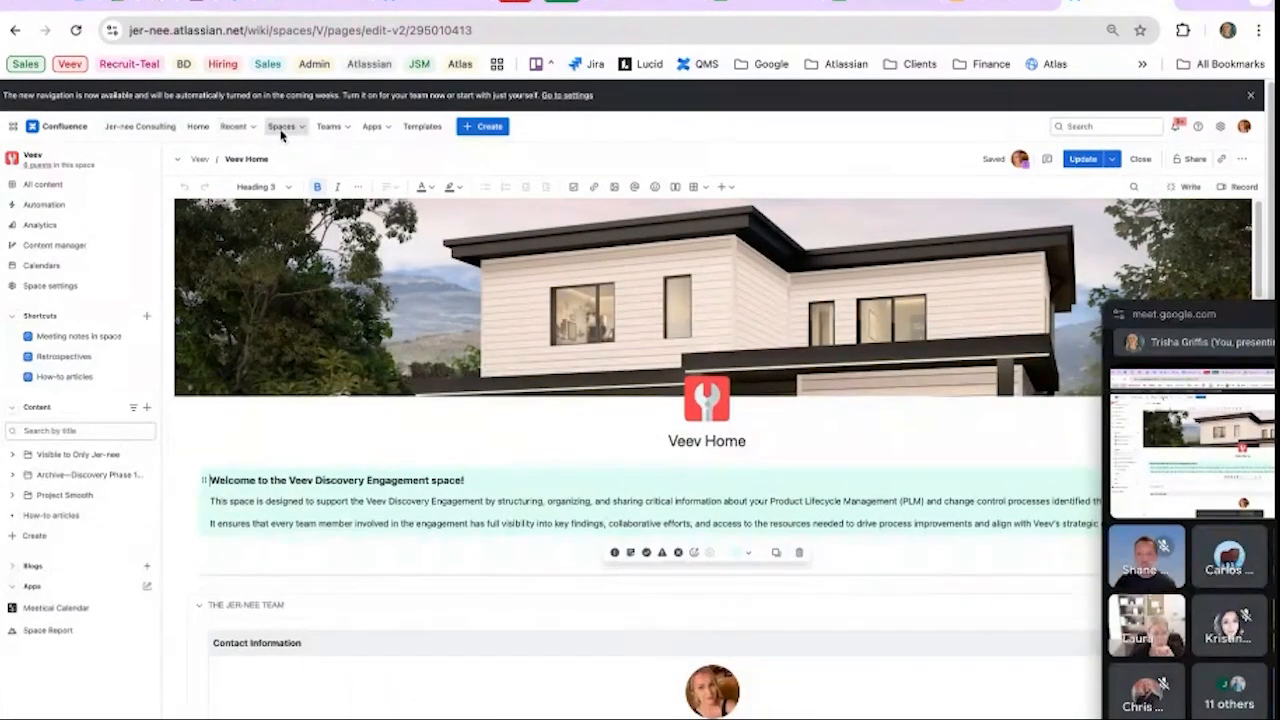
pyautogui.click(1242, 159)
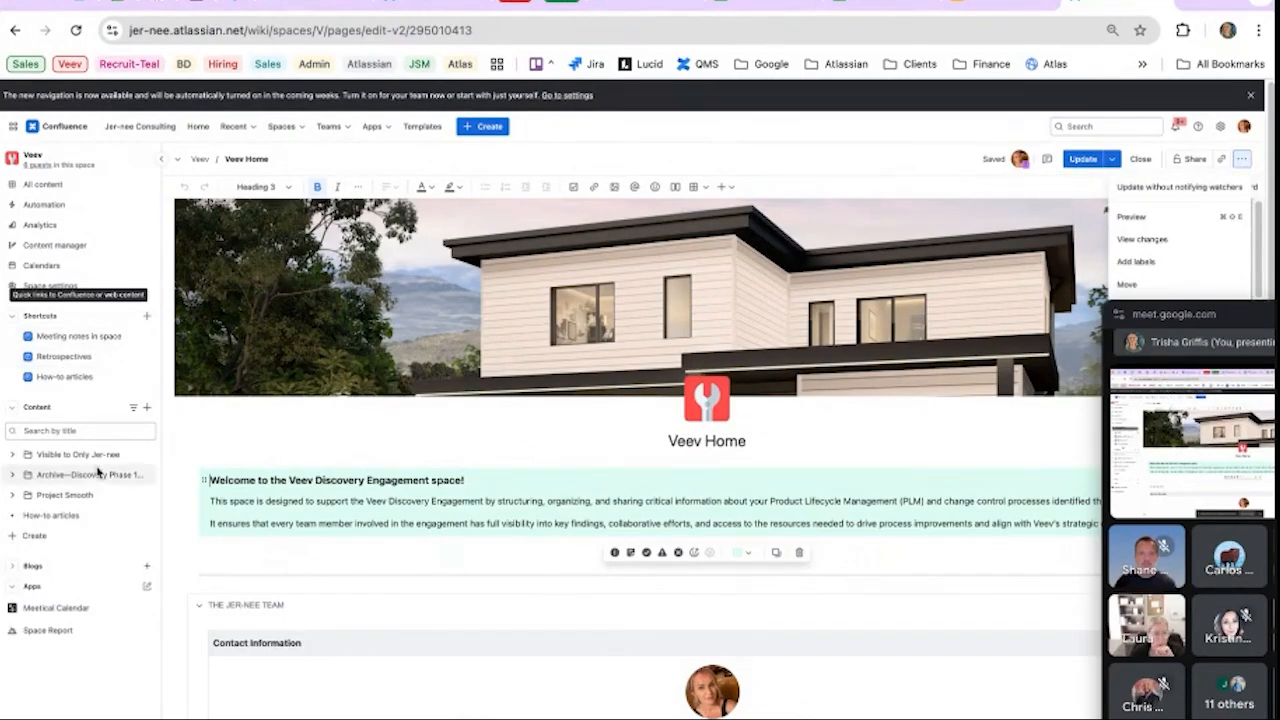
# Create a new page in the Visible to Only Jer-nee folder and display the available templates, moving the meeting window out of the way
pyautogui.click(146, 454)
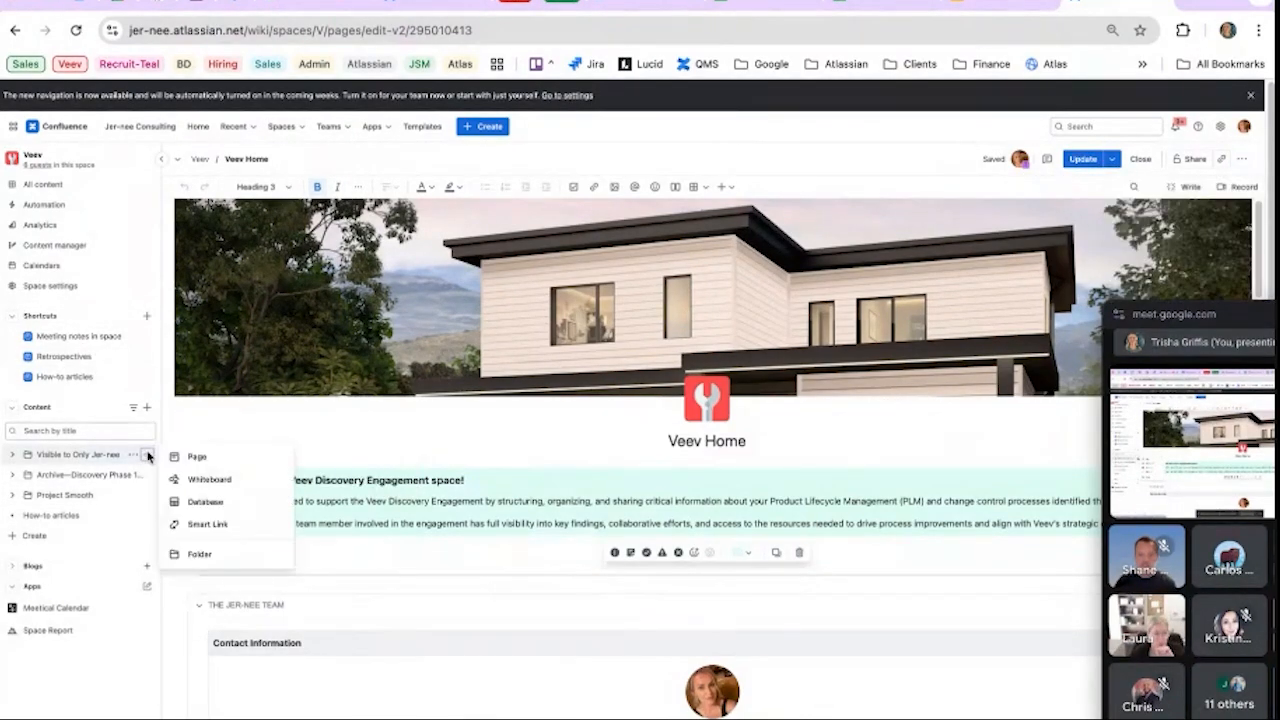
pyautogui.click(184, 457)
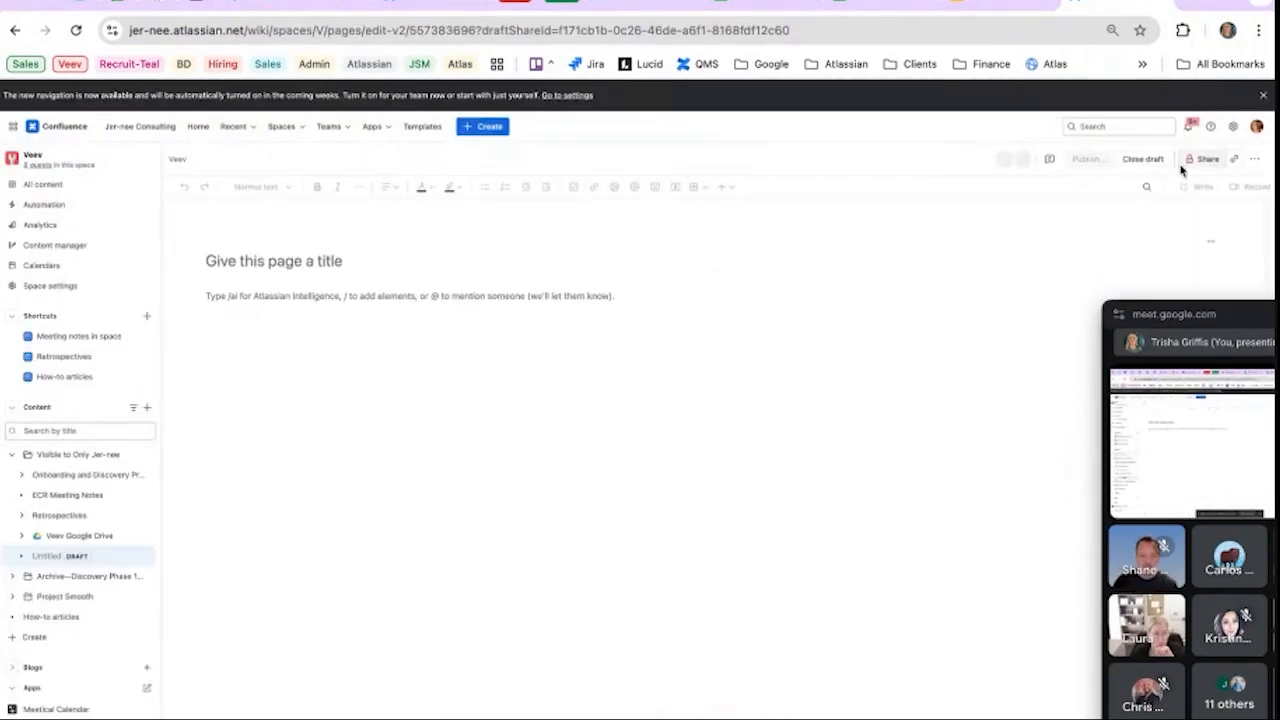
pyautogui.click(1241, 160)
pyautogui.moveTo(1230, 316); pyautogui.dragTo(958, 318)
pyautogui.click(1069, 315)
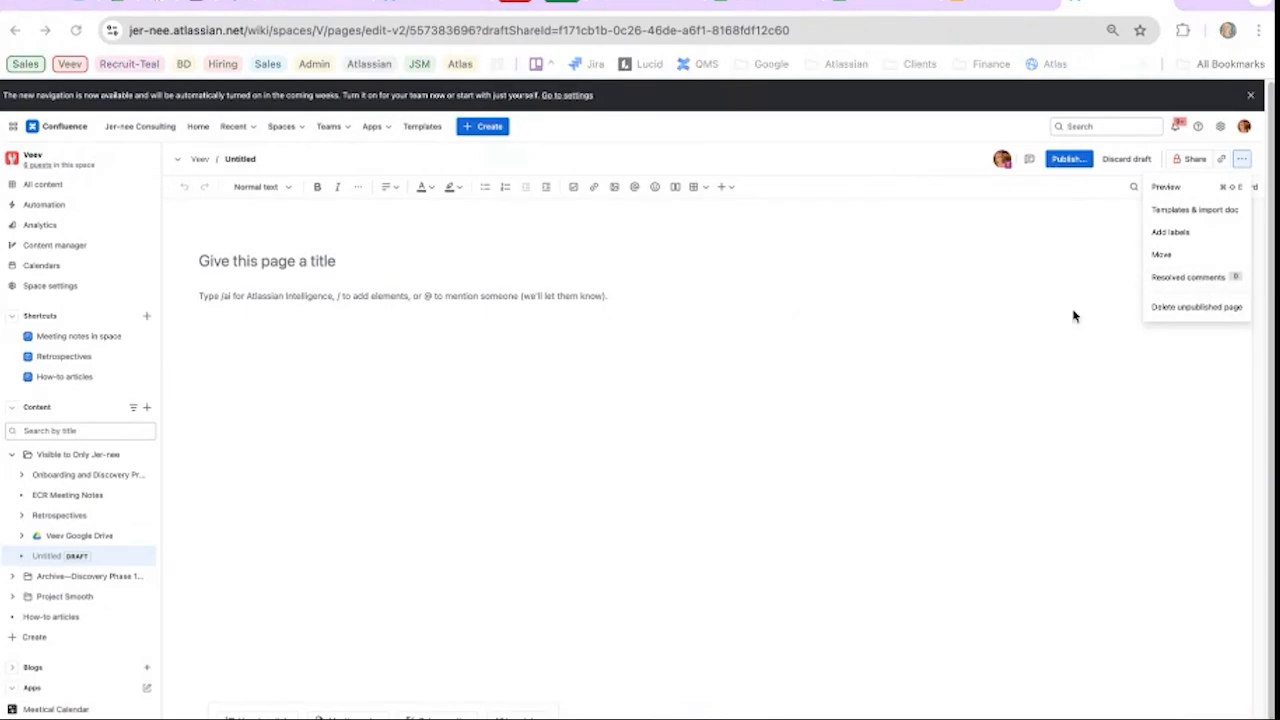
pyautogui.click(1185, 210)
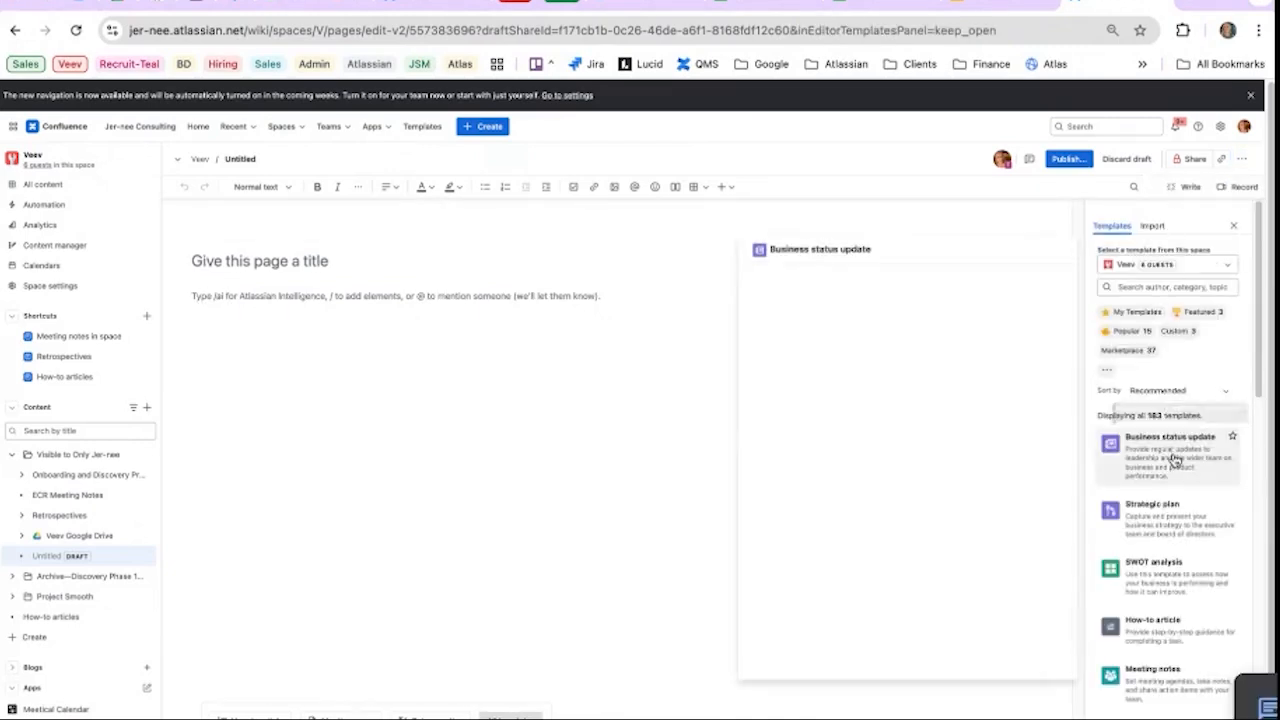
# Browse the template previews and apply the Meeting notes template to the new page
pyautogui.scroll(-5, 1165, 560)
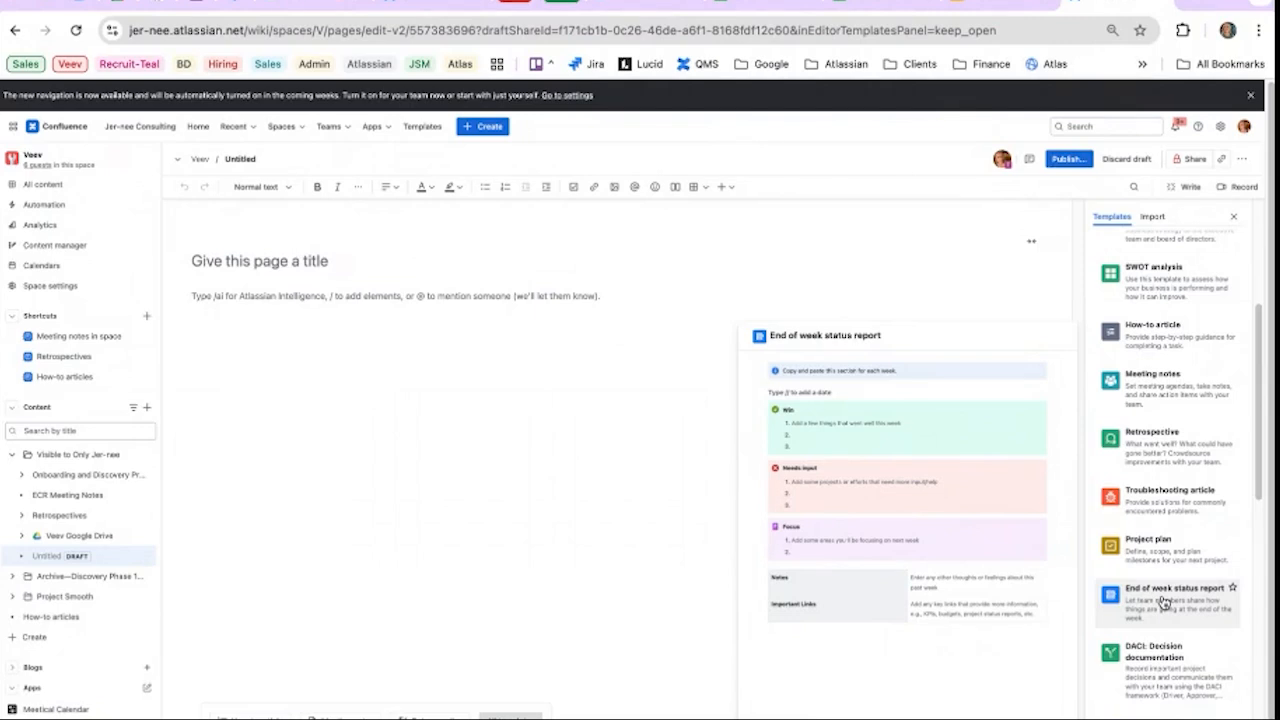
pyautogui.scroll(-1, 1163, 601)
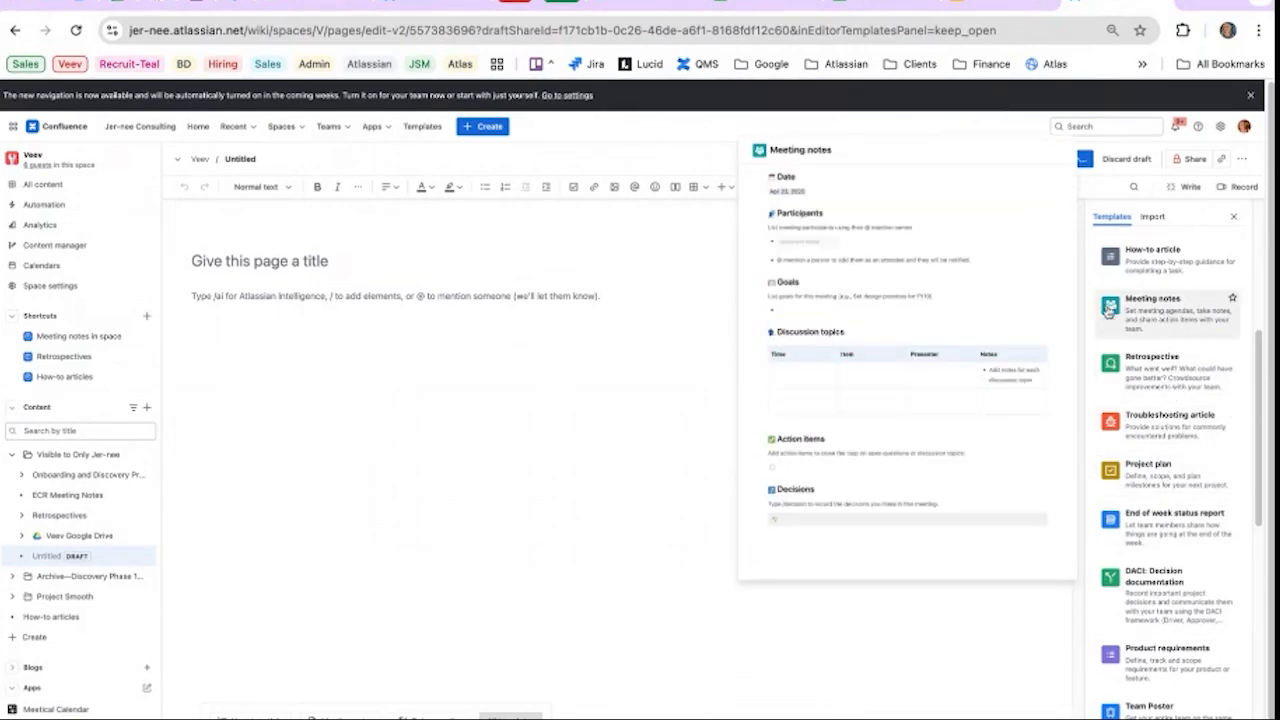
pyautogui.click(1139, 322)
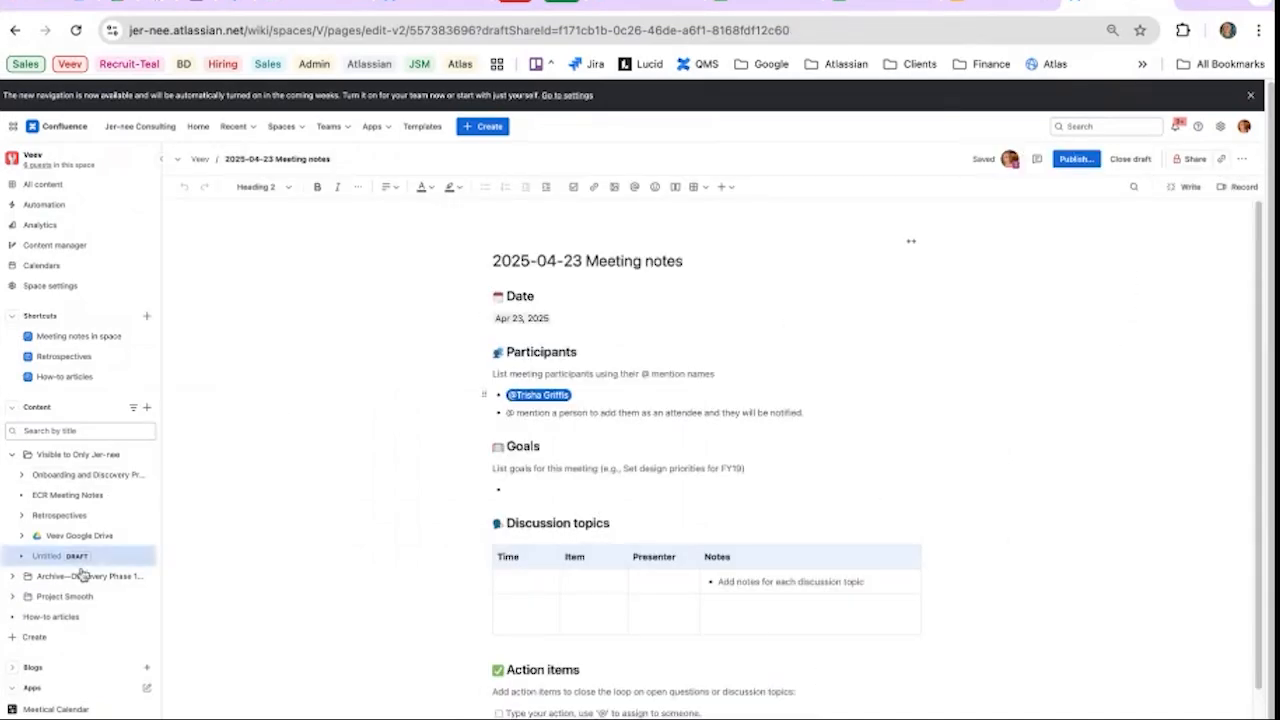
# Leave the meeting notes draft and open the Onboarding Checklist page under Onboarding and Discovery Prep
pyautogui.click(84, 482)
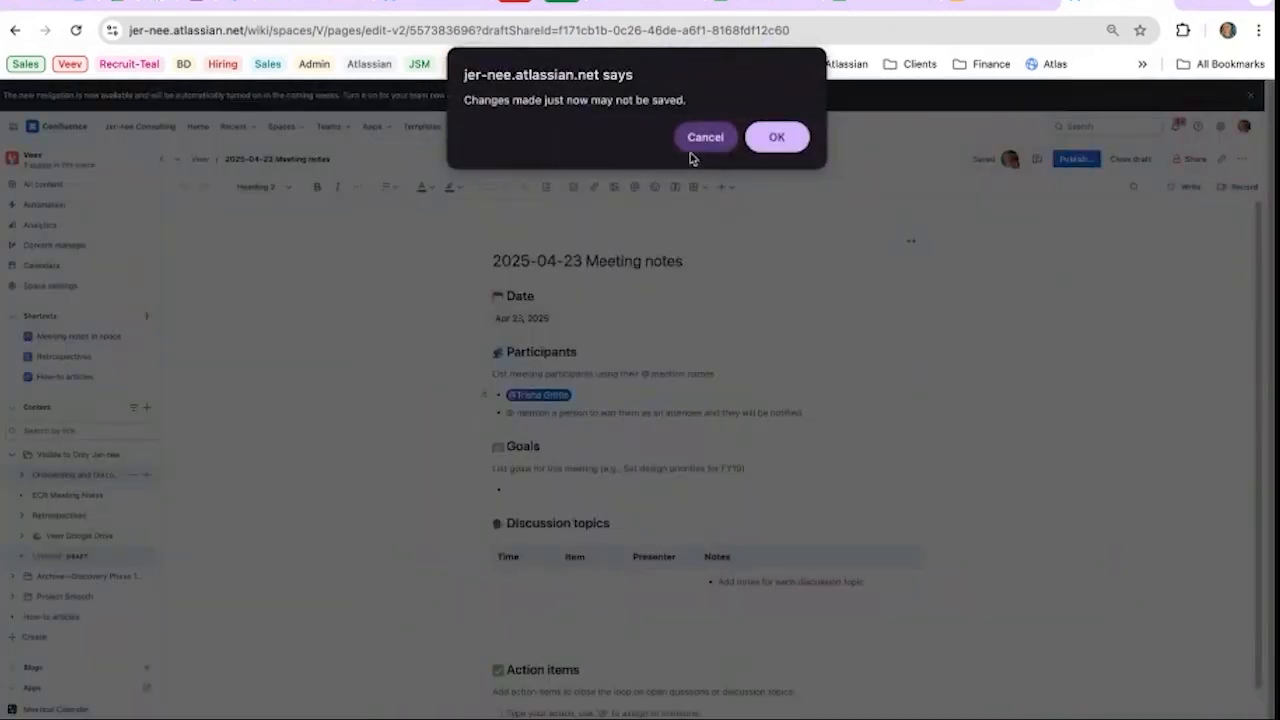
pyautogui.click(798, 145)
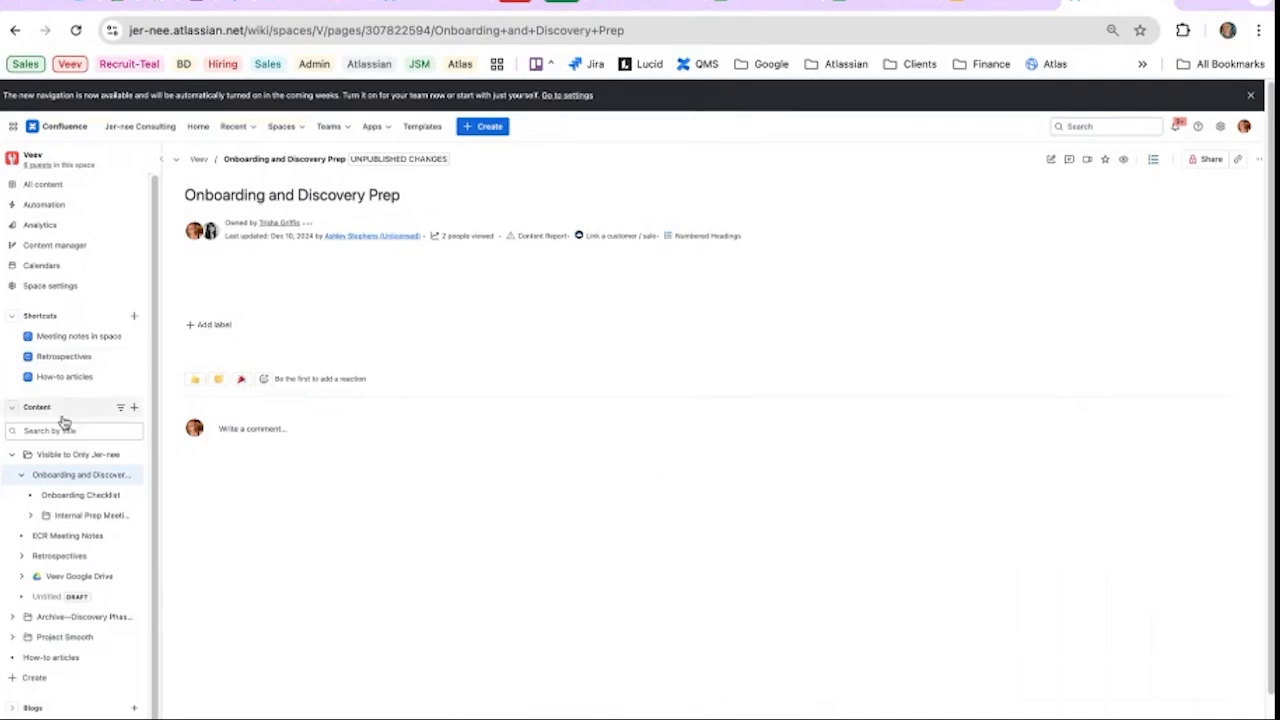
pyautogui.click(82, 497)
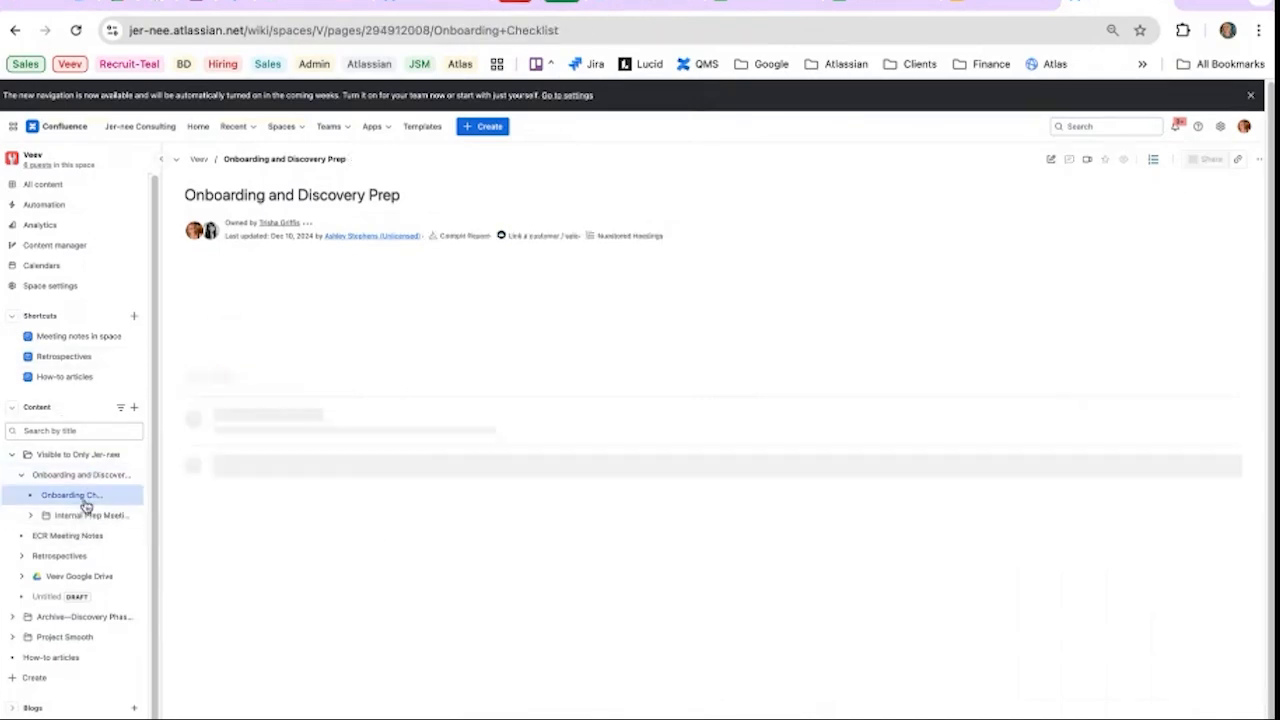
# Open version 1 of the Onboarding Checklist from its version history and compare it with the current version
pyautogui.click(1258, 162)
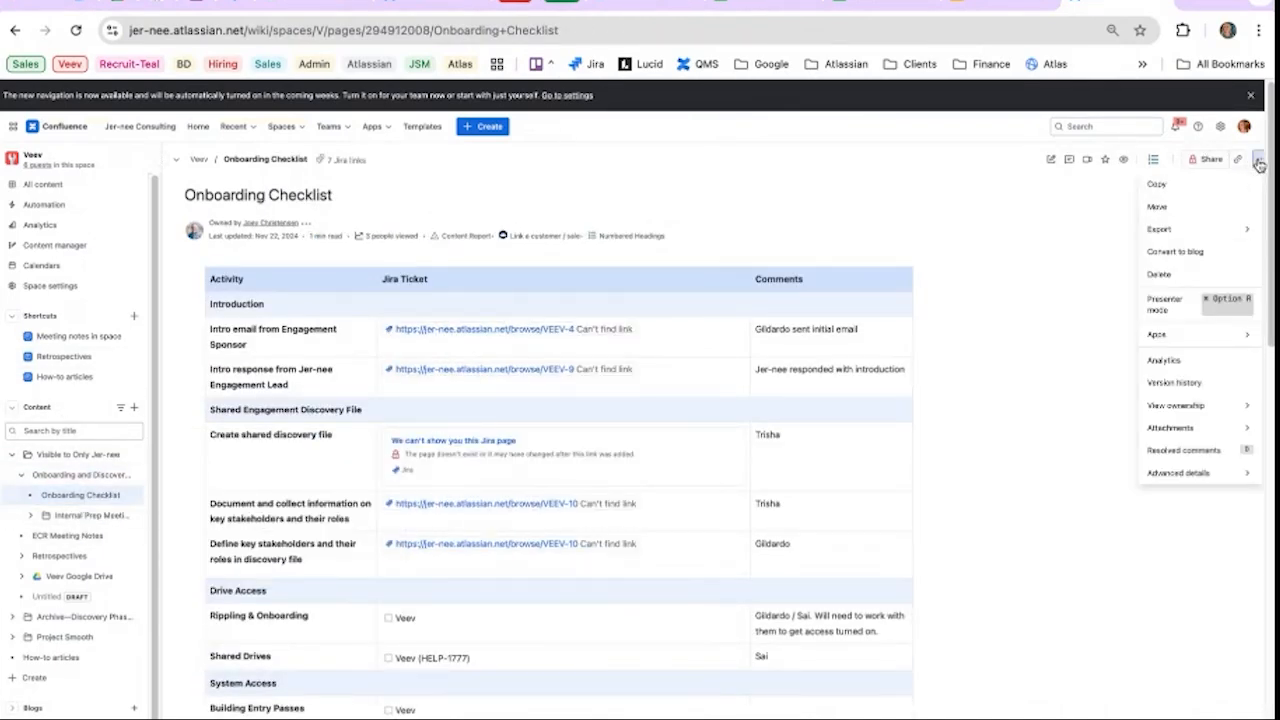
pyautogui.click(1192, 390)
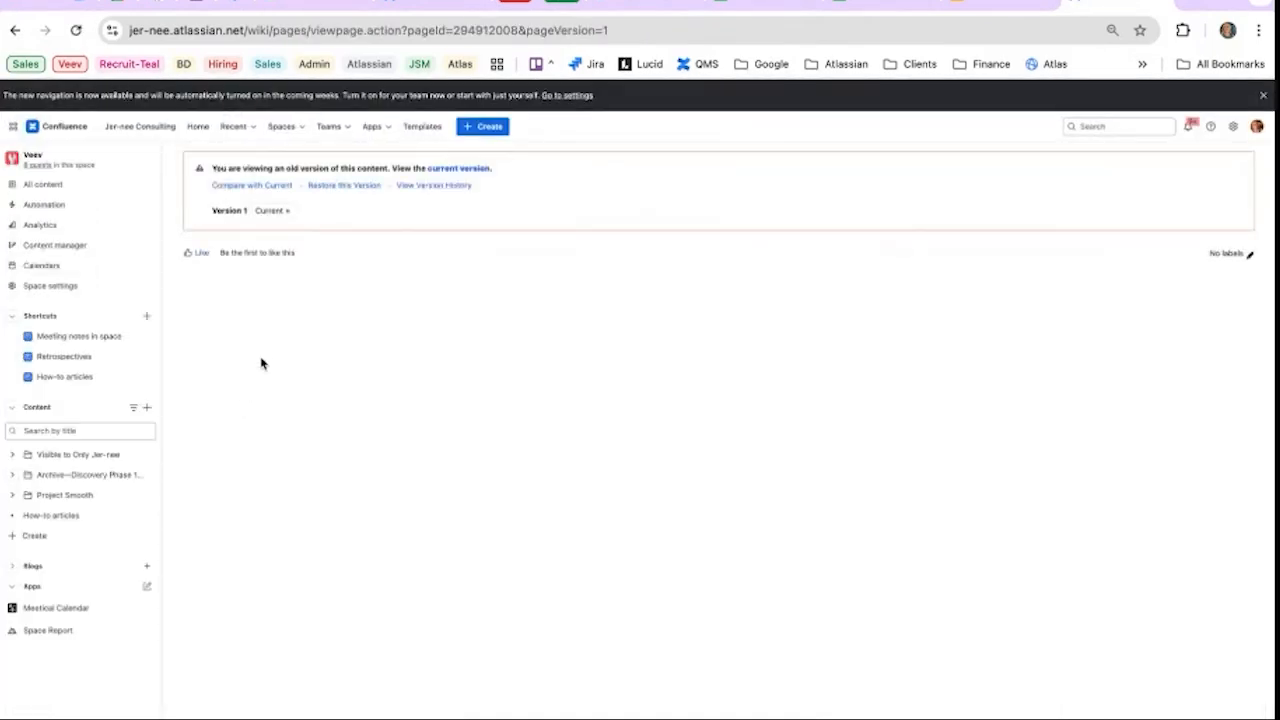
pyautogui.click(266, 189)
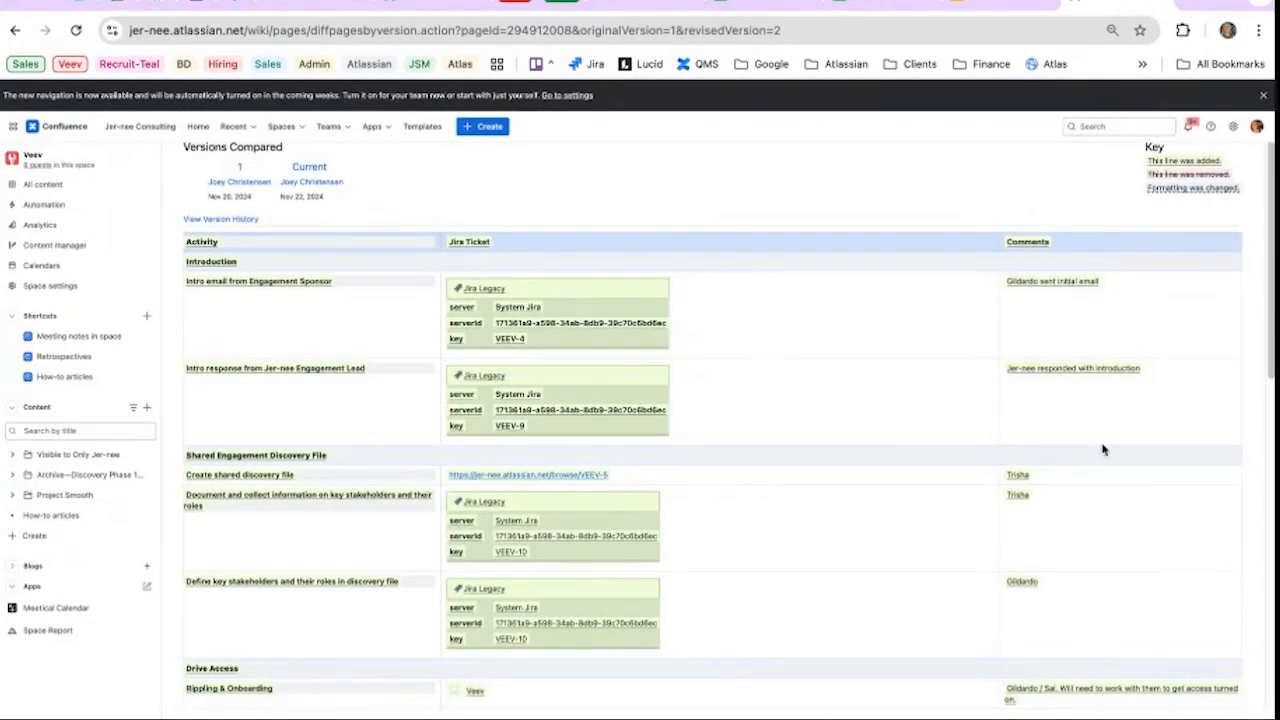
pyautogui.scroll(-6, 1103, 449)
pyautogui.scroll(6, 1103, 449)
# Browse the space's Archive—Discovery Phase 1 and Project Smooth folders and open the Project Charter page
pyautogui.click(95, 459)
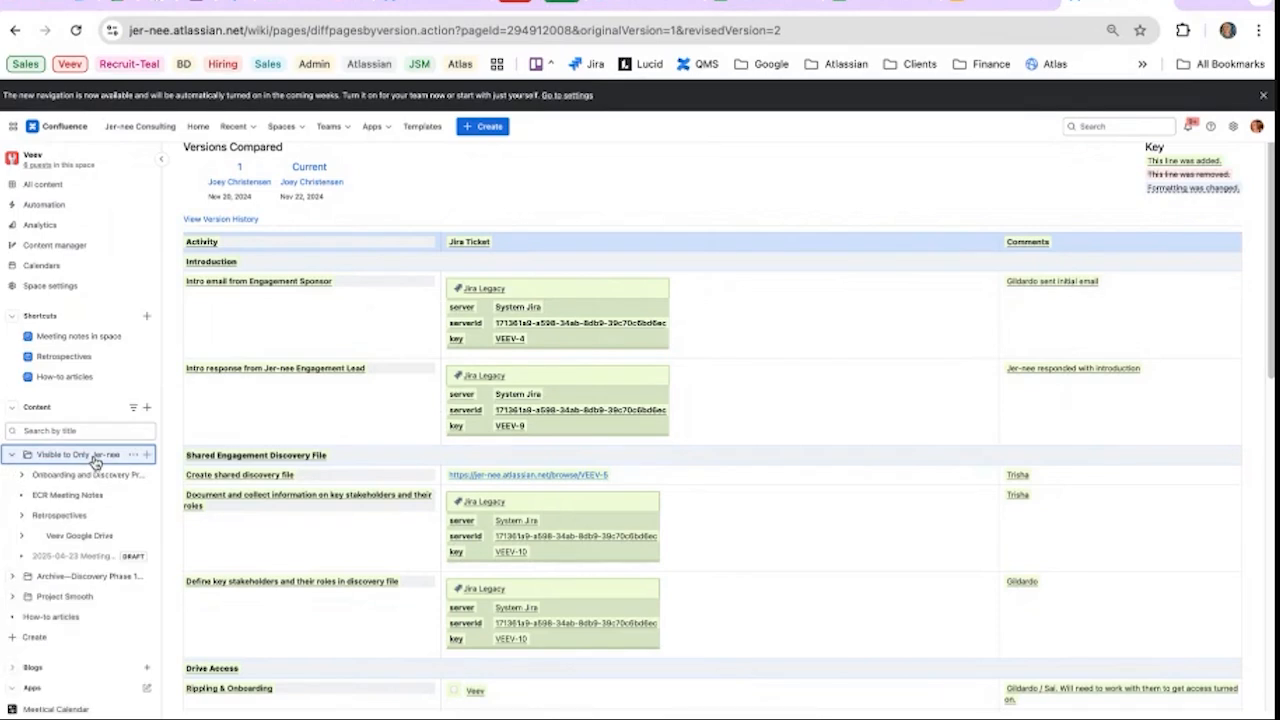
pyautogui.click(68, 466)
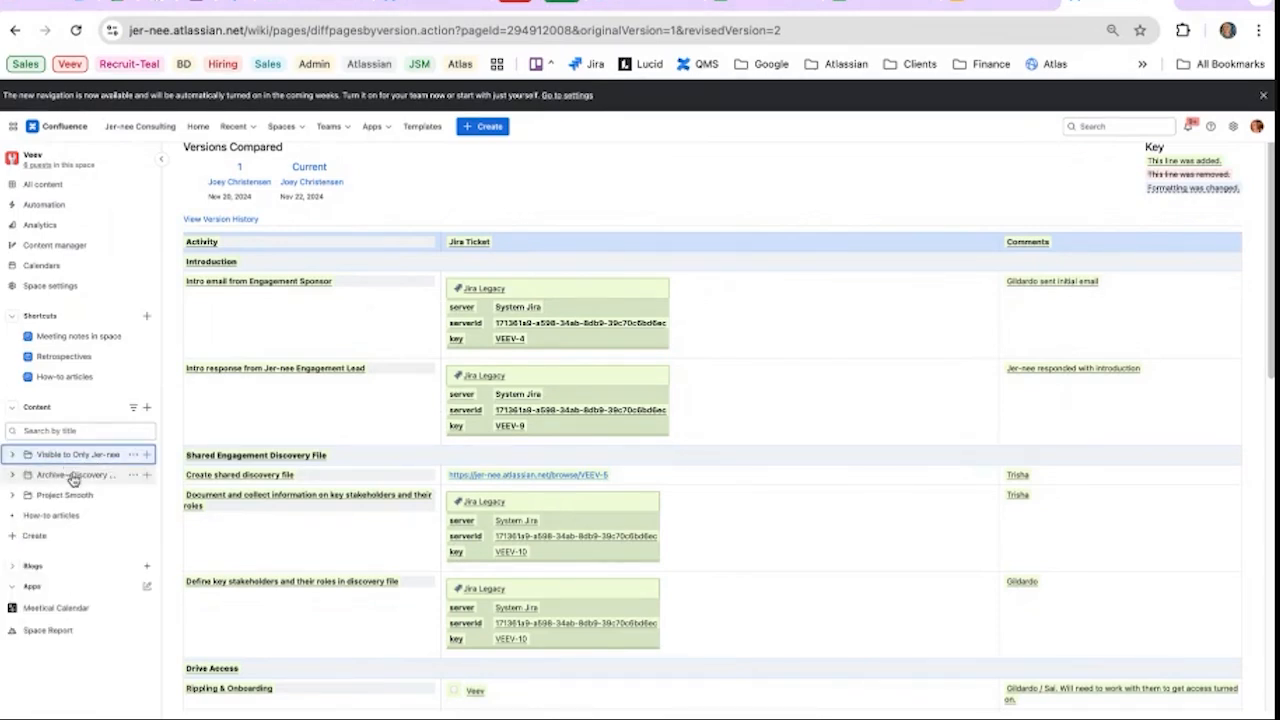
pyautogui.click(73, 477)
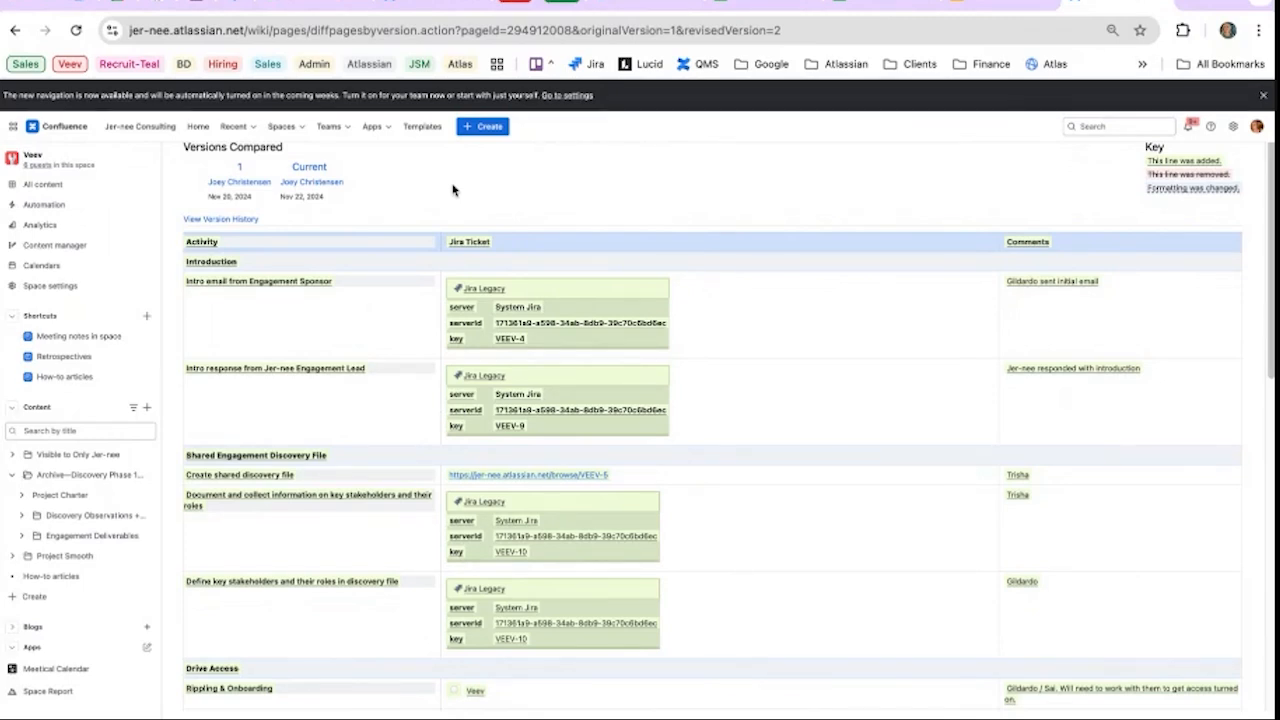
pyautogui.click(83, 561)
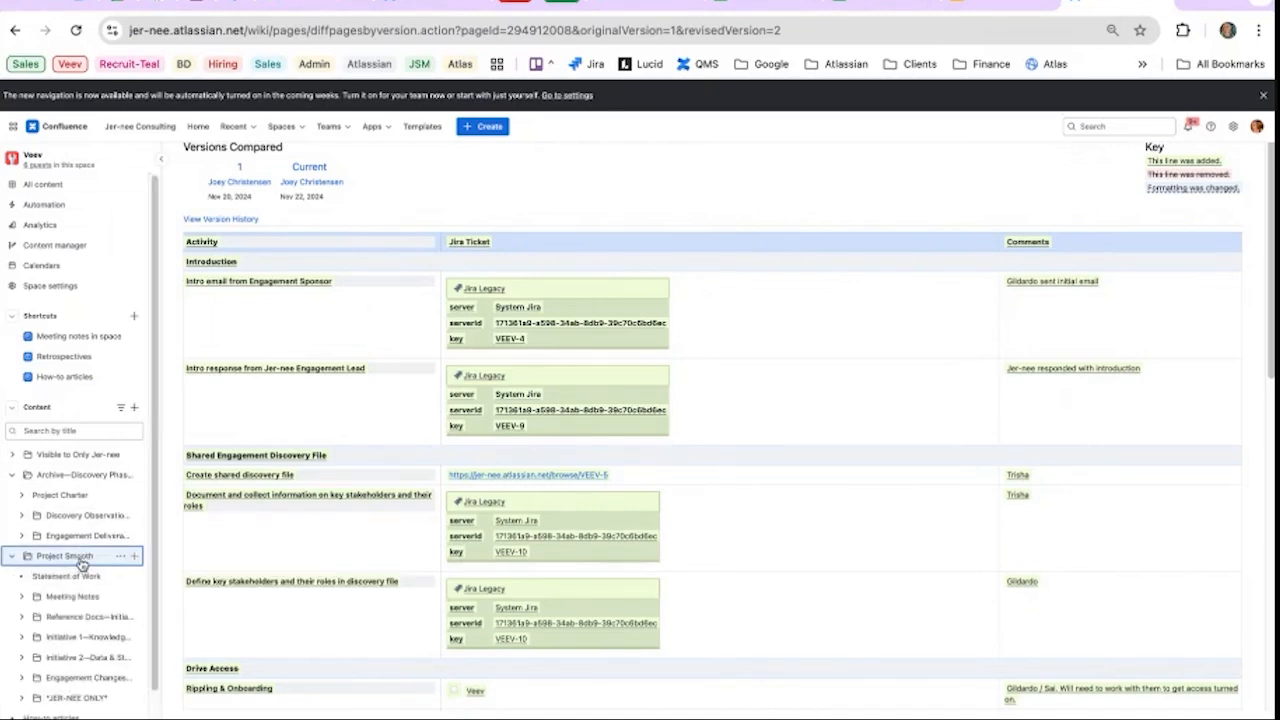
pyautogui.click(83, 496)
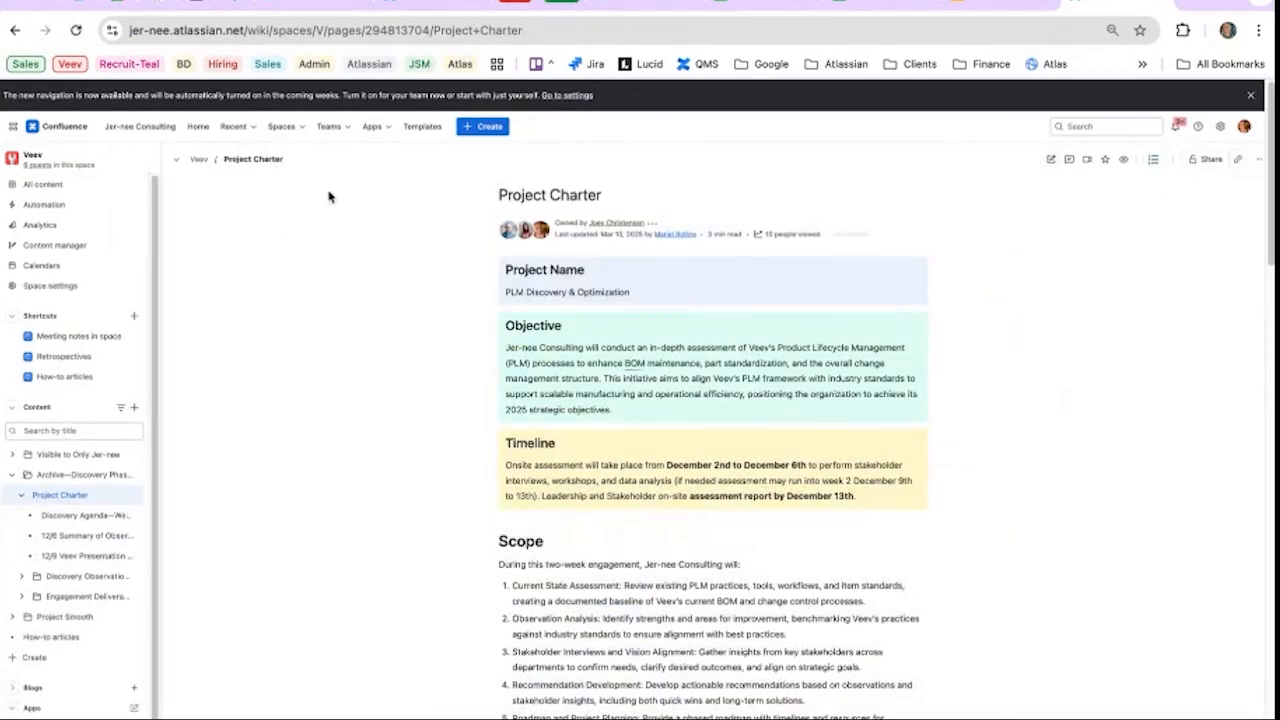
# Examine the additional actions available for the Project Charter page and look through its content
pyautogui.click(1261, 162)
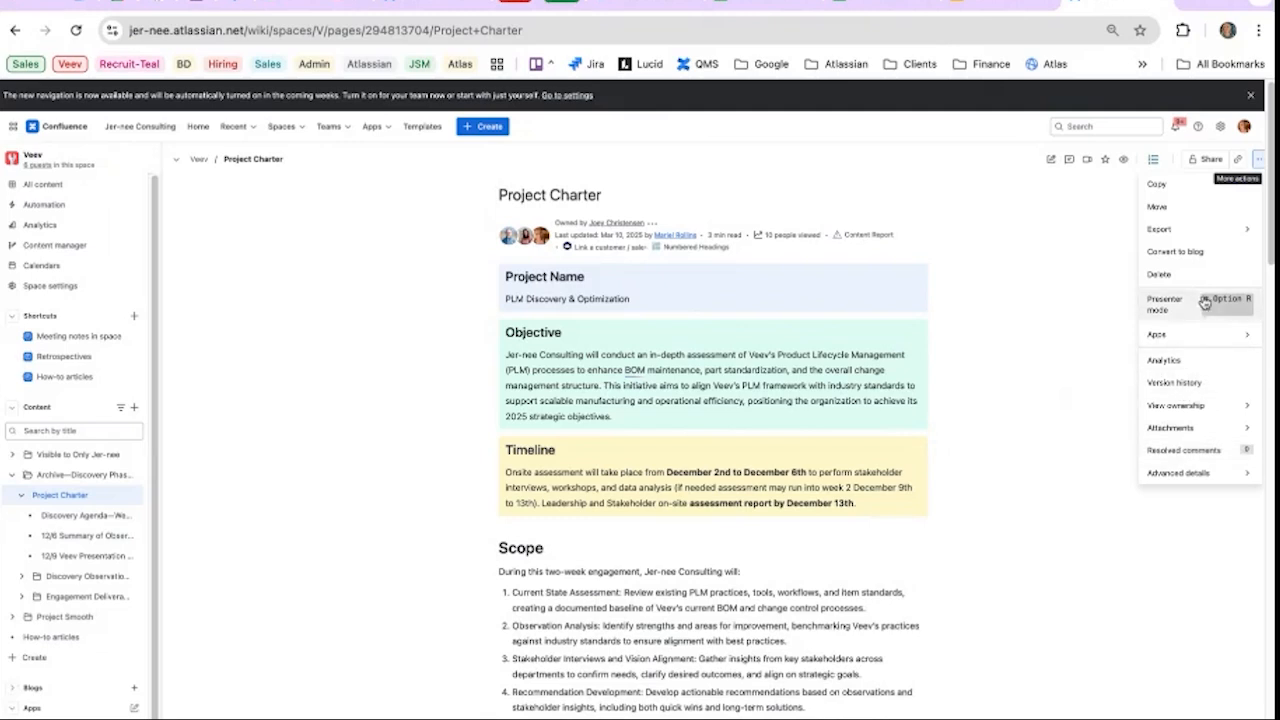
pyautogui.click(1258, 162)
pyautogui.click(1257, 163)
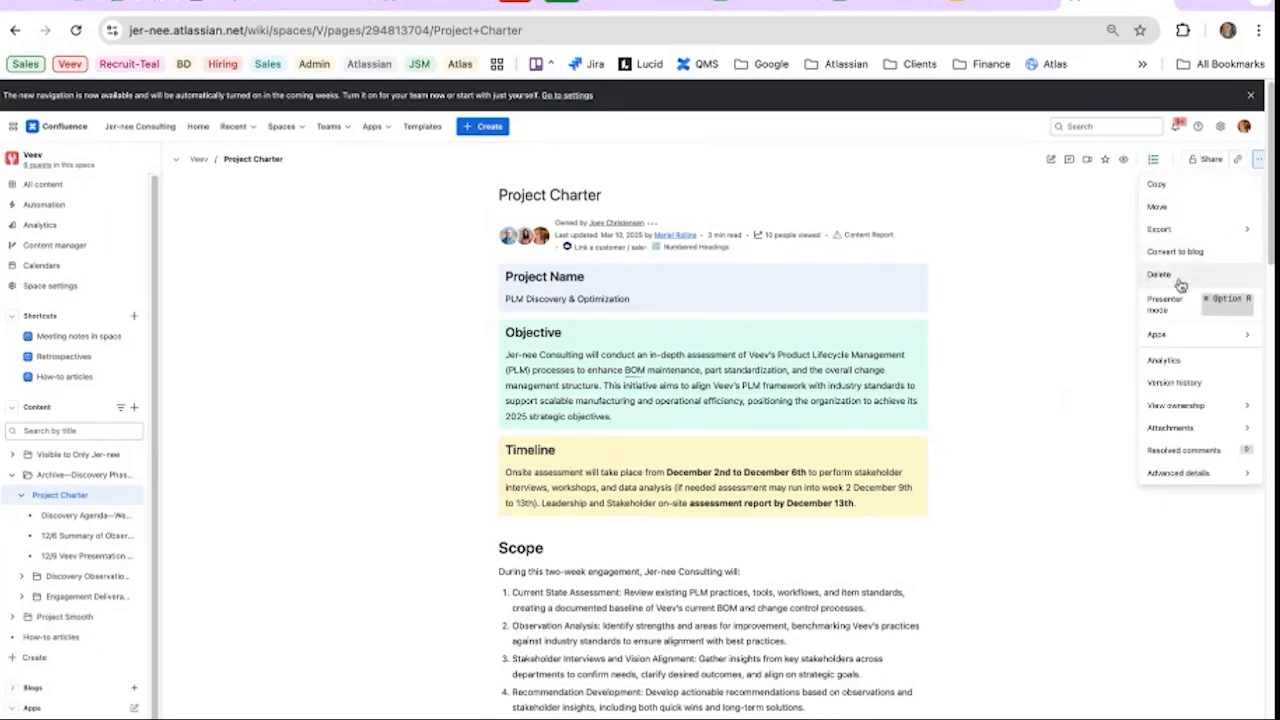
pyautogui.scroll(-4, 1183, 406)
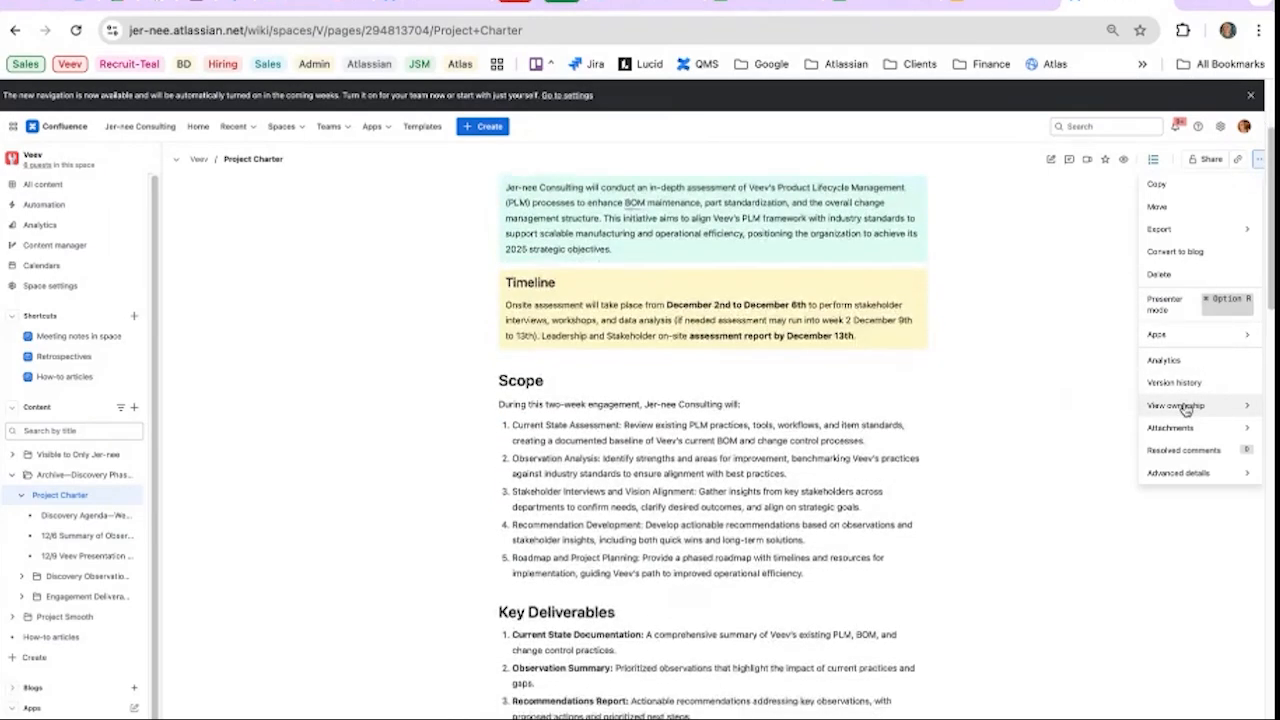
pyautogui.click(1024, 420)
pyautogui.scroll(4, 1024, 420)
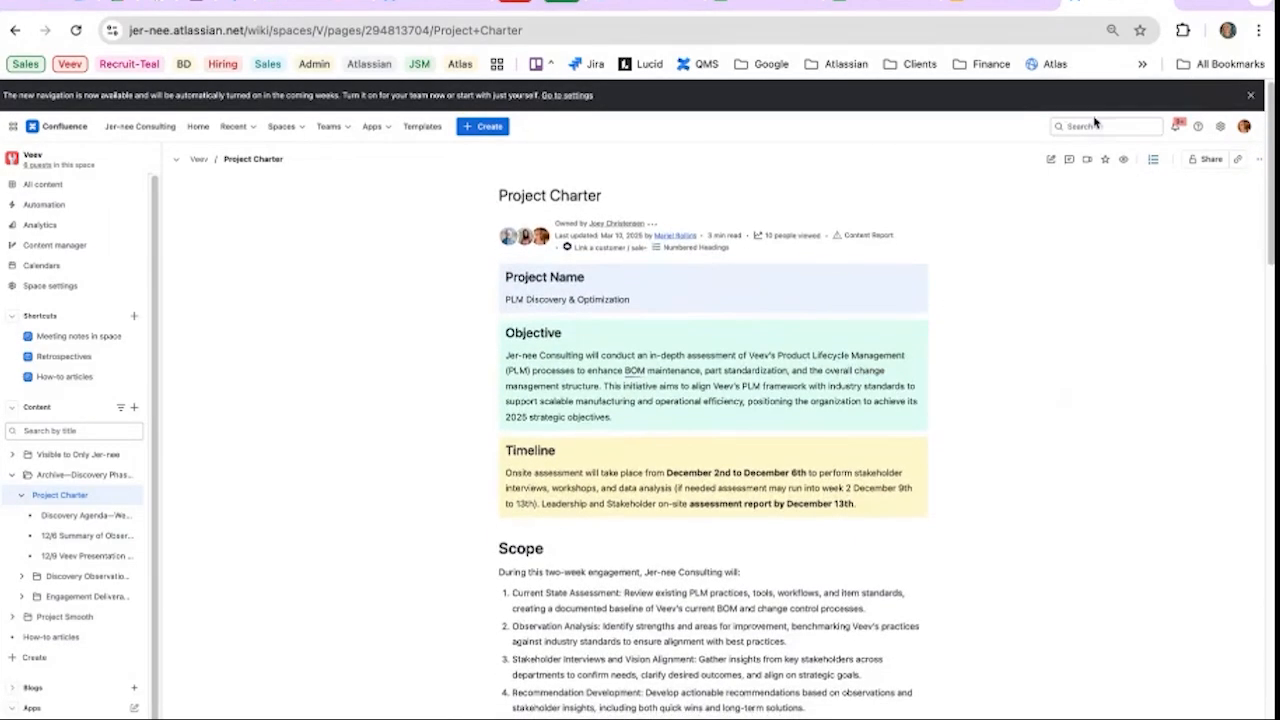
# View the Numbered Headings settings of the Project Charter page without saving, and review the page's export and conversion actions
pyautogui.click(1154, 160)
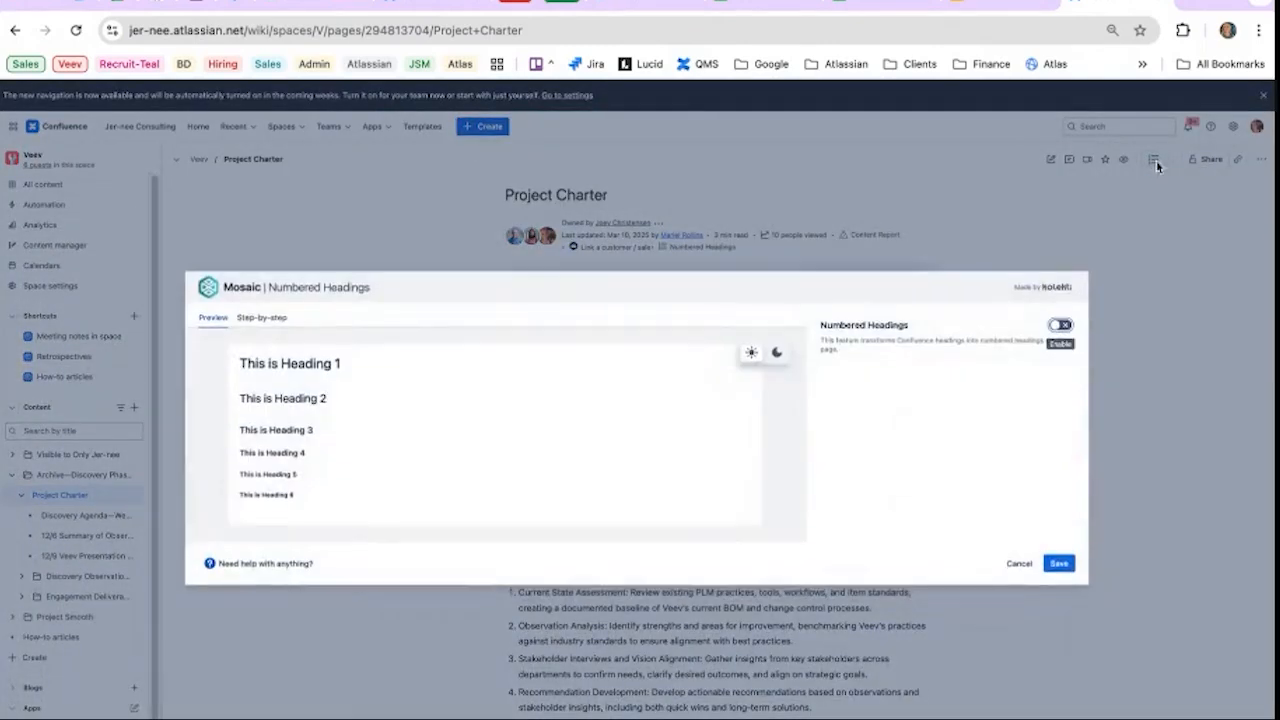
pyautogui.click(1017, 564)
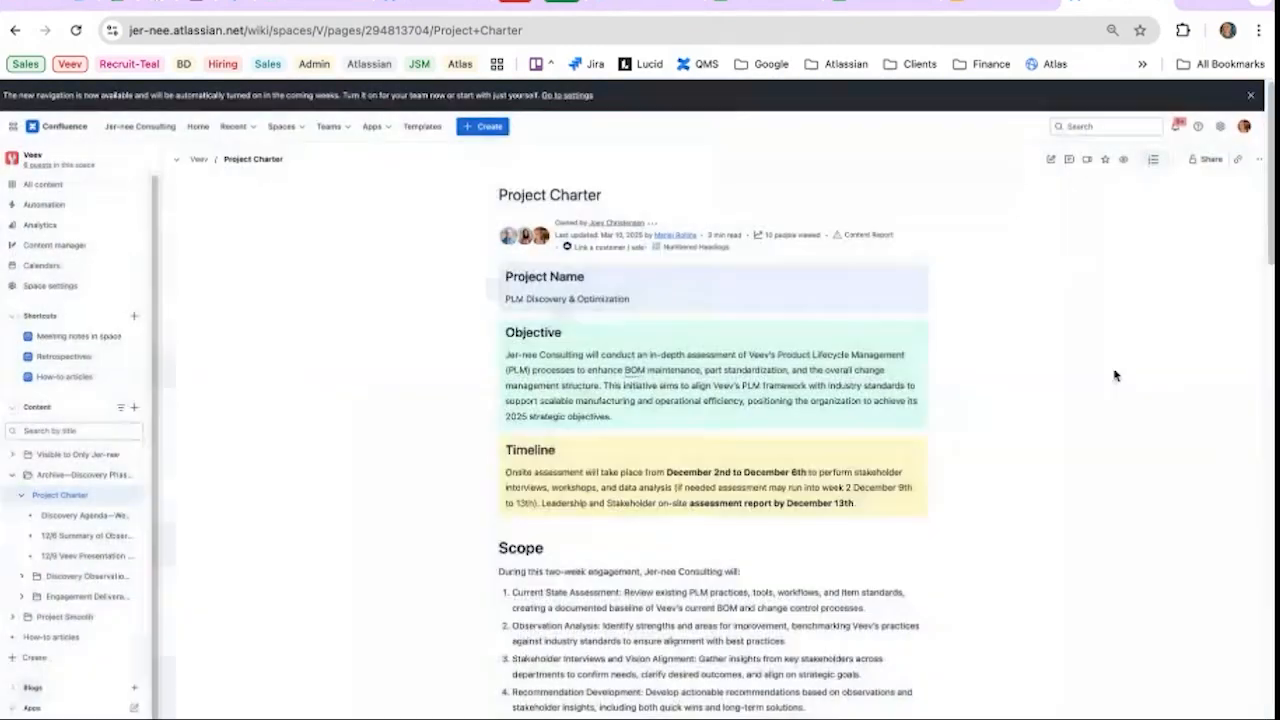
pyautogui.click(1258, 159)
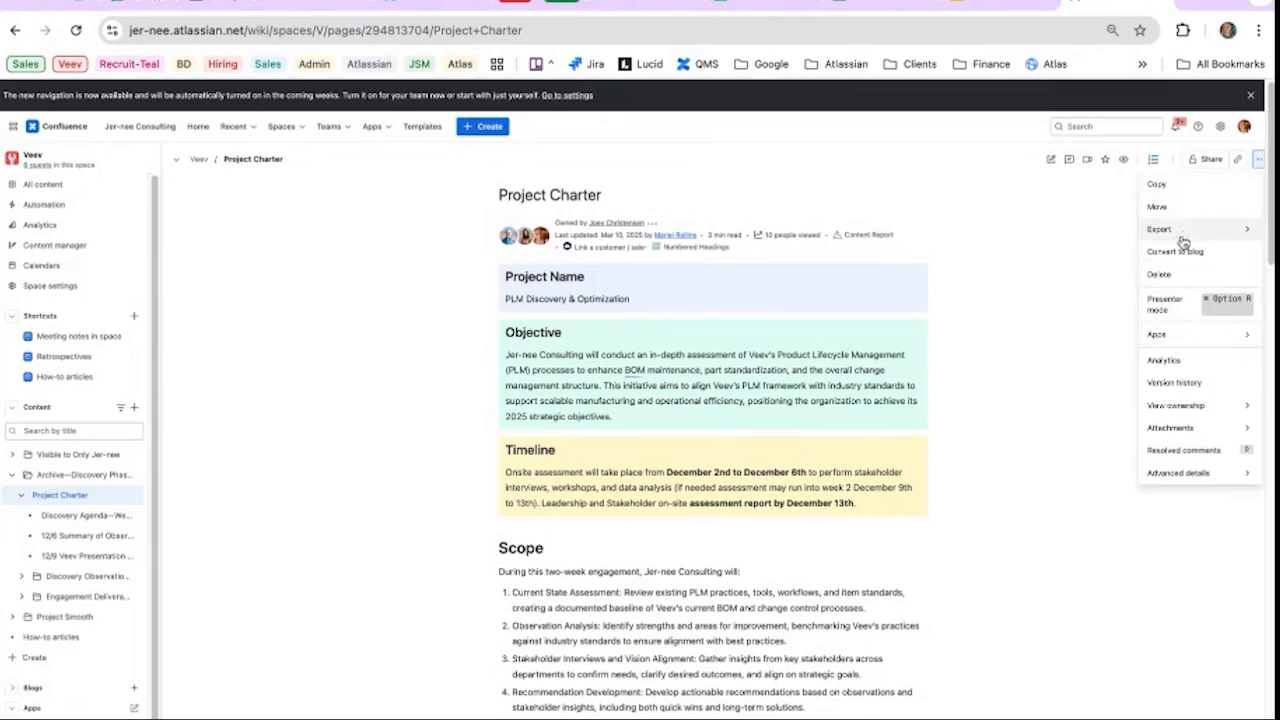
pyautogui.press('Escape')
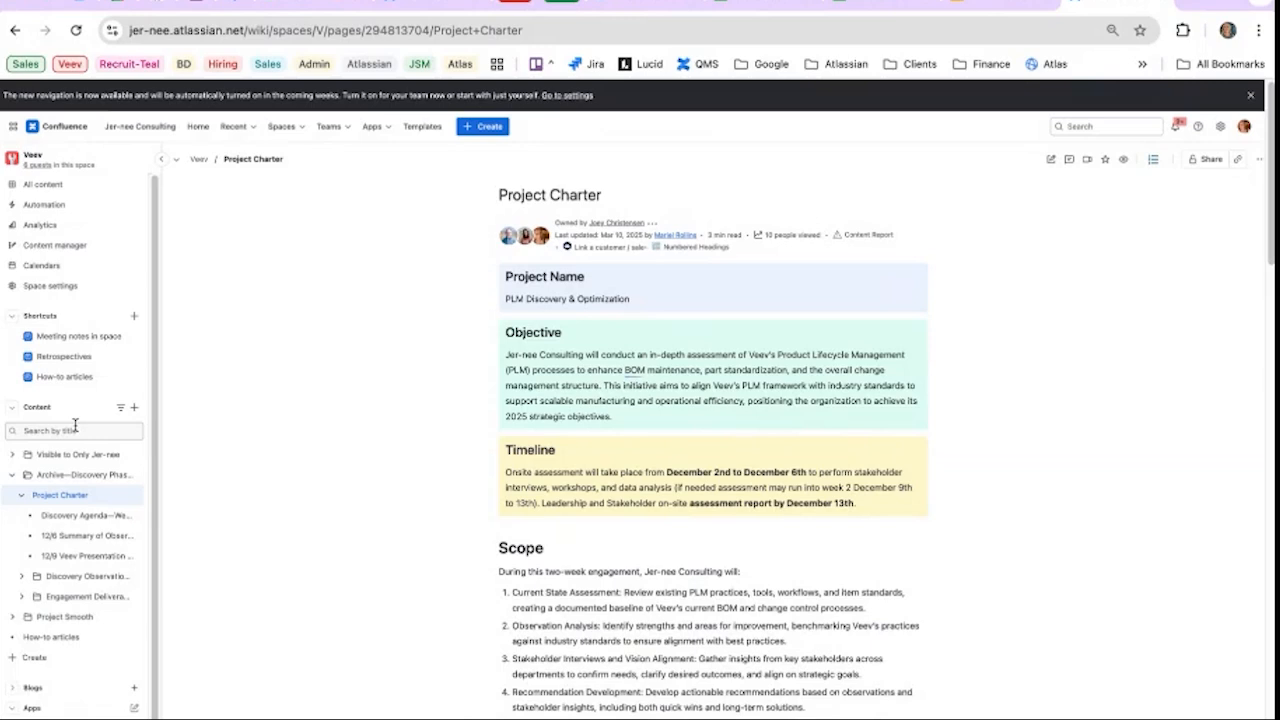
# View the How-to articles page and switch to the Jer-nee Company space
pyautogui.click(74, 640)
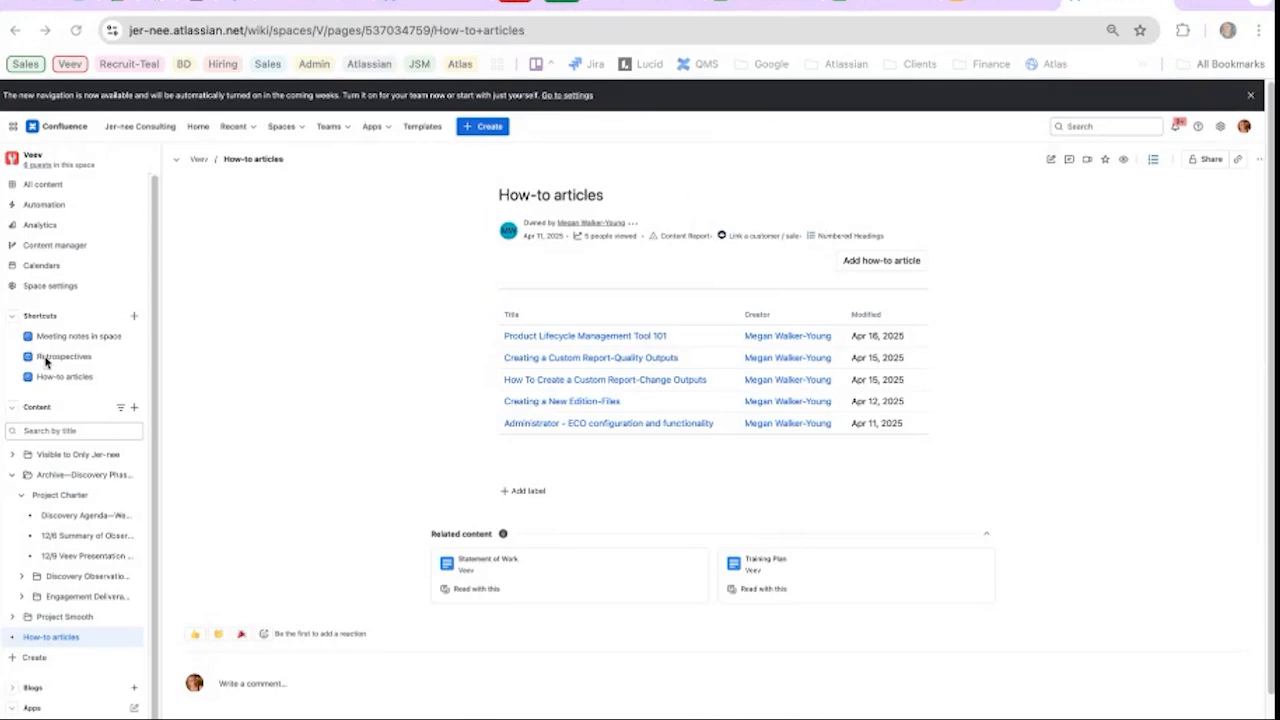
pyautogui.click(271, 132)
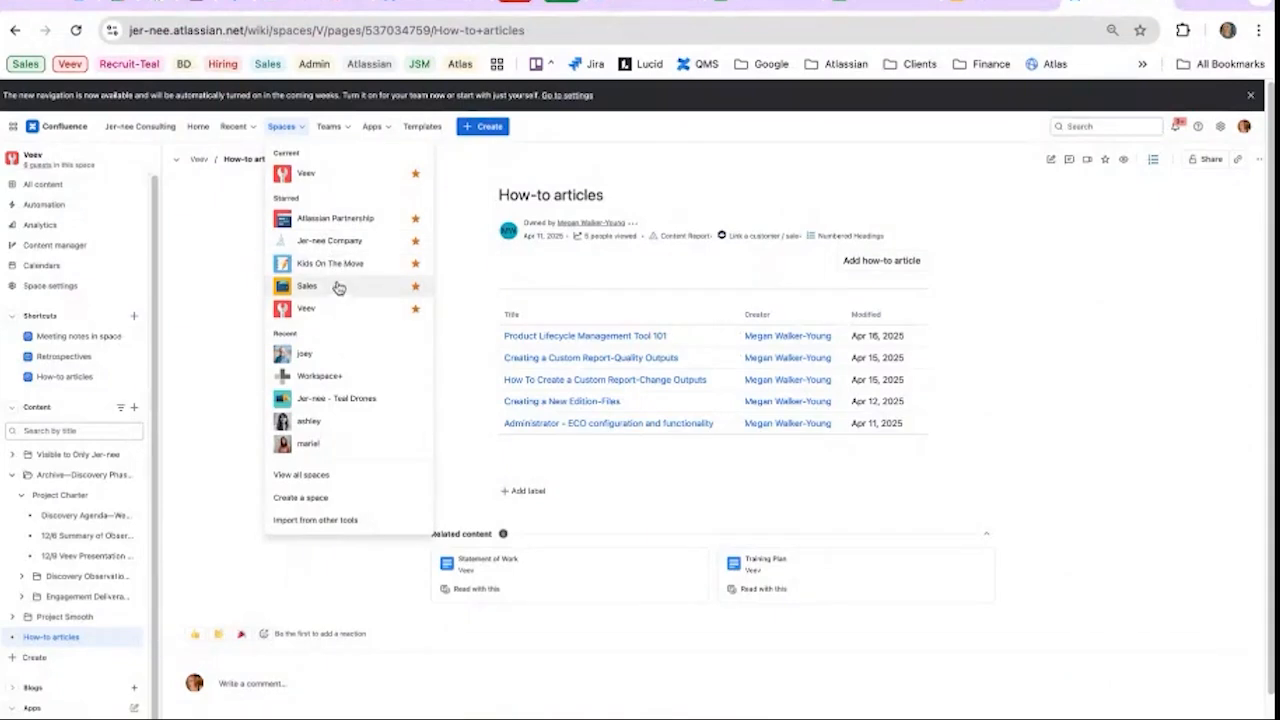
pyautogui.click(345, 241)
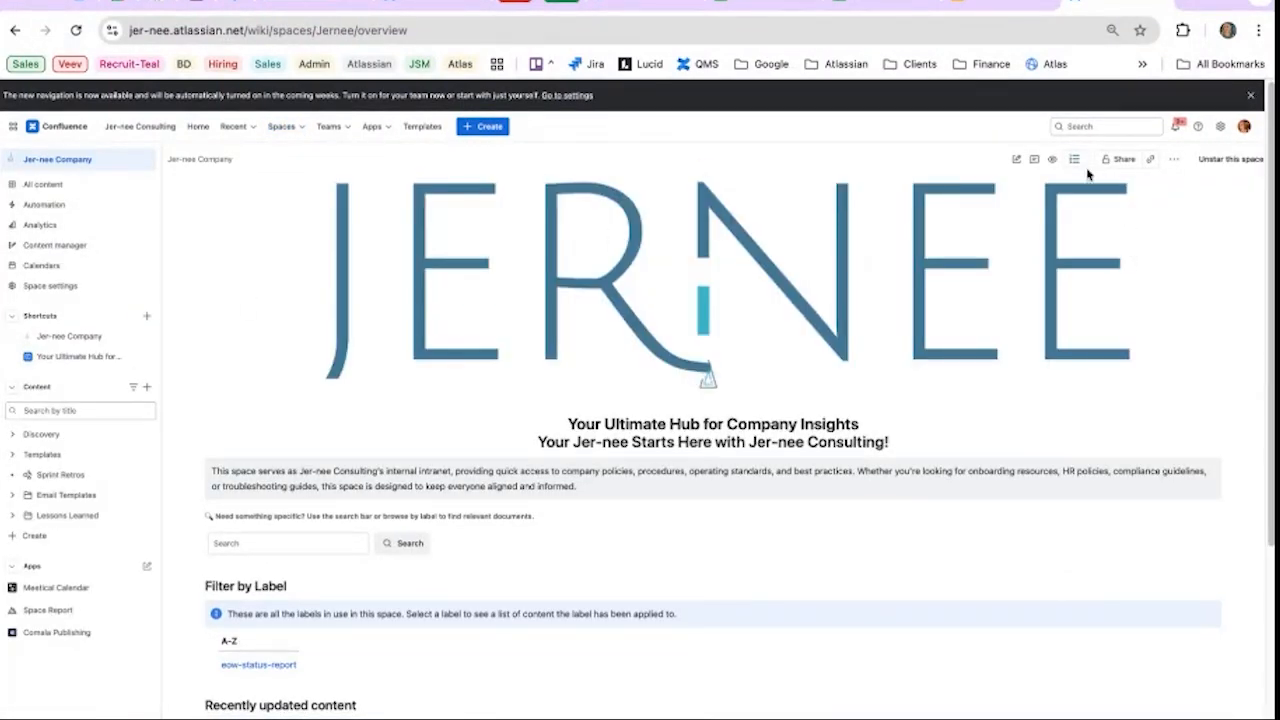
# Edit the Jer-nee Company overview page and insert a yellow APPROVED status label before the "Your Jer-nee Starts Here with Jer-nee Consulting!" heading
pyautogui.click(1174, 161)
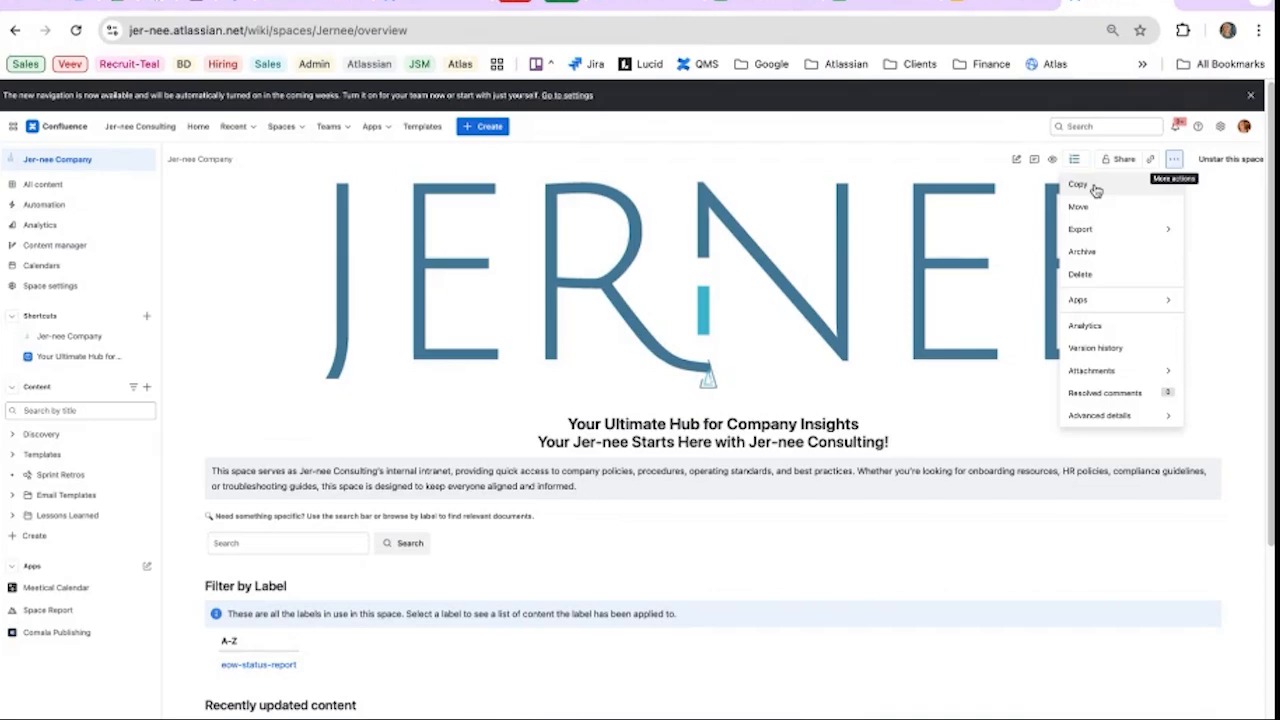
pyautogui.click(1015, 160)
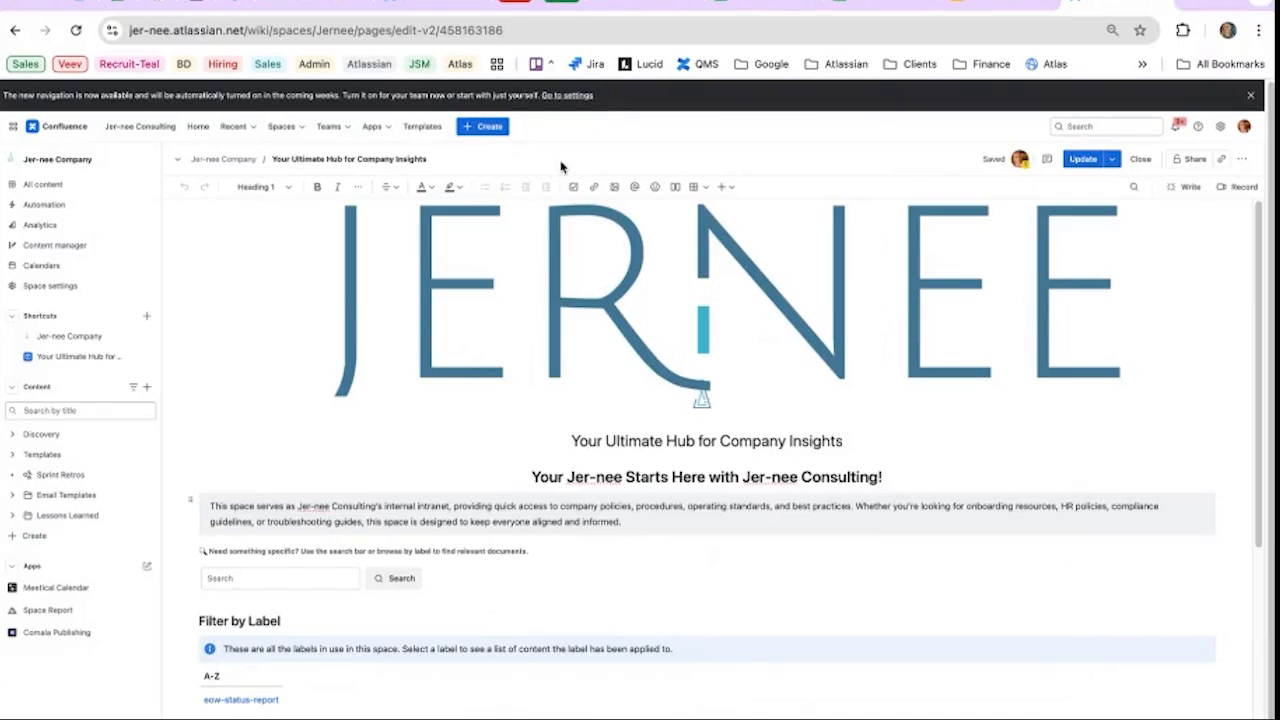
pyautogui.click(731, 188)
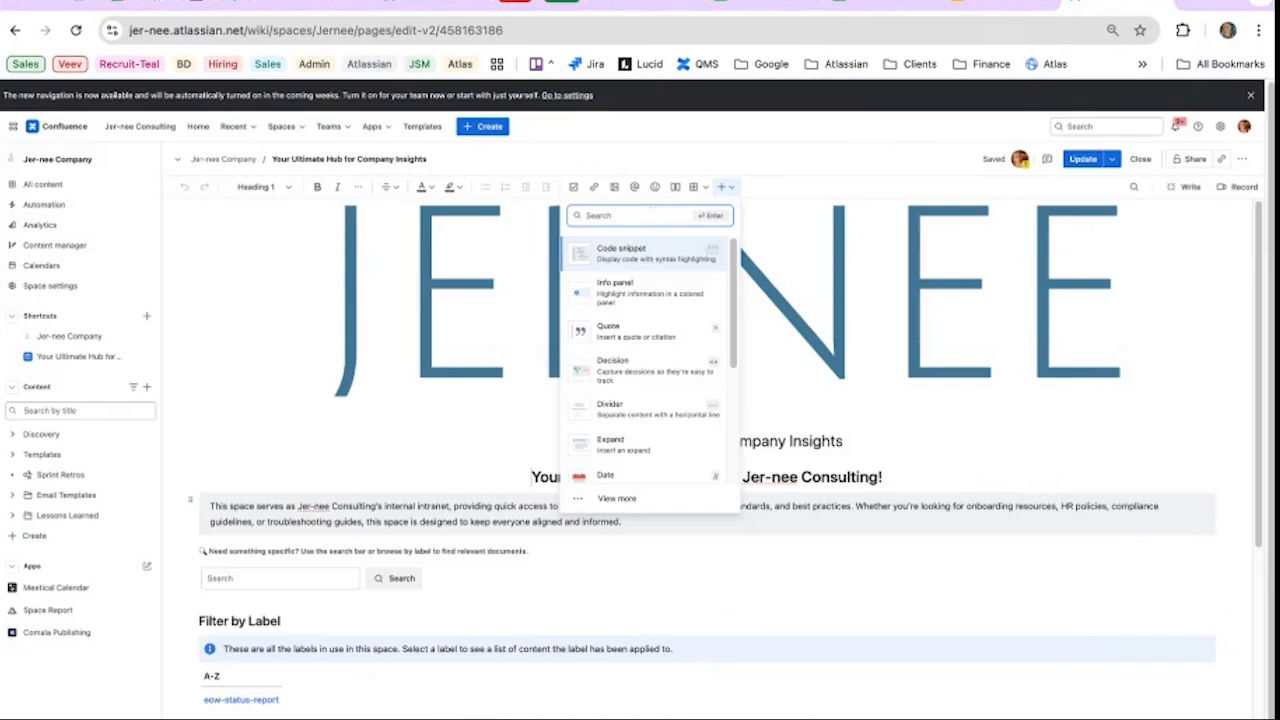
pyautogui.write('status')
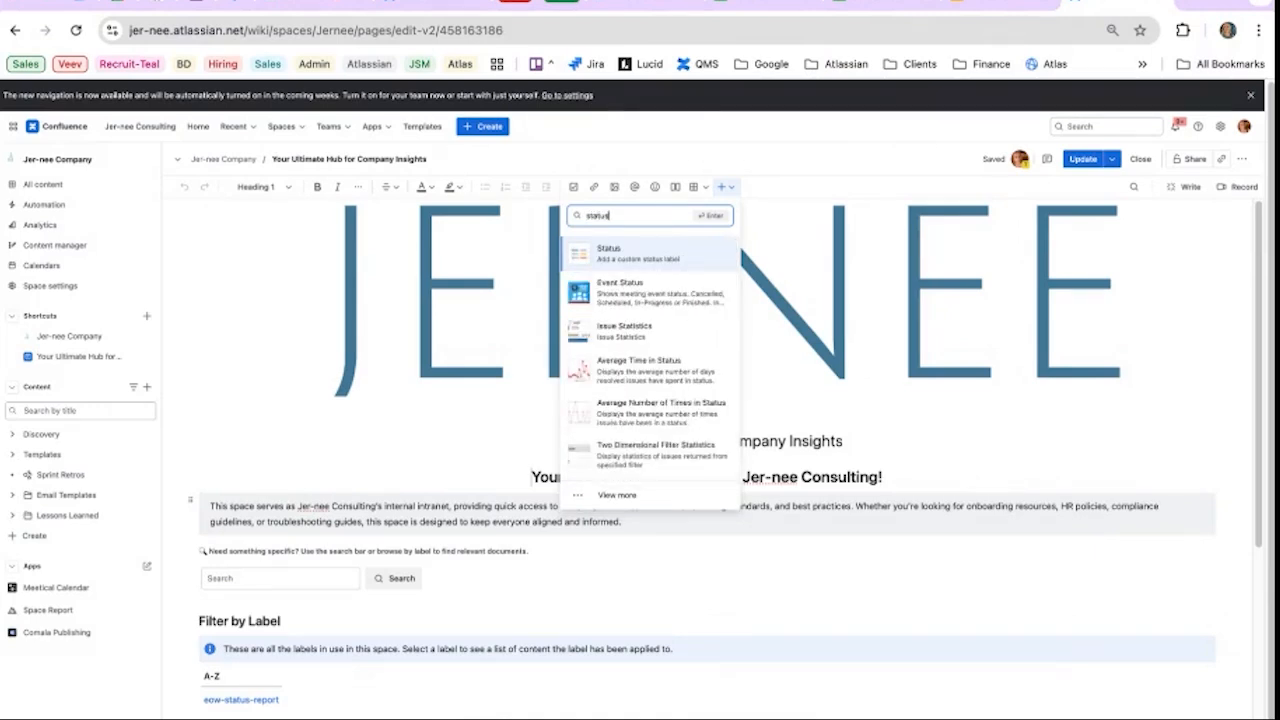
pyautogui.click(632, 256)
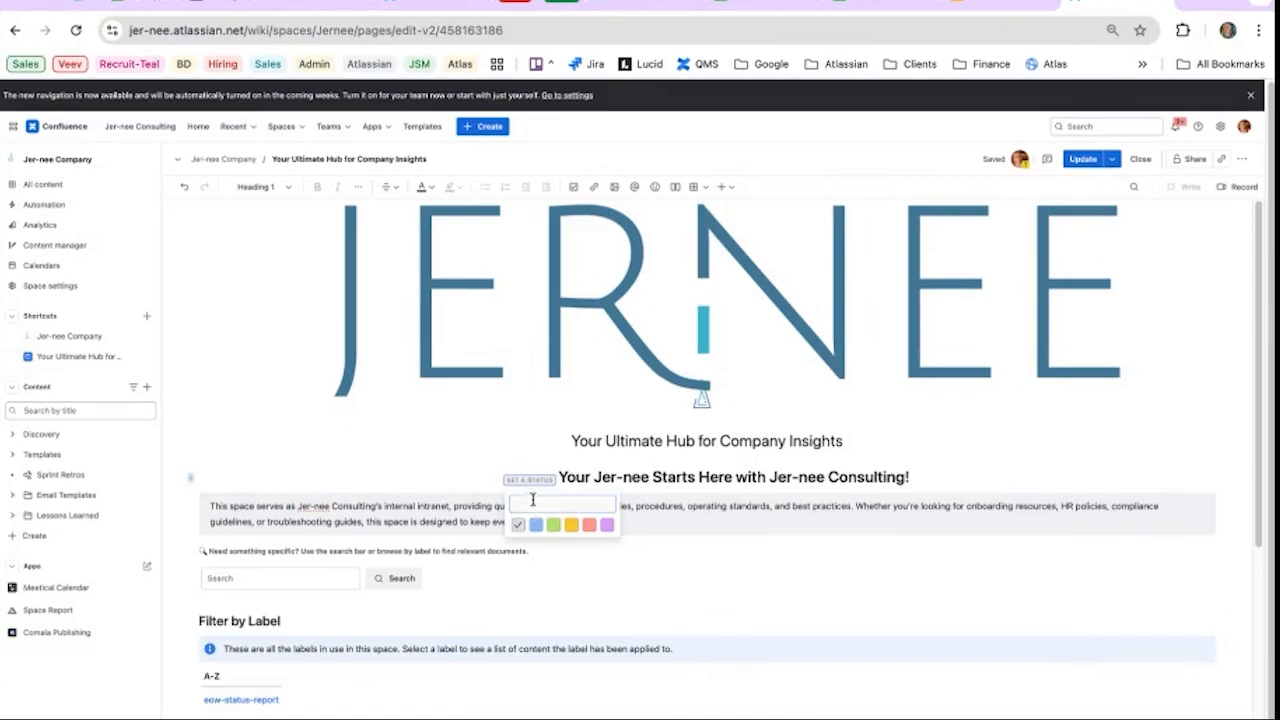
pyautogui.write('APPRO')
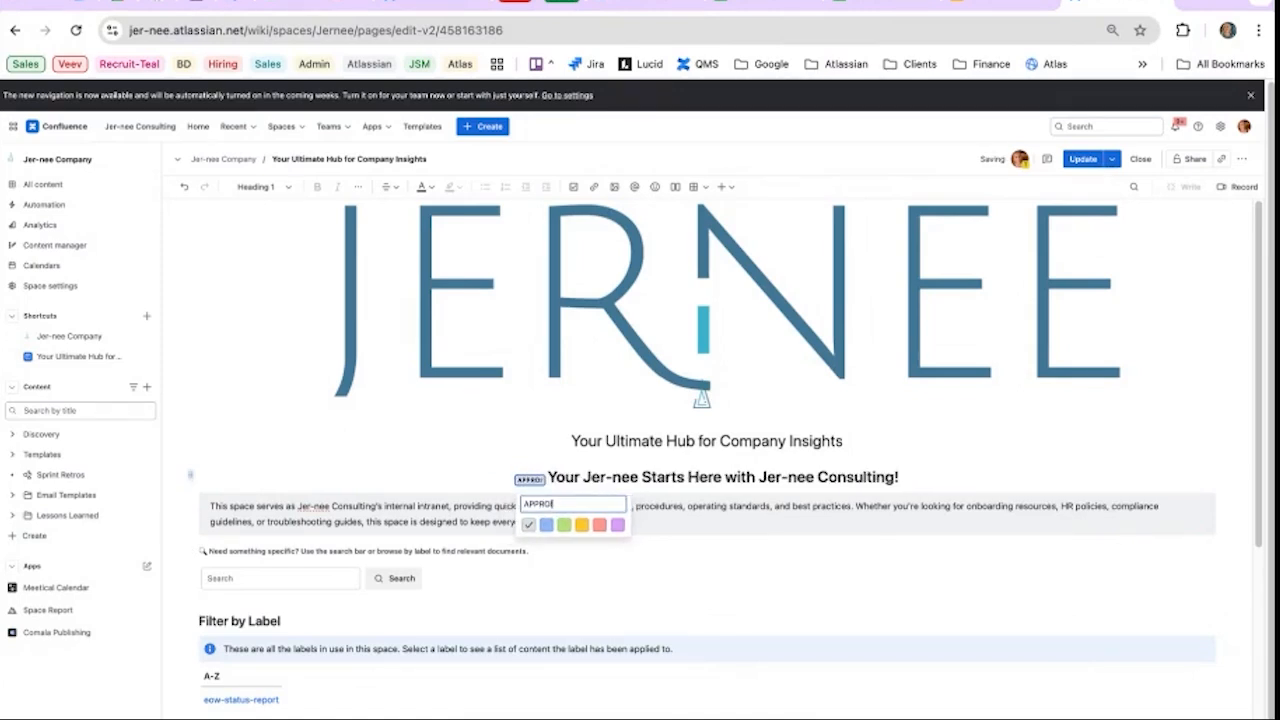
pyautogui.write('VED')
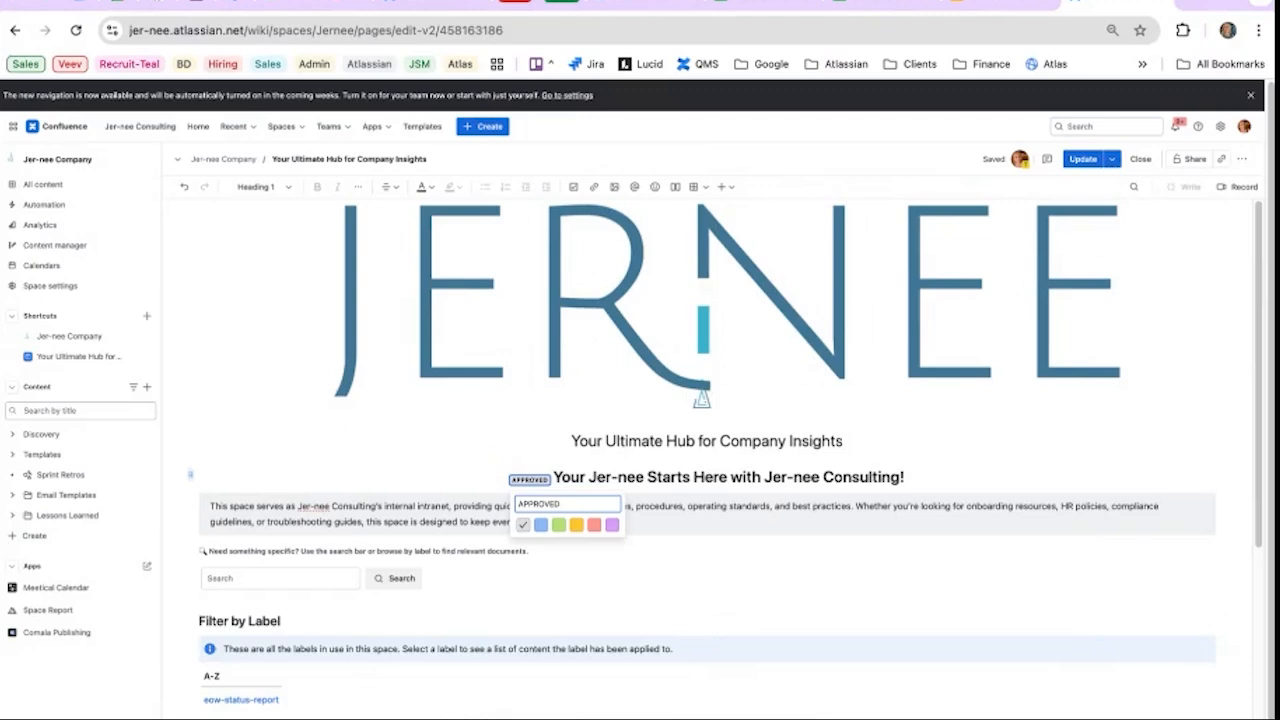
pyautogui.click(576, 525)
pyautogui.click(610, 591)
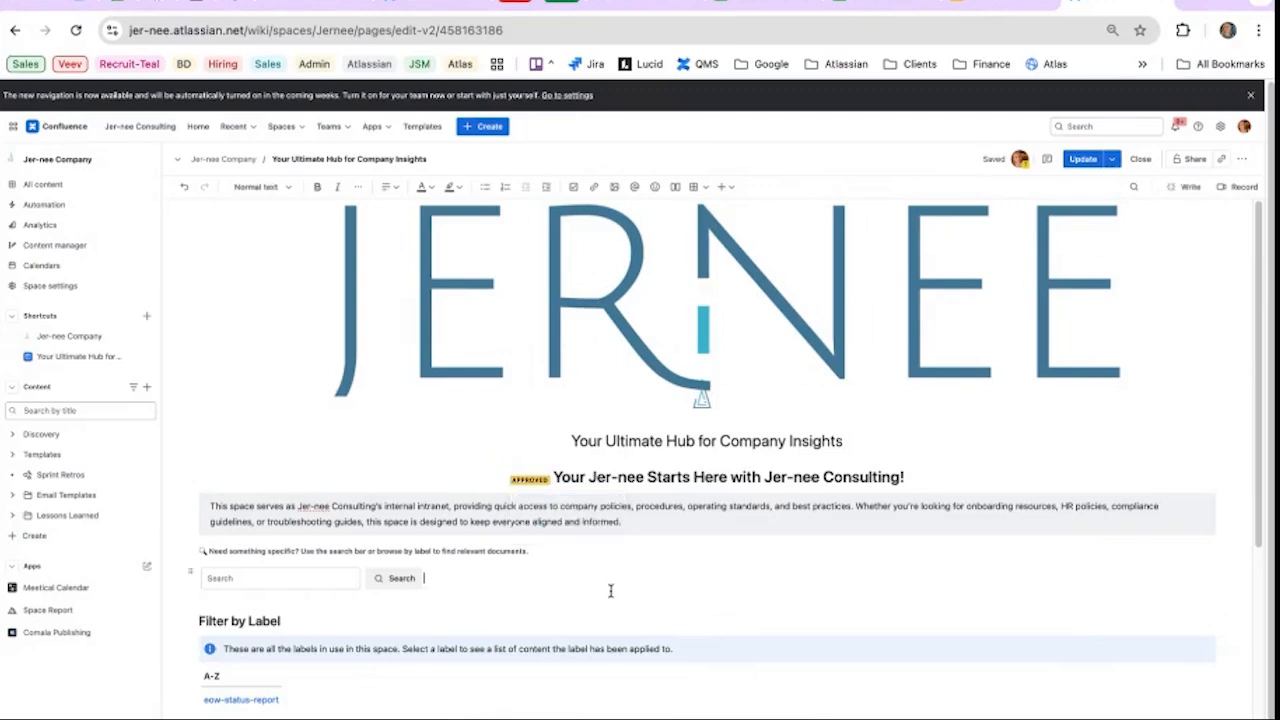
# Delete the APPROVED status label from the heading and close the page editor without updating the page
pyautogui.click(530, 479)
pyautogui.press('BackSpace')
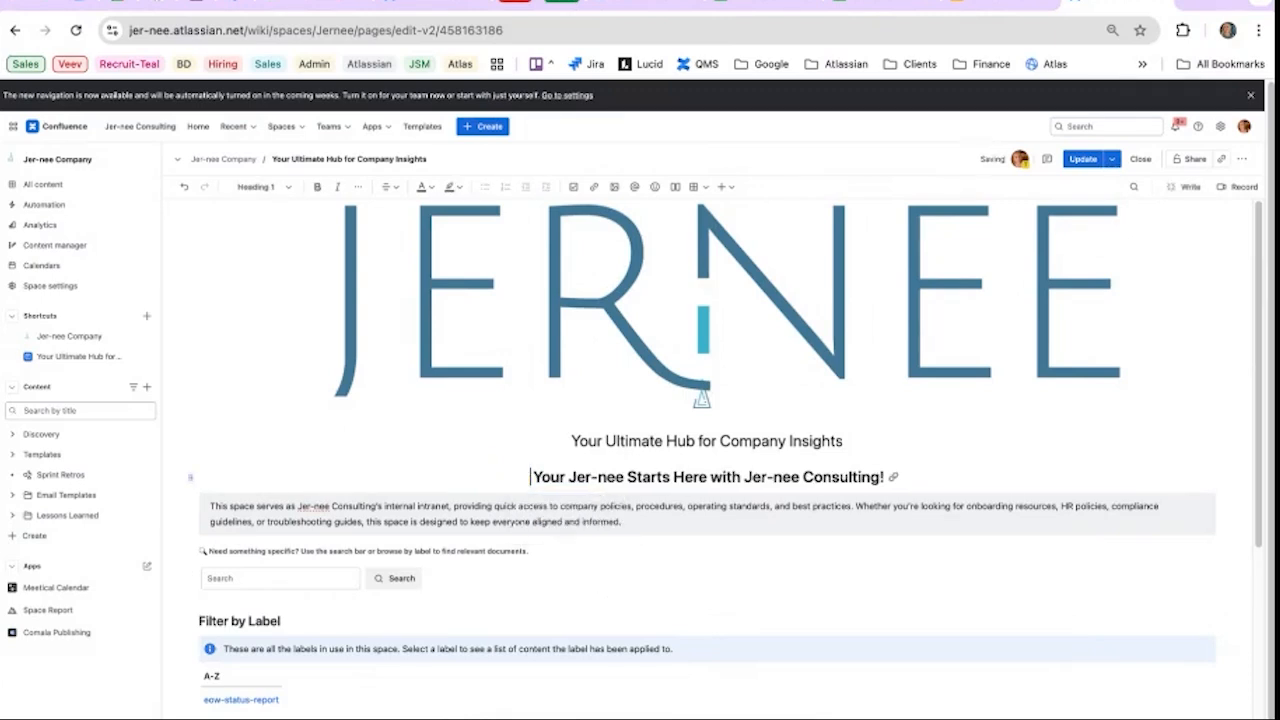
pyautogui.press('Delete')
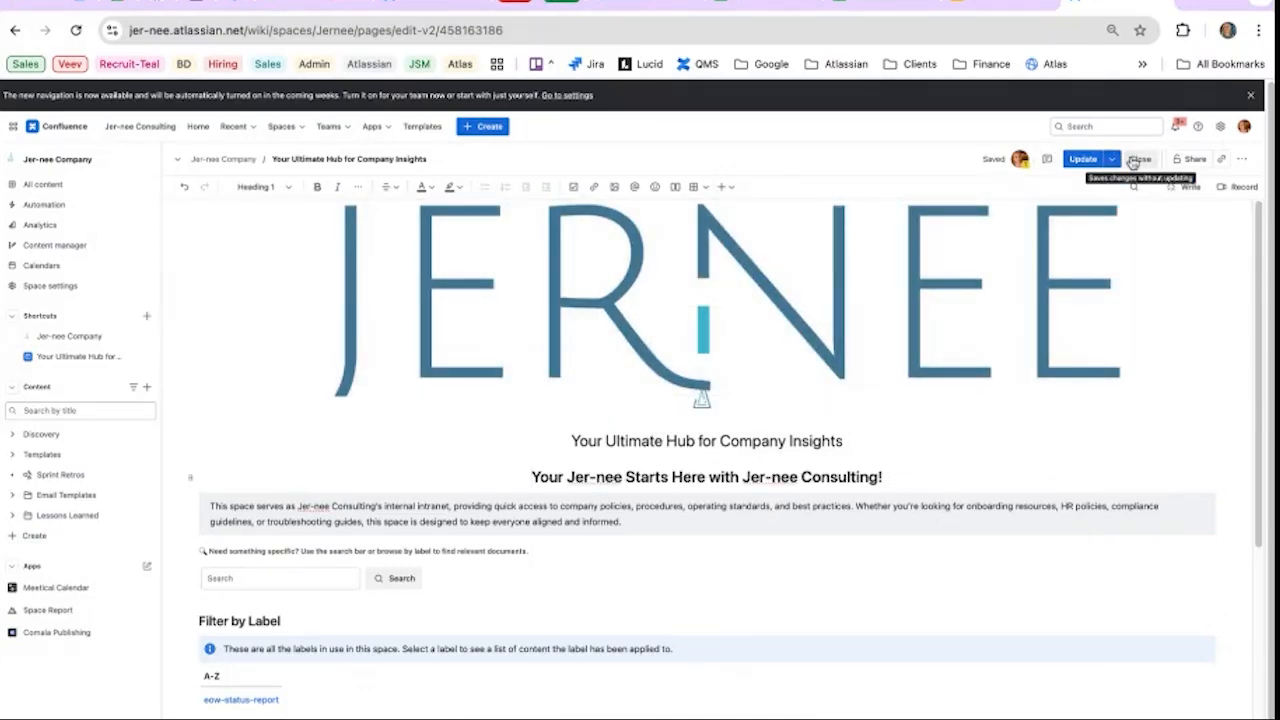
pyautogui.click(1138, 159)
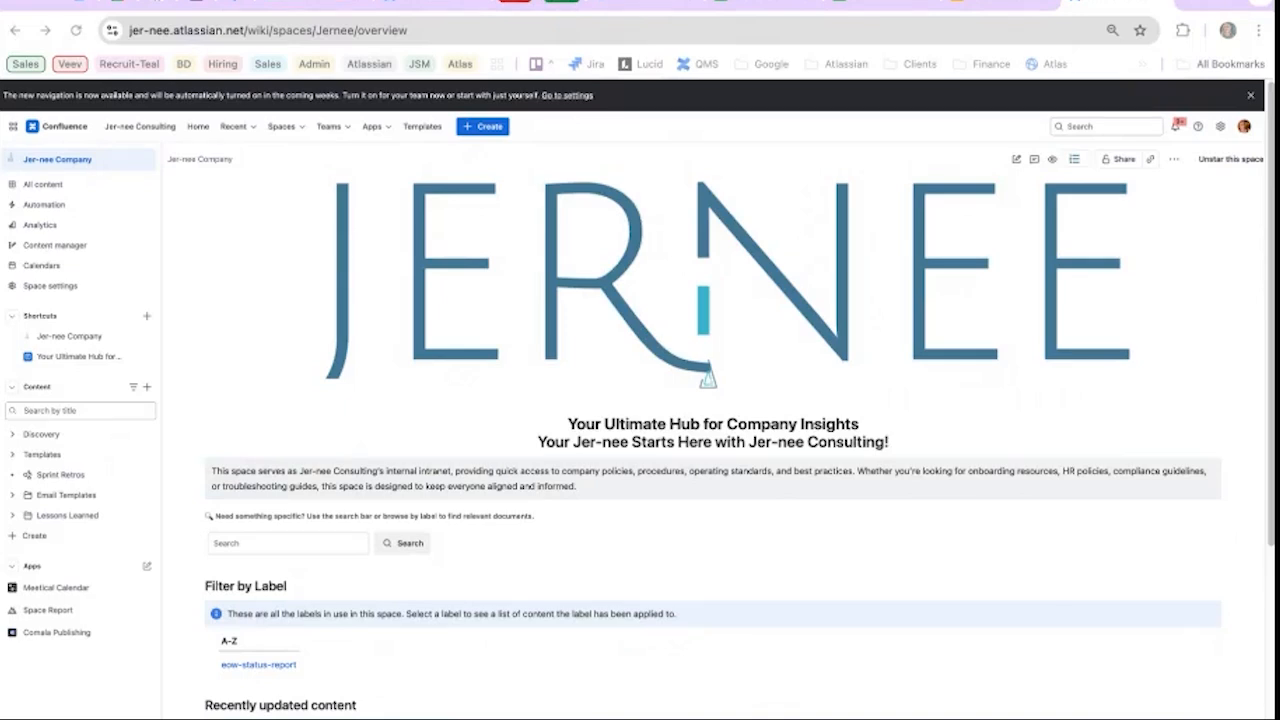
pyautogui.click(1220, 186)
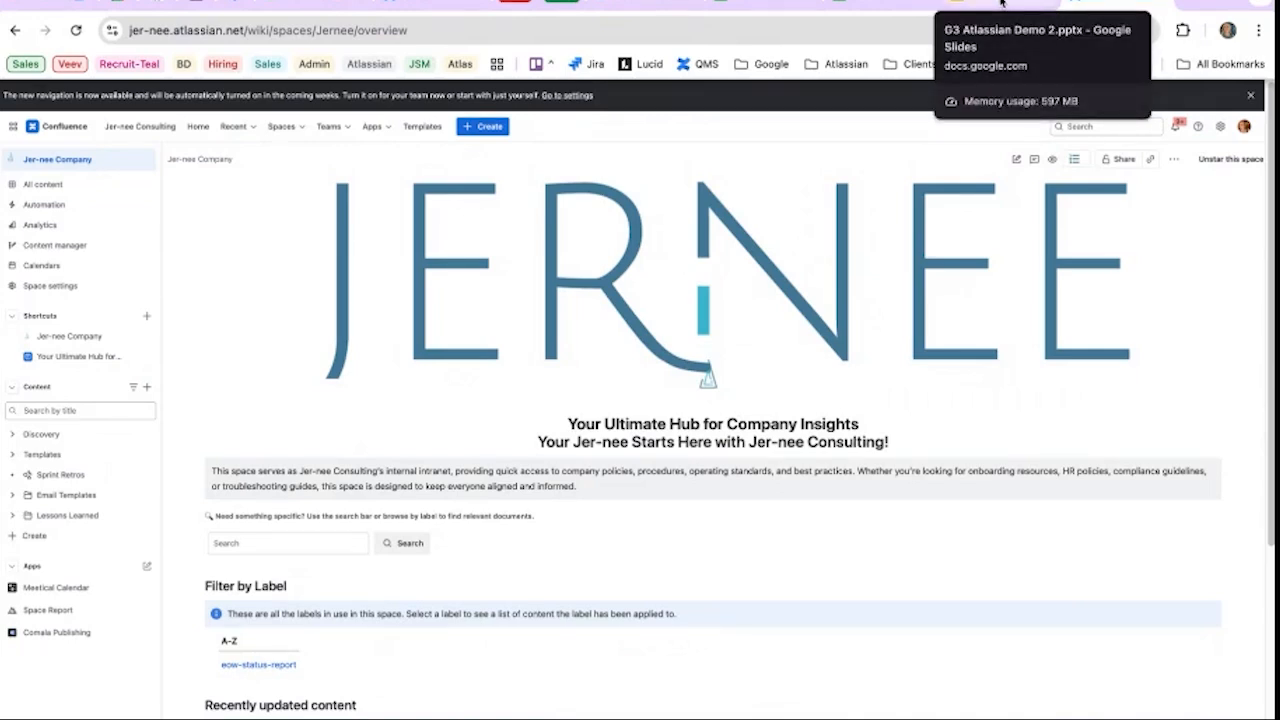
pyautogui.click(289, 3)
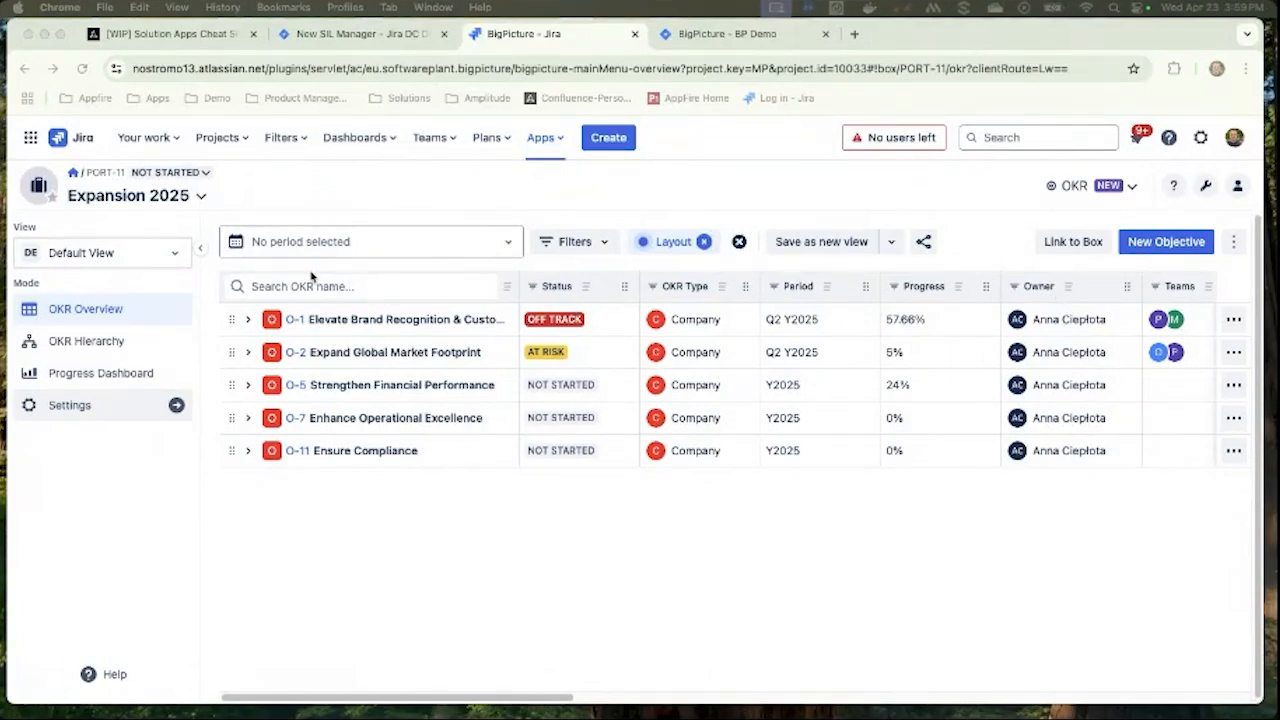
# Switch Expansion 2025 from the OKR module to Overview and open its Financial and Risk Assessment project
pyautogui.click(1073, 186)
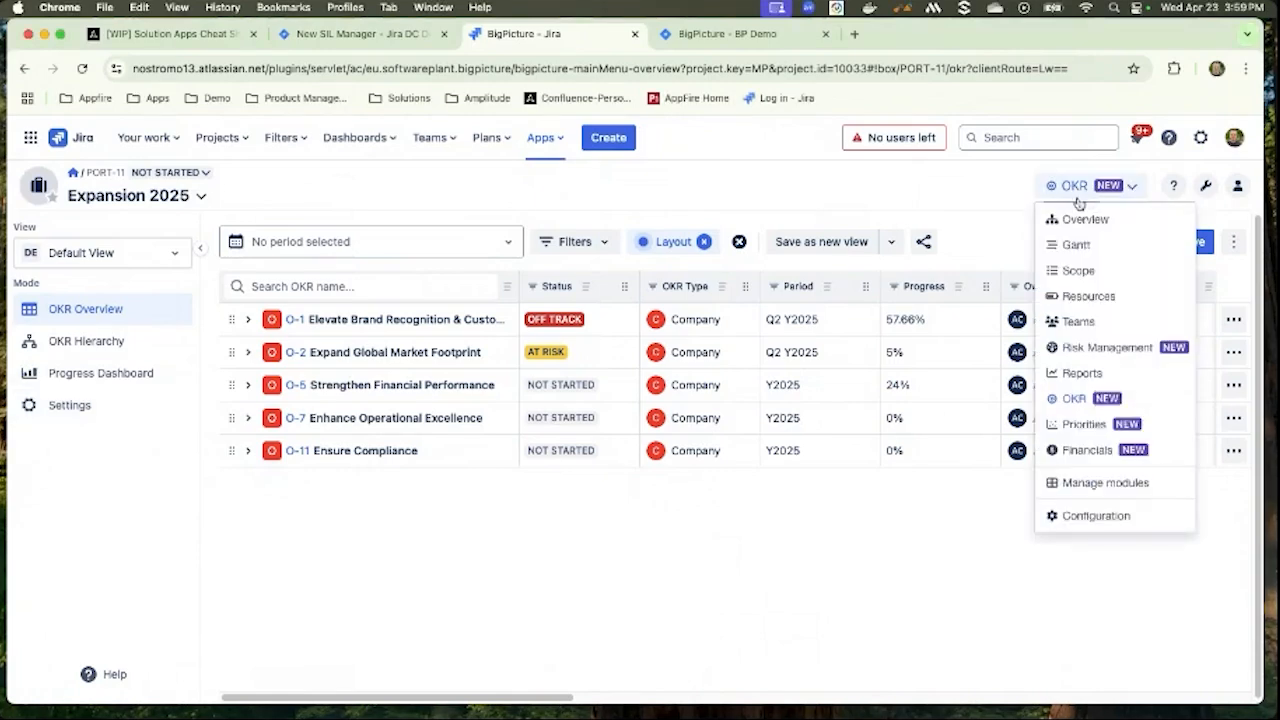
pyautogui.click(1080, 217)
pyautogui.click(200, 196)
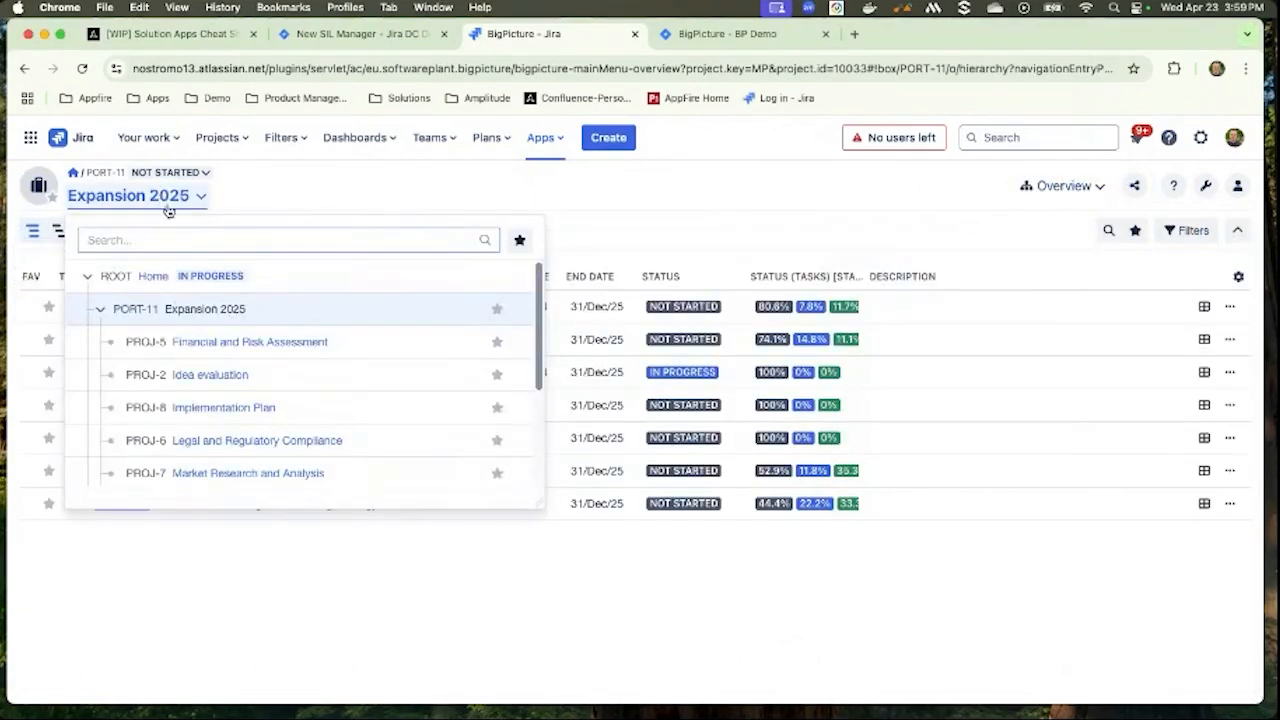
pyautogui.click(226, 340)
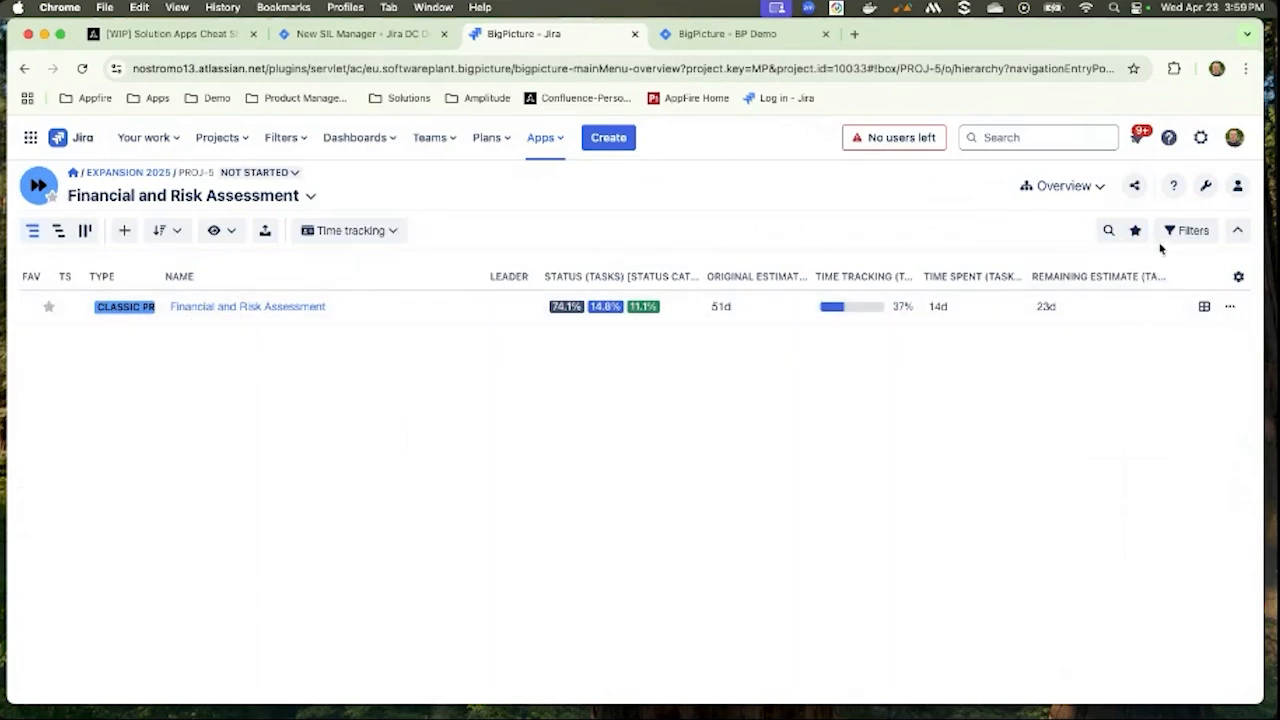
# Open the Scope definition settings for tasks in the Financial and Risk Assessment project's configuration
pyautogui.click(1101, 199)
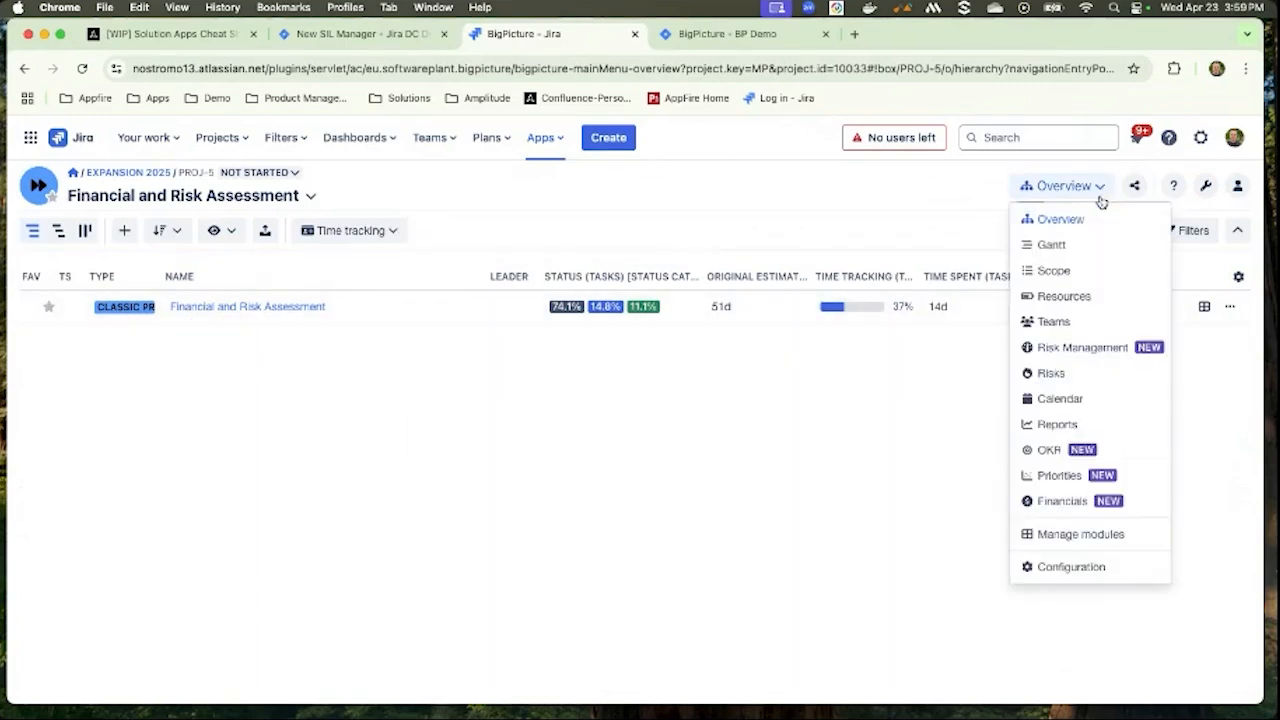
pyautogui.click(1082, 576)
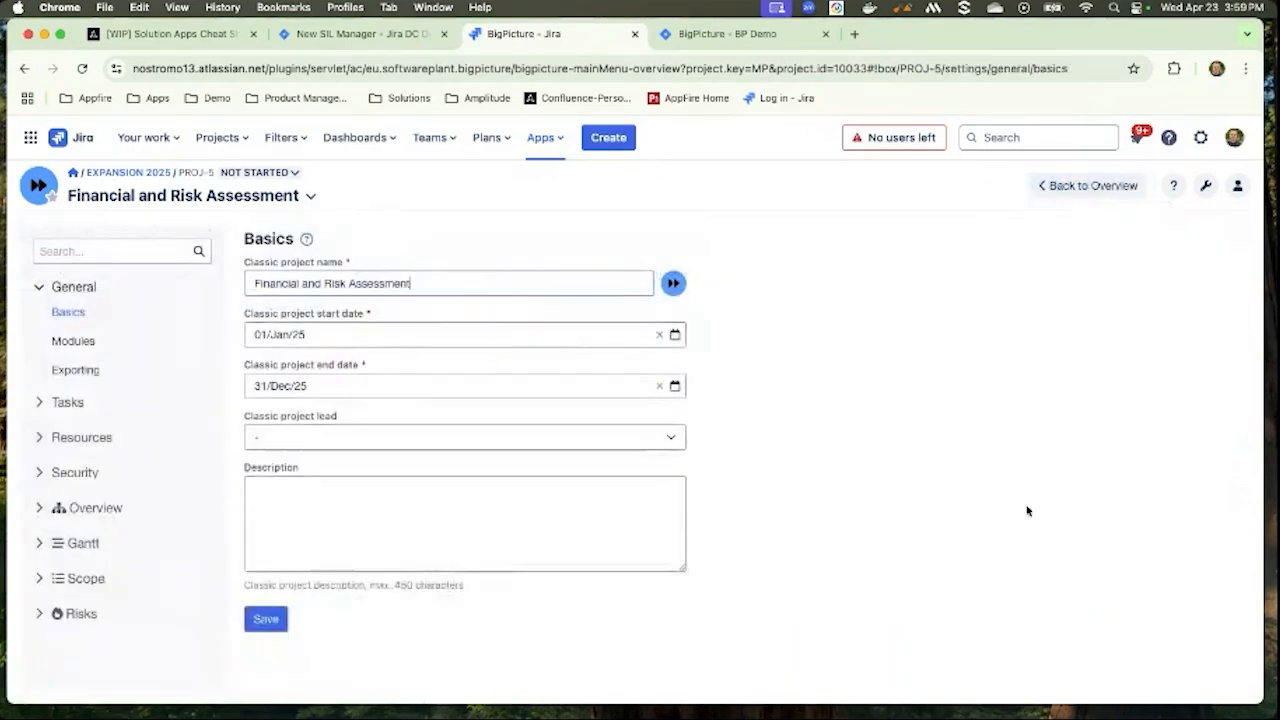
pyautogui.click(40, 406)
pyautogui.click(75, 430)
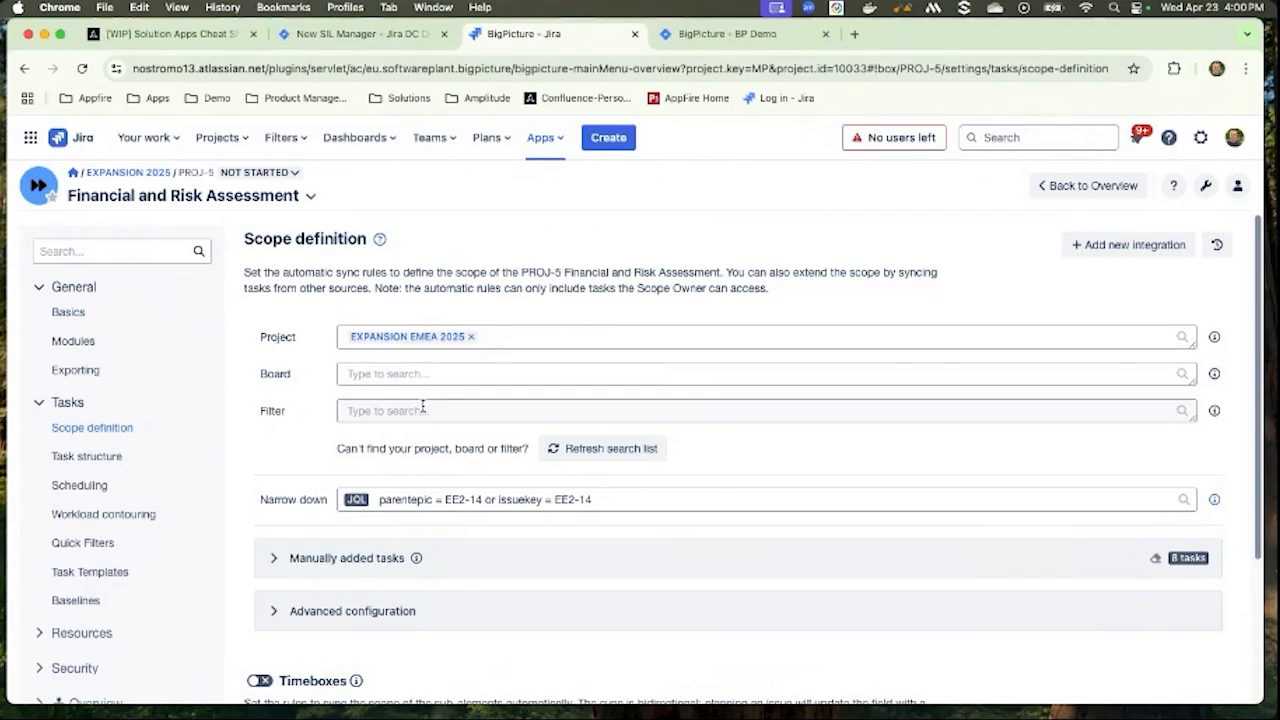
# Examine the available project, board and filter sources in the scope definition without selecting any
pyautogui.click(490, 341)
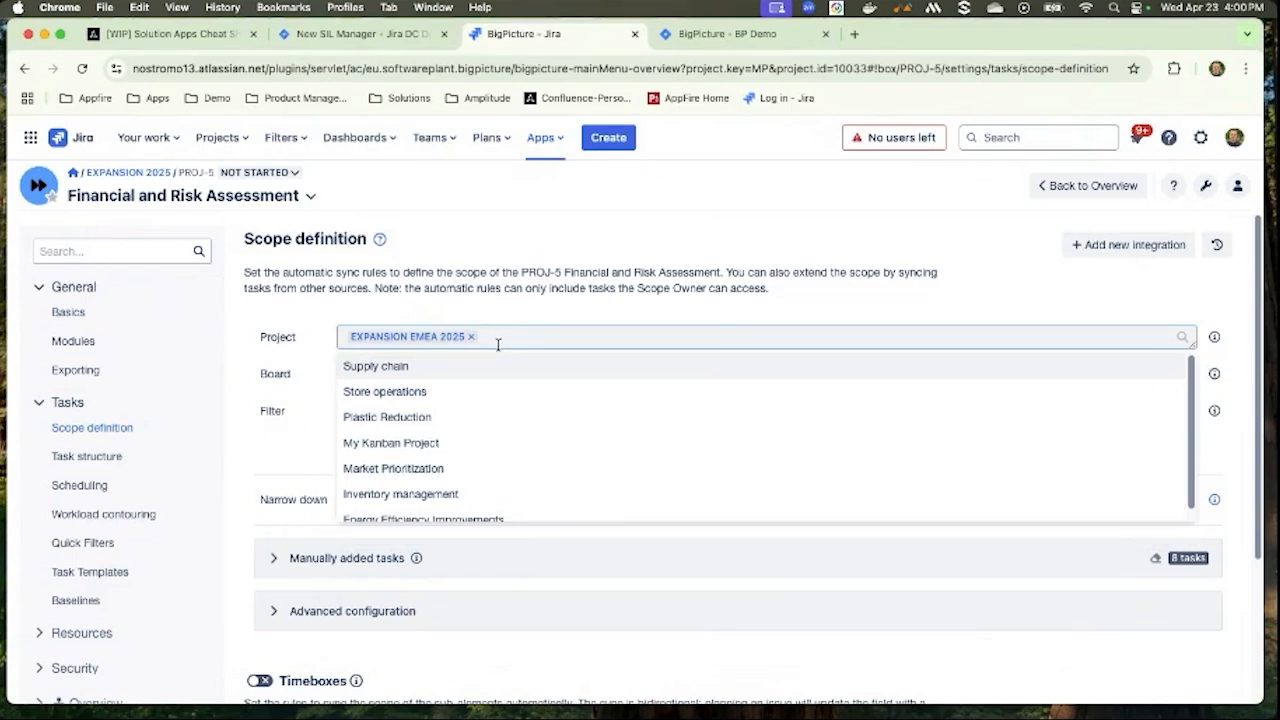
pyautogui.click(412, 309)
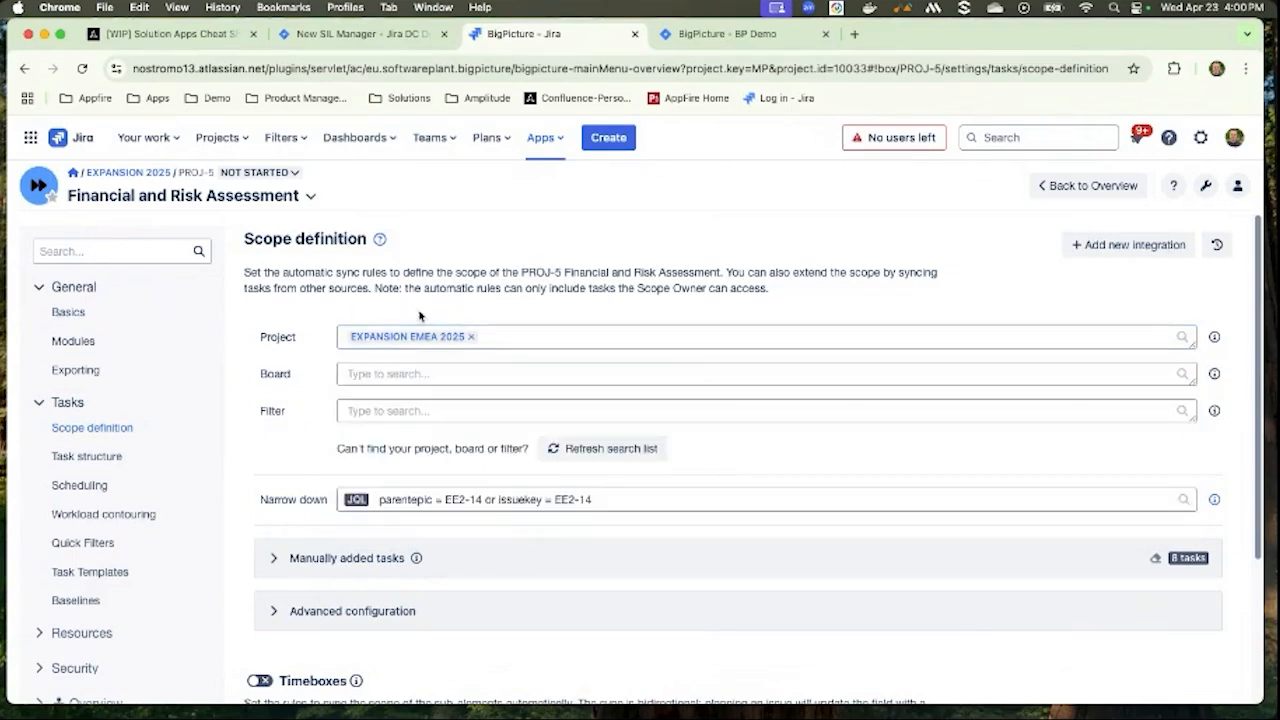
pyautogui.click(399, 373)
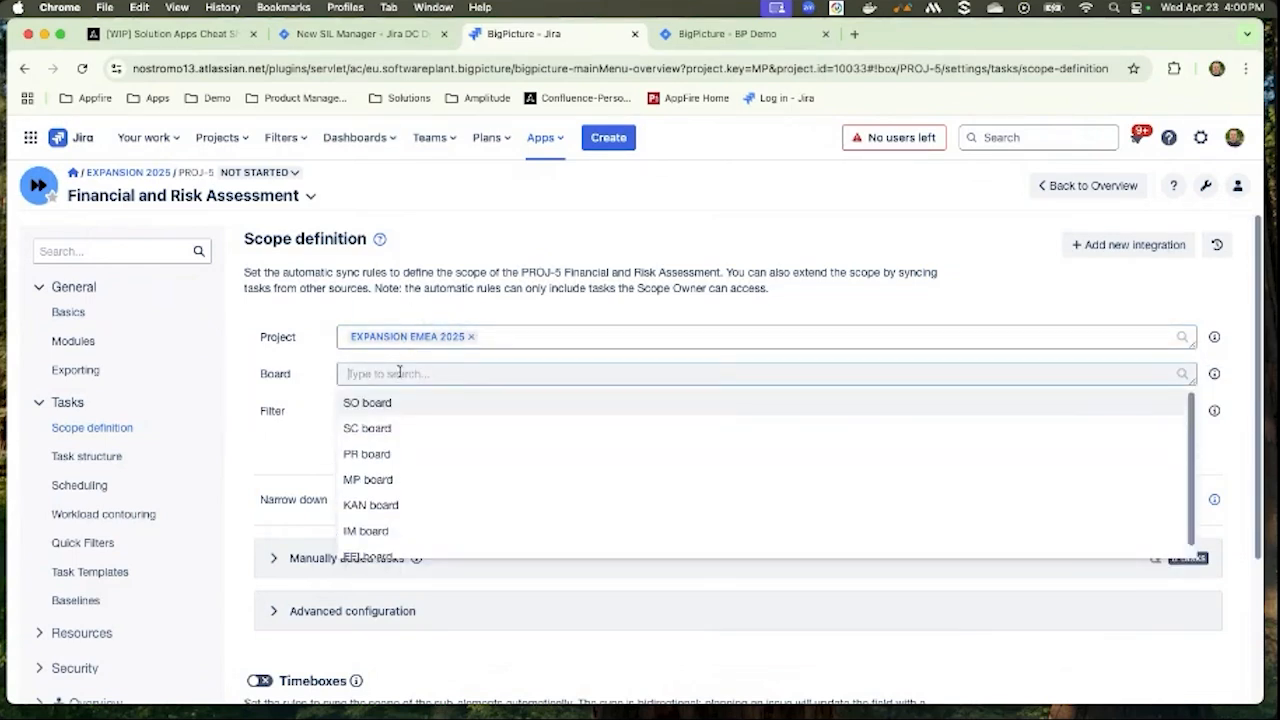
pyautogui.click(372, 310)
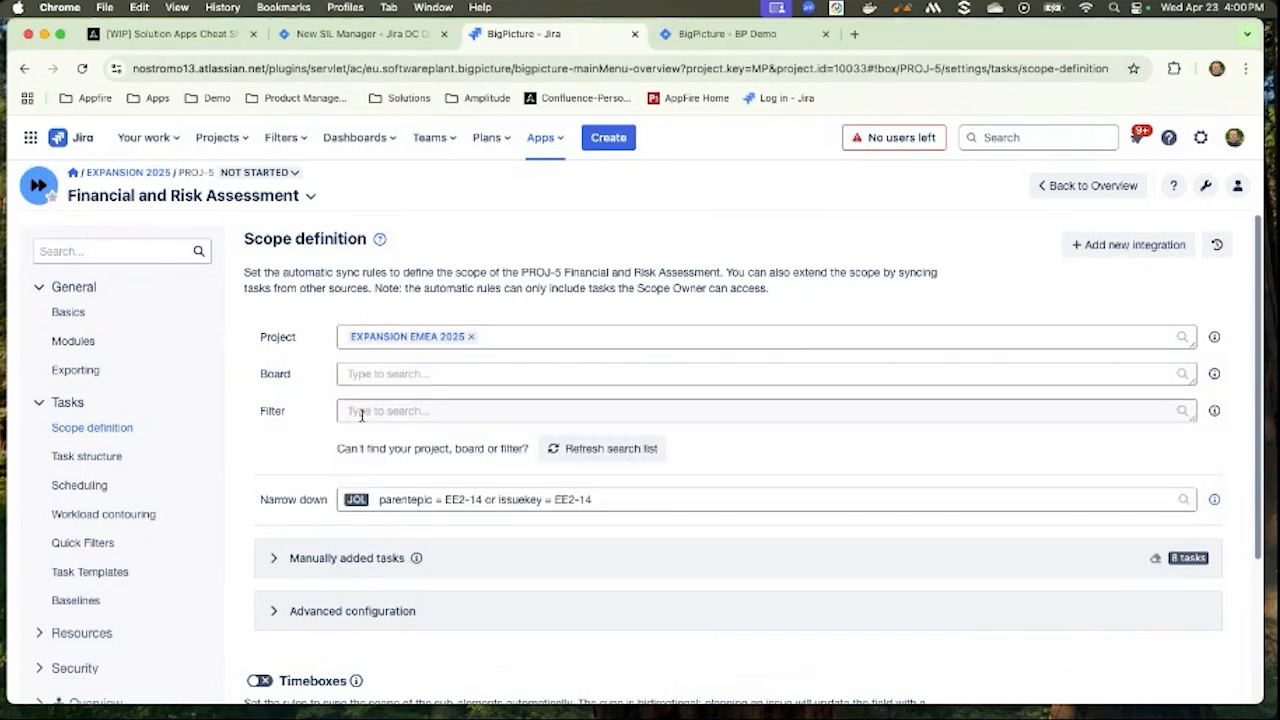
pyautogui.click(361, 411)
pyautogui.click(353, 299)
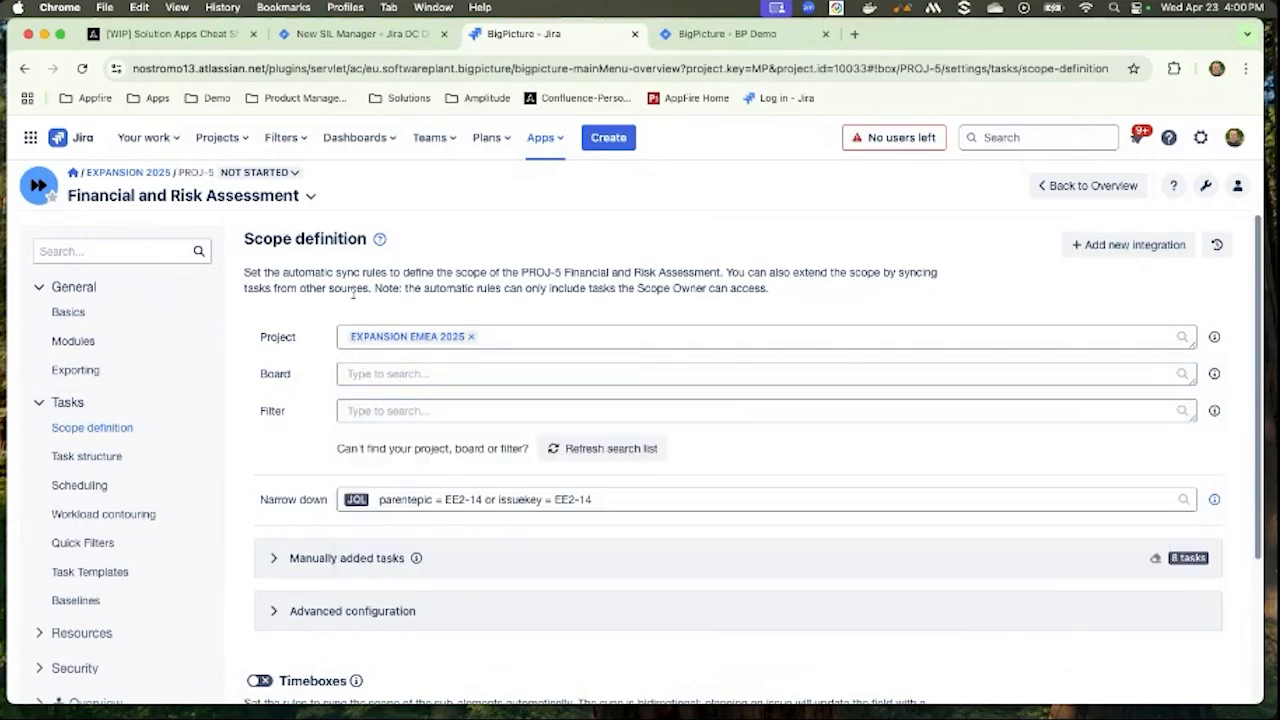